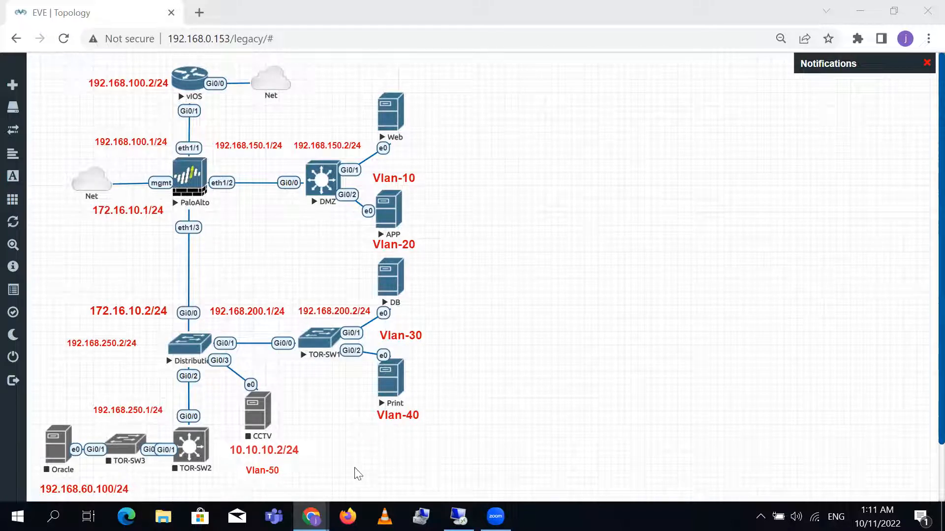
Load the firewall login page at 192.168.0.119 in a new maximized browser window, proceeding past the certificate warning.
{"action": "mouse_move", "coordinate": [311, 517]}
{"action": "left_click", "coordinate": [395, 460]}
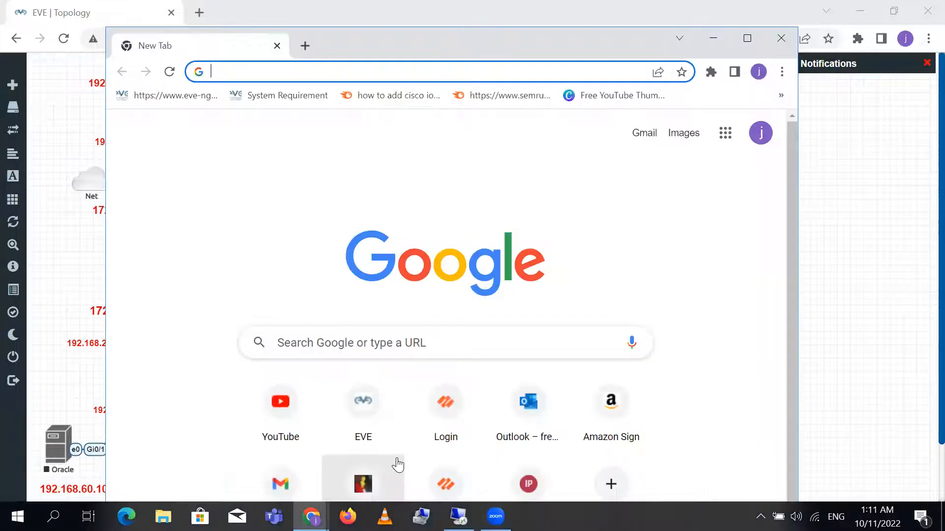
{"action": "type", "text": "192.168.0.1"}
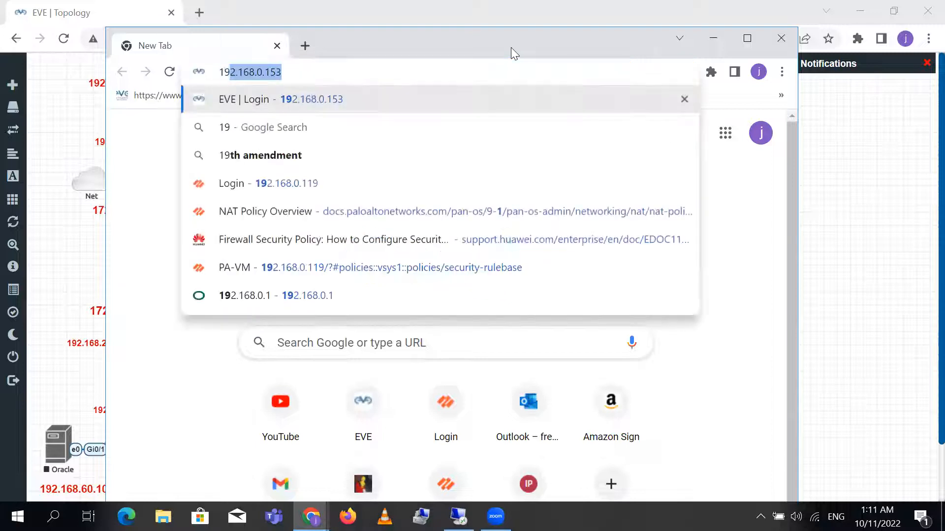
{"action": "key", "text": "BackSpace"}
{"action": "type", "text": "19"}
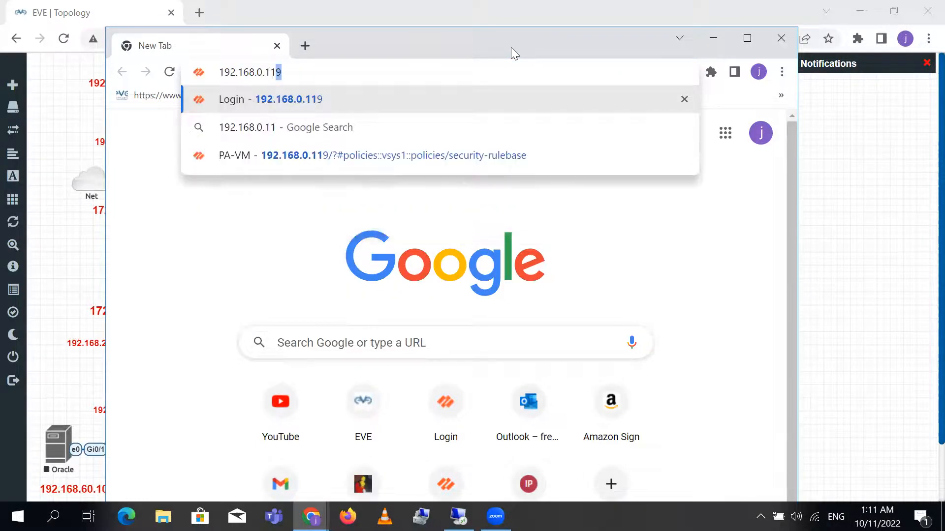
{"action": "key", "text": "Return"}
{"action": "left_click", "coordinate": [747, 38]}
{"action": "left_click", "coordinate": [326, 355]}
{"action": "left_click", "coordinate": [382, 446]}
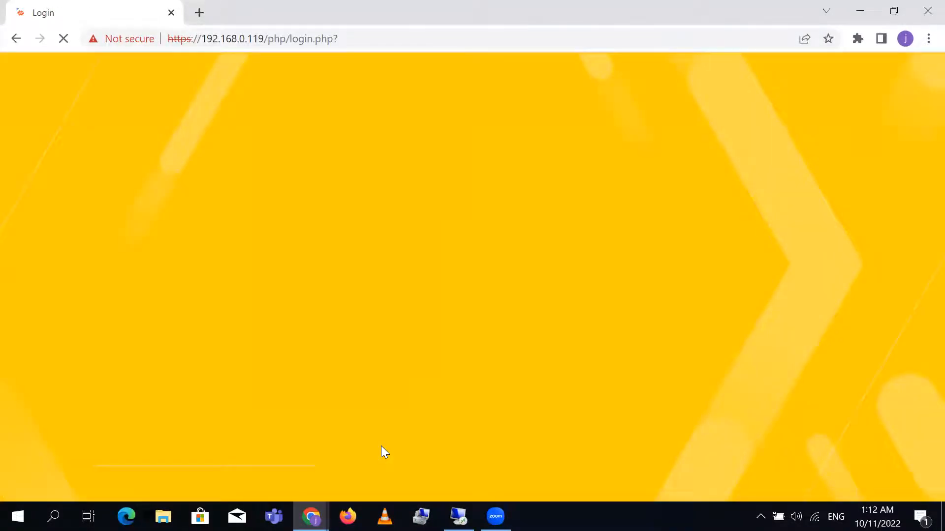
Log in as admin with the account password, and dismiss the welcome and telemetry dialogs without enabling telemetry.
{"action": "type", "text": "a"}
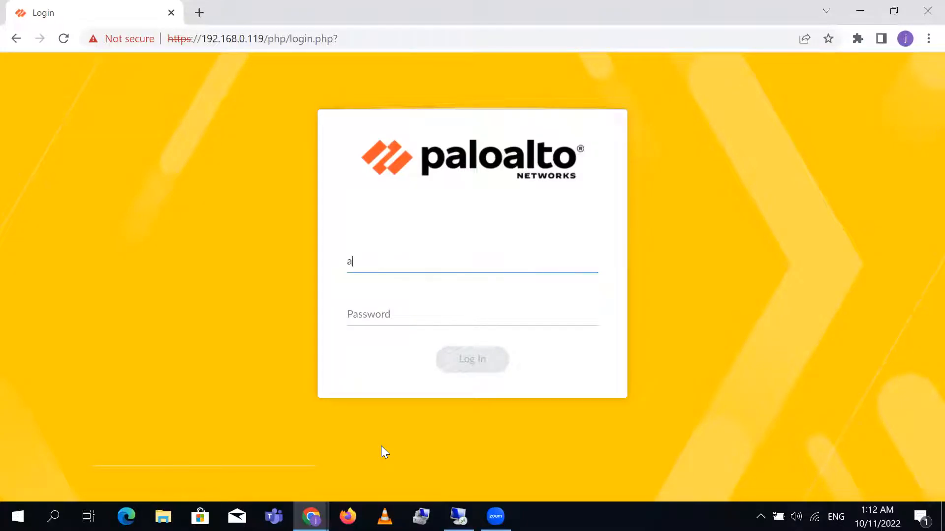
{"action": "type", "text": "dmin"}
{"action": "key", "text": "Tab"}
{"action": "type", "text": "******"}
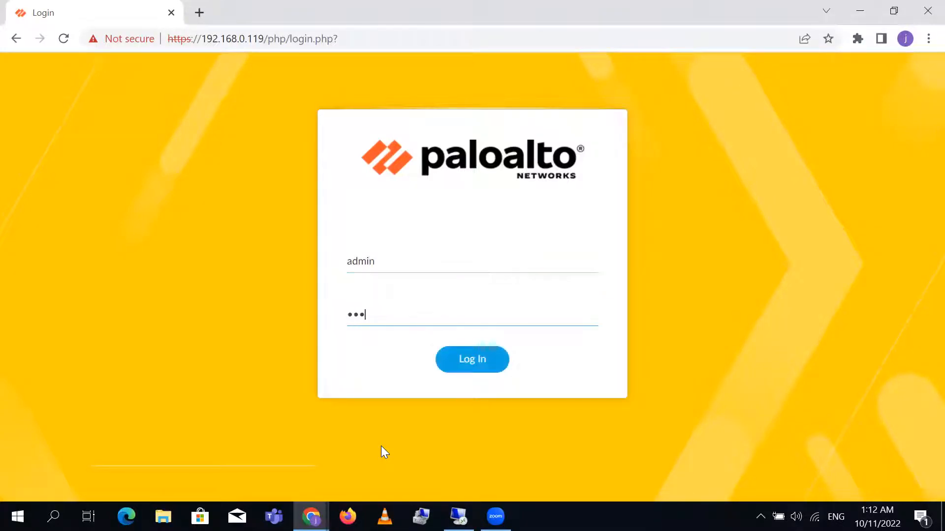
{"action": "type", "text": "**"}
{"action": "key", "text": "Return"}
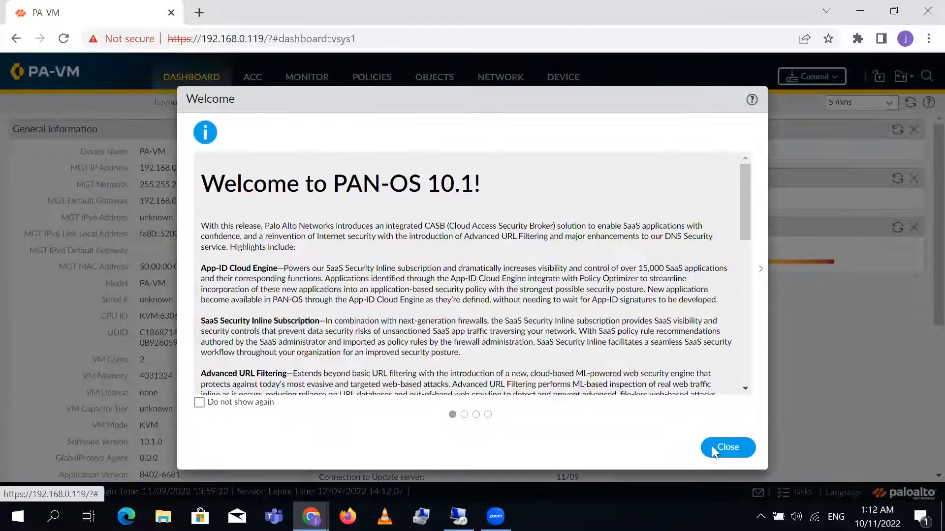
{"action": "left_click", "coordinate": [712, 447]}
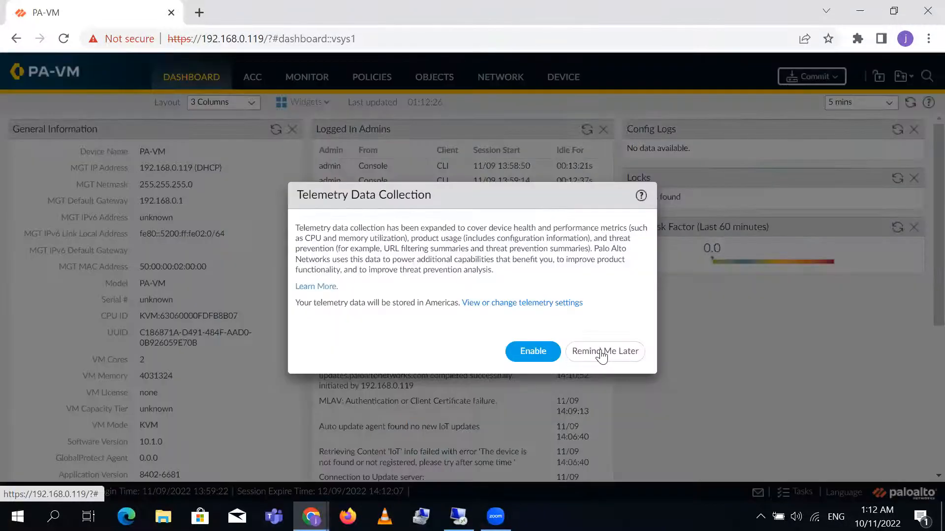
{"action": "left_click", "coordinate": [605, 355]}
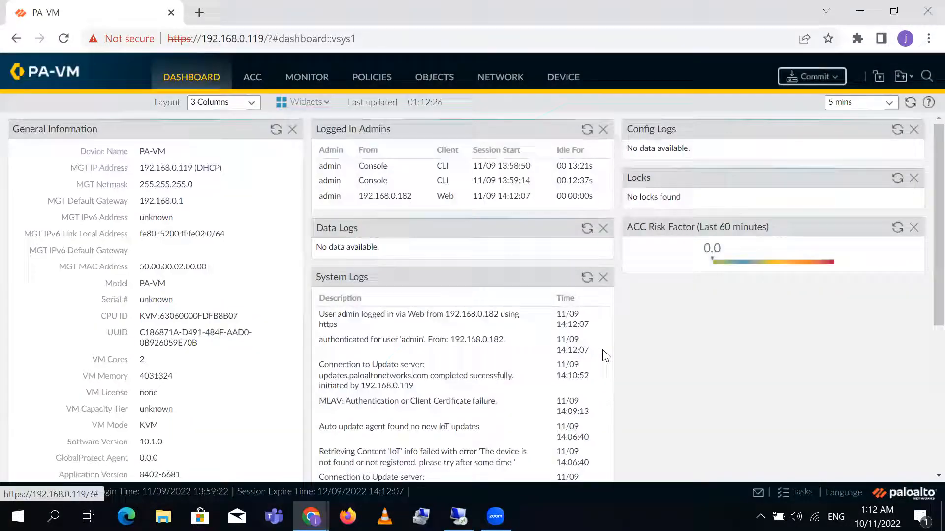
Add a new virtual router in the network settings and name it Default_Route.
{"action": "left_click", "coordinate": [502, 81]}
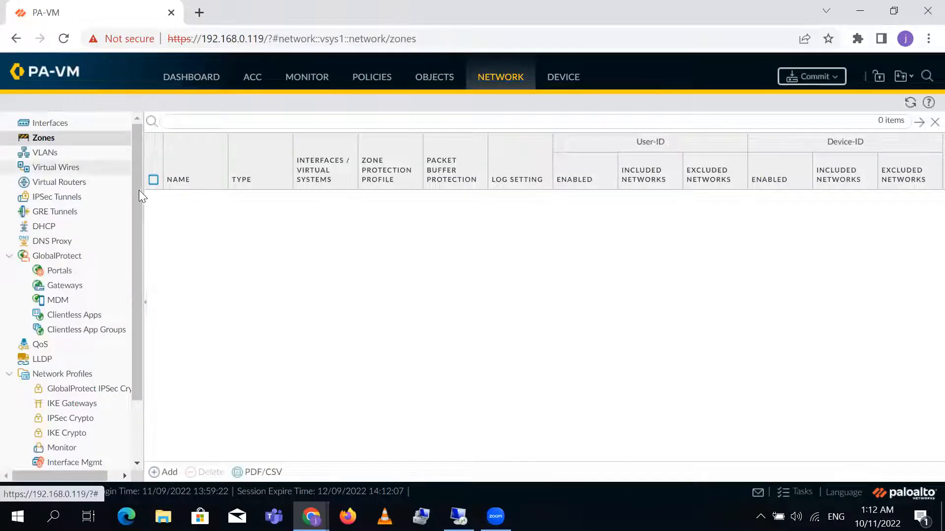
{"action": "left_click", "coordinate": [76, 182]}
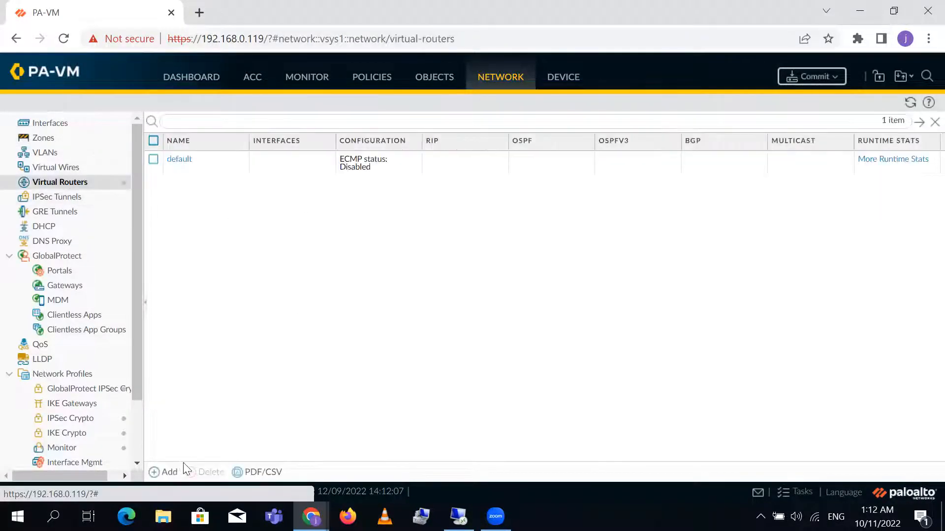
{"action": "left_click", "coordinate": [159, 473]}
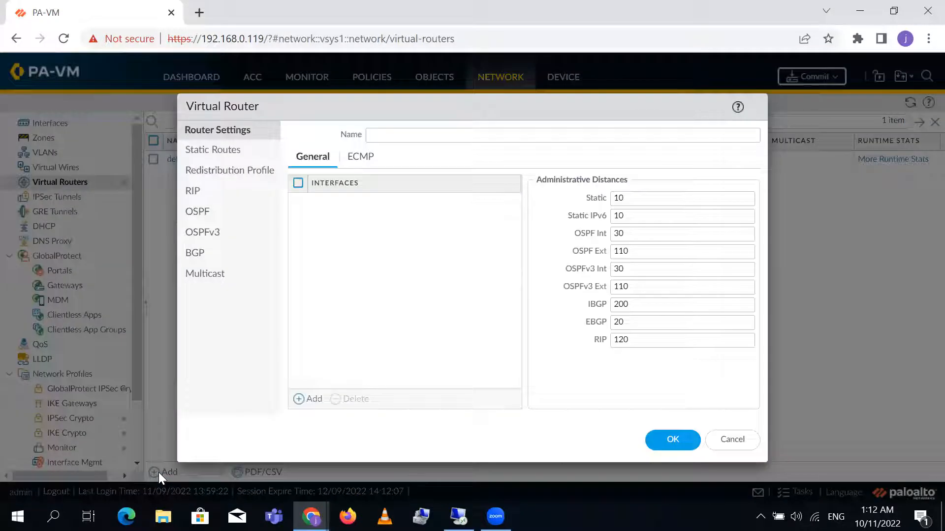
{"action": "type", "text": "Defaul"}
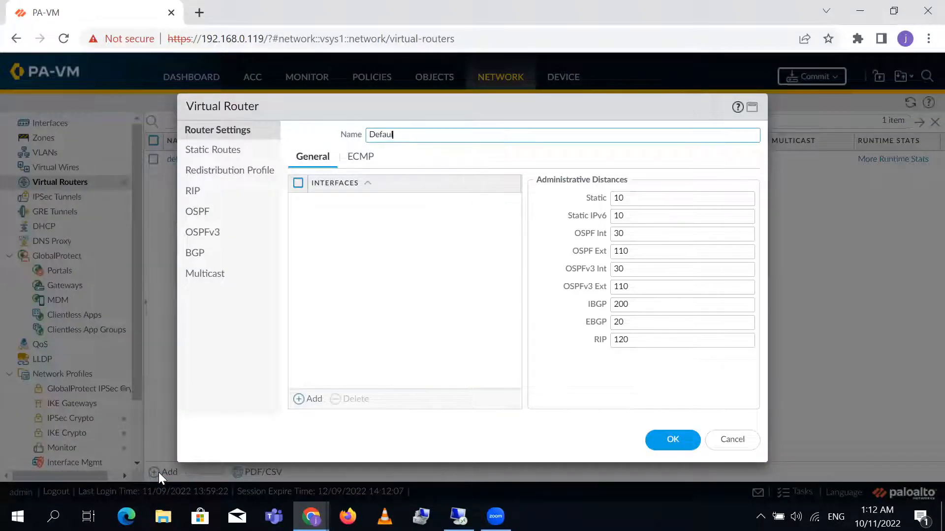
{"action": "type", "text": "t_Router"}
Start a new IPv4 static route for the virtual router and name it Default_Route.
{"action": "left_click", "coordinate": [233, 147]}
{"action": "left_click", "coordinate": [312, 401]}
{"action": "type", "text": "Default_"}
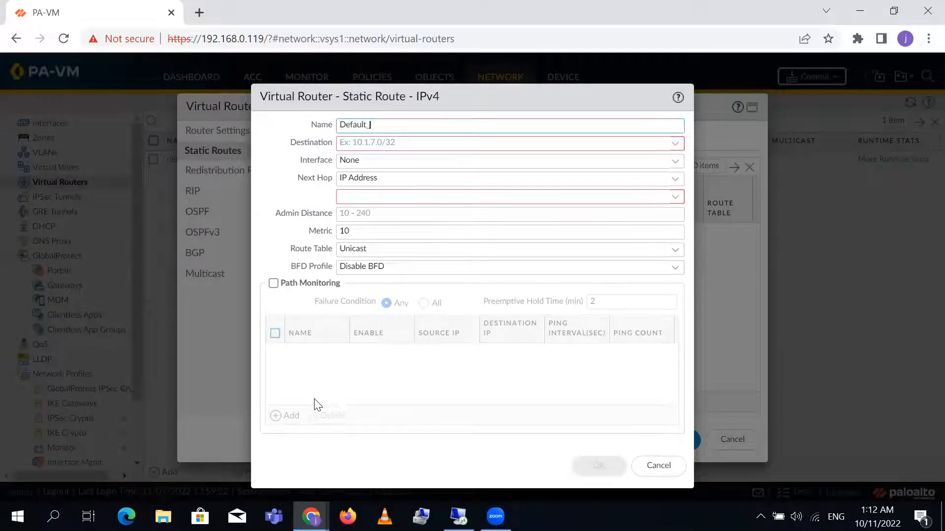
{"action": "left_click", "coordinate": [474, 148]}
{"action": "type", "text": "0.0.0.0/0"}
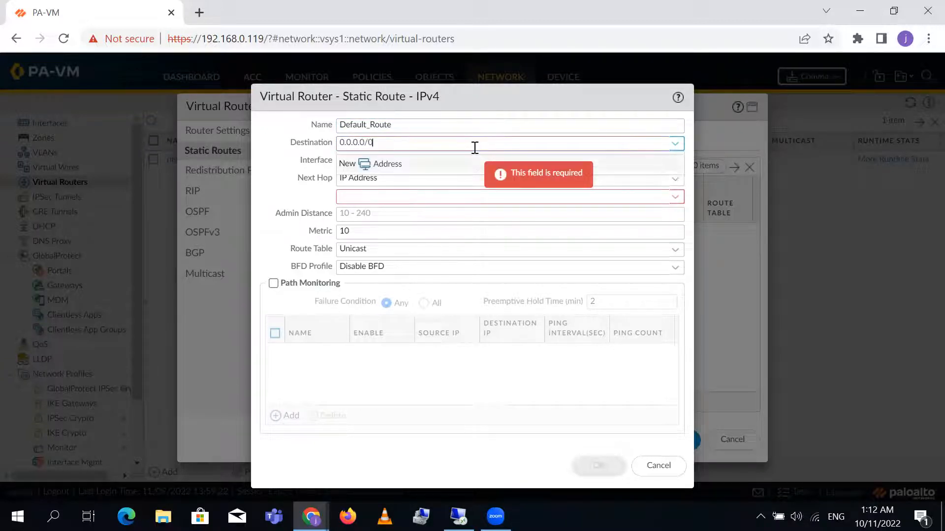
{"action": "key", "text": "BackSpace"}
{"action": "key", "text": "BackSpace"}
{"action": "key", "text": "BackSpace"}
{"action": "key", "text": "BackSpace"}
{"action": "key", "text": "BackSpace"}
{"action": "key", "text": "BackSpace"}
{"action": "key", "text": "BackSpace"}
{"action": "key", "text": "BackSpace"}
{"action": "key", "text": "BackSpace"}
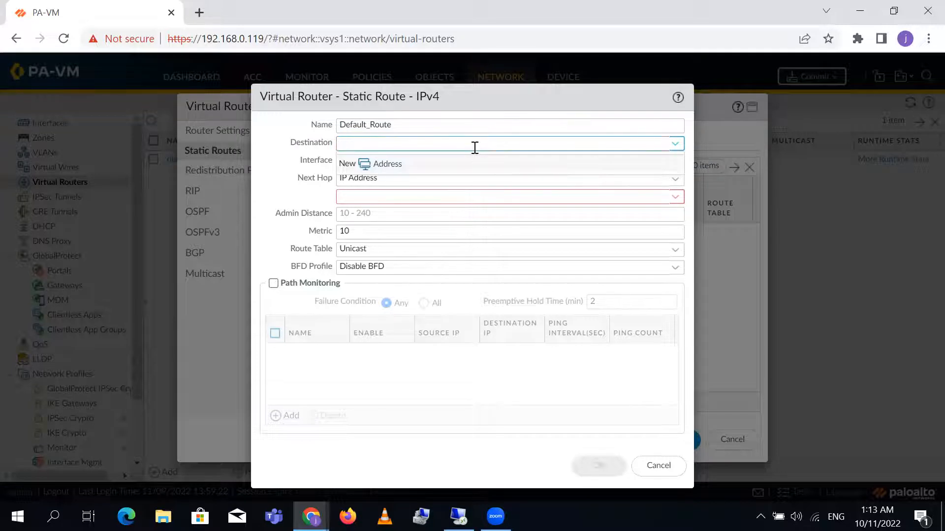
Set the static route's destination to 0.0.0.0/0 and next hop IP address to 192.168.100.2, saving the route and the virtual router.
{"action": "left_click", "coordinate": [475, 145]}
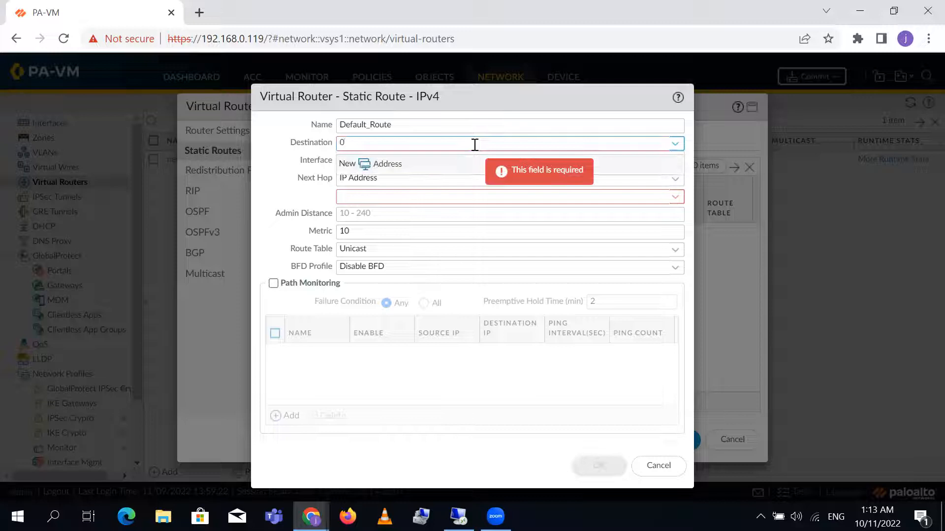
{"action": "type", "text": "0.0.0.0/0"}
{"action": "left_click", "coordinate": [465, 197]}
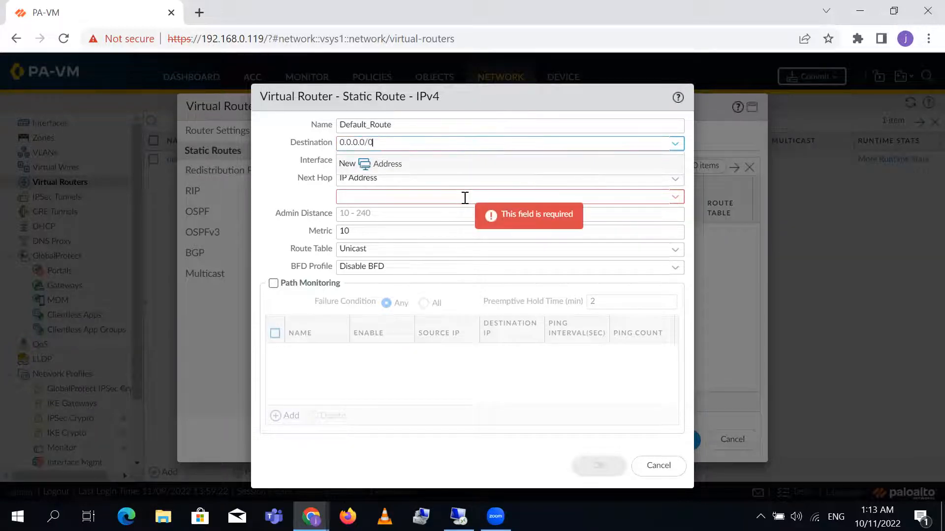
{"action": "type", "text": "192.1"}
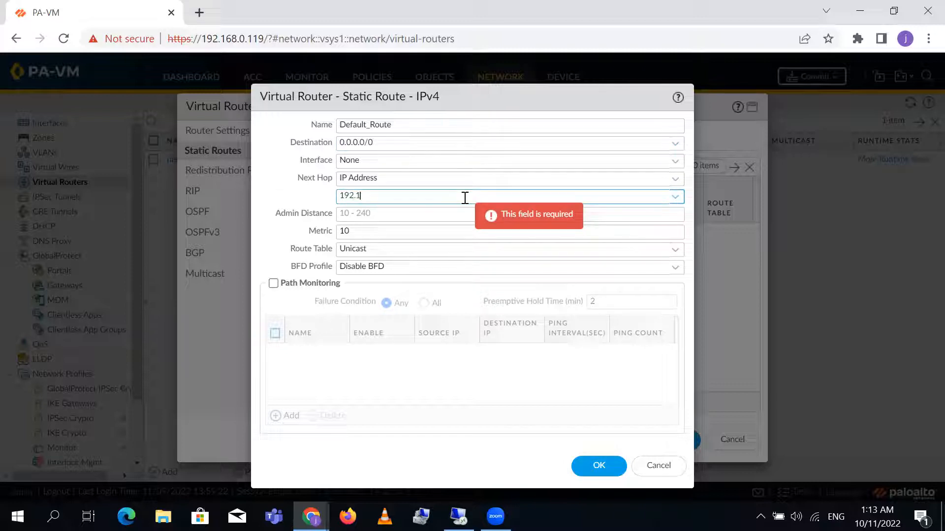
{"action": "type", "text": "68.100.2"}
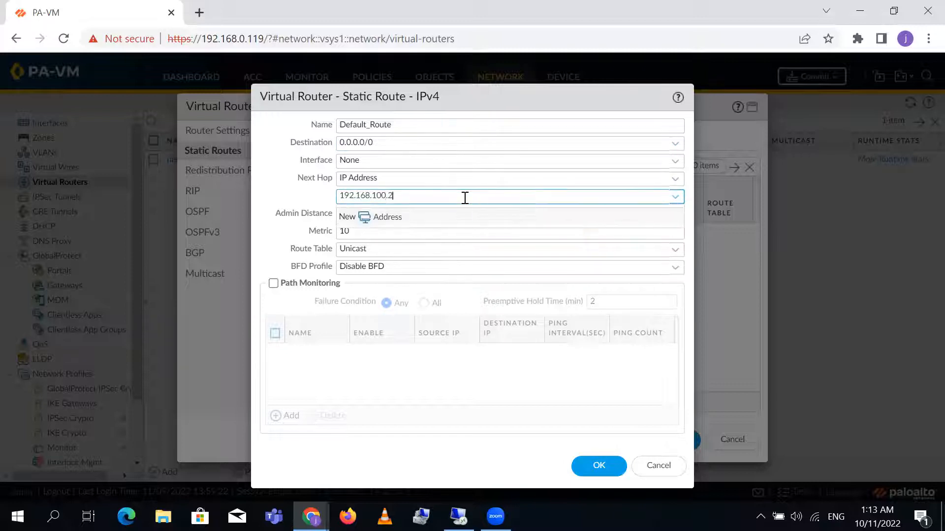
{"action": "left_click", "coordinate": [526, 446]}
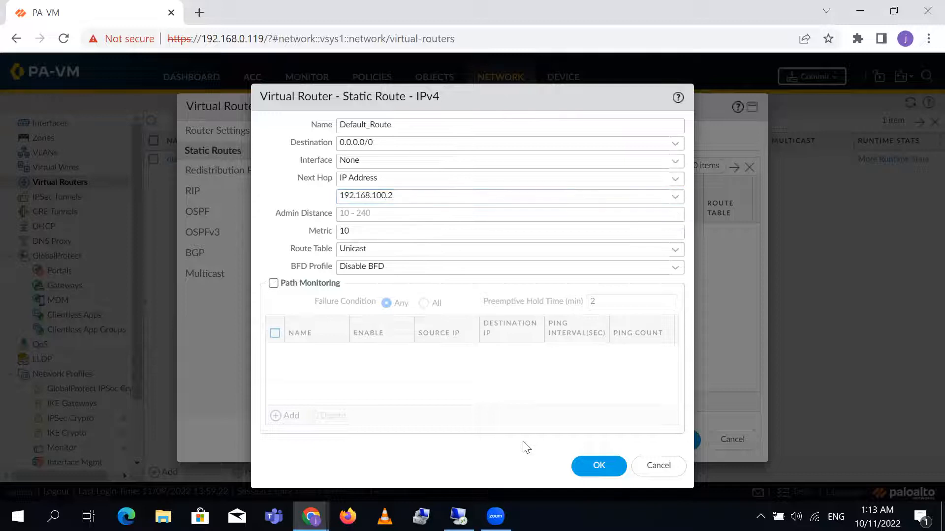
{"action": "left_click", "coordinate": [598, 468]}
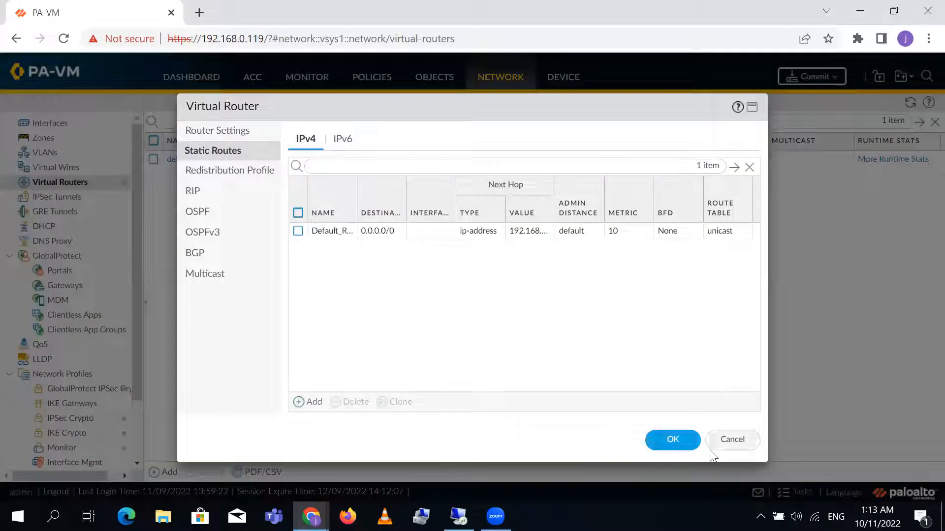
{"action": "left_click", "coordinate": [667, 441]}
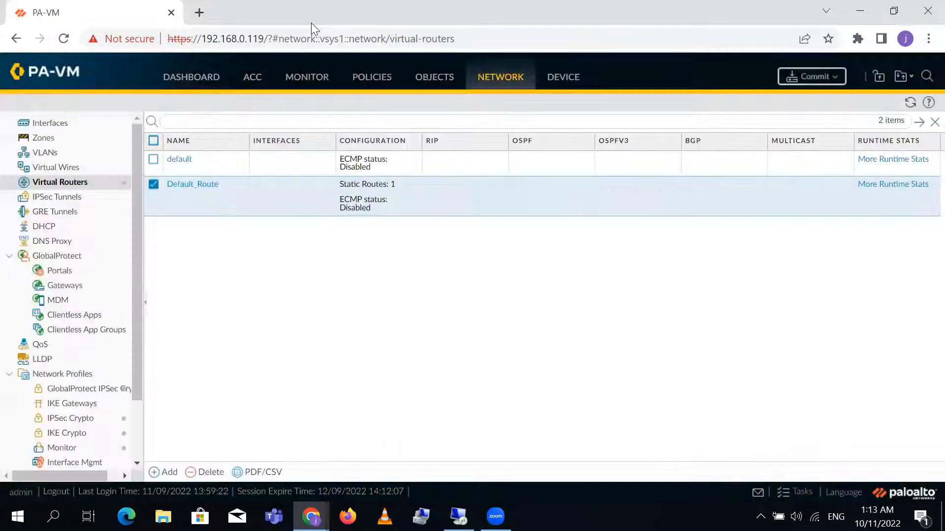
{"action": "left_click_drag", "start_coordinate": [311, 22], "coordinate": [512, 29]}
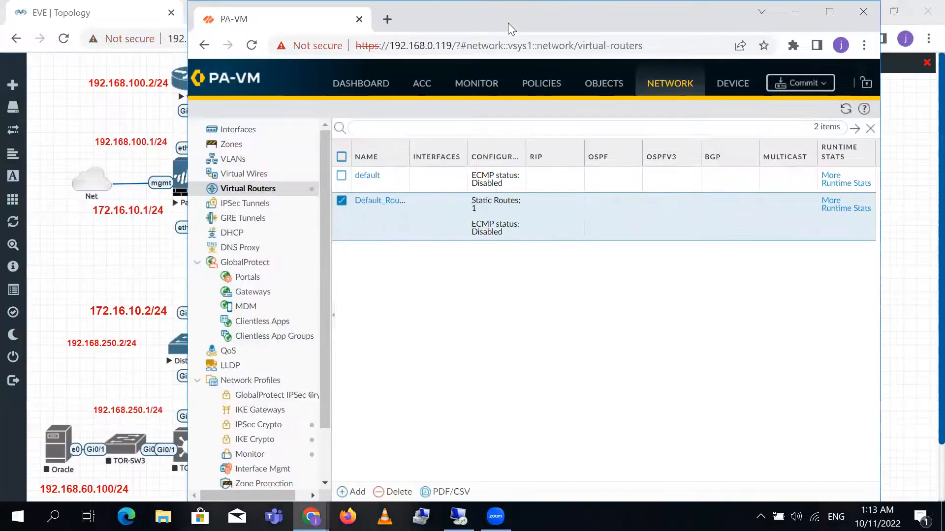
{"action": "double_click", "coordinate": [512, 30]}
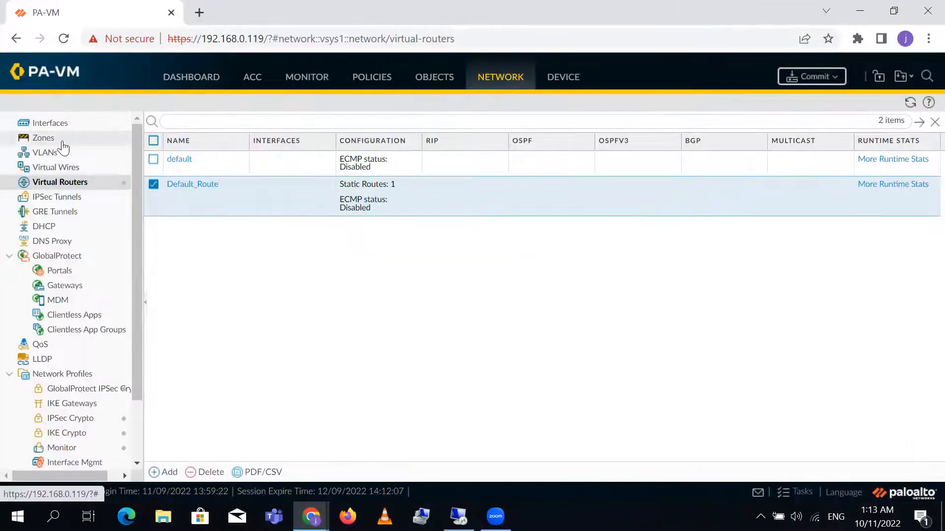
Add a security zone named Outside with type Layer3 and save it.
{"action": "left_click", "coordinate": [52, 141]}
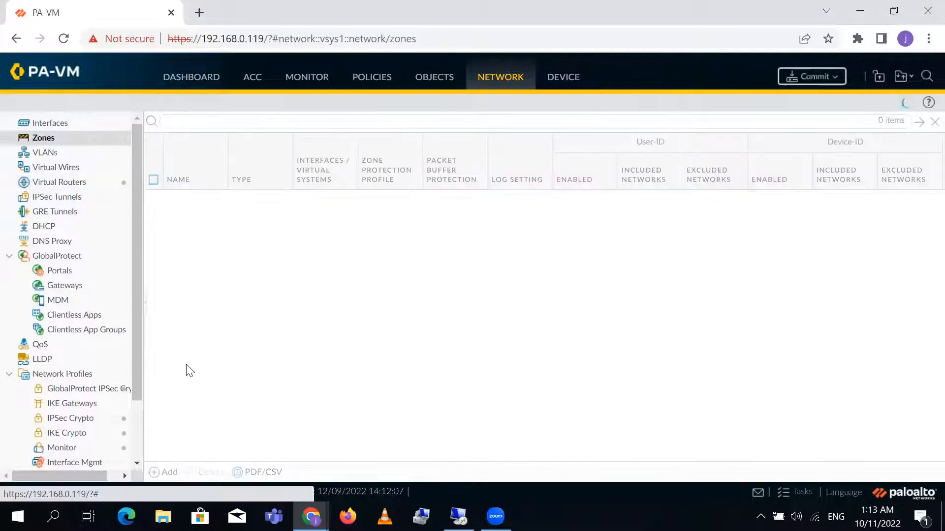
{"action": "left_click", "coordinate": [167, 472]}
{"action": "type", "text": "Outside"}
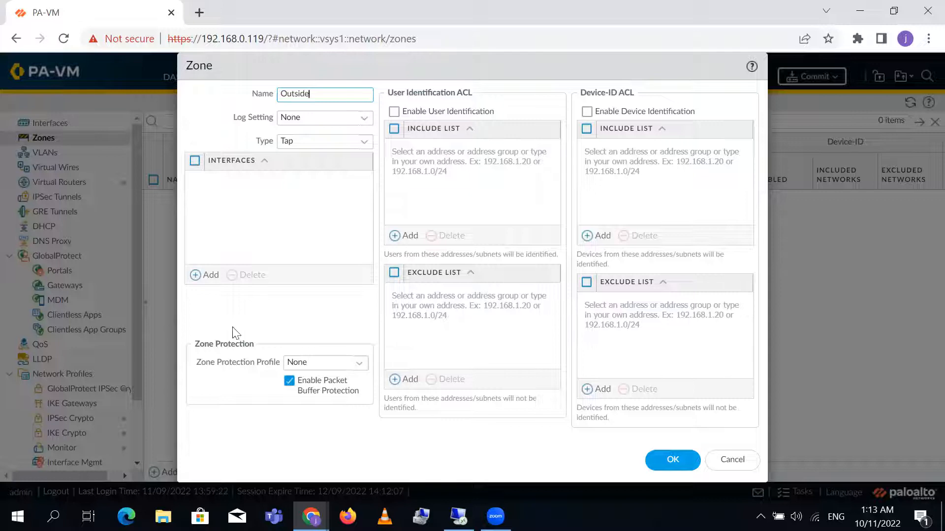
{"action": "left_click", "coordinate": [363, 142]}
{"action": "left_click", "coordinate": [366, 146]}
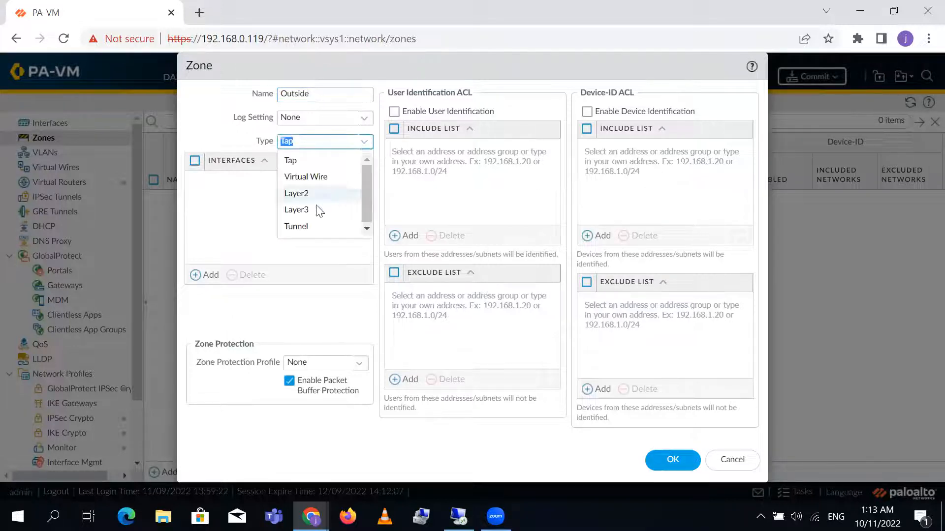
{"action": "left_click", "coordinate": [295, 207]}
{"action": "left_click", "coordinate": [672, 461]}
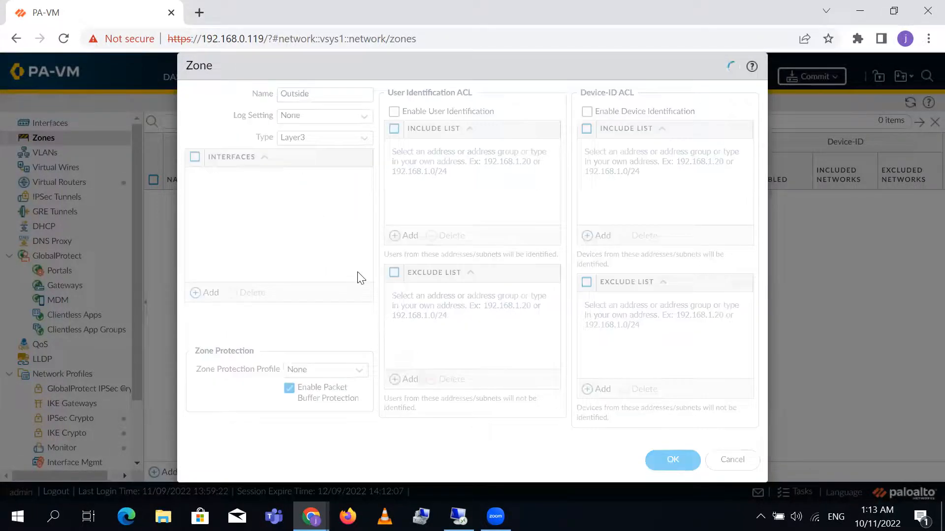
Add a security zone named Inside with type Layer3 and save it.
{"action": "left_click", "coordinate": [169, 473]}
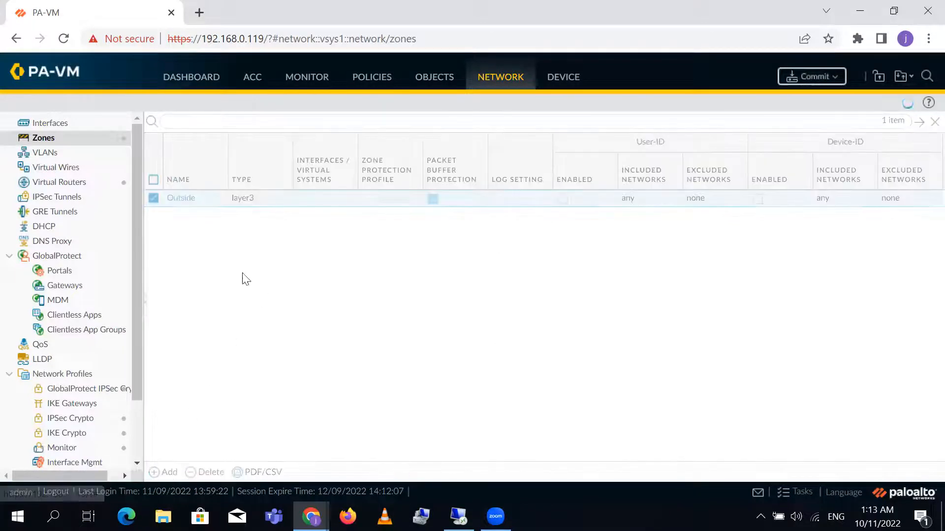
{"action": "type", "text": "Inside"}
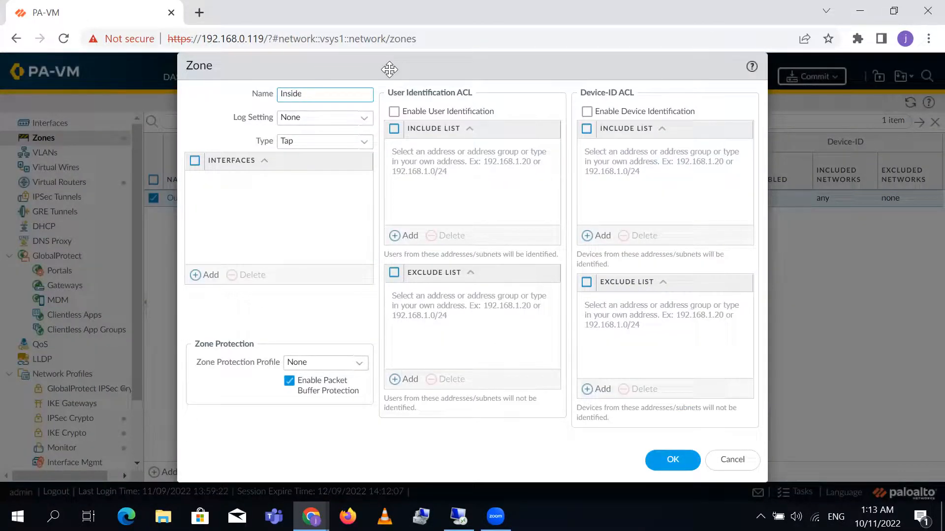
{"action": "left_click", "coordinate": [360, 144]}
{"action": "left_click", "coordinate": [315, 209]}
{"action": "left_click", "coordinate": [672, 459]}
Add a security zone named DMZ with type Layer3 and save it.
{"action": "left_click", "coordinate": [163, 472]}
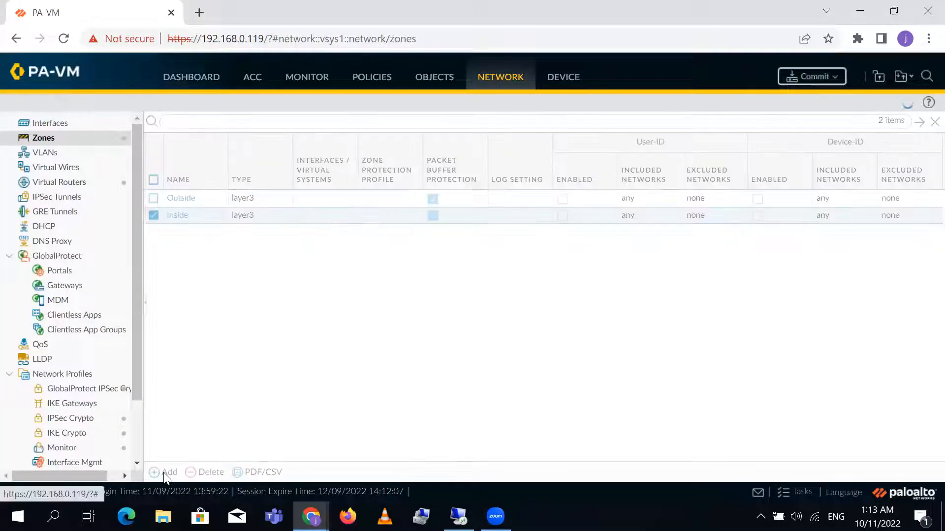
{"action": "type", "text": "DMZ"}
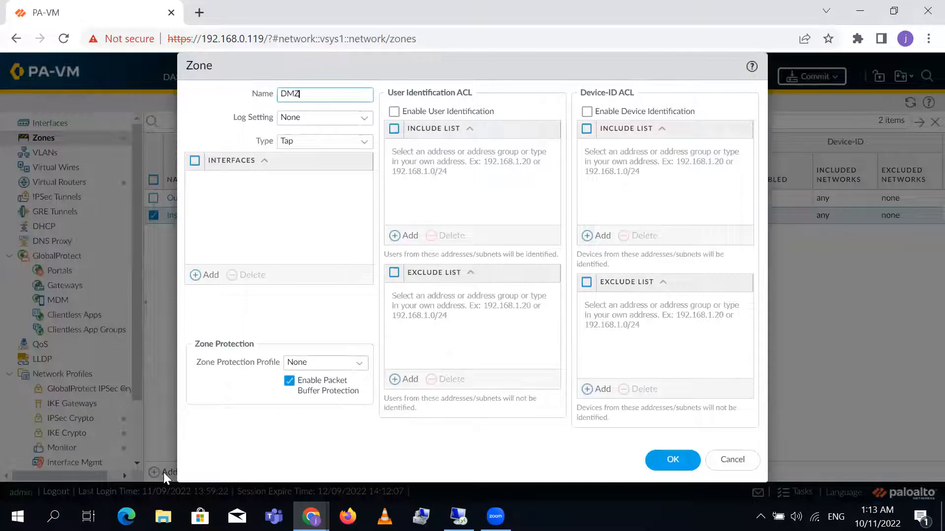
{"action": "left_click", "coordinate": [364, 141]}
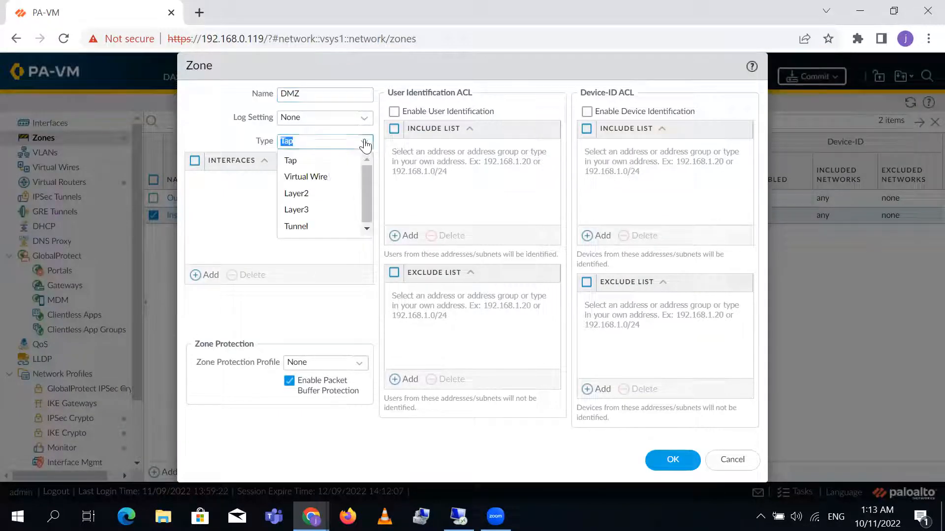
{"action": "left_click", "coordinate": [322, 209]}
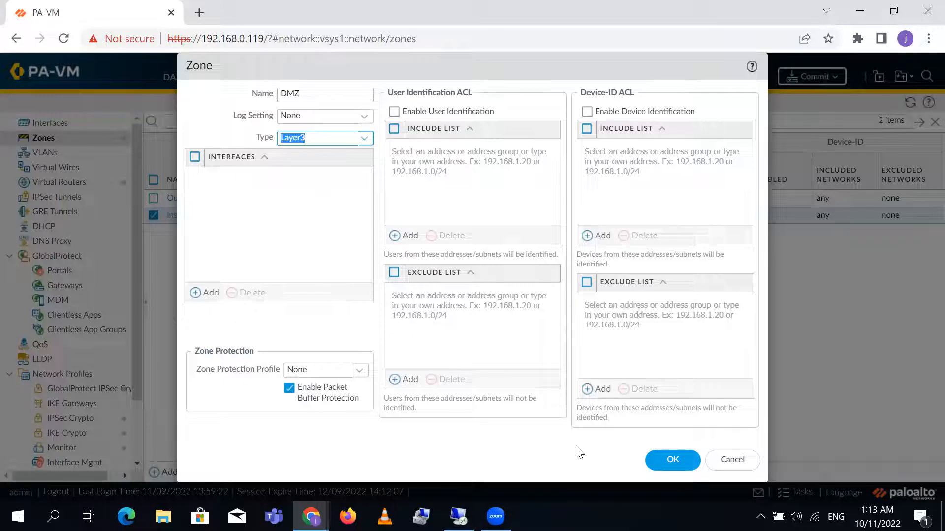
{"action": "left_click", "coordinate": [671, 460]}
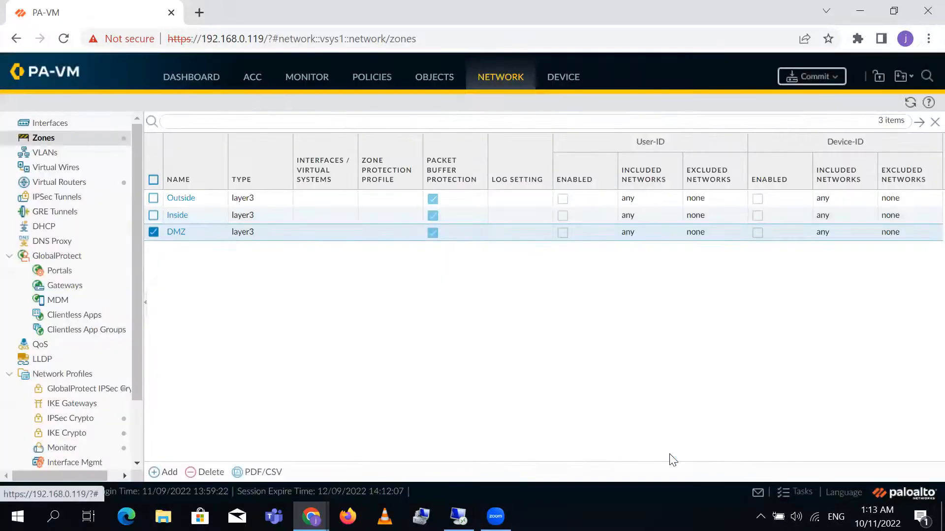
Start a new interface management profile under the network profiles and name it MGMT_Profile.
{"action": "left_click", "coordinate": [46, 153]}
{"action": "left_click", "coordinate": [64, 126]}
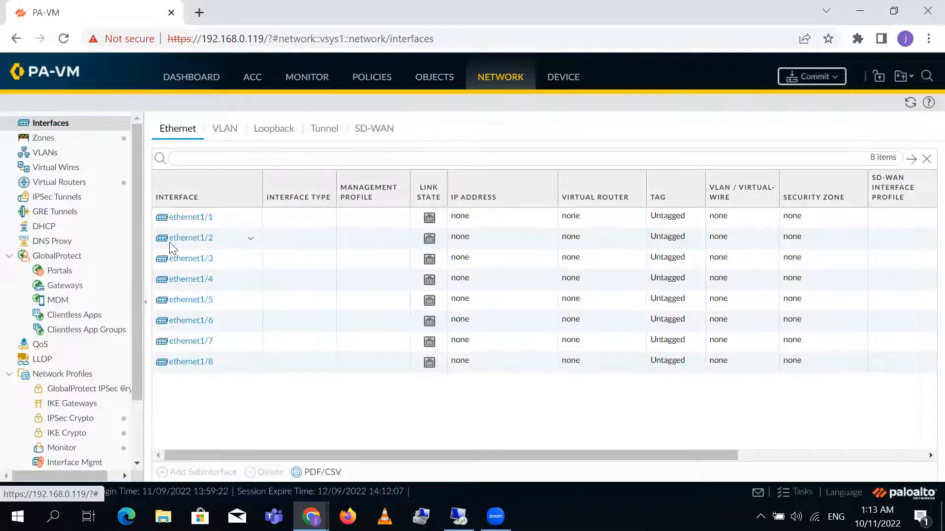
{"action": "left_click_drag", "start_coordinate": [141, 237], "coordinate": [136, 360]}
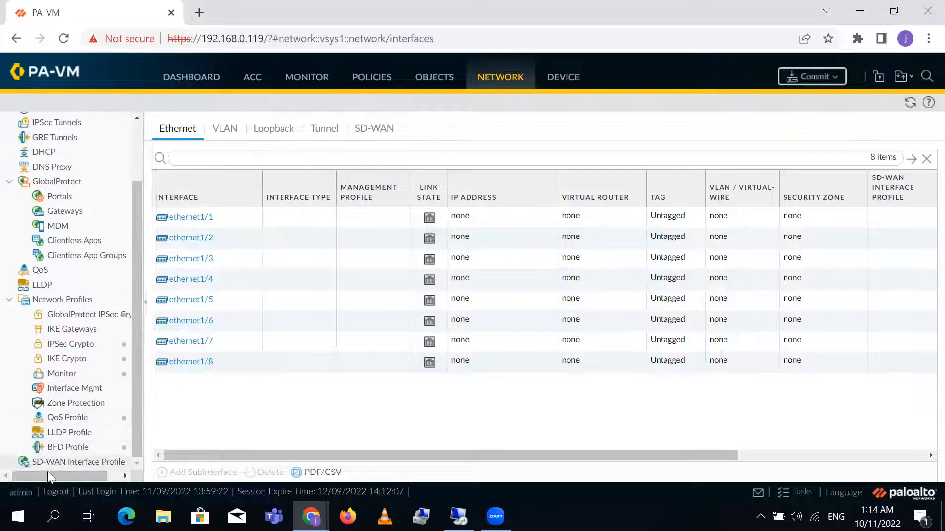
{"action": "left_click", "coordinate": [78, 401]}
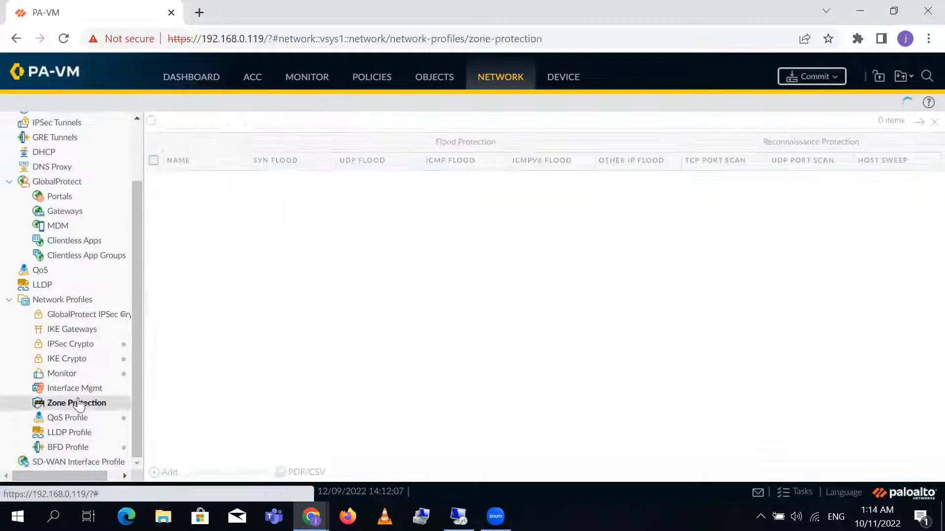
{"action": "left_click", "coordinate": [75, 389]}
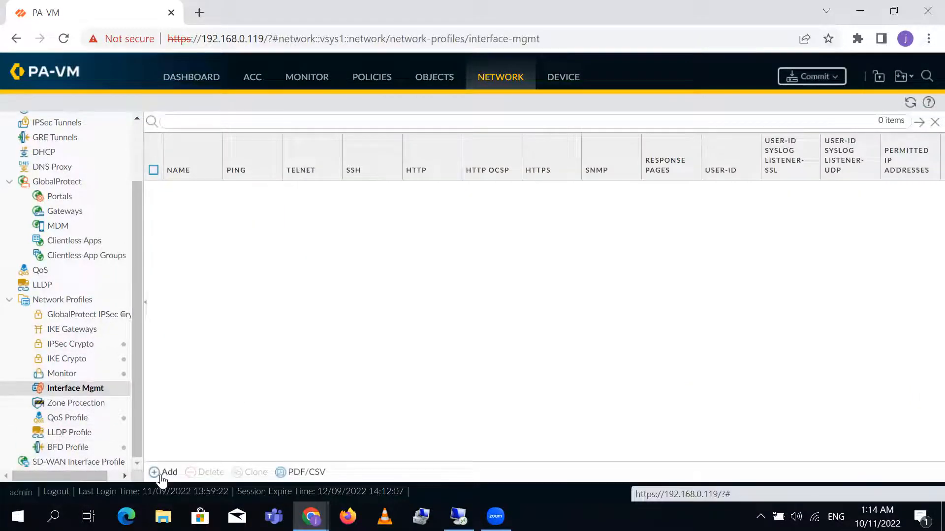
{"action": "left_click", "coordinate": [163, 473]}
{"action": "type", "text": "MGMT_Profile"}
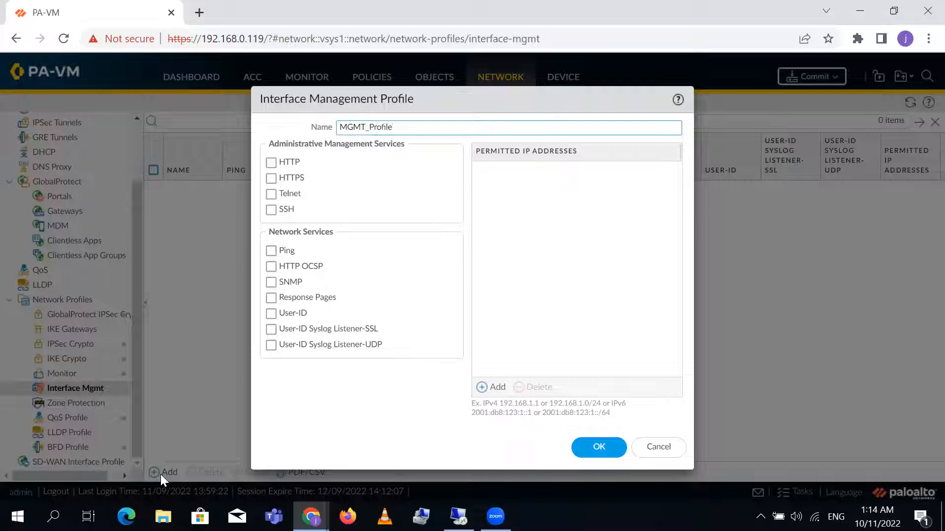
Enable Ping, SSH, Telnet and HTTPS in the management profile and save it.
{"action": "left_click", "coordinate": [277, 253]}
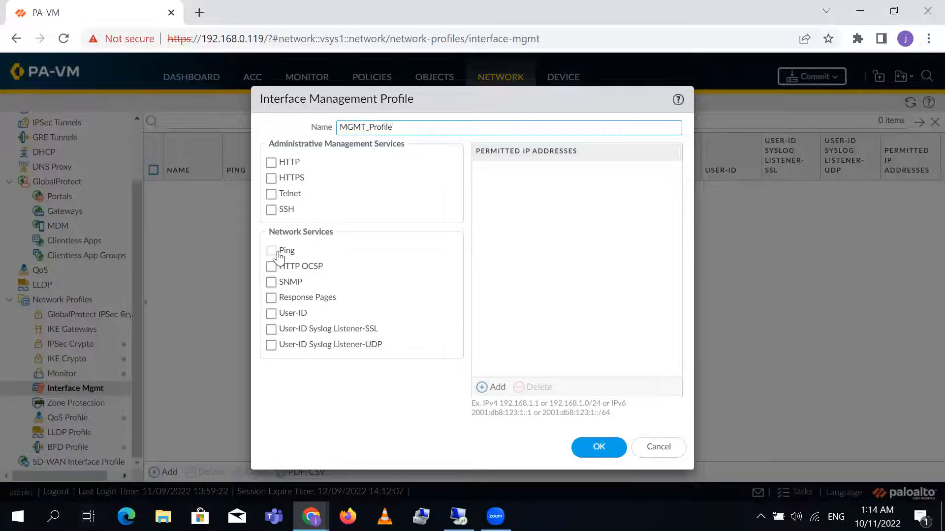
{"action": "left_click", "coordinate": [281, 211]}
{"action": "left_click", "coordinate": [281, 196]}
{"action": "left_click", "coordinate": [283, 179]}
{"action": "left_click", "coordinate": [291, 163]}
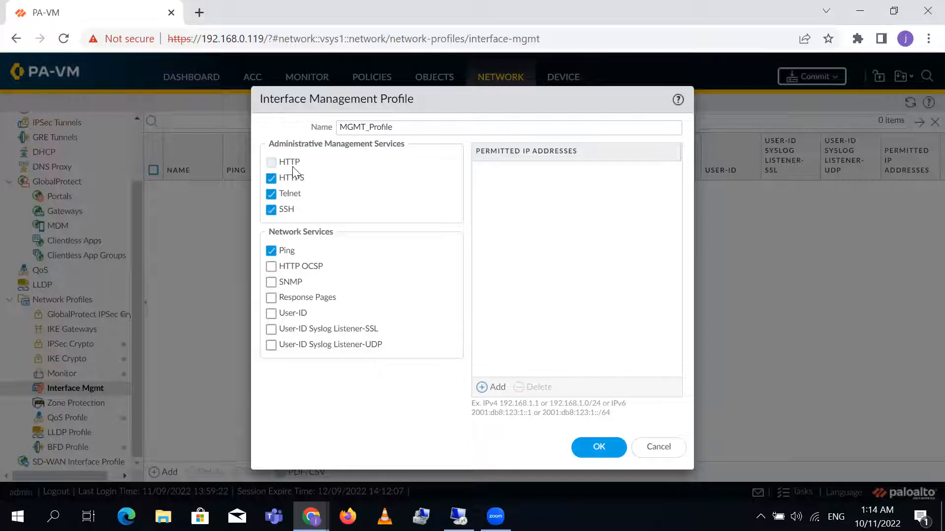
{"action": "left_click", "coordinate": [601, 446]}
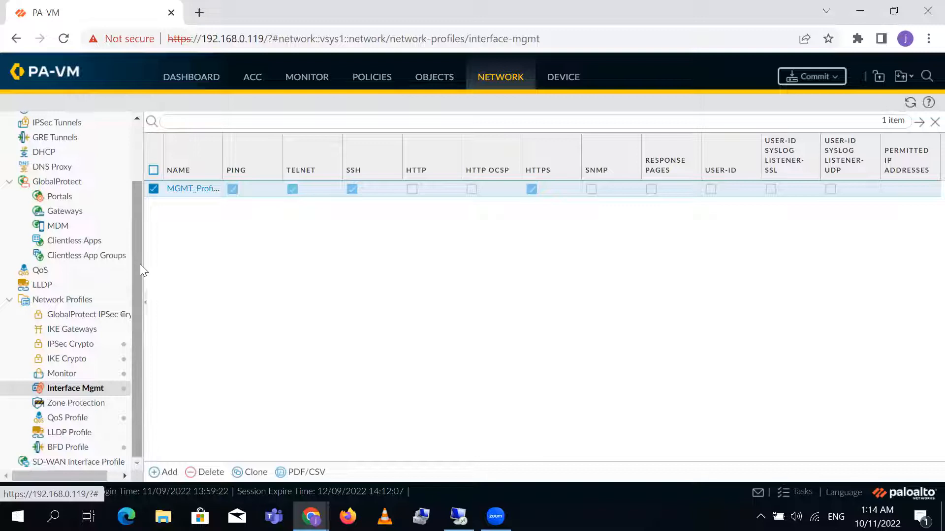
Set ethernet1/1 to interface type Layer3 and assign it to virtual router Default_Route and security zone Outside.
{"action": "left_click_drag", "start_coordinate": [139, 264], "coordinate": [131, 131]}
{"action": "left_click", "coordinate": [56, 123]}
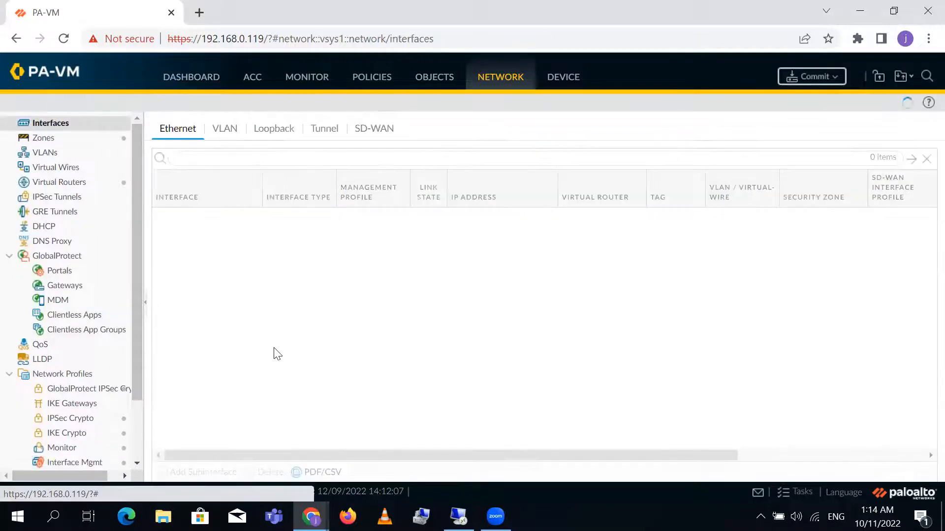
{"action": "left_click", "coordinate": [194, 217]}
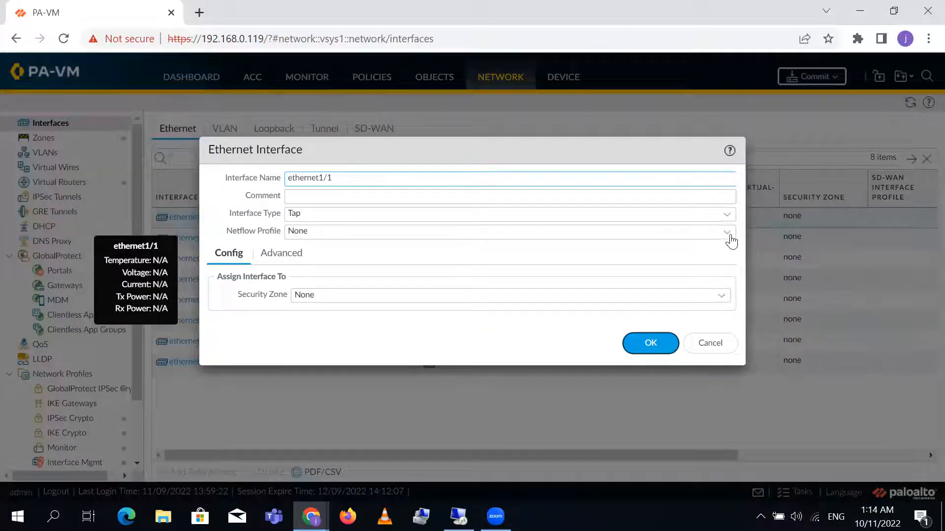
{"action": "left_click", "coordinate": [727, 217]}
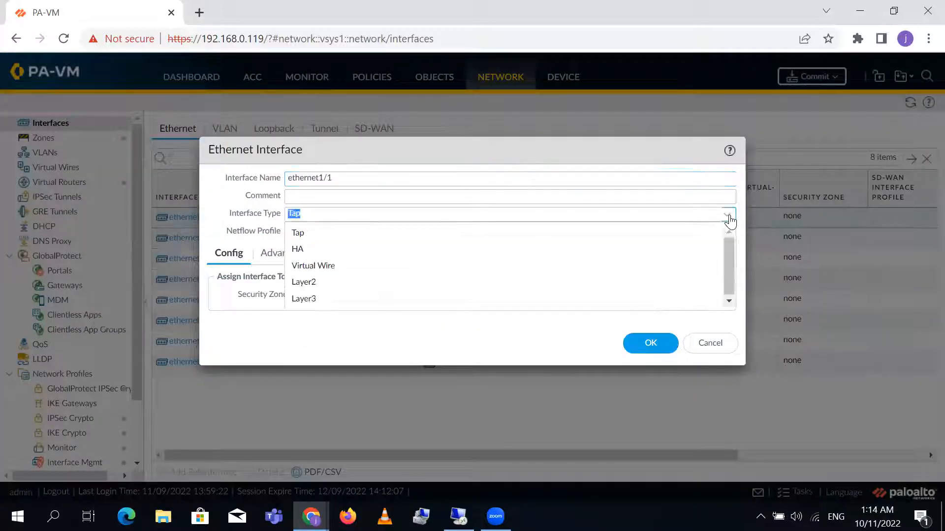
{"action": "left_click", "coordinate": [380, 297]}
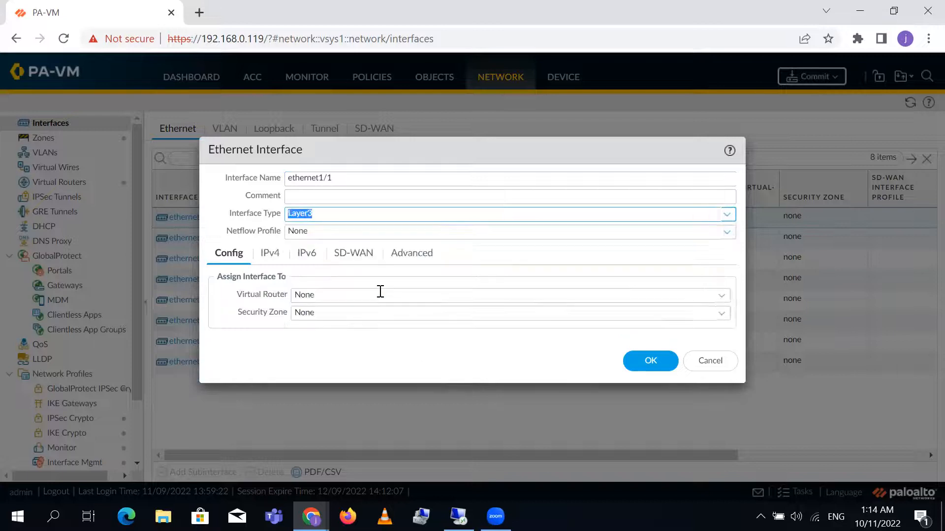
{"action": "left_click", "coordinate": [721, 295]}
{"action": "left_click", "coordinate": [340, 348]}
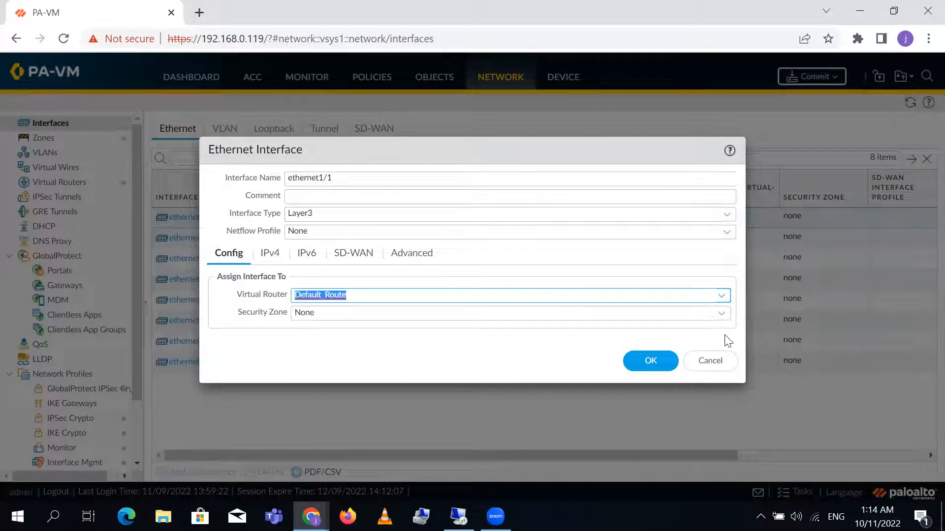
{"action": "left_click", "coordinate": [722, 313]}
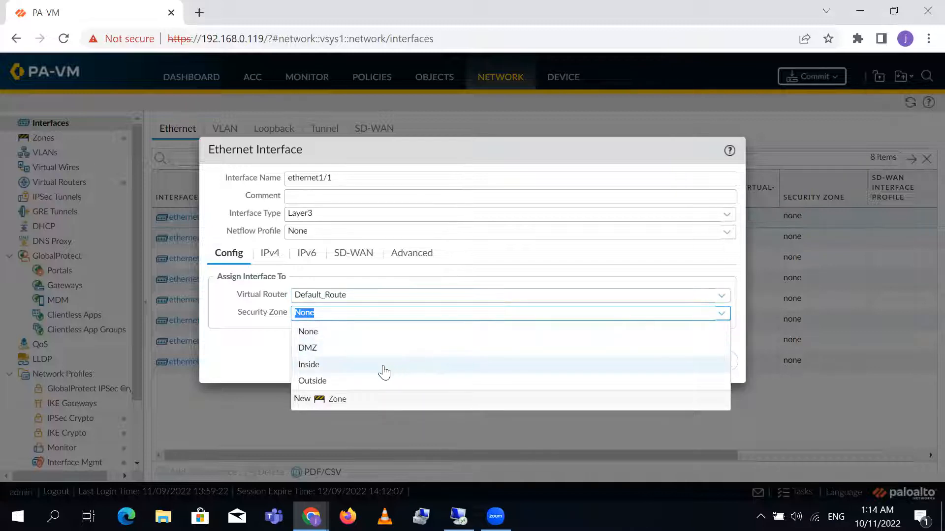
{"action": "left_click", "coordinate": [337, 381]}
Add the static IPv4 address 192.168.100.1/24 to ethernet1/1.
{"action": "left_click", "coordinate": [268, 253]}
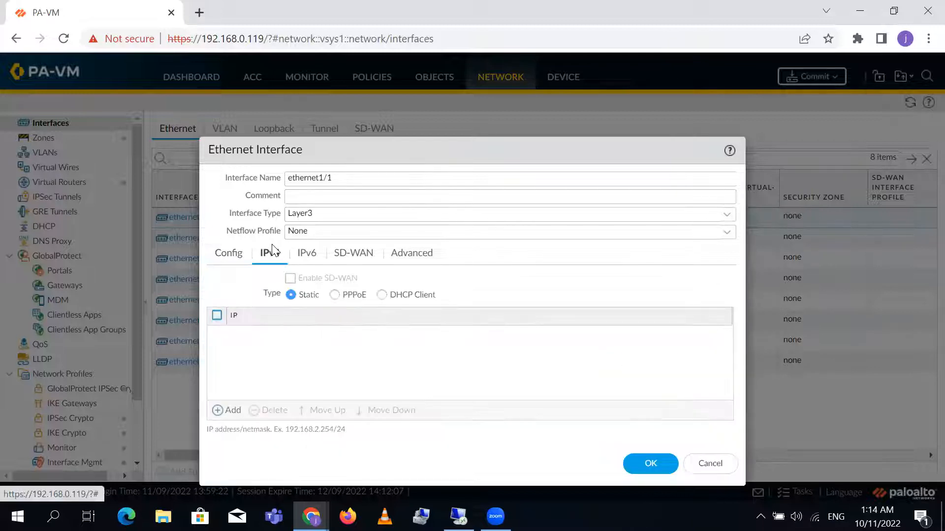
{"action": "left_click", "coordinate": [231, 411]}
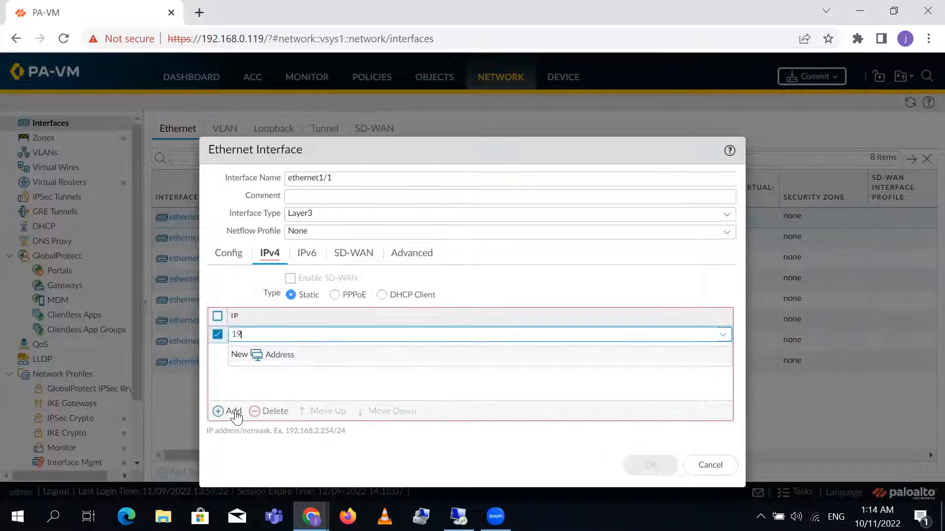
{"action": "type", "text": "192.168.100.1/24"}
{"action": "key", "text": "Return"}
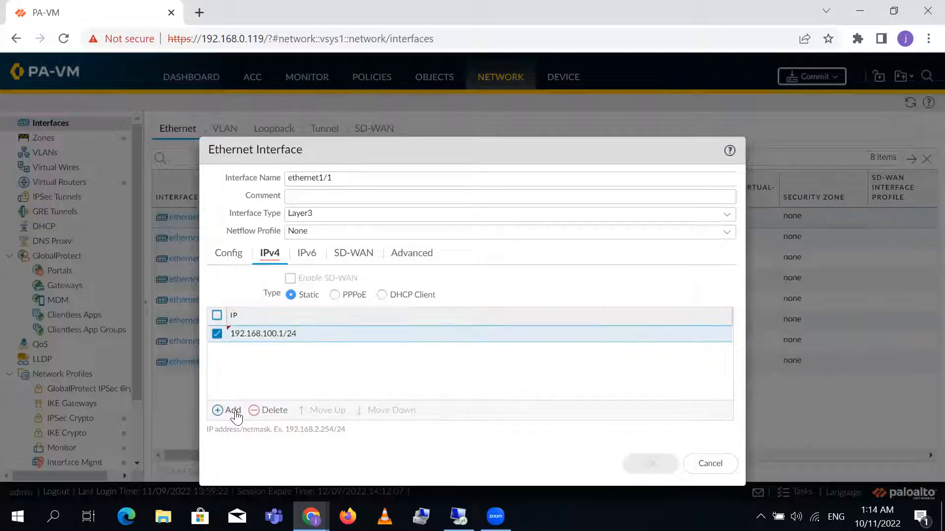
Assign the management profile MGMT_Profile to ethernet1/1 and save the interface.
{"action": "left_click", "coordinate": [426, 260]}
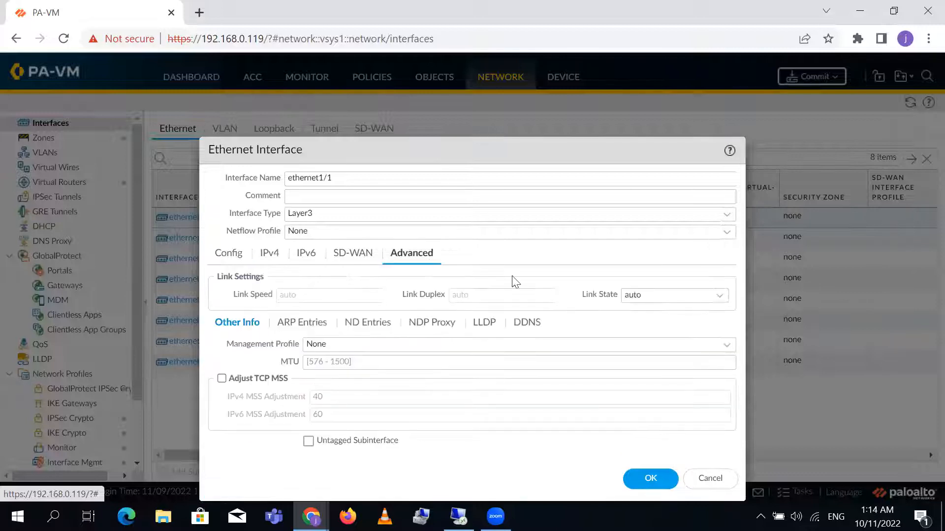
{"action": "left_click", "coordinate": [724, 344]}
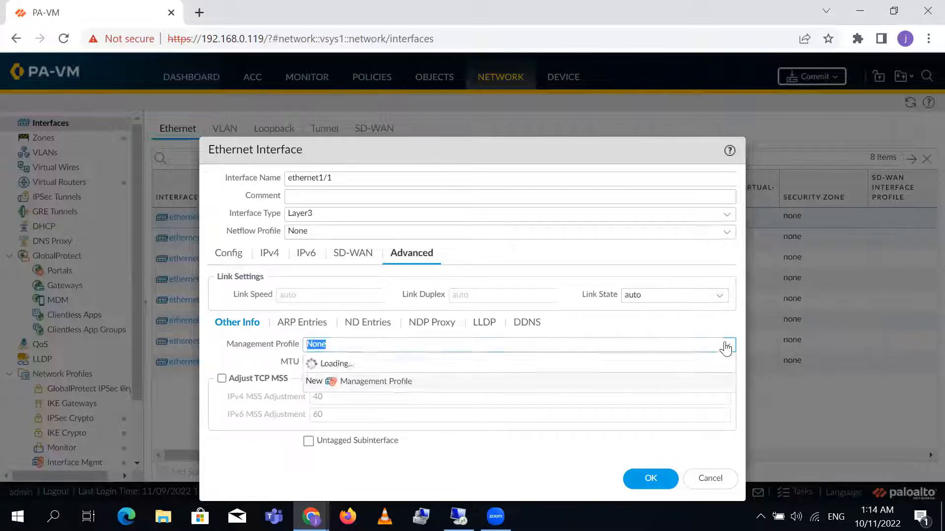
{"action": "left_click", "coordinate": [503, 384]}
{"action": "left_click", "coordinate": [662, 480]}
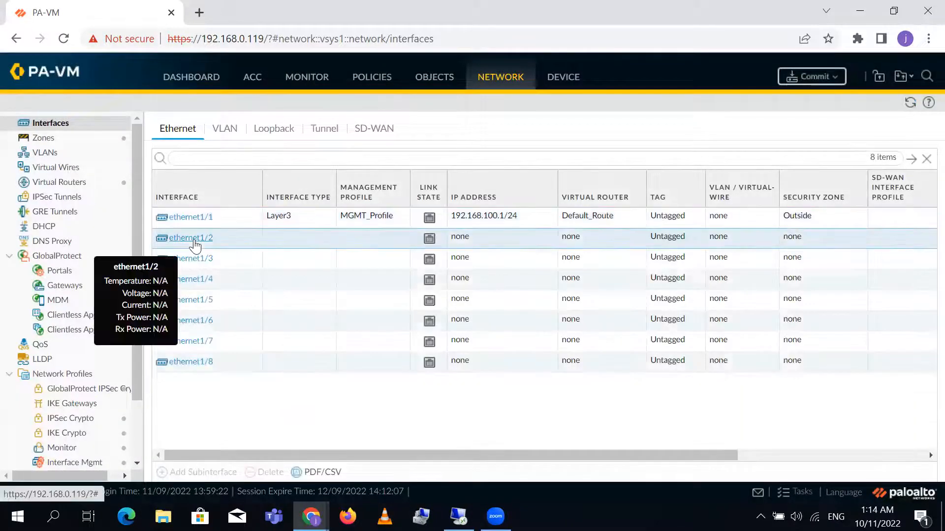
Set ethernet1/2 to interface type Layer3, assign it to virtual router Default_Route and choose its security zone.
{"action": "left_click", "coordinate": [194, 239]}
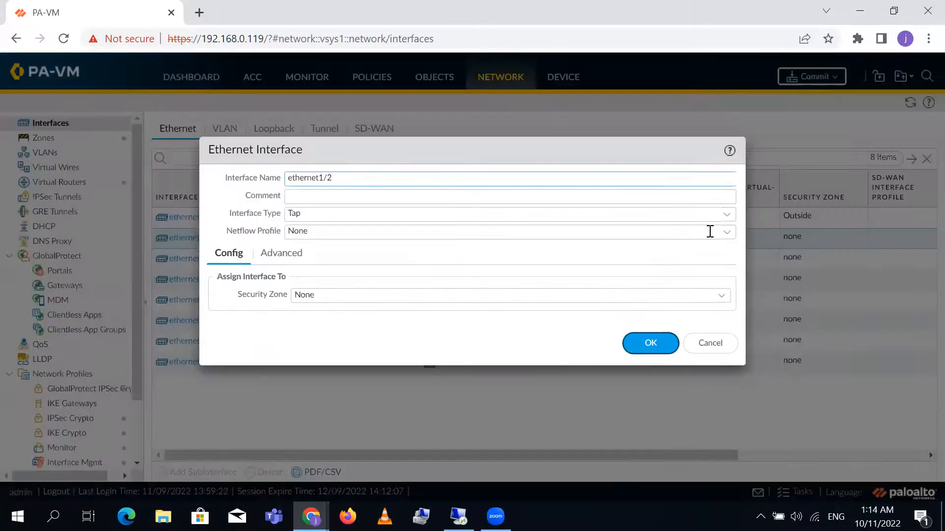
{"action": "left_click", "coordinate": [727, 214]}
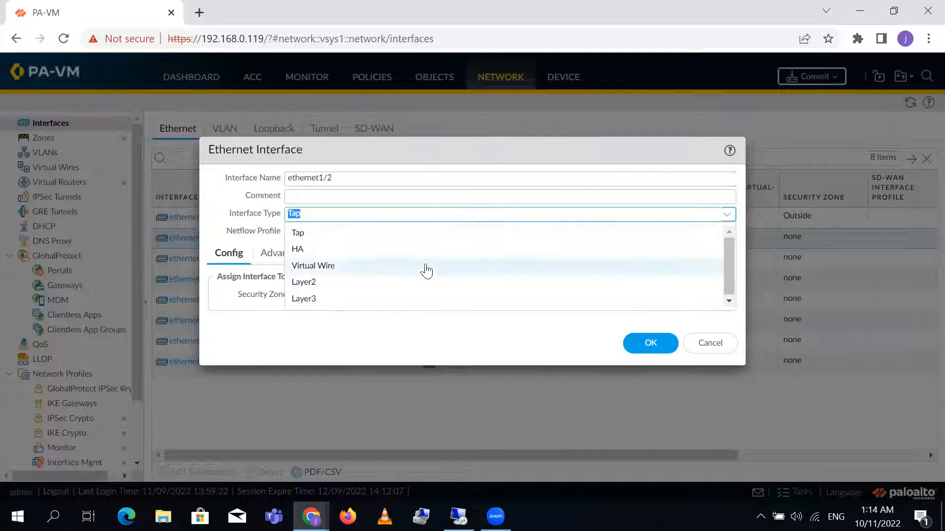
{"action": "left_click", "coordinate": [380, 301]}
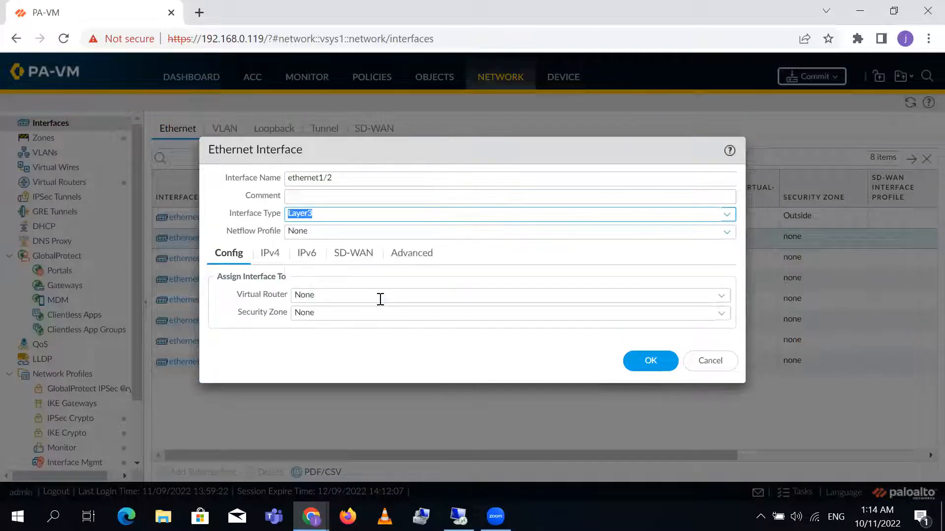
{"action": "left_click", "coordinate": [721, 295]}
{"action": "left_click", "coordinate": [330, 346]}
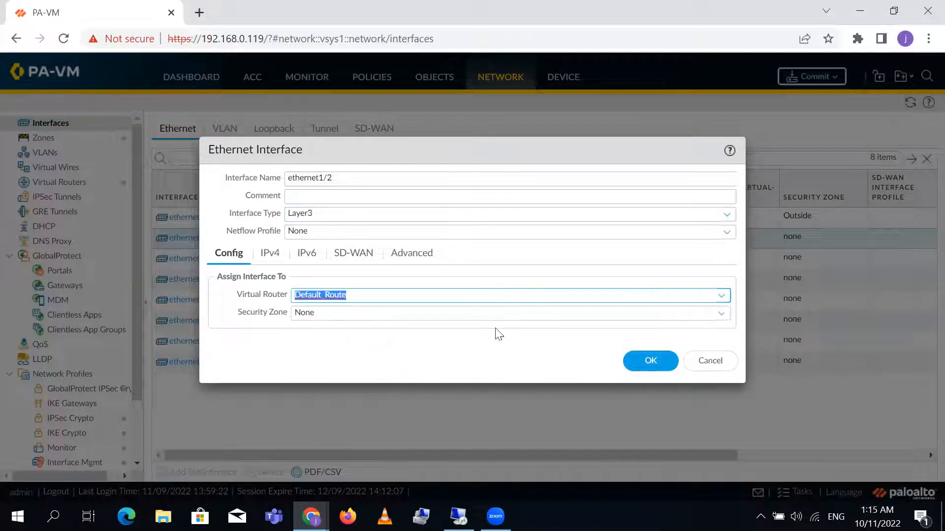
{"action": "left_click", "coordinate": [722, 314]}
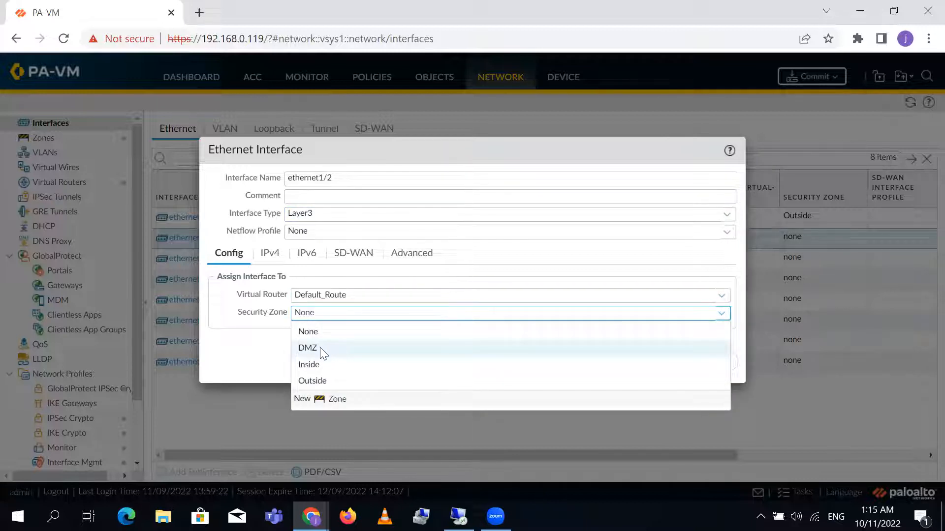
Add the static IPv4 address 192.168.150.1/24 to ethernet1/2.
{"action": "left_click", "coordinate": [278, 251]}
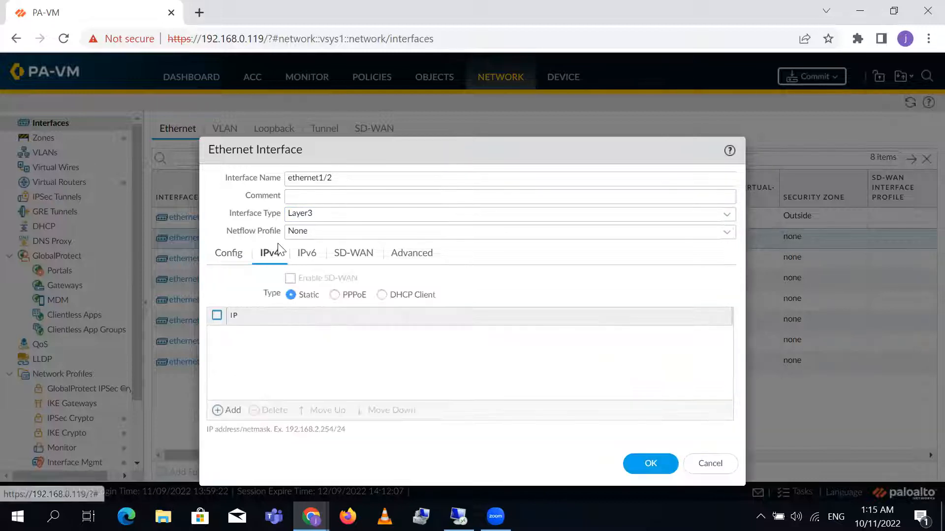
{"action": "left_click", "coordinate": [228, 410]}
{"action": "type", "text": "192.168.150.1/25"}
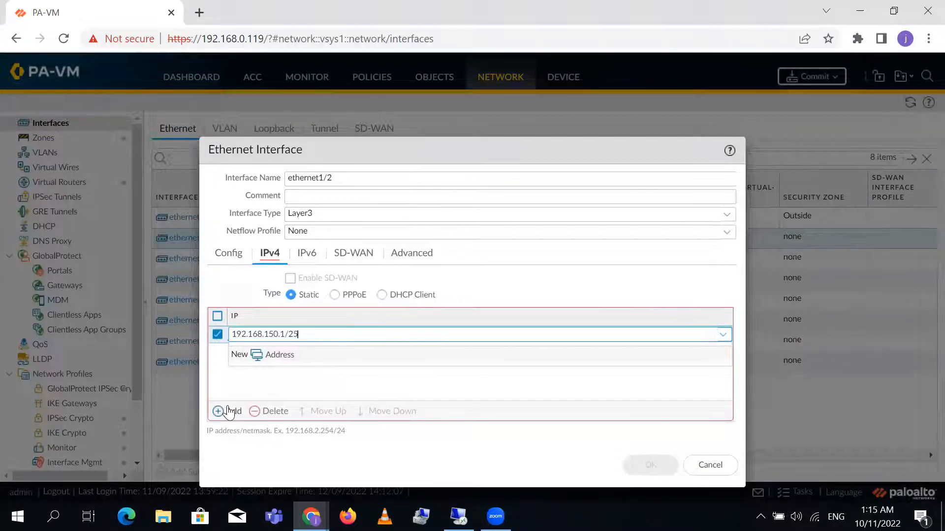
{"action": "key", "text": "BackSpace"}
{"action": "type", "text": "4"}
{"action": "key", "text": "Return"}
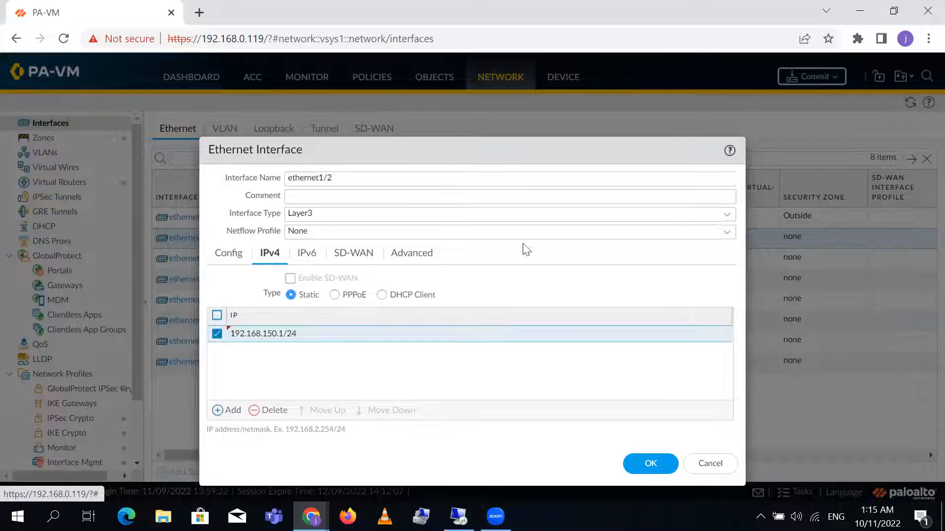
Assign the management profile MGMT_Profile to ethernet1/2.
{"action": "left_click", "coordinate": [429, 253]}
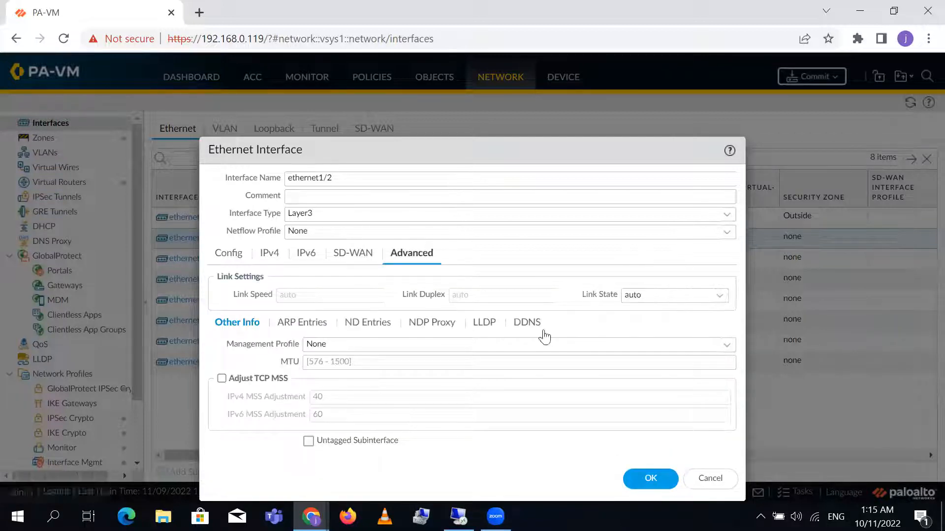
{"action": "left_click", "coordinate": [727, 345]}
{"action": "left_click", "coordinate": [507, 381]}
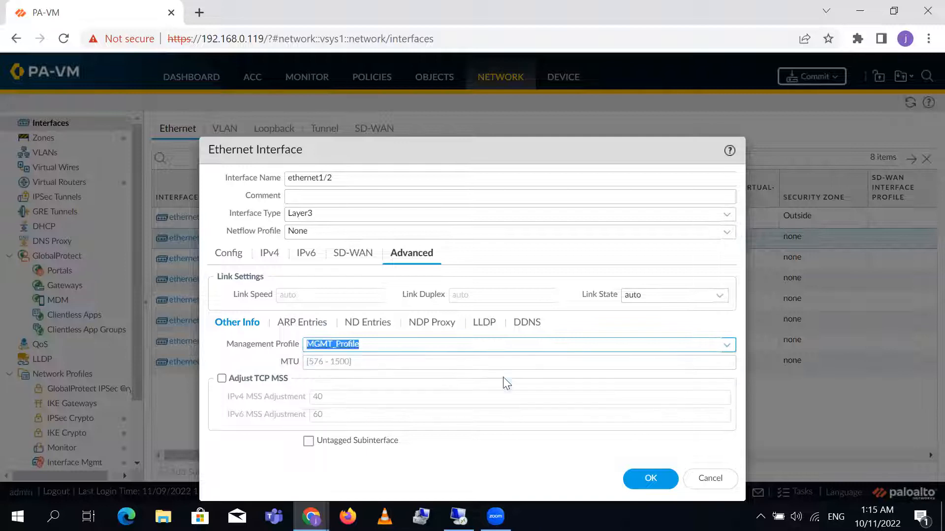
Save ethernet1/2, and set ethernet1/3 to Layer3 with virtual router Default_Route and security zone Inside.
{"action": "left_click", "coordinate": [654, 478]}
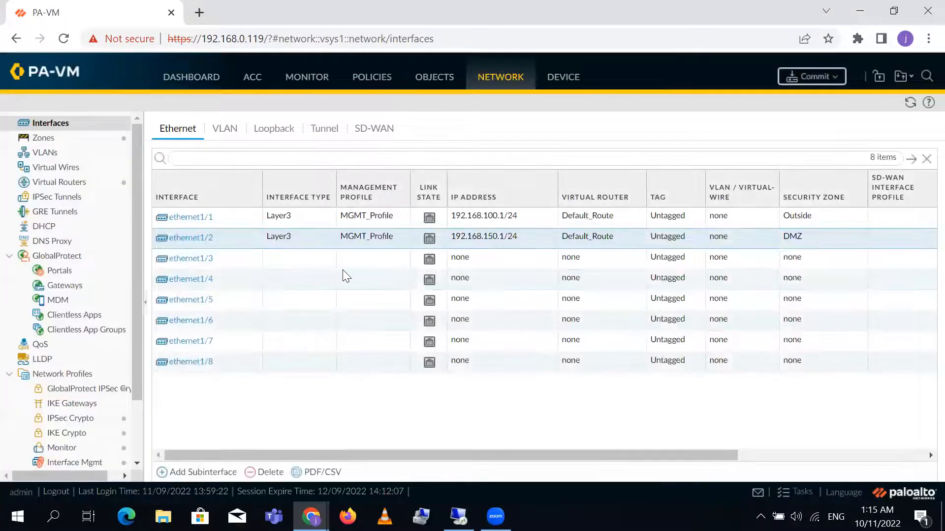
{"action": "left_click", "coordinate": [191, 261]}
{"action": "left_click", "coordinate": [192, 265]}
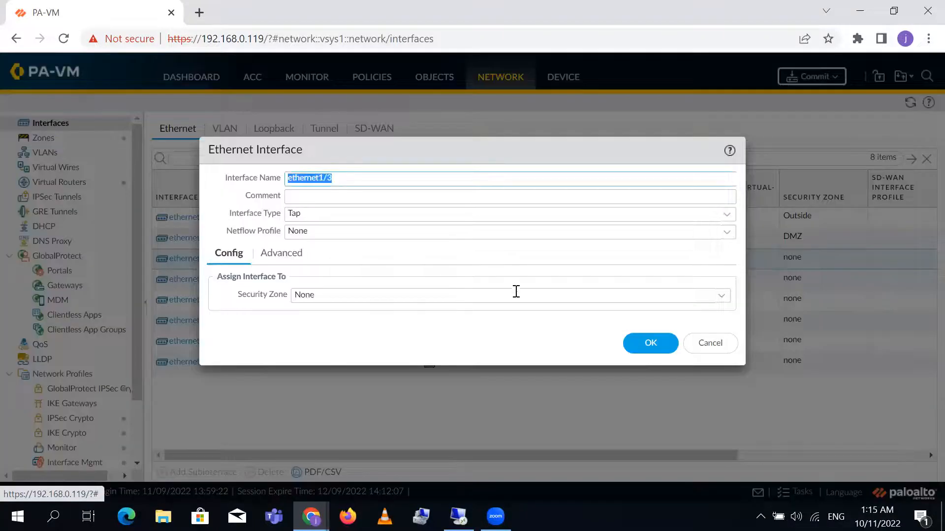
{"action": "left_click", "coordinate": [725, 301]}
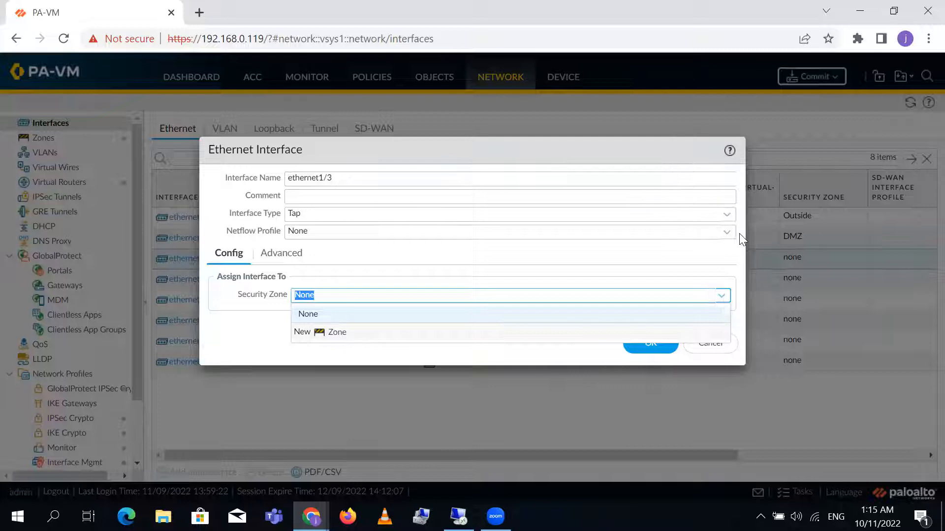
{"action": "left_click", "coordinate": [726, 214]}
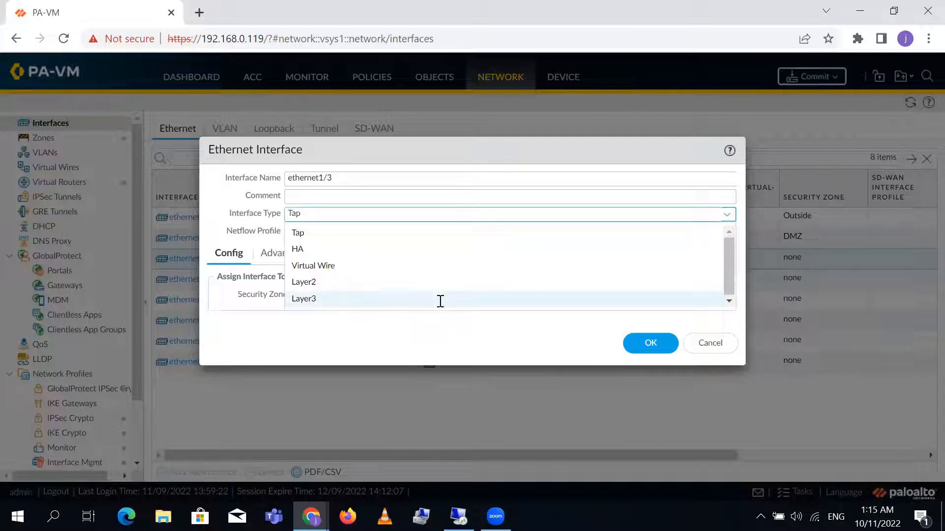
{"action": "left_click", "coordinate": [441, 299]}
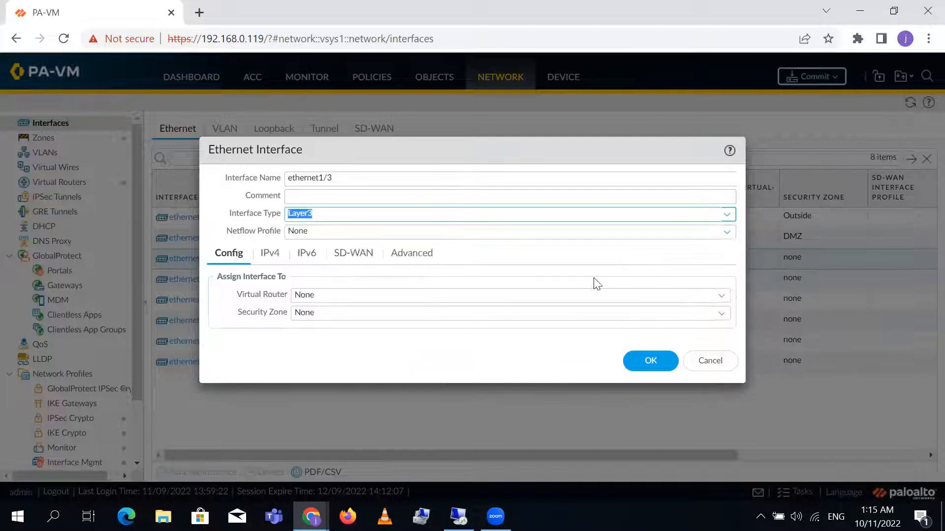
{"action": "left_click", "coordinate": [719, 295]}
{"action": "left_click", "coordinate": [432, 348]}
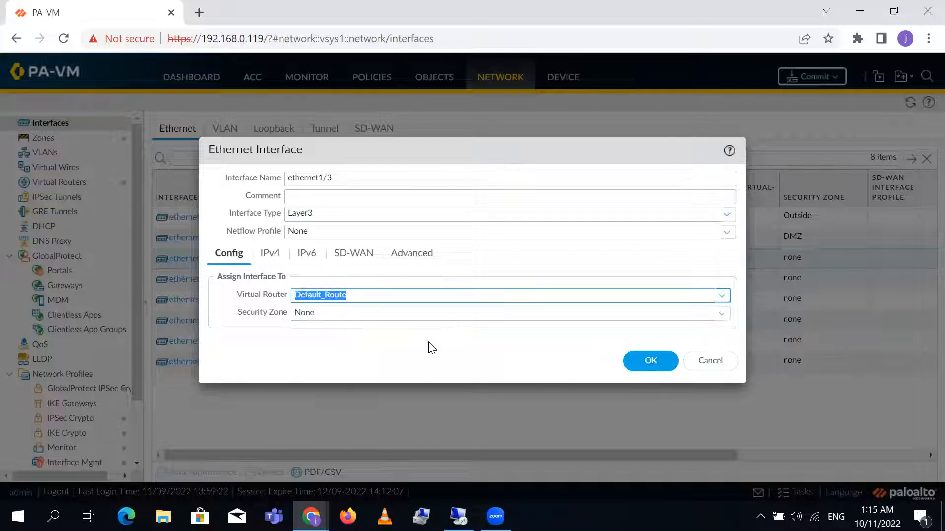
{"action": "left_click", "coordinate": [720, 314]}
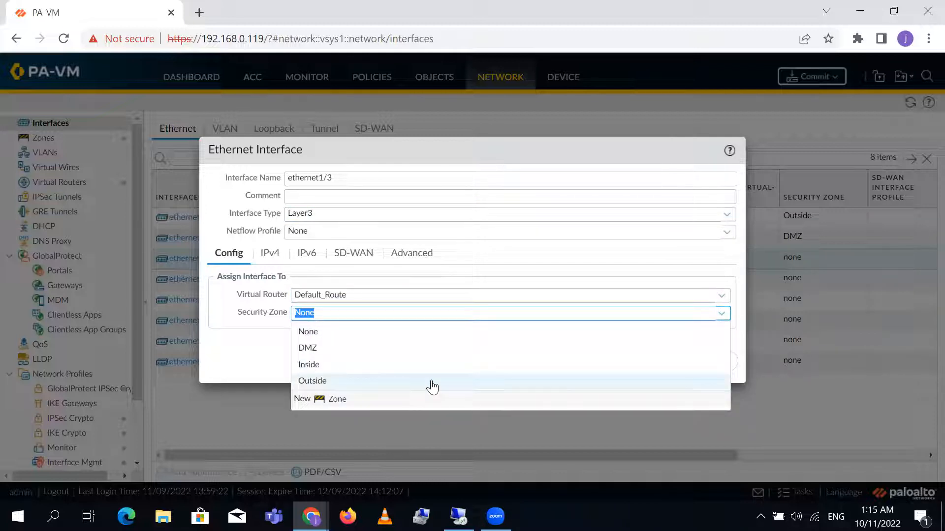
{"action": "left_click", "coordinate": [405, 368]}
Add the static IPv4 address 172.16.10.1/24 to ethernet1/3.
{"action": "left_click", "coordinate": [269, 261]}
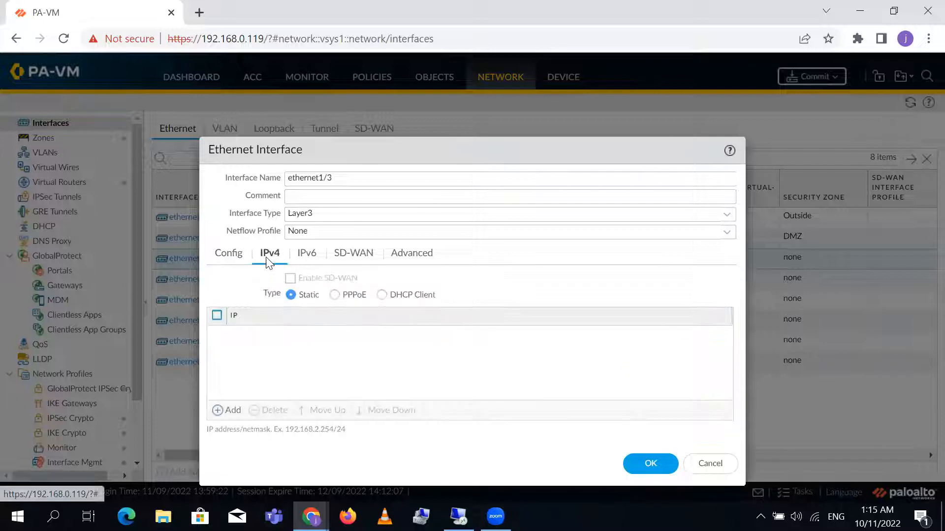
{"action": "left_click", "coordinate": [225, 412]}
{"action": "type", "text": "172.16.10.1/24"}
{"action": "key", "text": "Return"}
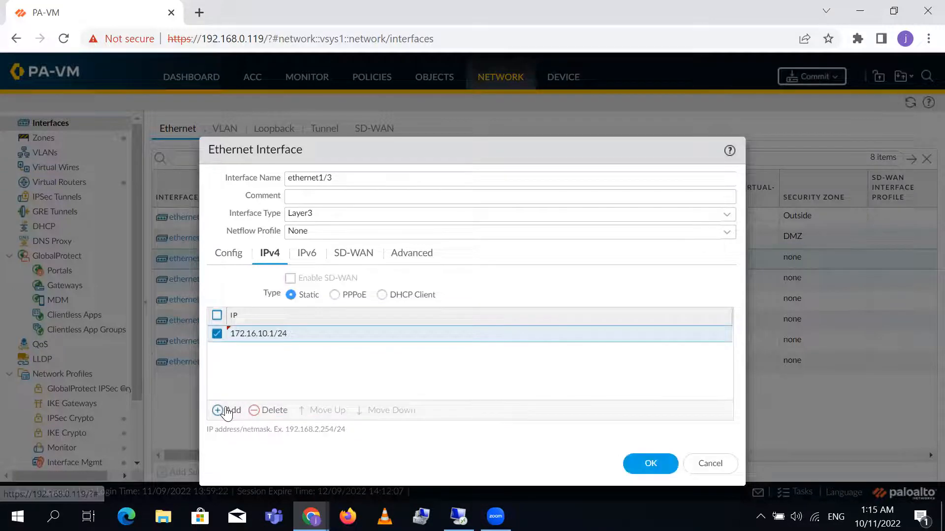
Assign the management profile MGMT_Profile to ethernet1/3 and save the interface.
{"action": "left_click", "coordinate": [411, 254]}
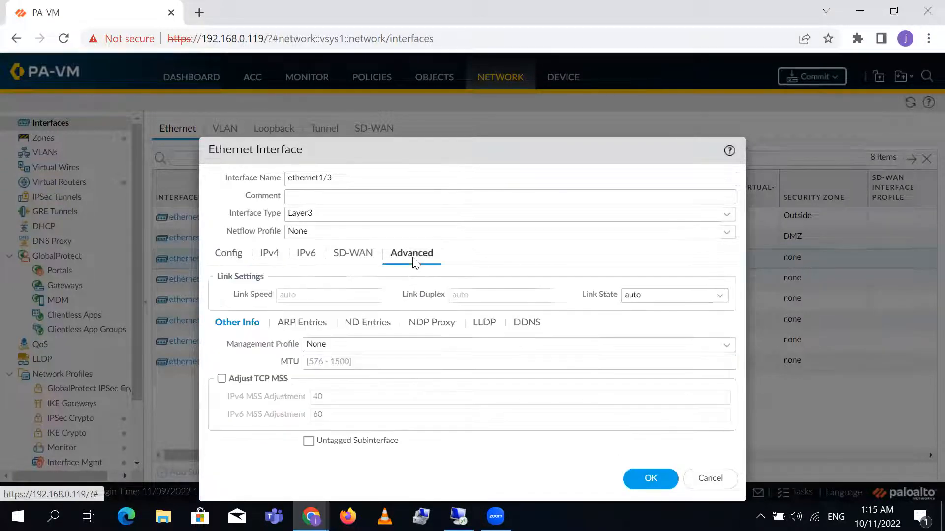
{"action": "left_click", "coordinate": [732, 351]}
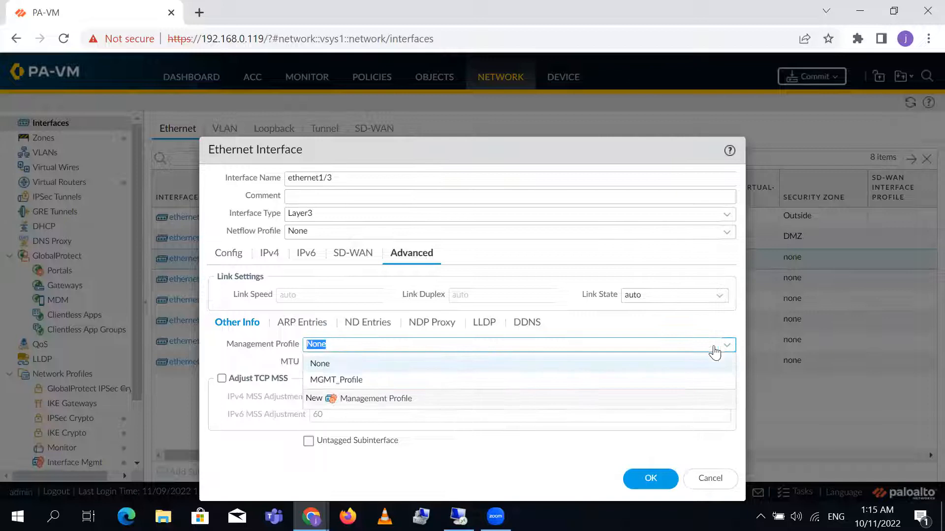
{"action": "left_click", "coordinate": [549, 384]}
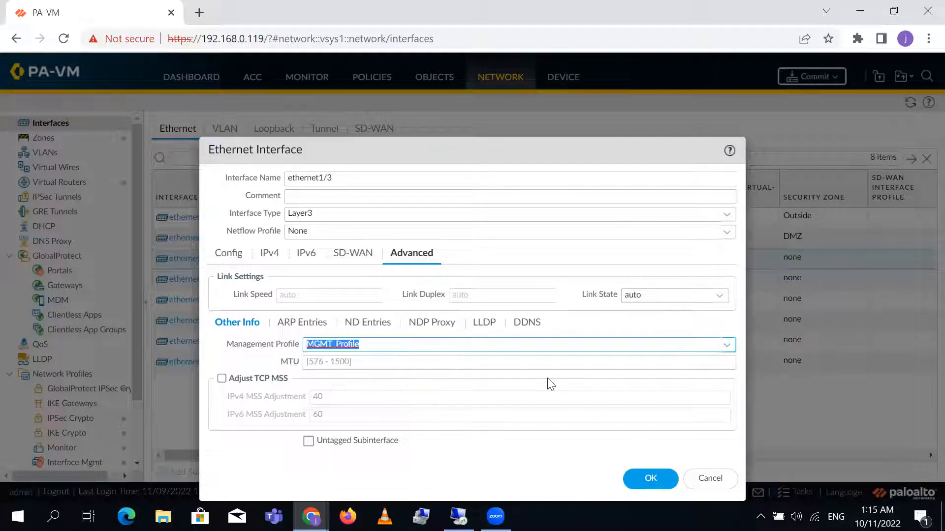
{"action": "left_click", "coordinate": [655, 477]}
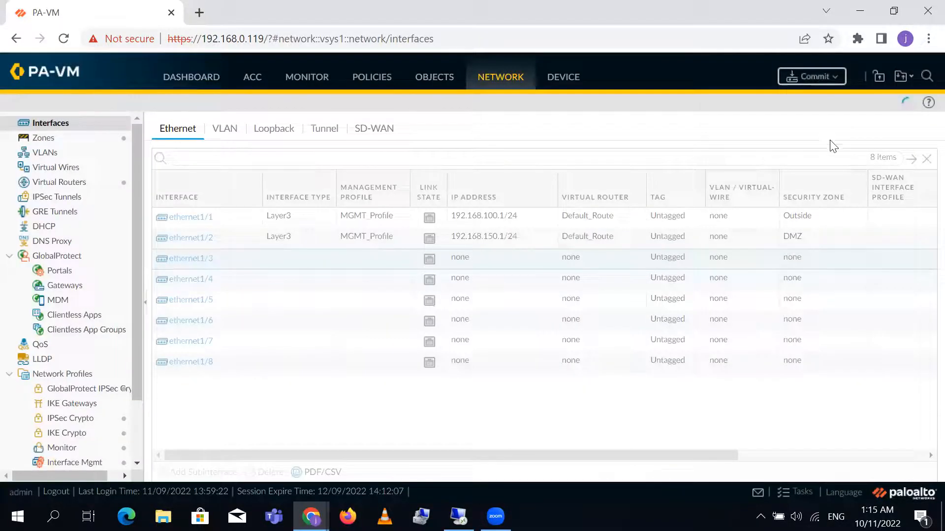
Validate the pending configuration and commit all changes to the firewall.
{"action": "left_click", "coordinate": [835, 79]}
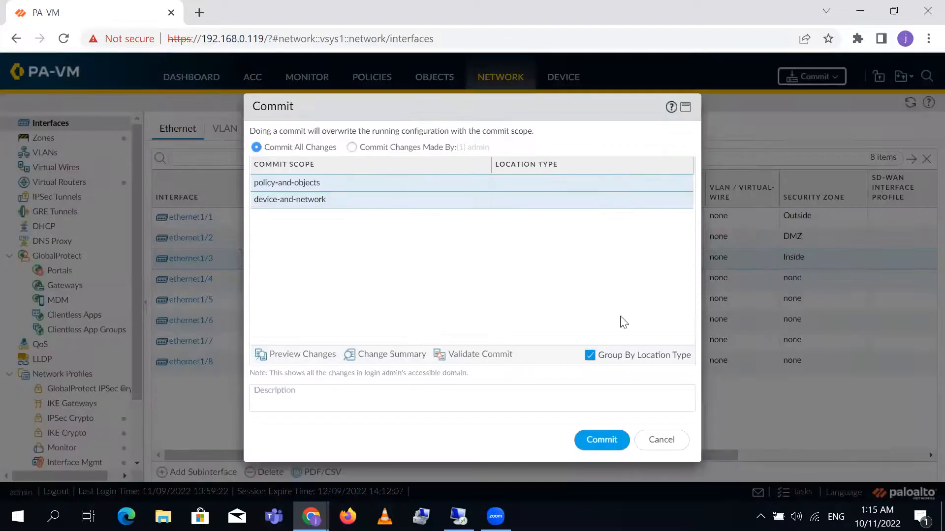
{"action": "left_click", "coordinate": [487, 355]}
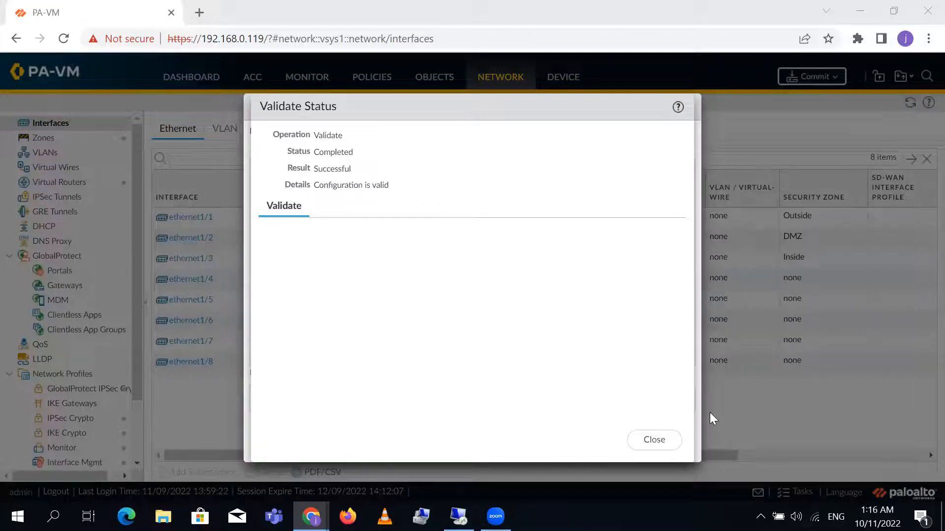
{"action": "left_click", "coordinate": [657, 441]}
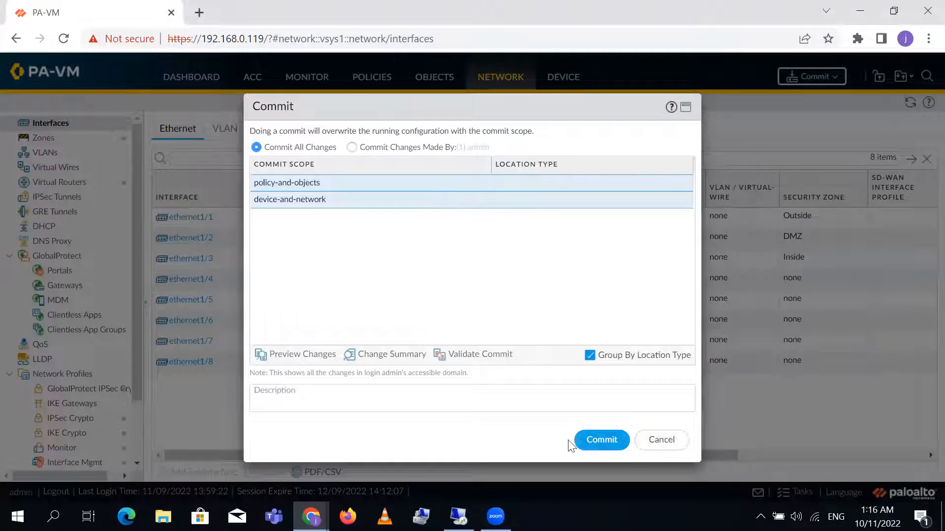
{"action": "left_click", "coordinate": [601, 439]}
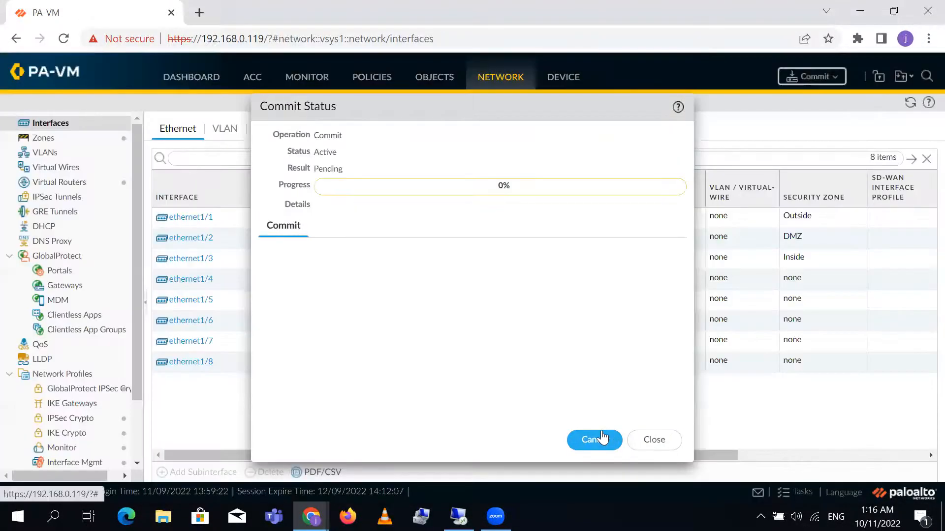
Switch to the EVE topology and open the console sessions of the DMZ and Distribution switches.
{"action": "mouse_move", "coordinate": [311, 516]}
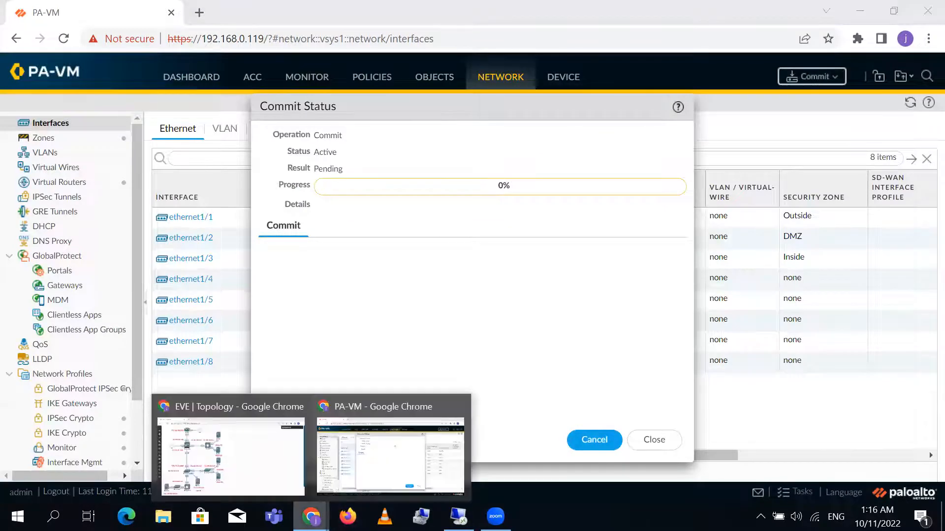
{"action": "left_click", "coordinate": [248, 457]}
{"action": "left_click", "coordinate": [473, 142]}
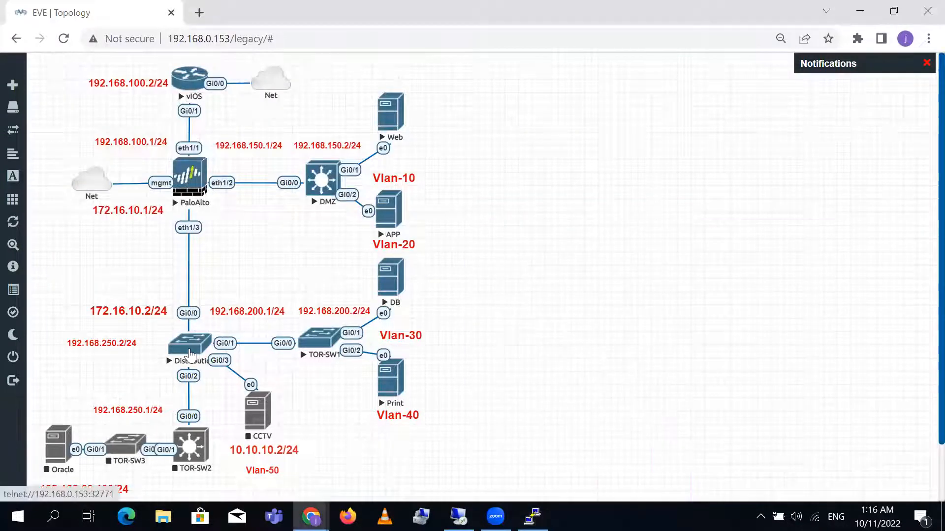
{"action": "left_click", "coordinate": [189, 346]}
{"action": "left_click", "coordinate": [487, 140]}
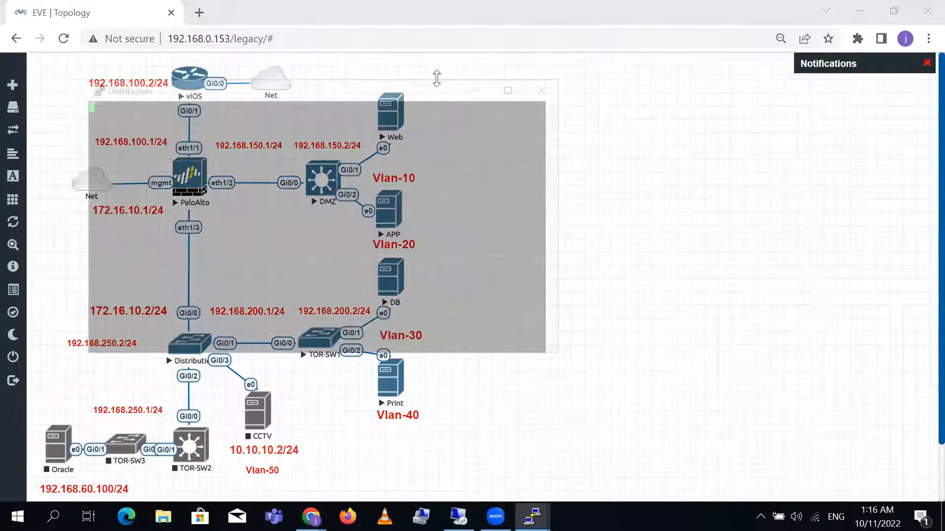
{"action": "left_click_drag", "start_coordinate": [398, 92], "coordinate": [354, 240]}
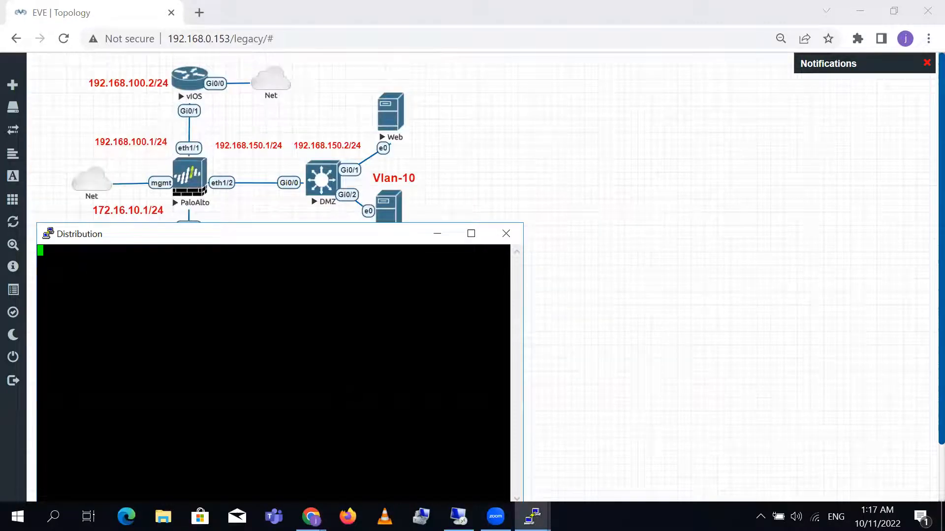
Return to the PA-VM window and arrange the Distribution and DMZ consoles side by side, keeping the commit progress visible.
{"action": "left_click", "coordinate": [311, 517]}
{"action": "left_click", "coordinate": [390, 453]}
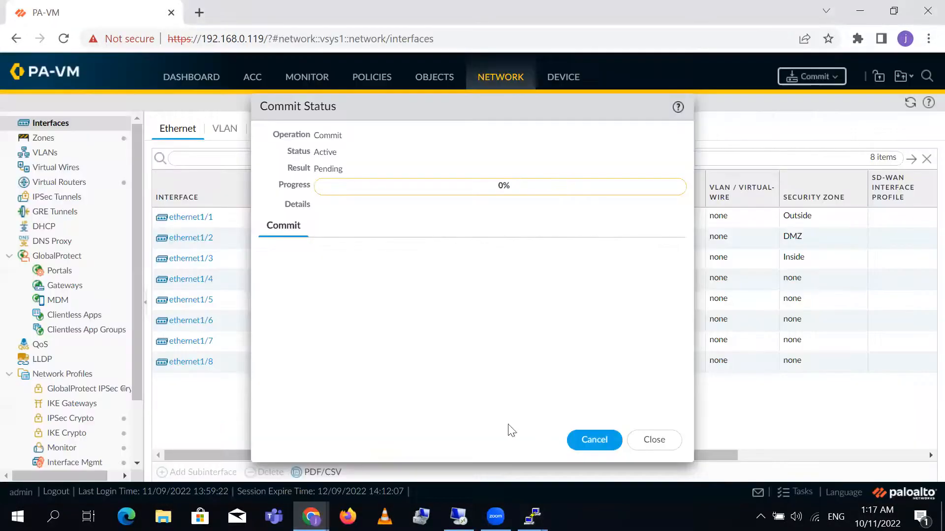
{"action": "left_click_drag", "start_coordinate": [565, 108], "coordinate": [811, 14]}
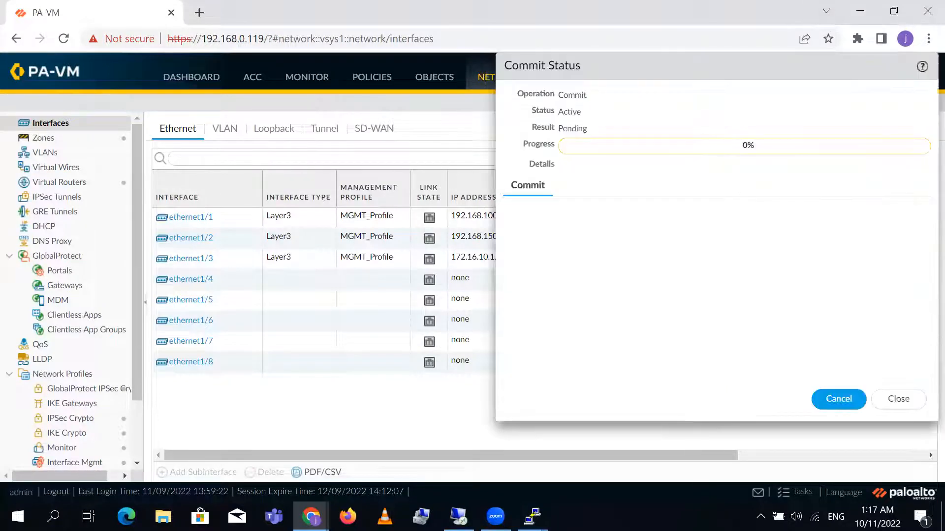
{"action": "mouse_move", "coordinate": [532, 517]}
{"action": "left_click", "coordinate": [457, 452]}
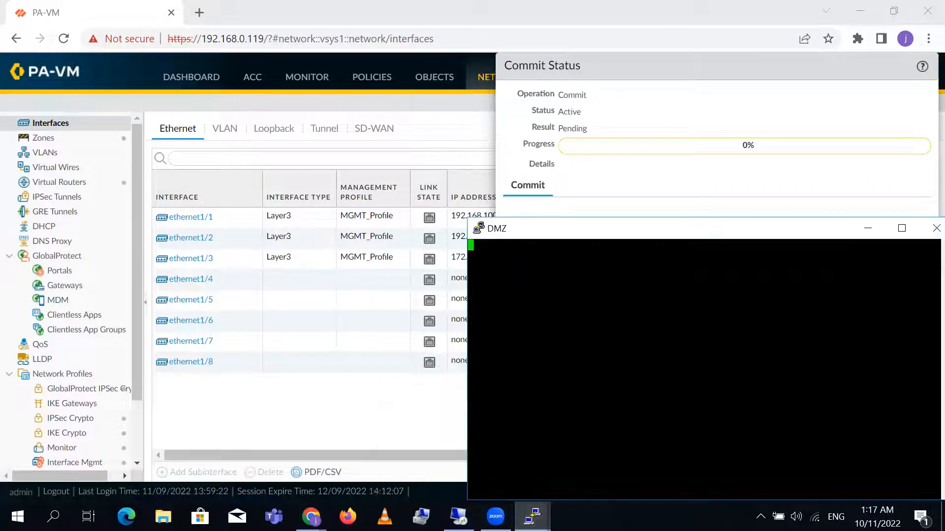
{"action": "left_click_drag", "start_coordinate": [528, 232], "coordinate": [509, 188]}
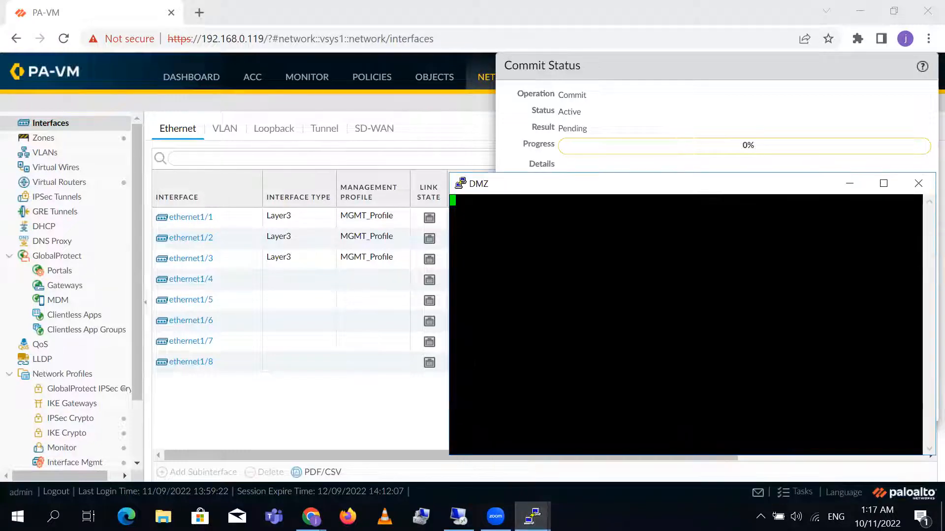
{"action": "left_click", "coordinate": [600, 468]}
{"action": "left_click_drag", "start_coordinate": [382, 240], "coordinate": [346, 195]}
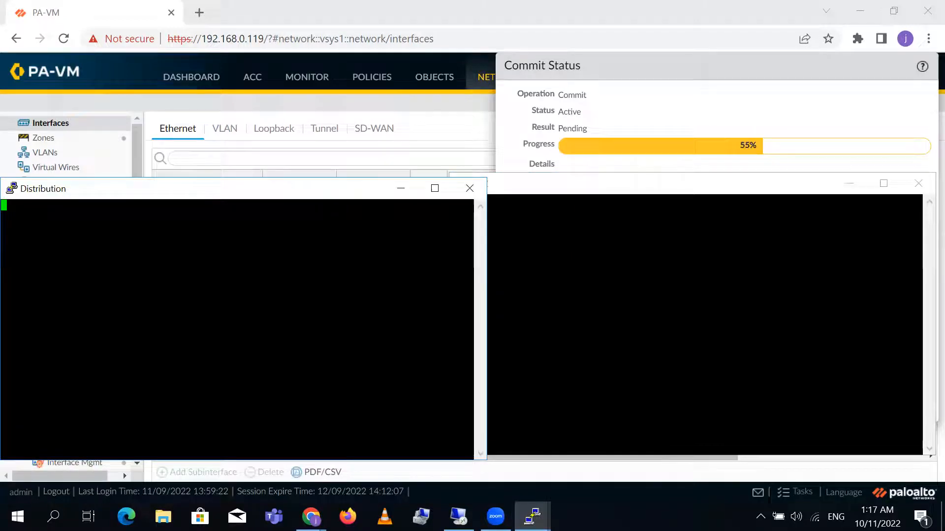
Enter privileged mode on the Distribution switch and list its addressed interfaces with sh ip int bri | ex unas.
{"action": "key", "text": "Return"}
{"action": "key", "text": "Return"}
{"action": "key", "text": "Return"}
{"action": "key", "text": "Return"}
{"action": "key", "text": "Return"}
{"action": "key", "text": "Return"}
{"action": "type", "text": "en"}
{"action": "key", "text": "Return"}
{"action": "key", "text": "Return"}
{"action": "type", "text": "sh ip i"}
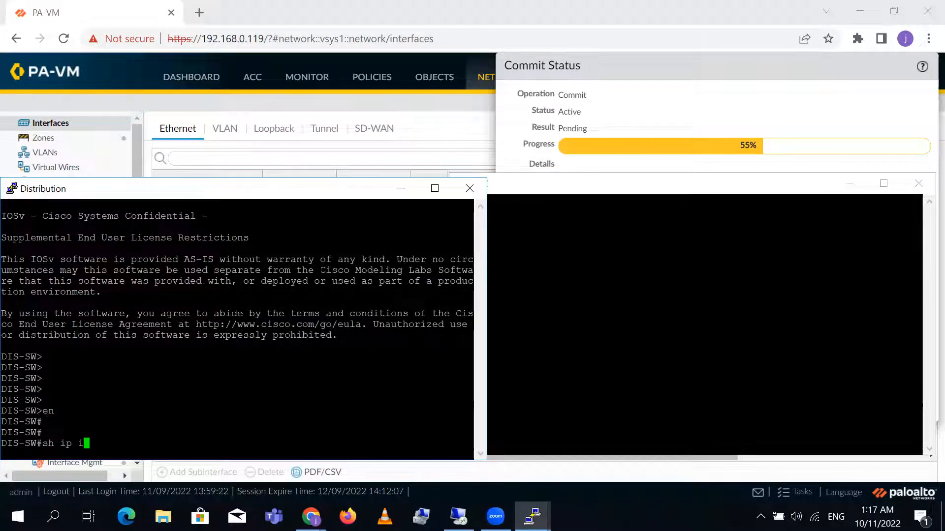
{"action": "type", "text": "nt bri | ex unas"}
{"action": "key", "text": "Return"}
{"action": "key", "text": "Return"}
{"action": "key", "text": "Return"}
{"action": "key", "text": "Return"}
Ping the firewall's Inside address 172.16.10.1 from the Distribution switch.
{"action": "type", "text": "ping"}
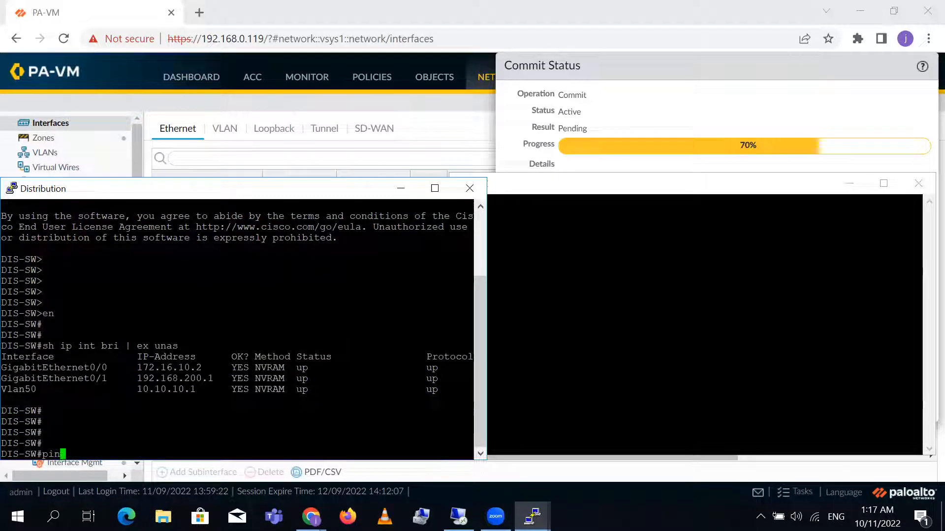
{"action": "double_click", "coordinate": [186, 367]}
{"action": "right_click", "coordinate": [186, 367]}
{"action": "key", "text": "BackSpace"}
{"action": "type", "text": "172.16.10.1"}
{"action": "key", "text": "Return"}
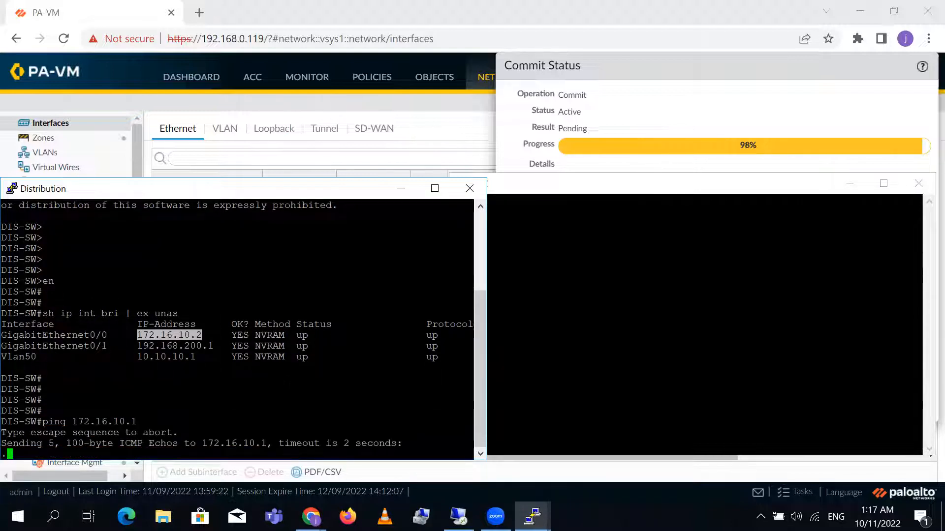
{"action": "left_click", "coordinate": [197, 378]}
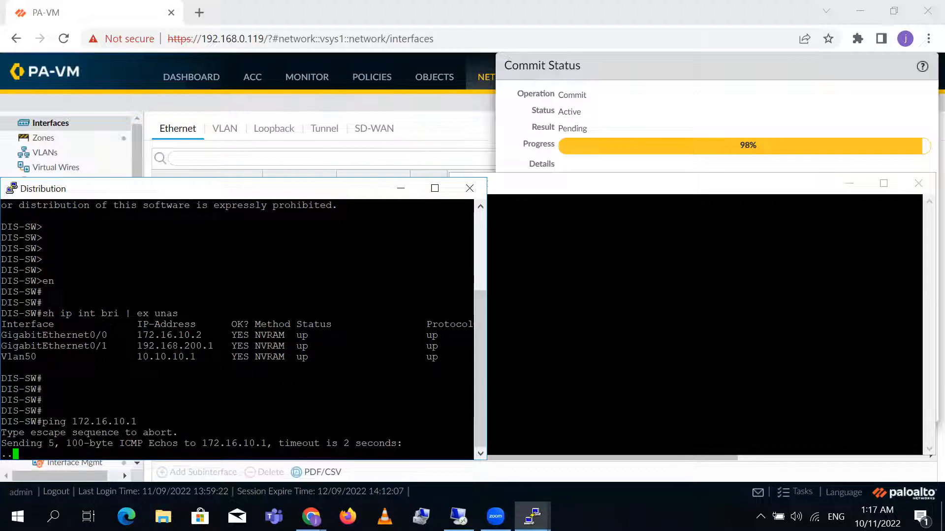
Enter privileged mode on the DMZ switch and list its addressed interfaces with sh ip int bri | ex unas.
{"action": "left_click", "coordinate": [610, 320]}
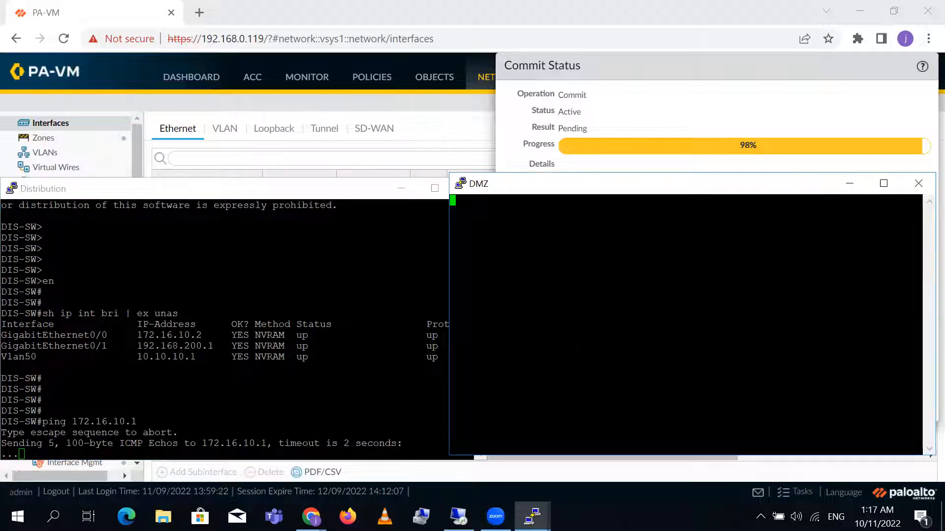
{"action": "key", "text": "Return"}
{"action": "key", "text": "Return"}
{"action": "key", "text": "Return"}
{"action": "type", "text": "en"}
{"action": "key", "text": "Return"}
{"action": "type", "text": "sh ip int "}
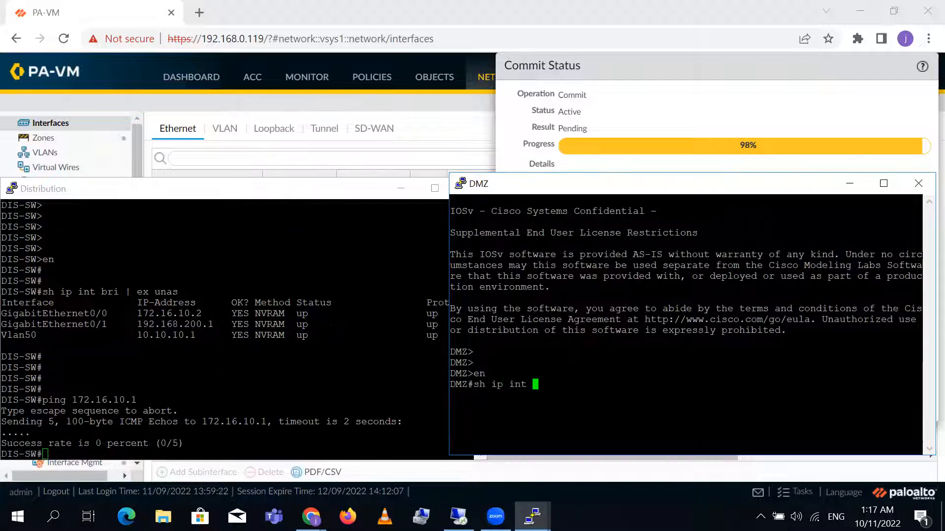
{"action": "type", "text": "bri | ex unas"}
{"action": "key", "text": "Return"}
{"action": "key", "text": "Return"}
{"action": "key", "text": "Return"}
{"action": "key", "text": "Return"}
{"action": "key", "text": "Return"}
Ping the firewall's DMZ address 192.168.150.1 from the DMZ switch.
{"action": "type", "text": "ping"}
{"action": "double_click", "coordinate": [623, 363]}
{"action": "right_click", "coordinate": [623, 362]}
{"action": "key", "text": "Return"}
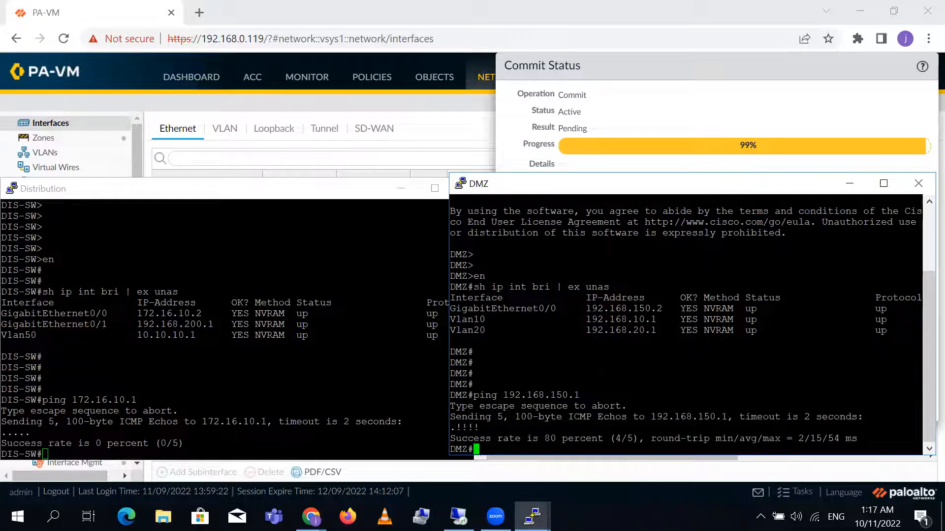
Repeat the ping to 192.168.150.1 from the DMZ switch two more times.
{"action": "key", "text": "Return"}
{"action": "key", "text": "Up"}
{"action": "key", "text": "Return"}
{"action": "key", "text": "Return"}
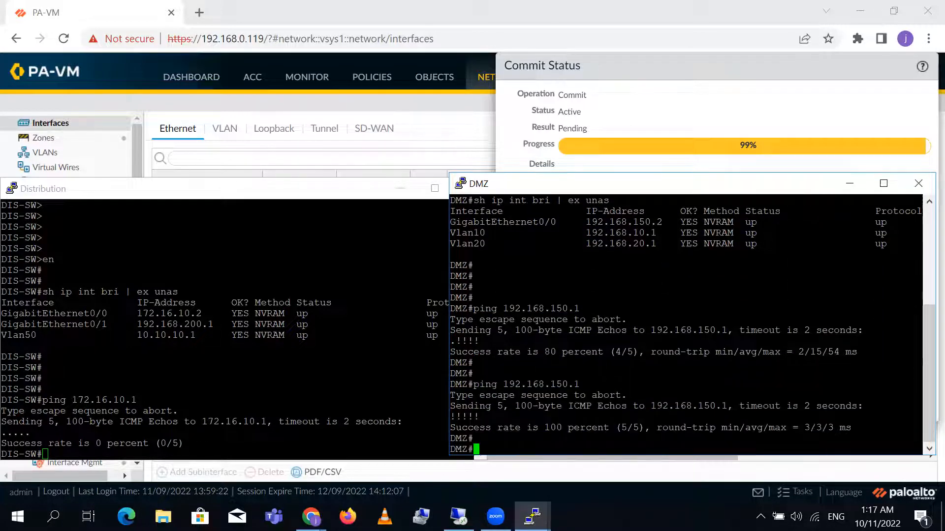
{"action": "key", "text": "Return"}
{"action": "key", "text": "Return"}
{"action": "key", "text": "Up"}
{"action": "key", "text": "Return"}
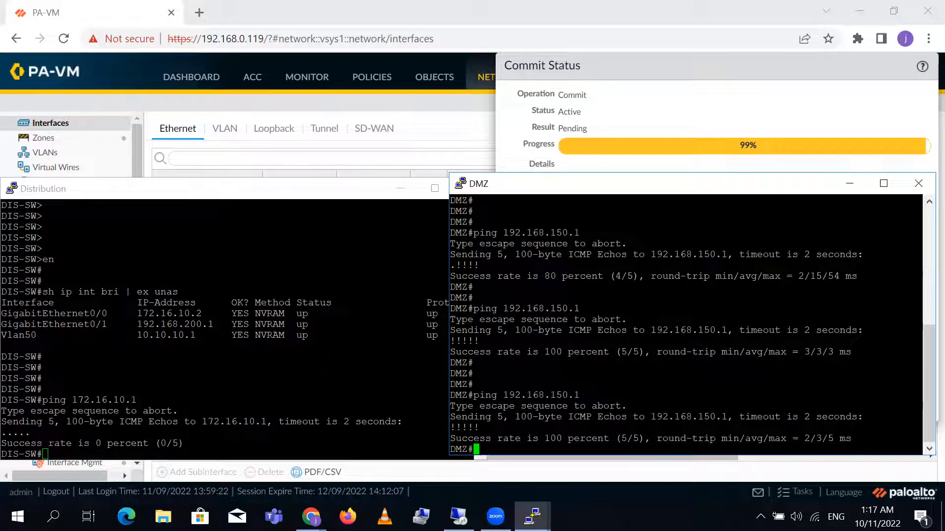
Ping the firewall's Inside address 172.16.10.1 from the Distribution switch two more times.
{"action": "left_click", "coordinate": [275, 374]}
{"action": "key", "text": "Up"}
{"action": "key", "text": "Return"}
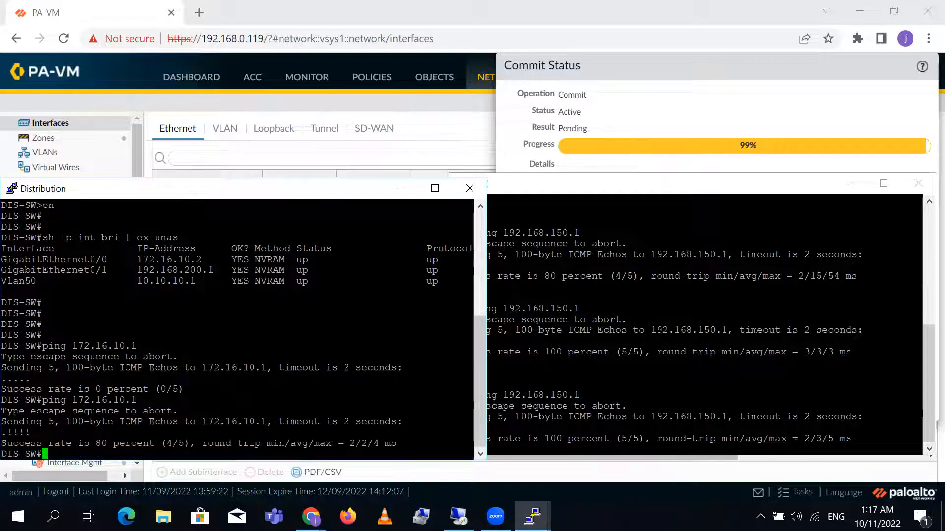
{"action": "key", "text": "Return"}
{"action": "key", "text": "Return"}
{"action": "key", "text": "Up"}
{"action": "key", "text": "Return"}
{"action": "key", "text": "Return"}
{"action": "key", "text": "Return"}
{"action": "key", "text": "Return"}
{"action": "key", "text": "Return"}
{"action": "key", "text": "Return"}
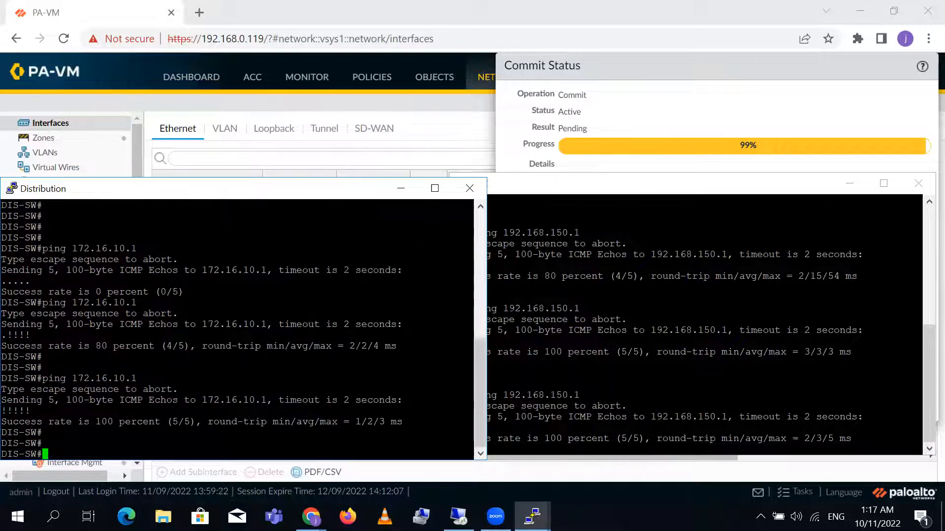
{"action": "key", "text": "Return"}
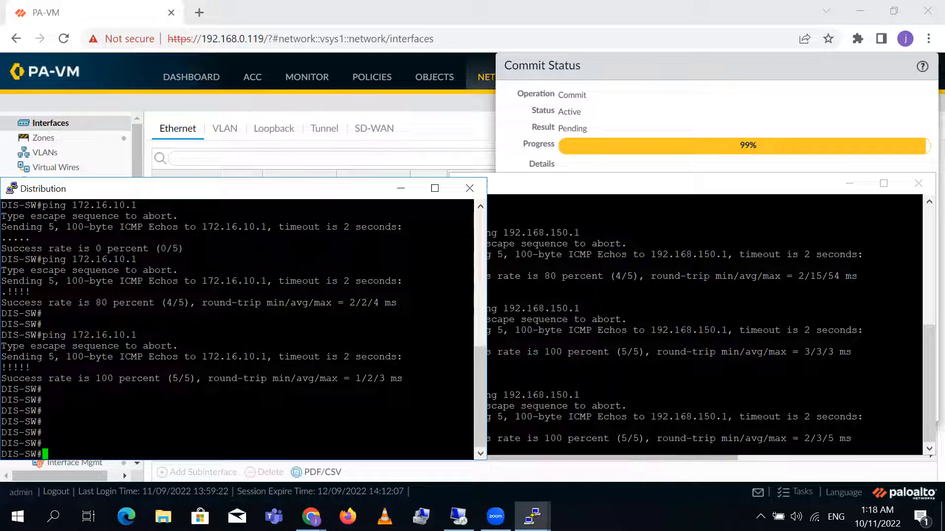
Switch to the EVE topology, open the vIOS router's console and place it beside the diagram.
{"action": "left_click", "coordinate": [312, 517]}
{"action": "left_click", "coordinate": [238, 470]}
{"action": "left_click", "coordinate": [188, 82]}
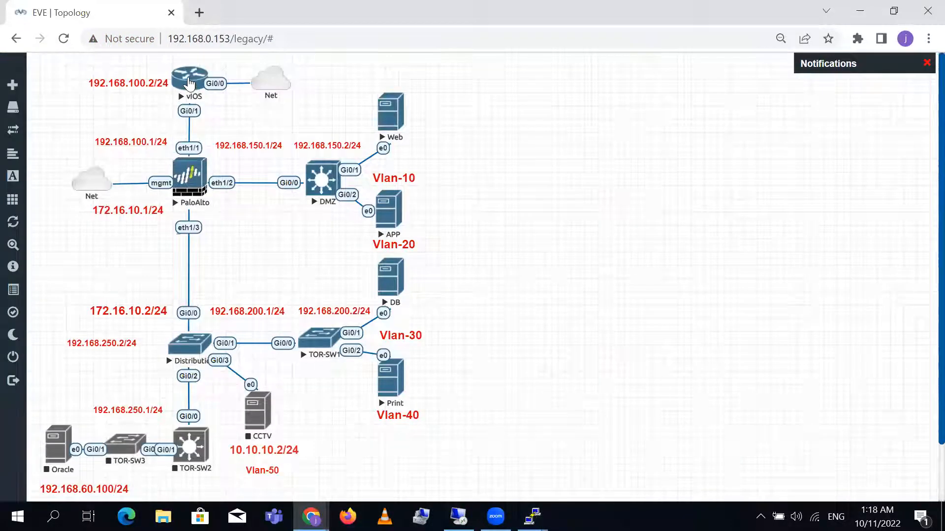
{"action": "left_click", "coordinate": [501, 140]}
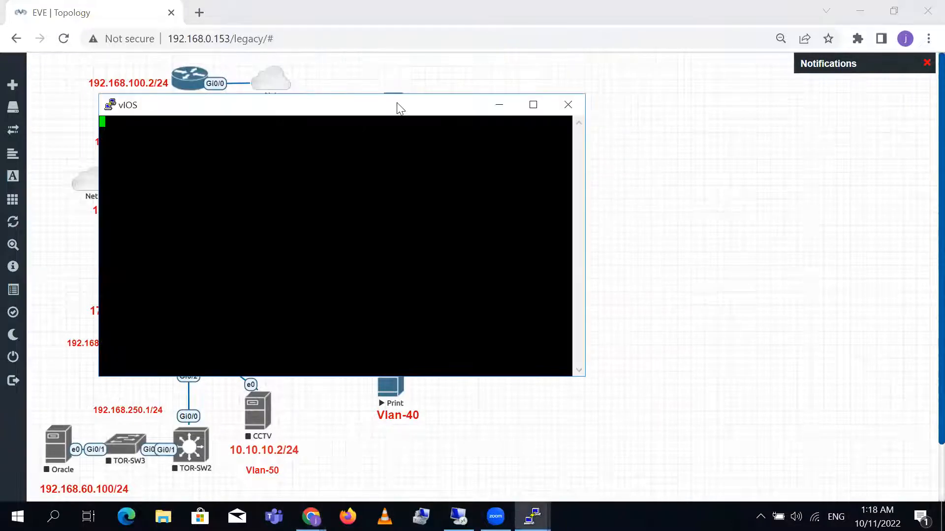
{"action": "left_click_drag", "start_coordinate": [400, 108], "coordinate": [678, 140]}
{"action": "key", "text": "Return"}
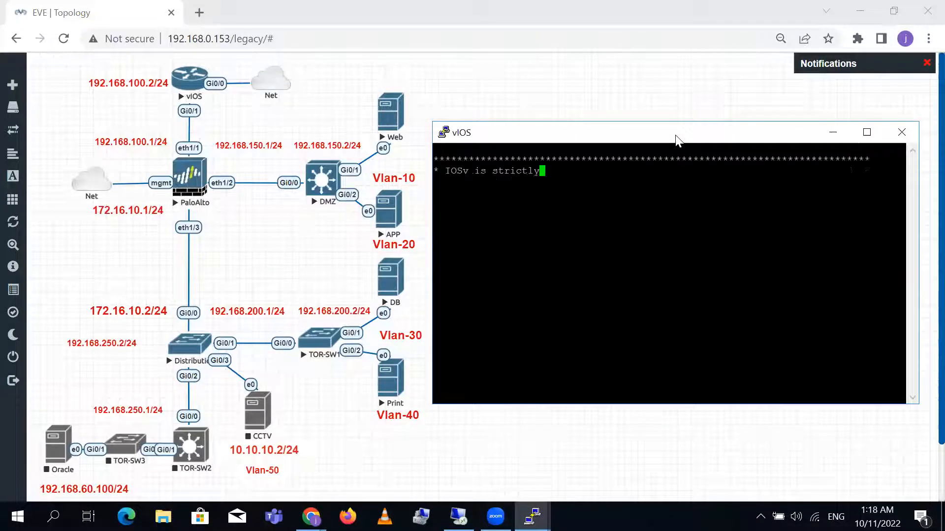
{"action": "key", "text": "Return"}
{"action": "key", "text": "Return"}
{"action": "key", "text": "Return"}
Enter privileged mode on the vIOS router and list its addressed interfaces with sh ip int bri | ex unas.
{"action": "type", "text": "en"}
{"action": "key", "text": "Return"}
{"action": "type", "text": "sh "}
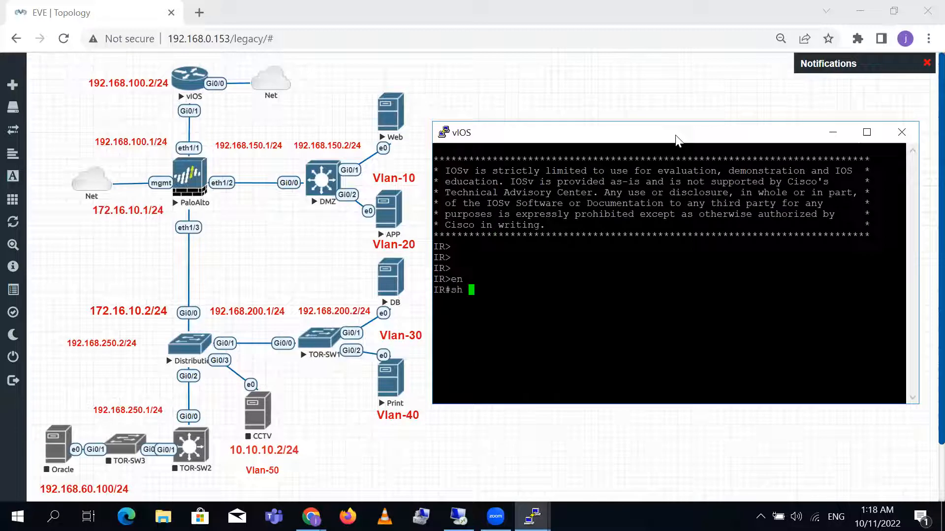
{"action": "type", "text": "ip int bri | ex unas"}
{"action": "key", "text": "Return"}
{"action": "key", "text": "Return"}
{"action": "key", "text": "Return"}
Ping 8.8.8.8 from the vIOS router.
{"action": "type", "text": "ping 8.8.8.8"}
{"action": "key", "text": "Return"}
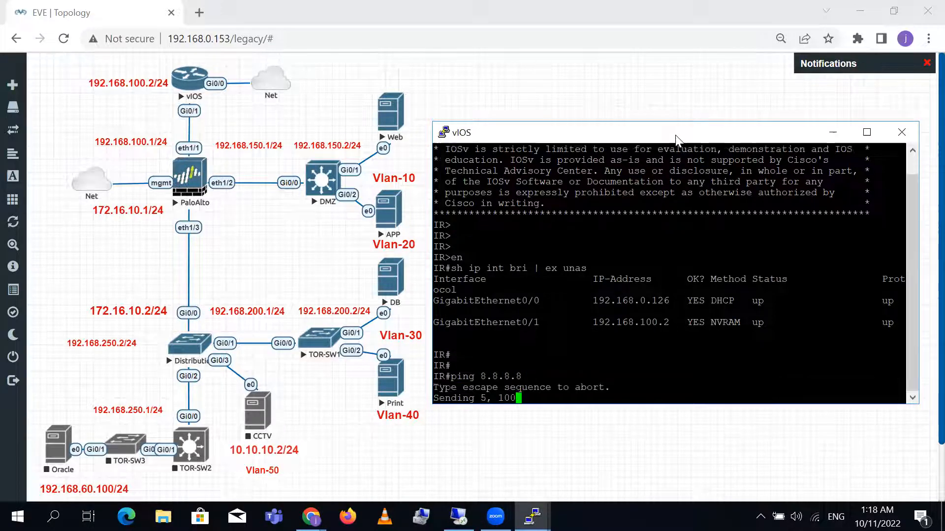
{"action": "key", "text": "Return"}
{"action": "key", "text": "Return"}
{"action": "key", "text": "Return"}
Ping google.com from the vIOS router.
{"action": "type", "text": "[ping"}
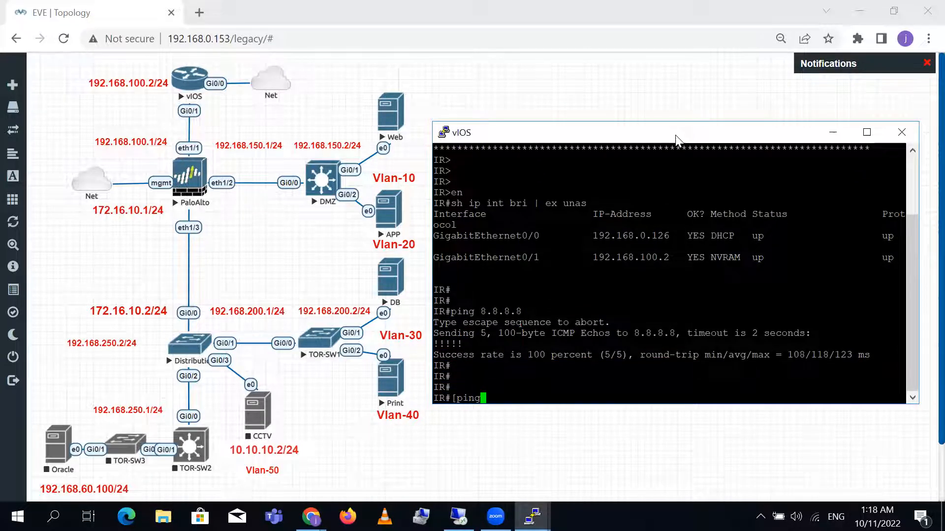
{"action": "key", "text": "BackSpace"}
{"action": "key", "text": "BackSpace"}
{"action": "key", "text": "BackSpace"}
{"action": "key", "text": "BackSpace"}
{"action": "key", "text": "BackSpace"}
{"action": "type", "text": "ping google.com"}
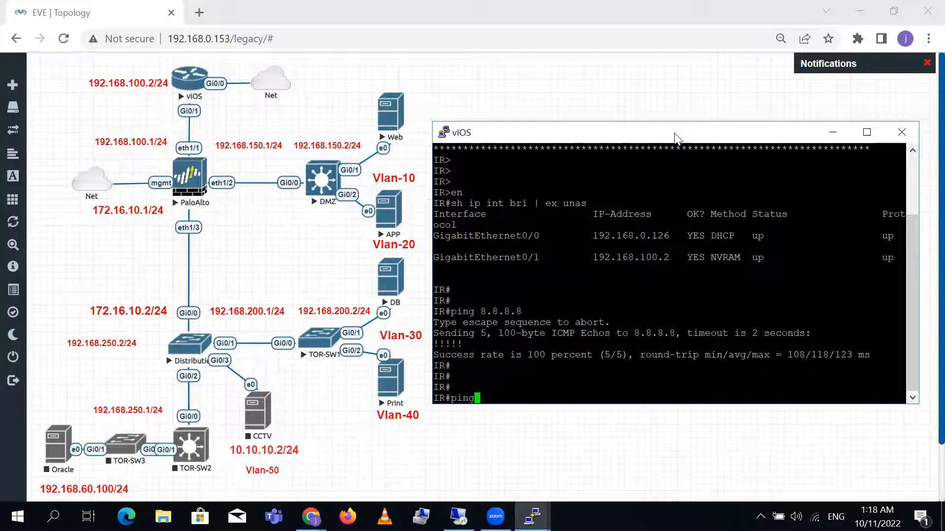
{"action": "key", "text": "Return"}
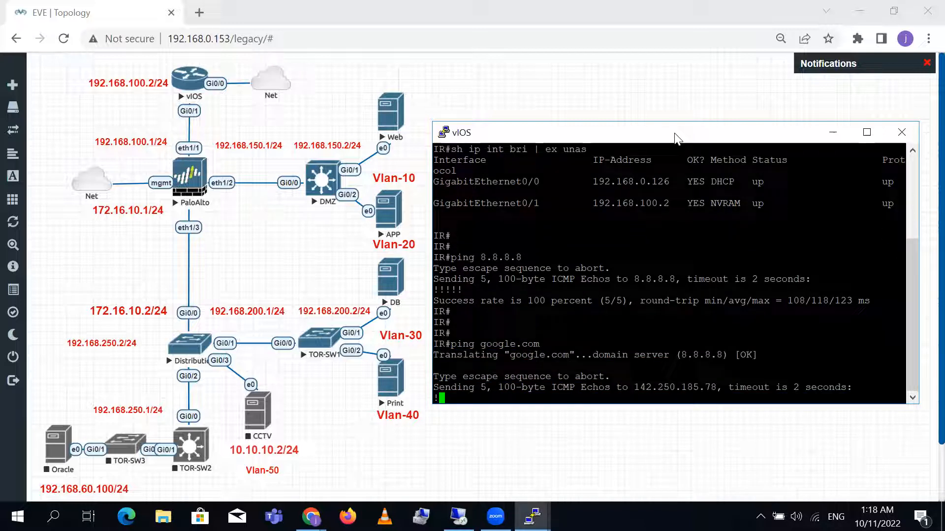
{"action": "key", "text": "Return"}
{"action": "key", "text": "Return"}
{"action": "key", "text": "Return"}
{"action": "key", "text": "Return"}
Ping the firewall's Outside address 192.168.100.1 from the vIOS router.
{"action": "type", "text": "ping 192.168.100.1"}
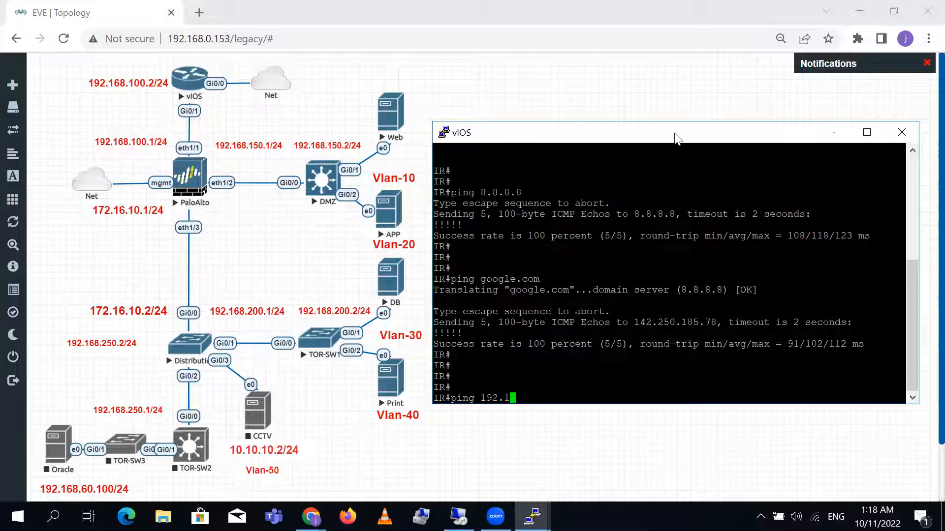
{"action": "key", "text": "Return"}
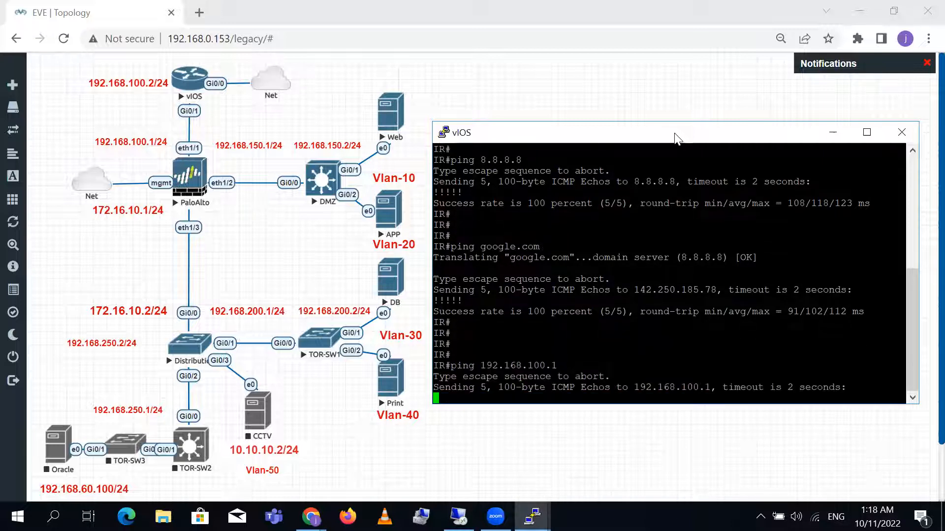
{"action": "key", "text": "Return"}
{"action": "key", "text": "Return"}
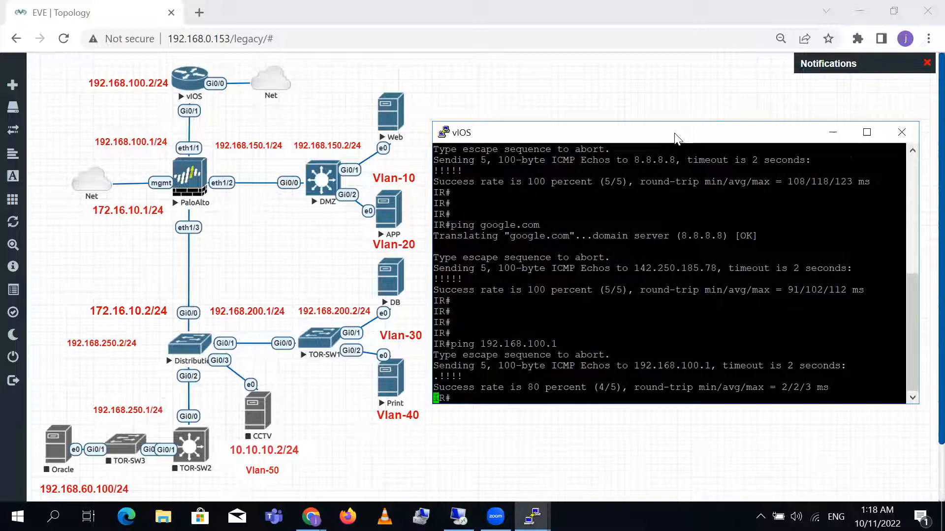
Repeat the ping to 192.168.100.1 from the vIOS router.
{"action": "type", "text": "p"}
{"action": "key", "text": "Up"}
{"action": "key", "text": "Return"}
{"action": "key", "text": "Return"}
{"action": "key", "text": "Return"}
{"action": "key", "text": "Return"}
{"action": "key", "text": "Return"}
{"action": "key", "text": "Return"}
{"action": "key", "text": "Return"}
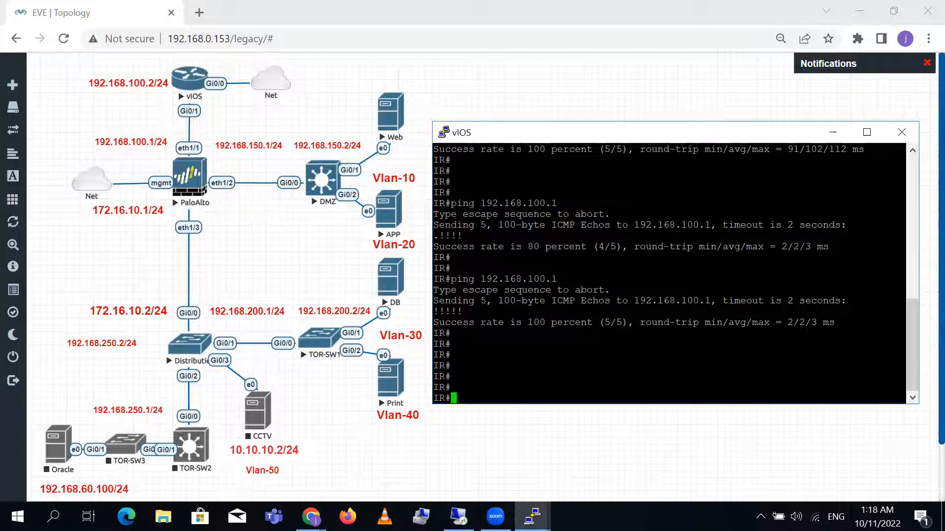
Switch back to the PA-VM web interface and close the commit status dialog.
{"action": "left_click", "coordinate": [605, 428]}
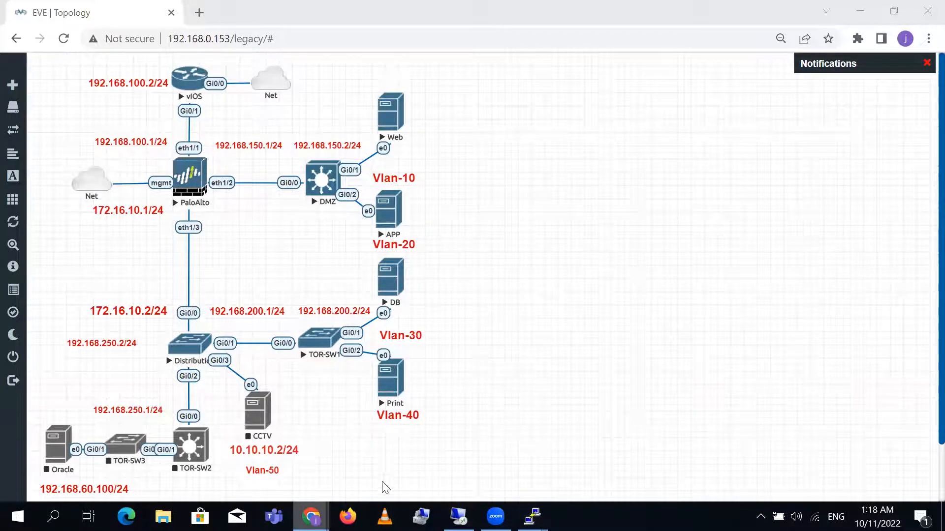
{"action": "mouse_move", "coordinate": [311, 517]}
{"action": "left_click", "coordinate": [392, 458]}
{"action": "left_click", "coordinate": [898, 400]}
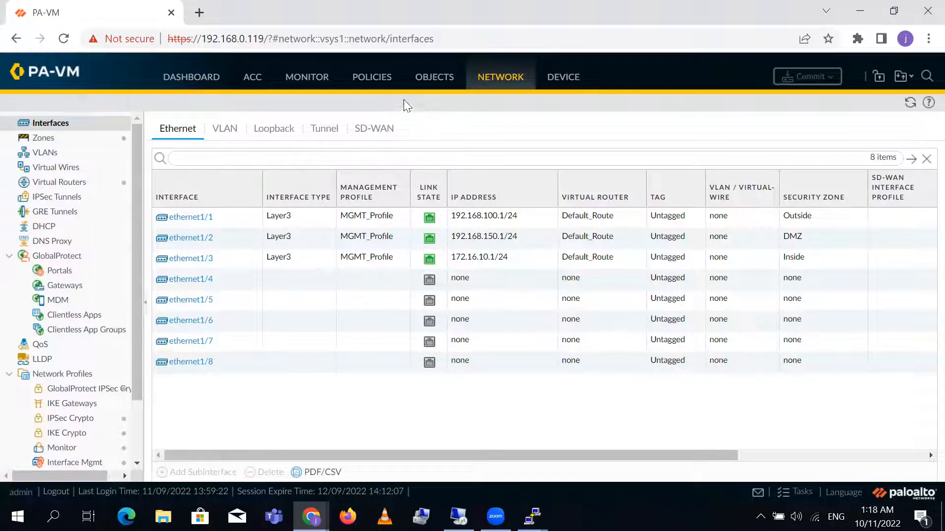
Add a NAT policy rule named Inside_To_Outside, keeping the PA-VM window beside the EVE topology.
{"action": "left_click", "coordinate": [377, 87]}
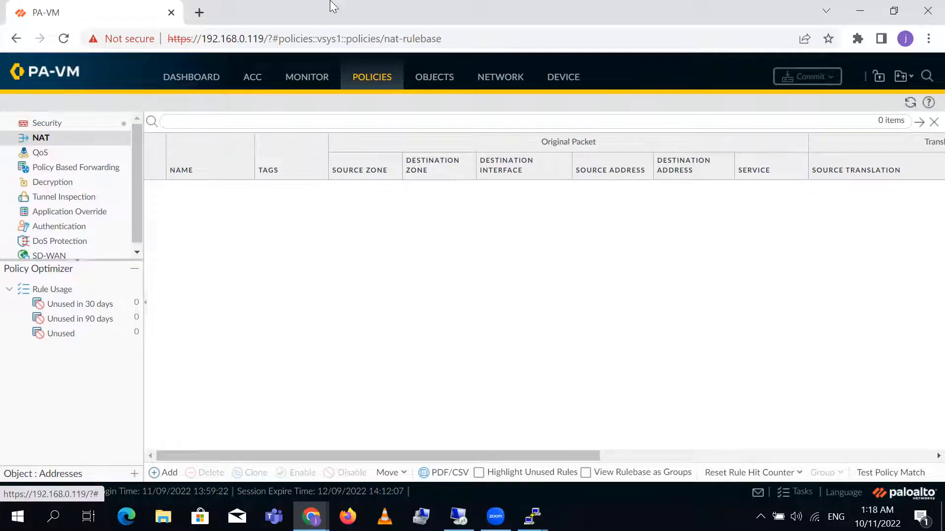
{"action": "left_click", "coordinate": [158, 472]}
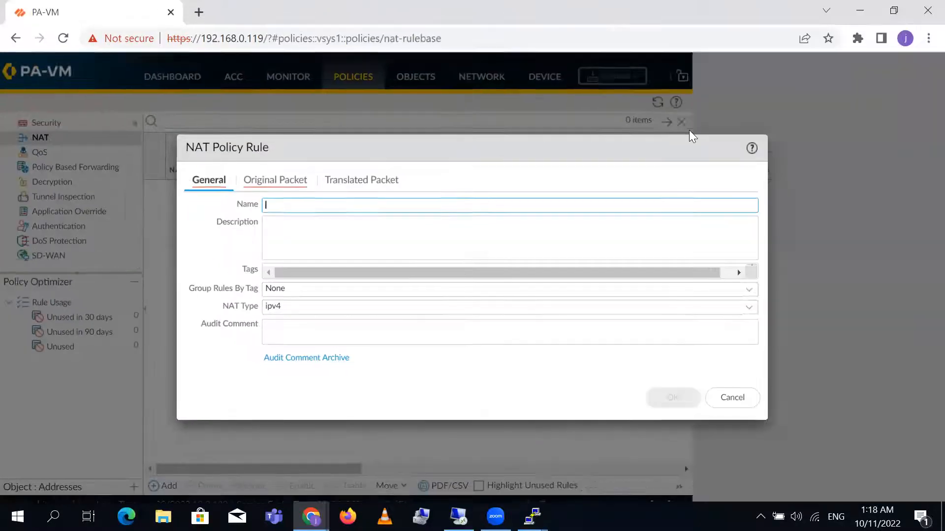
{"action": "left_click_drag", "start_coordinate": [669, 152], "coordinate": [527, 109]}
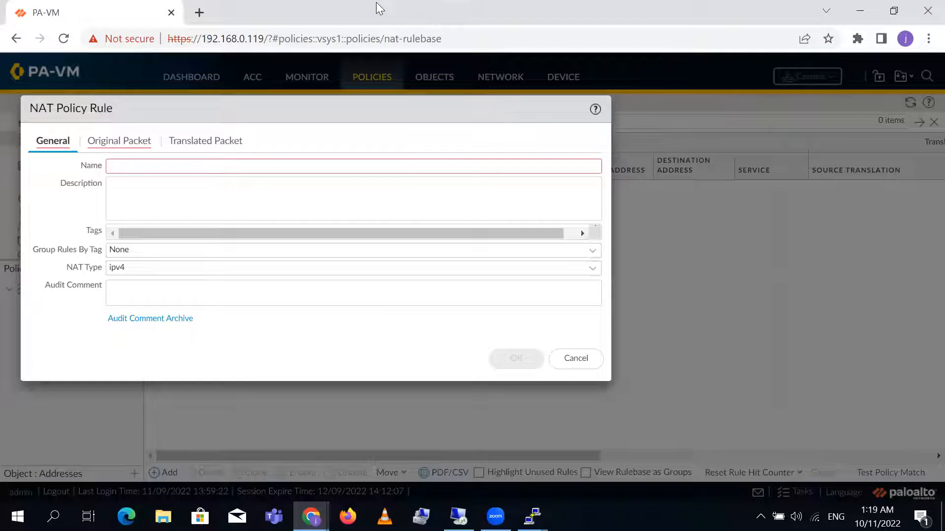
{"action": "double_click", "coordinate": [424, 8]}
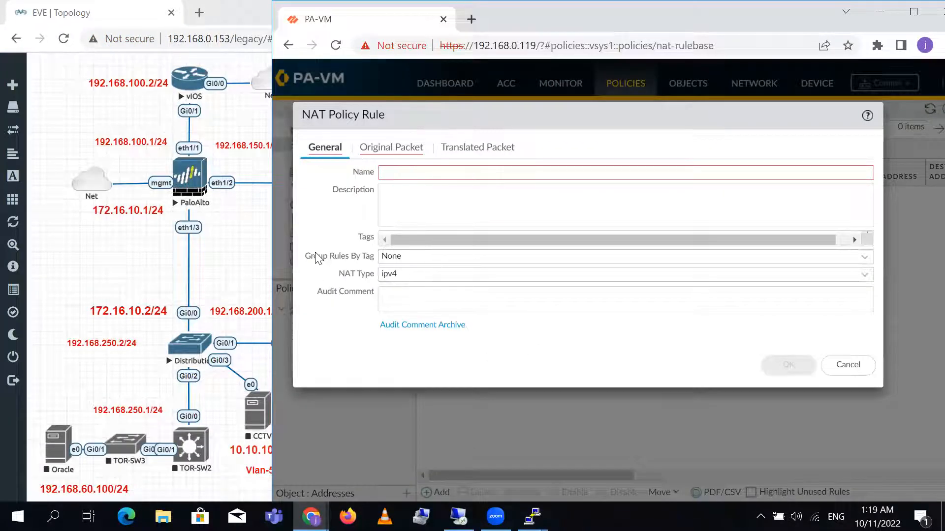
{"action": "left_click", "coordinate": [425, 175]}
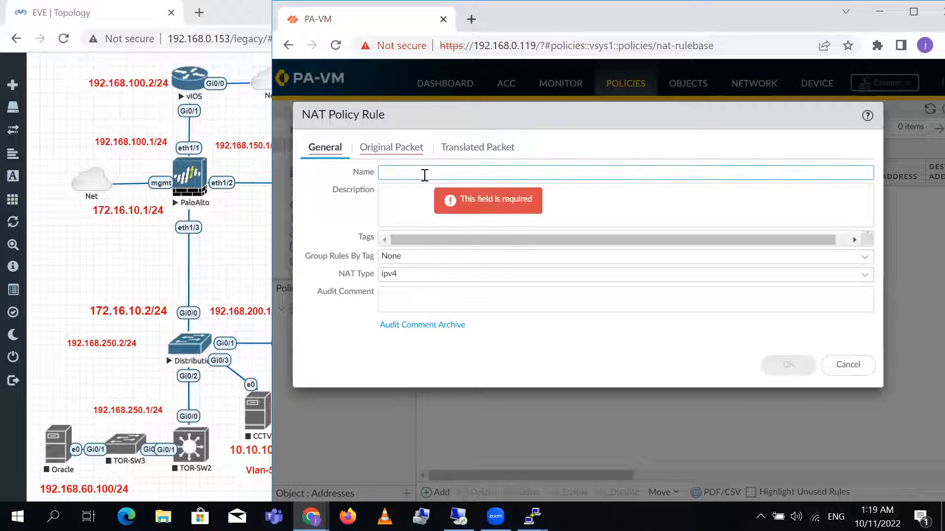
{"action": "type", "text": "Inside_To_Outside"}
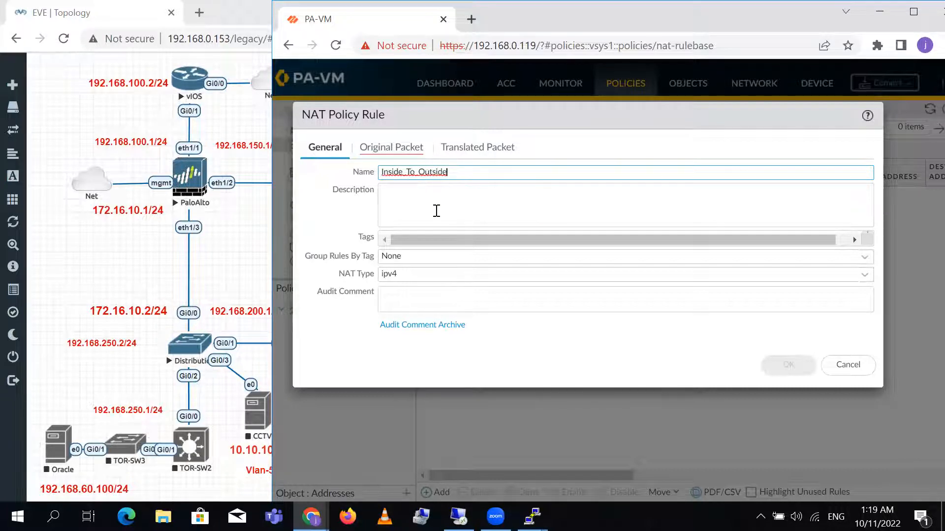
{"action": "left_click", "coordinate": [335, 220]}
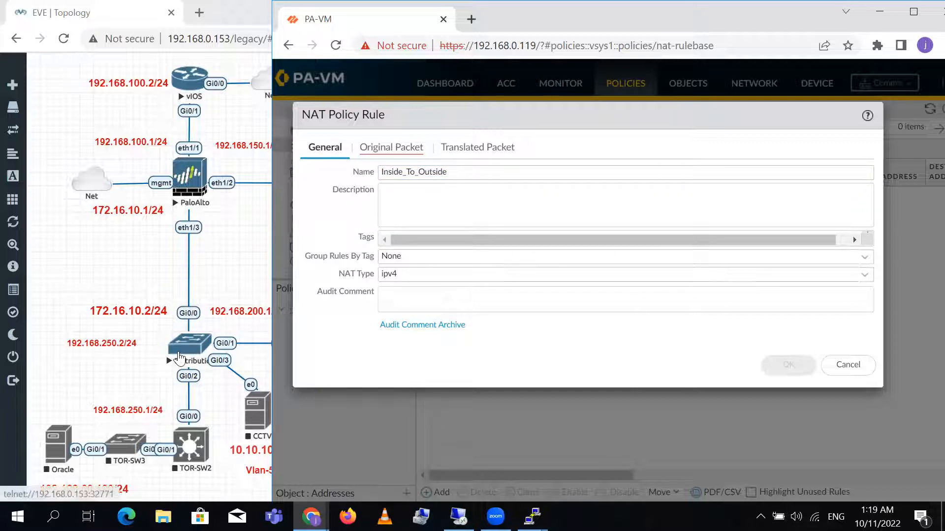
{"action": "left_click", "coordinate": [148, 254]}
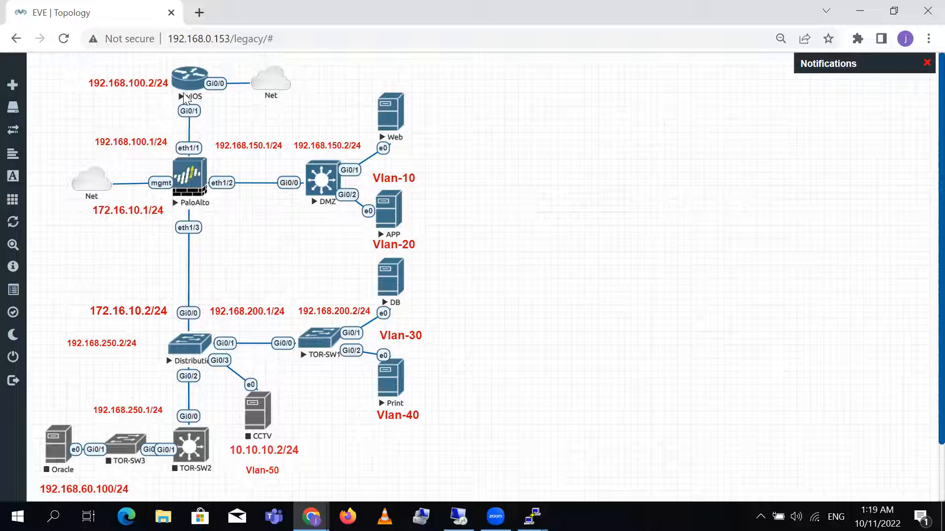
{"action": "left_click", "coordinate": [311, 517]}
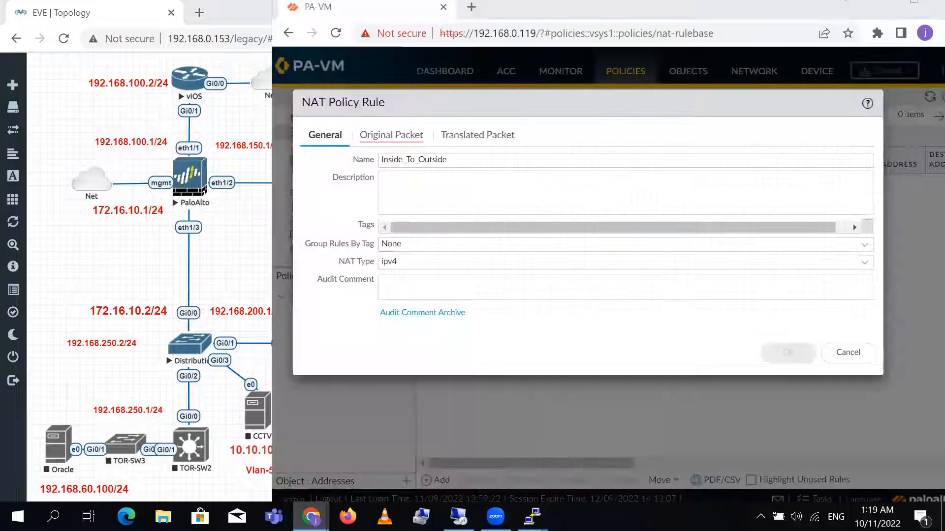
{"action": "left_click", "coordinate": [443, 312]}
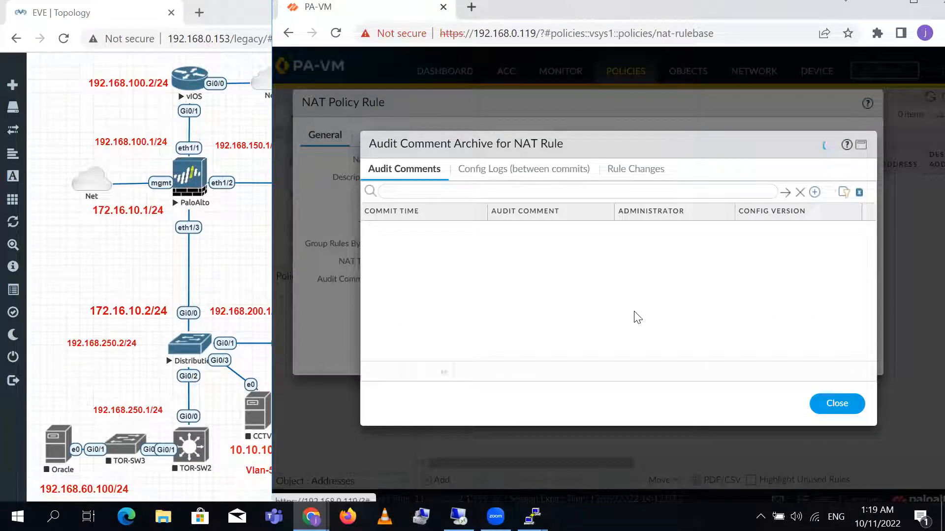
{"action": "left_click", "coordinate": [835, 408]}
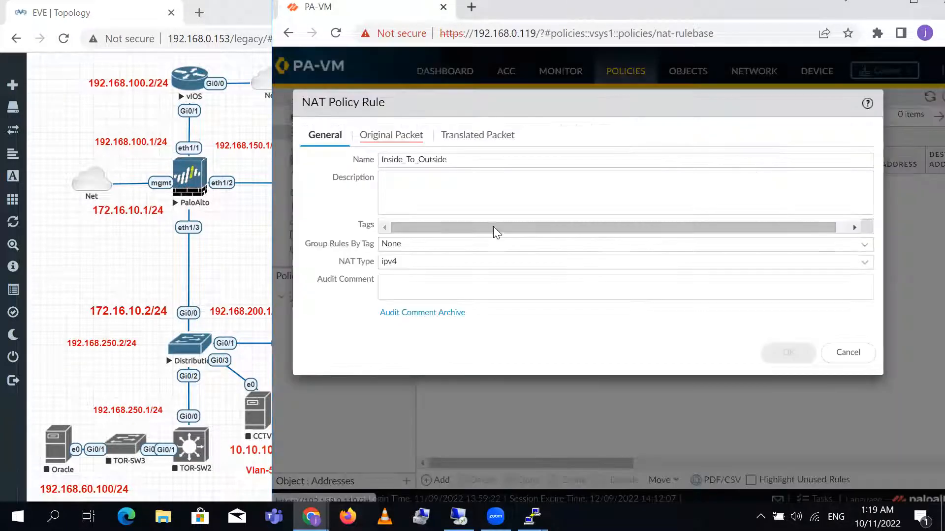
Set the NAT rule's original packet to source zone Any, destination zone Outside and destination interface ethernet1/1.
{"action": "left_click", "coordinate": [396, 137]}
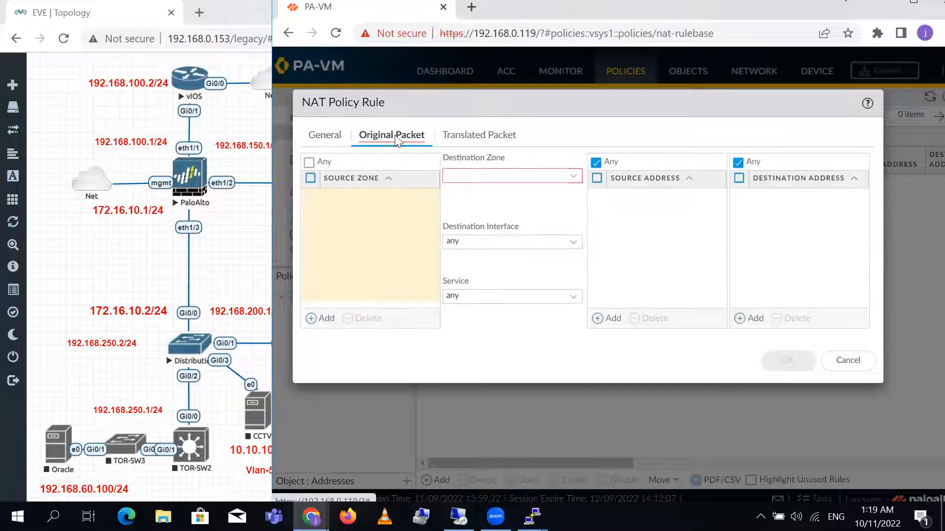
{"action": "left_click", "coordinate": [308, 163]}
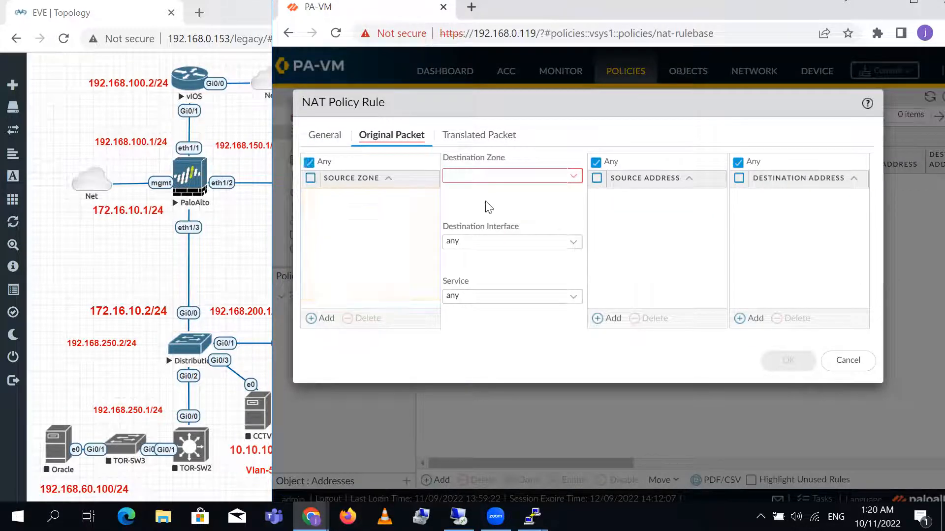
{"action": "left_click", "coordinate": [573, 177]}
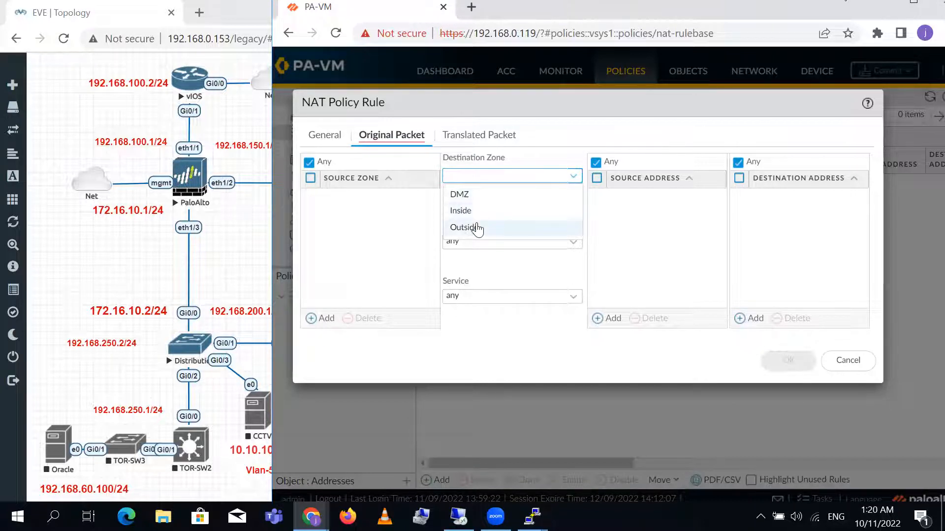
{"action": "left_click", "coordinate": [476, 227]}
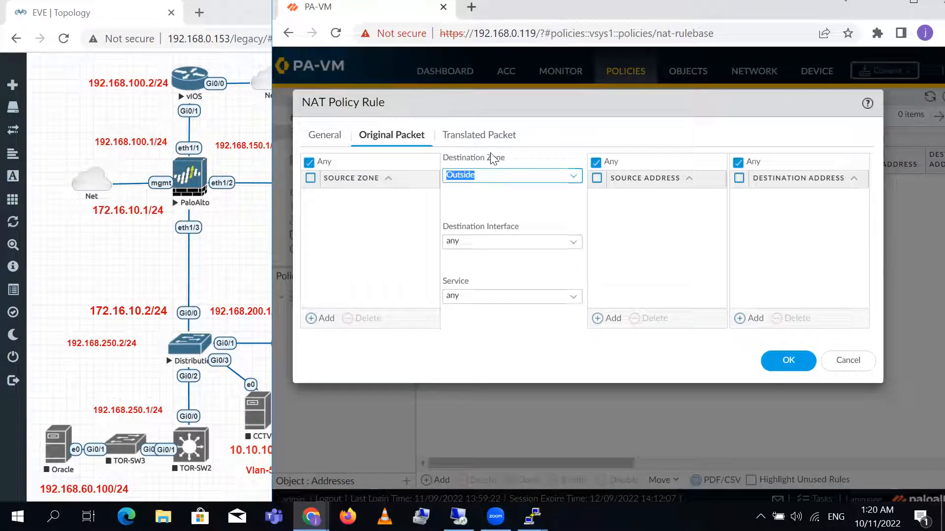
{"action": "left_click", "coordinate": [573, 245]}
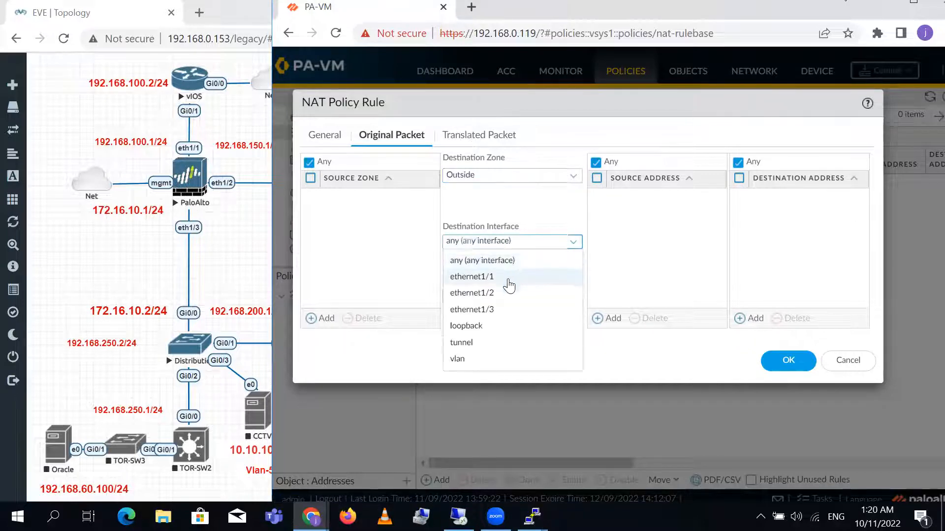
{"action": "left_click", "coordinate": [507, 277]}
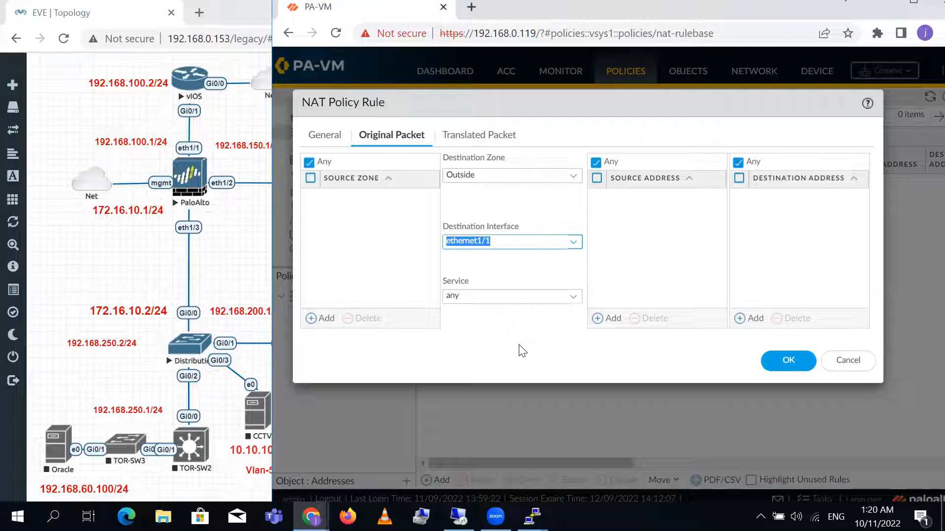
Set the NAT rule's source address translation to Dynamic IP And Port with address type Interface Address, keeping the topology's interface addresses uncovered.
{"action": "left_click", "coordinate": [475, 136]}
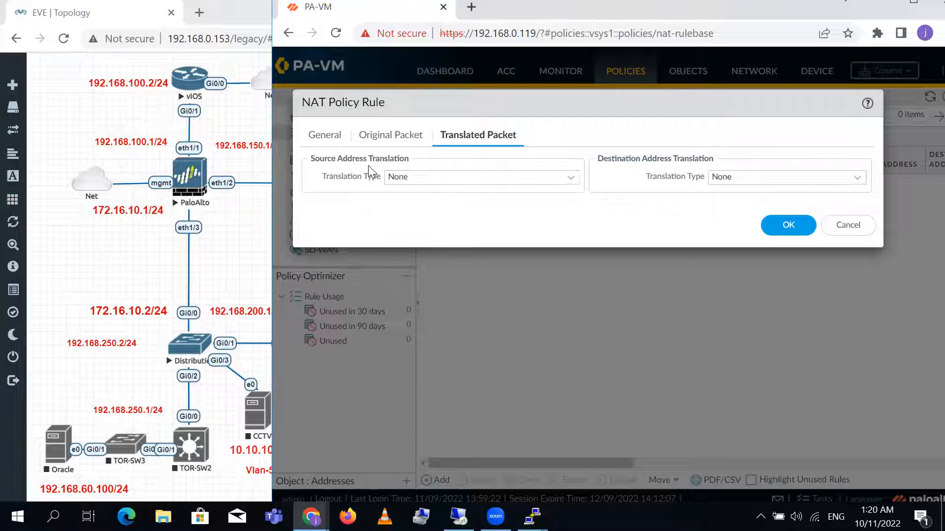
{"action": "left_click", "coordinate": [572, 178]}
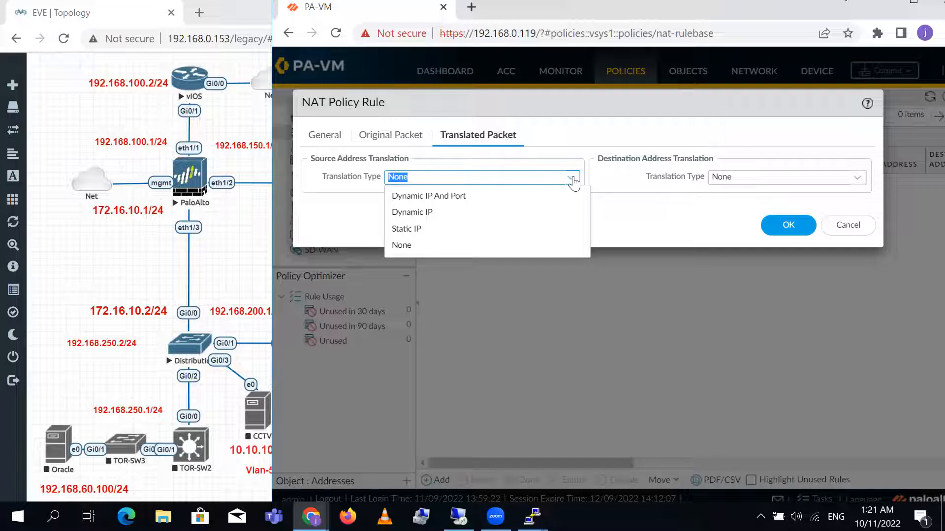
{"action": "left_click", "coordinate": [428, 196]}
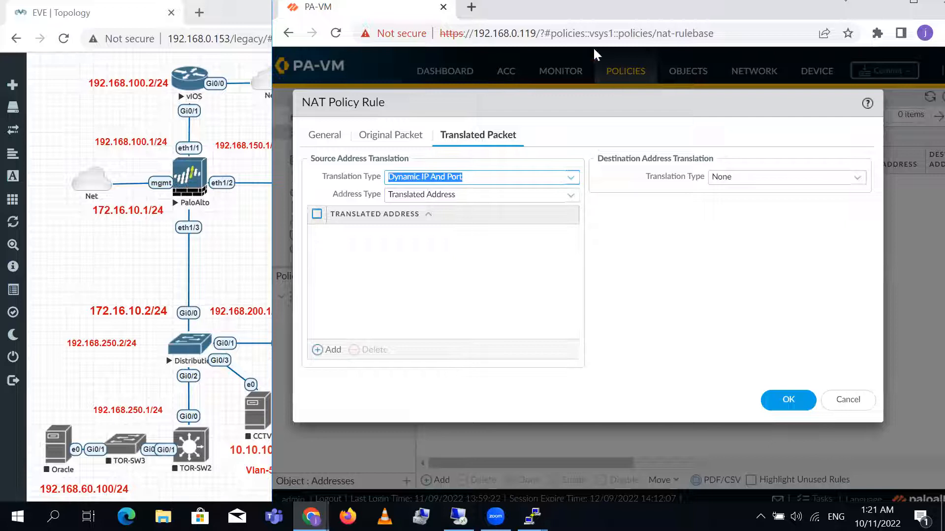
{"action": "left_click_drag", "start_coordinate": [620, 10], "coordinate": [661, 23]}
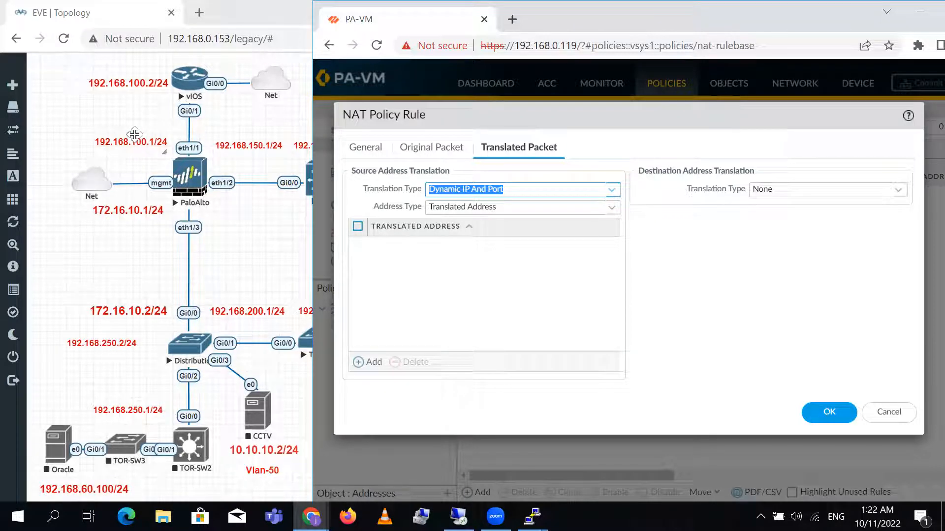
{"action": "left_click", "coordinate": [611, 207]}
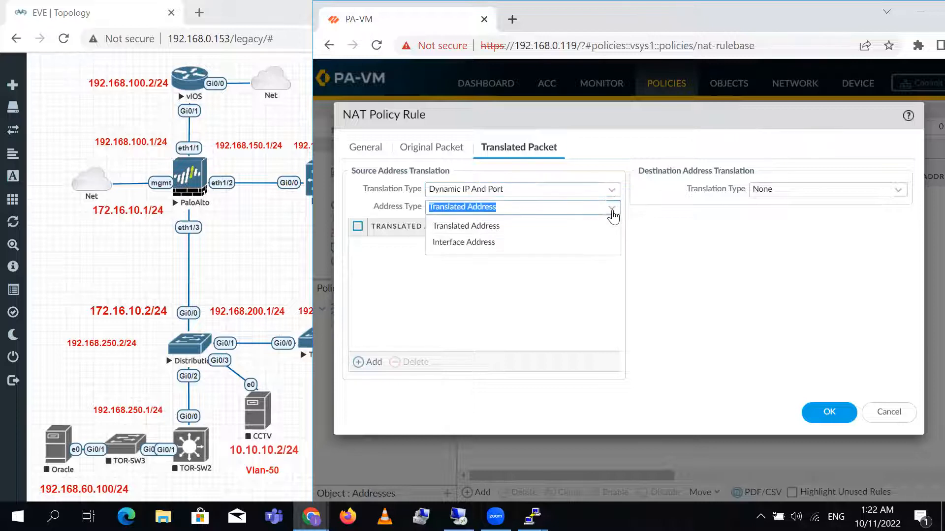
{"action": "left_click", "coordinate": [481, 243]}
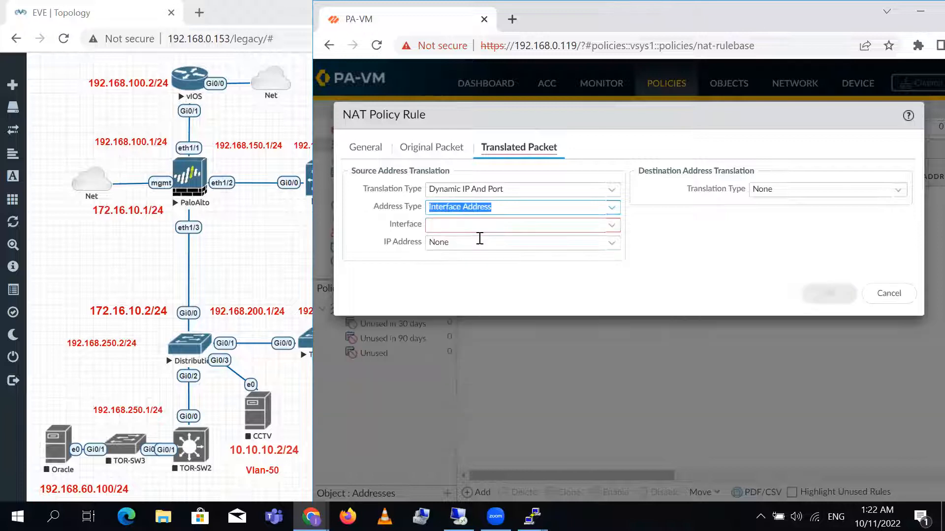
Set the source translation to interface ethernet1/1 with IP address 192.168.100.1/24, keep destination translation at None, and save the NAT rule.
{"action": "left_click", "coordinate": [621, 225]}
{"action": "left_click", "coordinate": [612, 227]}
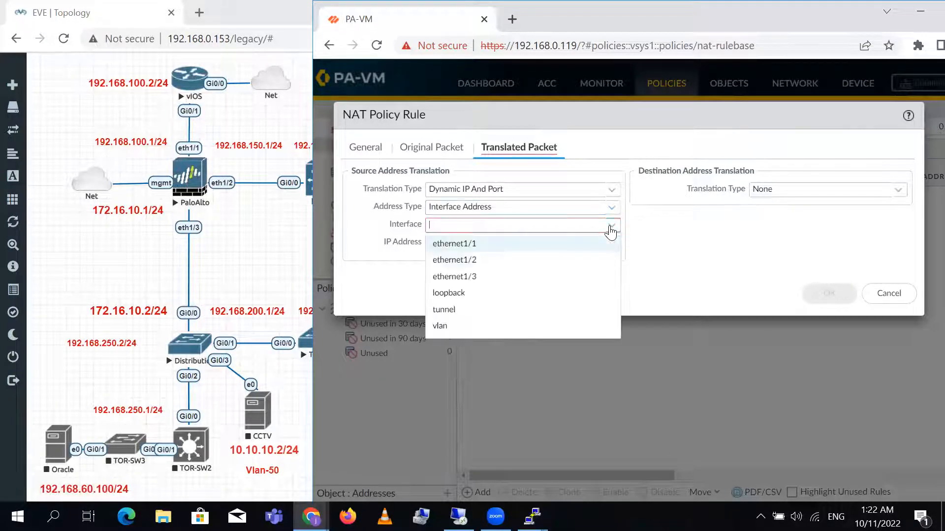
{"action": "left_click", "coordinate": [495, 244]}
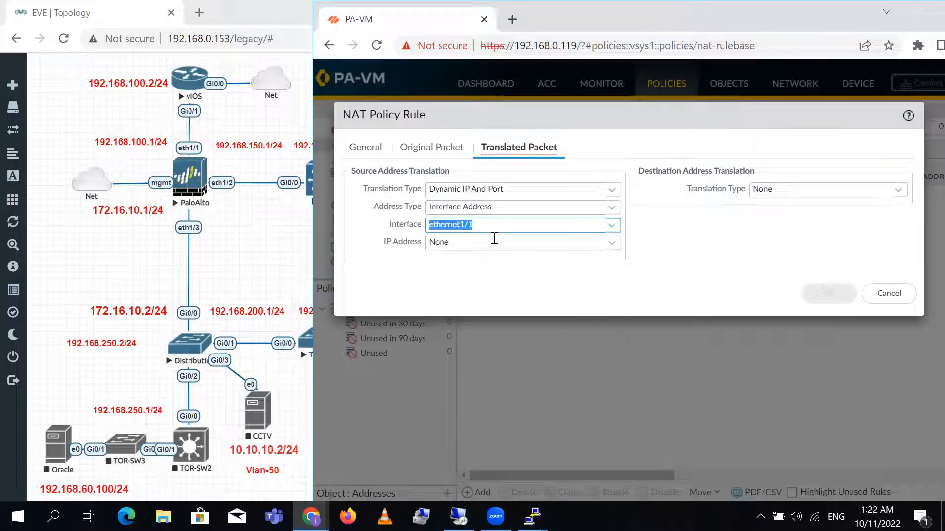
{"action": "left_click", "coordinate": [612, 244]}
{"action": "left_click", "coordinate": [534, 282]}
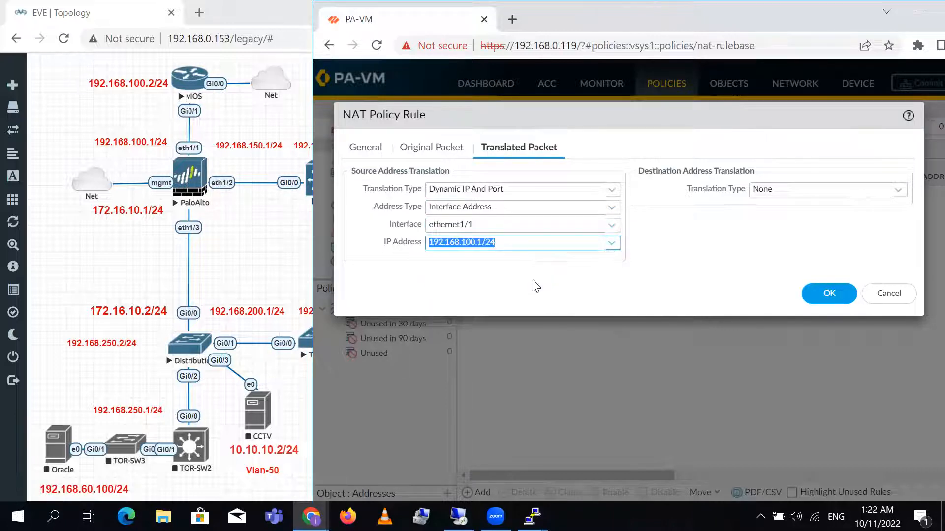
{"action": "left_click", "coordinate": [678, 275]}
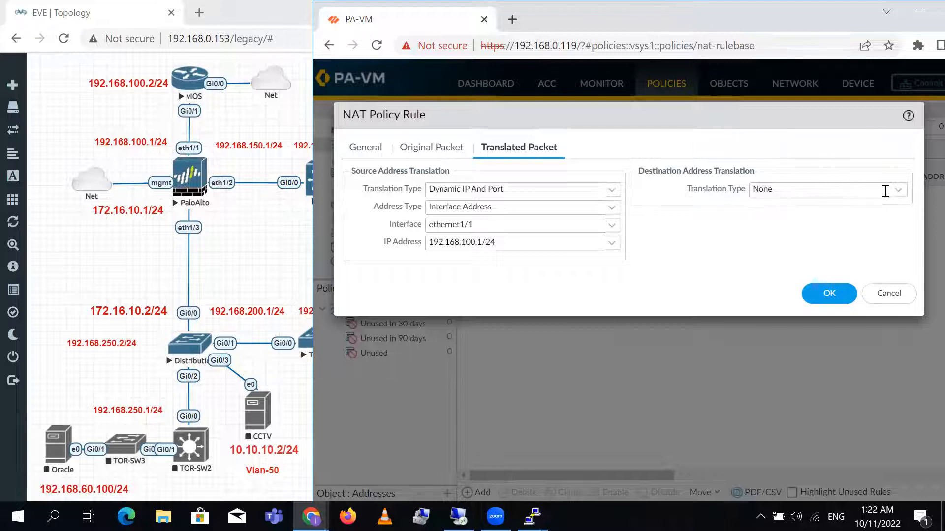
{"action": "left_click", "coordinate": [885, 191]}
{"action": "left_click", "coordinate": [689, 255]}
{"action": "left_click", "coordinate": [828, 291]}
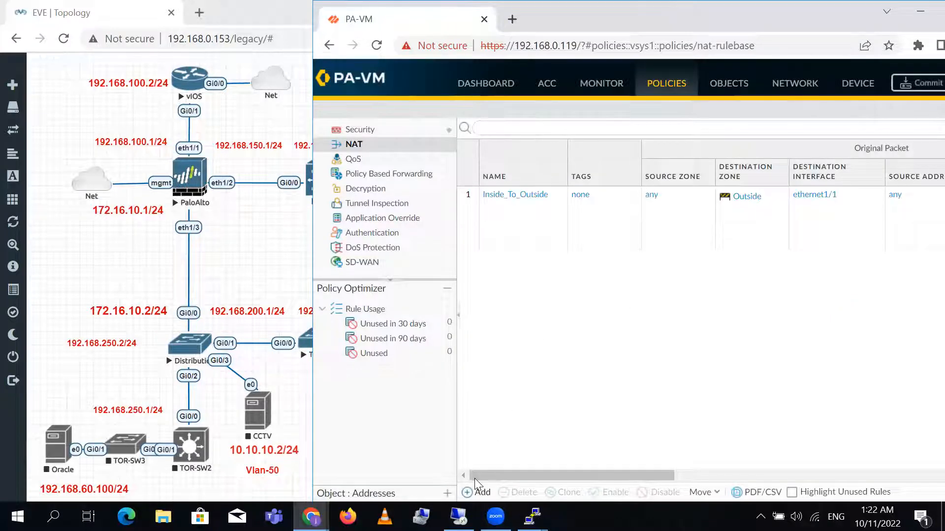
Add a NAT rule named DMZ_To_Outside with source zone Any, destination zone Outside and destination interface ethernet1/1.
{"action": "left_click", "coordinate": [476, 491]}
{"action": "type", "text": "DMZ_To_Outside"}
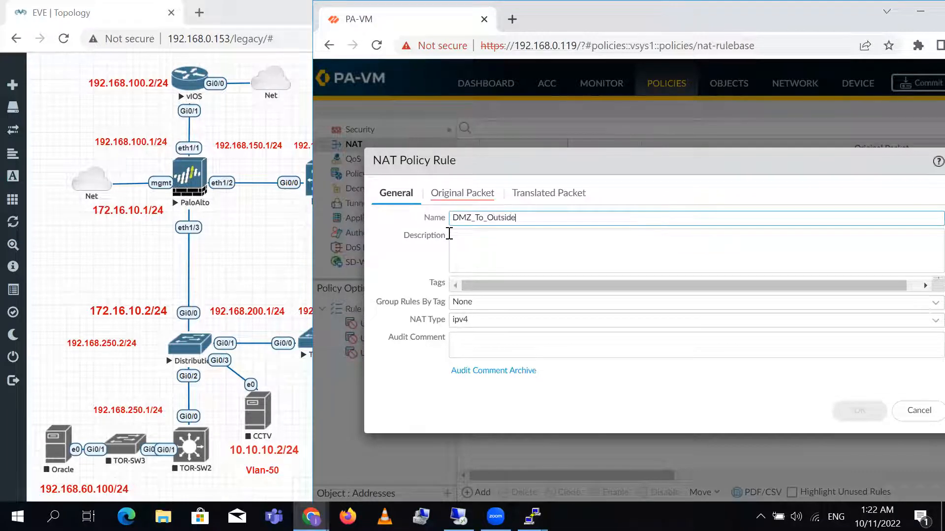
{"action": "left_click", "coordinate": [499, 190]}
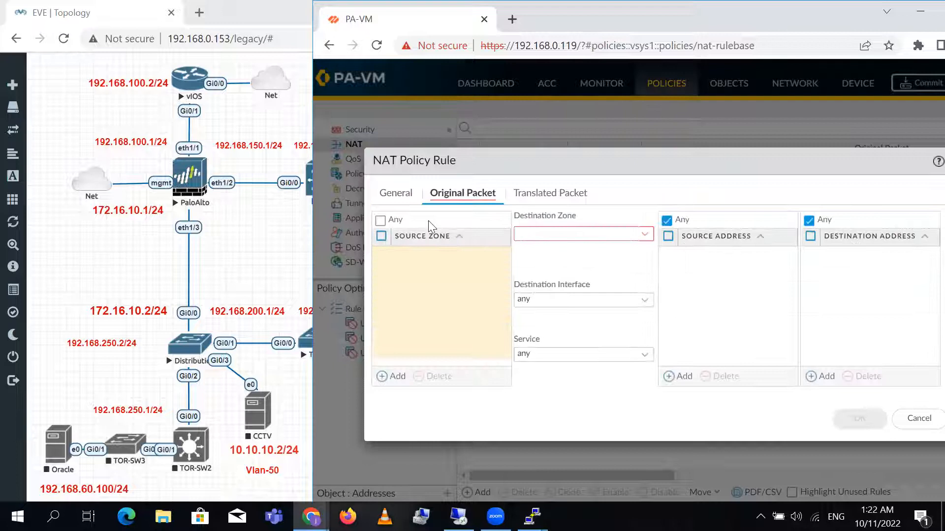
{"action": "left_click", "coordinate": [644, 234]}
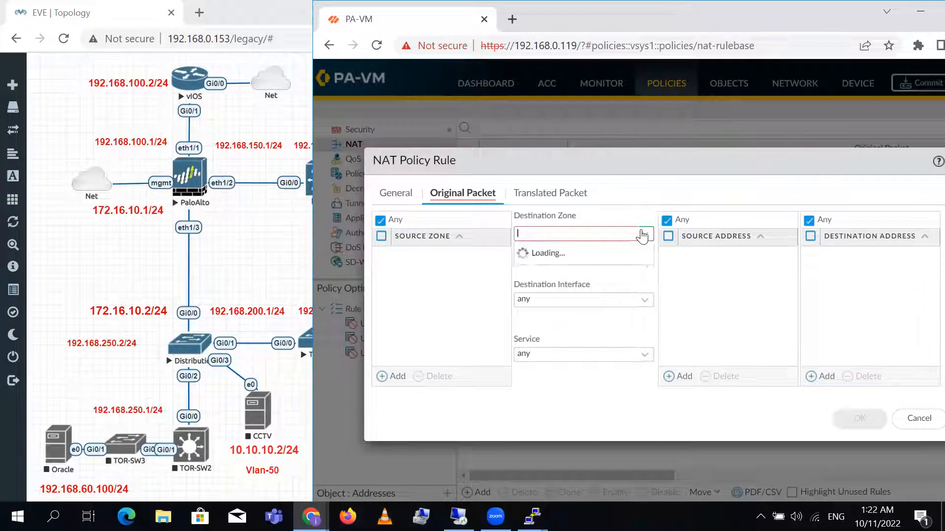
{"action": "left_click", "coordinate": [548, 285]}
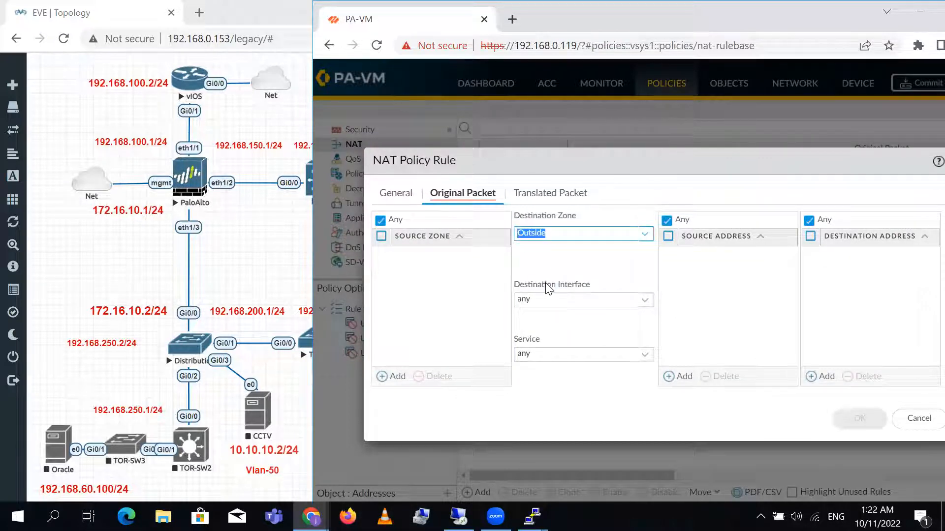
{"action": "left_click", "coordinate": [643, 300]}
{"action": "left_click", "coordinate": [566, 339]}
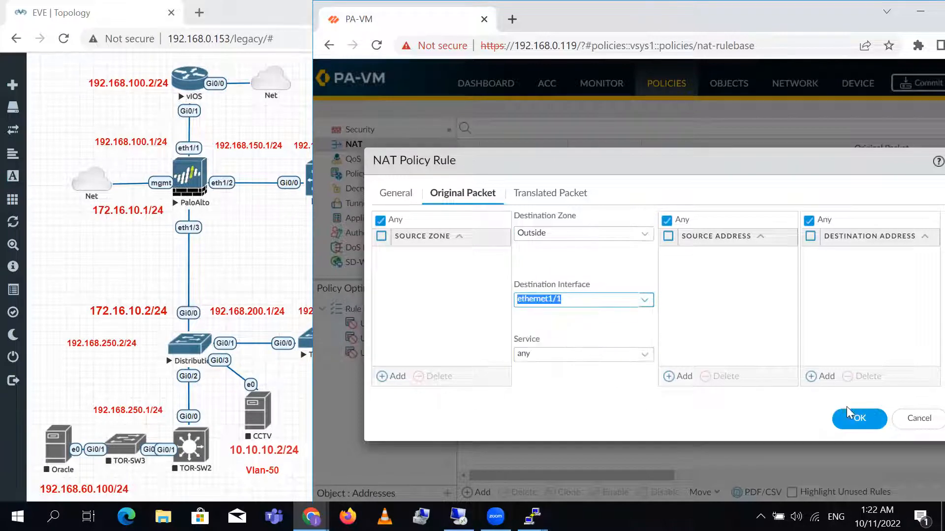
Translate the DMZ_To_Outside rule's source with Dynamic IP And Port, using the interface address of ethernet1/1 and its IP address, and save the rule.
{"action": "left_click", "coordinate": [564, 196]}
{"action": "left_click", "coordinate": [641, 236]}
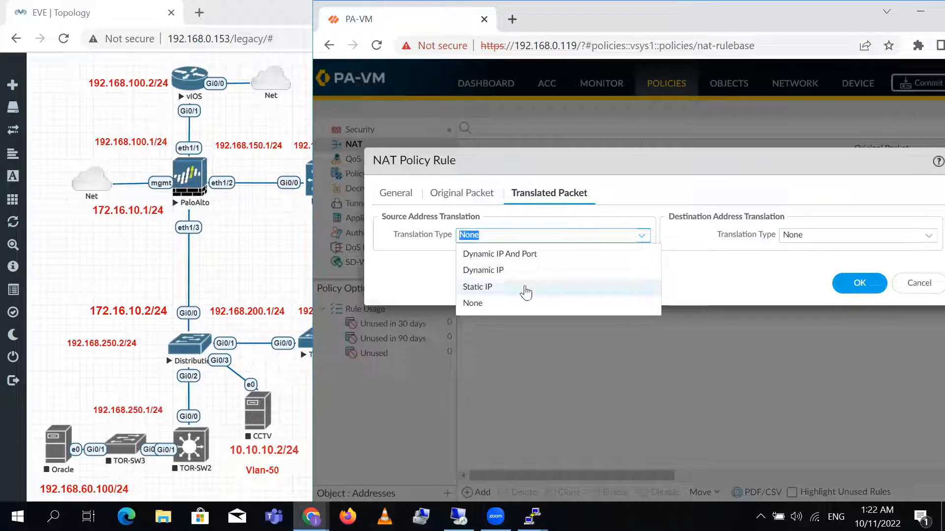
{"action": "left_click", "coordinate": [524, 253]}
{"action": "left_click", "coordinate": [638, 254]}
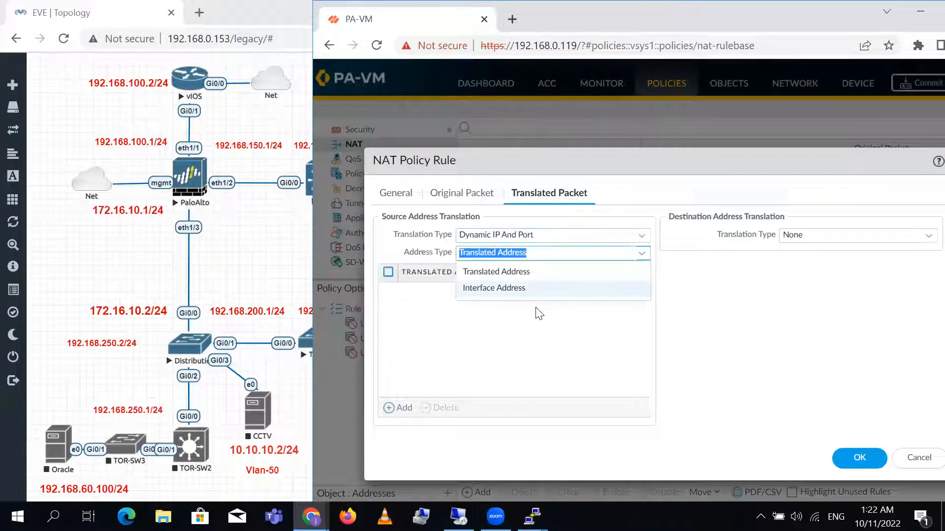
{"action": "left_click", "coordinate": [506, 290]}
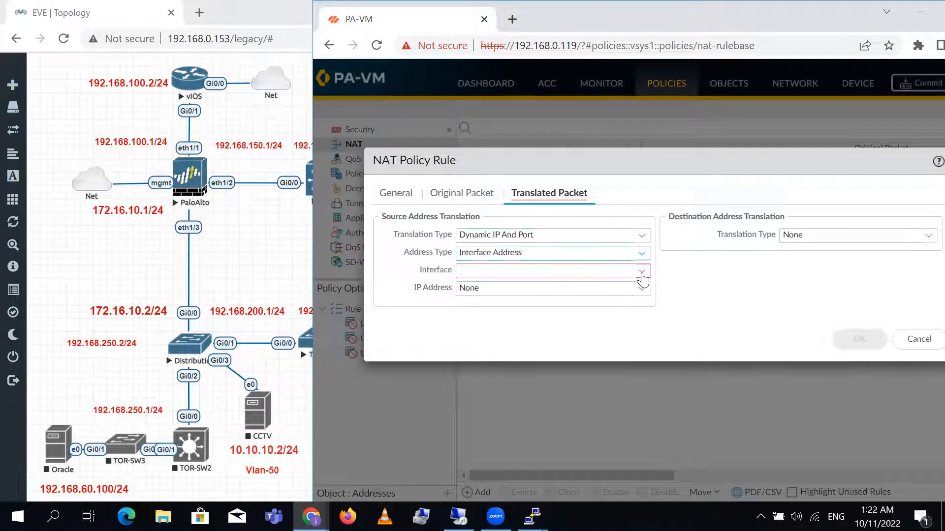
{"action": "left_click", "coordinate": [642, 274]}
{"action": "left_click", "coordinate": [492, 287]}
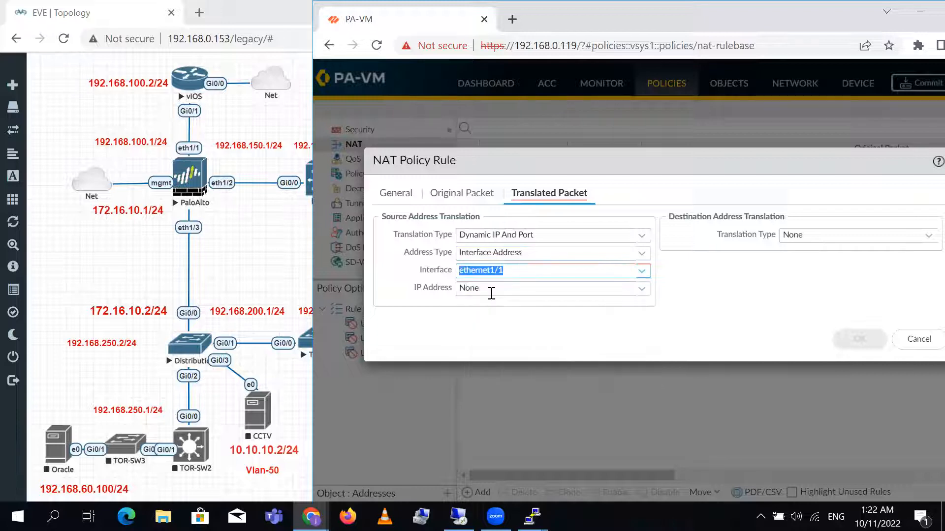
{"action": "left_click", "coordinate": [643, 291]}
{"action": "left_click", "coordinate": [491, 330]}
{"action": "left_click", "coordinate": [863, 339]}
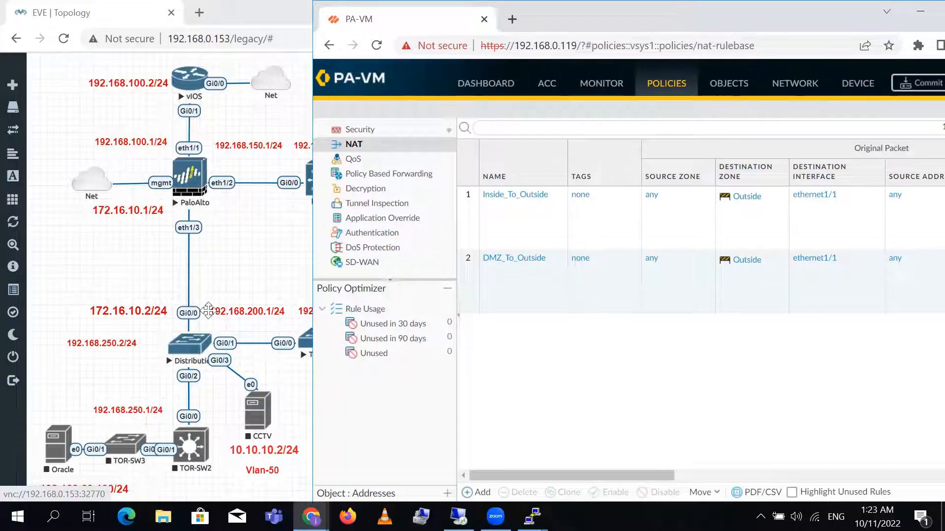
Check the full EVE topology, then return to PA-VM and open the Security policy rules in a maximized window.
{"action": "left_click", "coordinate": [283, 247]}
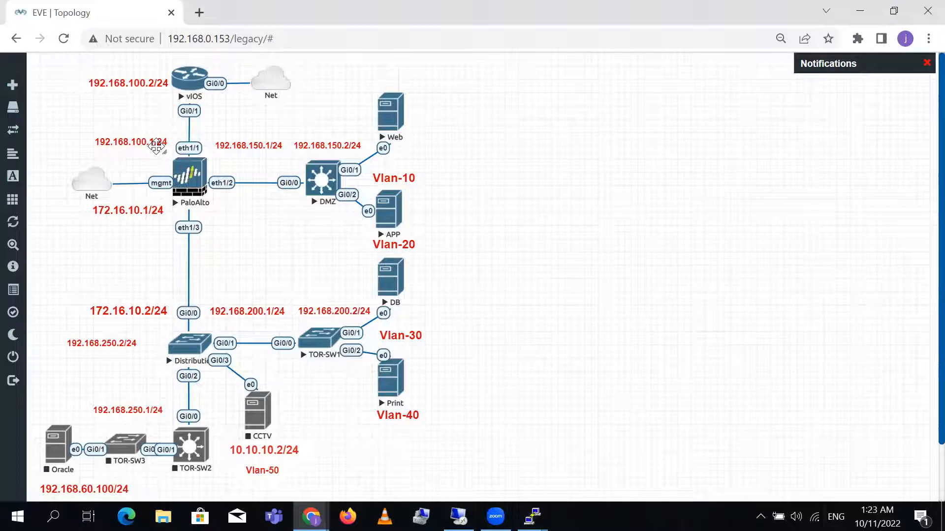
{"action": "left_click", "coordinate": [311, 517]}
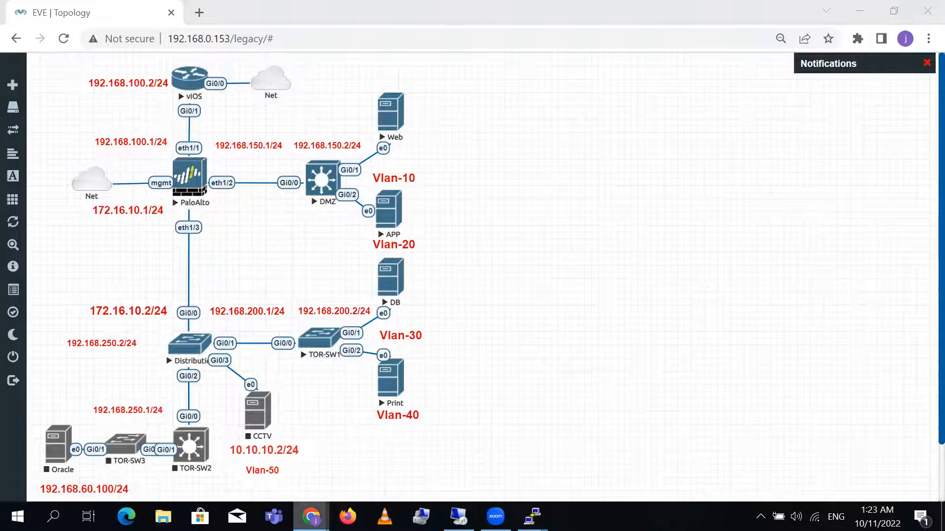
{"action": "left_click", "coordinate": [383, 467]}
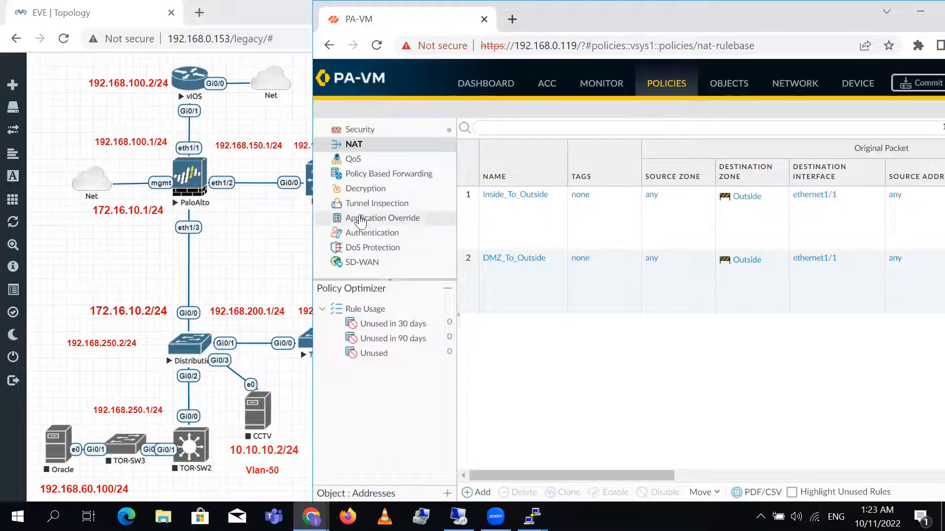
{"action": "left_click", "coordinate": [362, 132]}
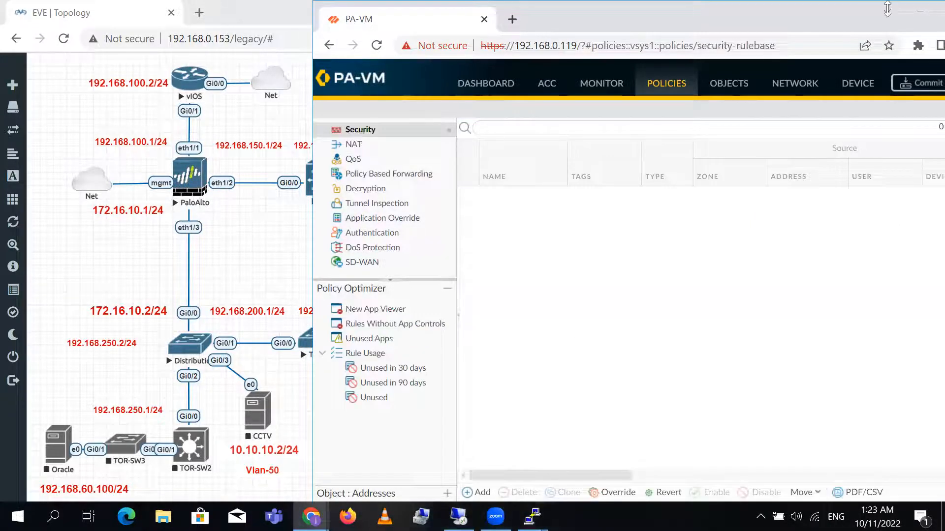
{"action": "double_click", "coordinate": [792, 19]}
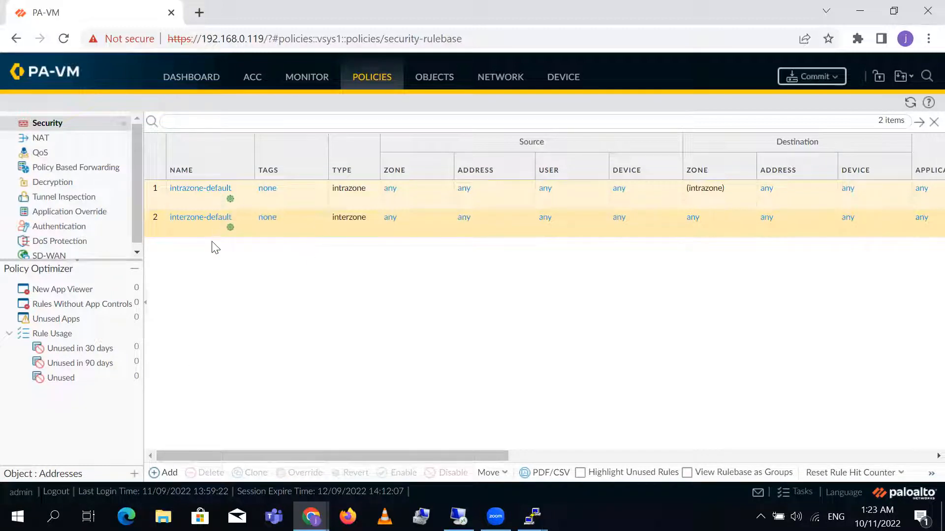
Add a security policy rule named Inside_To_outside with source zone Any and destination zone any.
{"action": "left_click", "coordinate": [169, 474]}
{"action": "type", "text": "Inside_To_outside"}
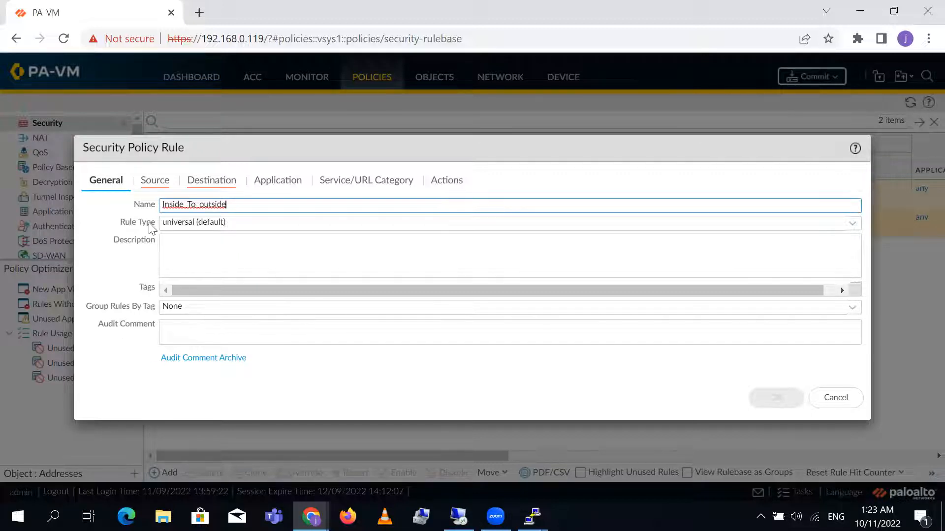
{"action": "left_click", "coordinate": [149, 178]}
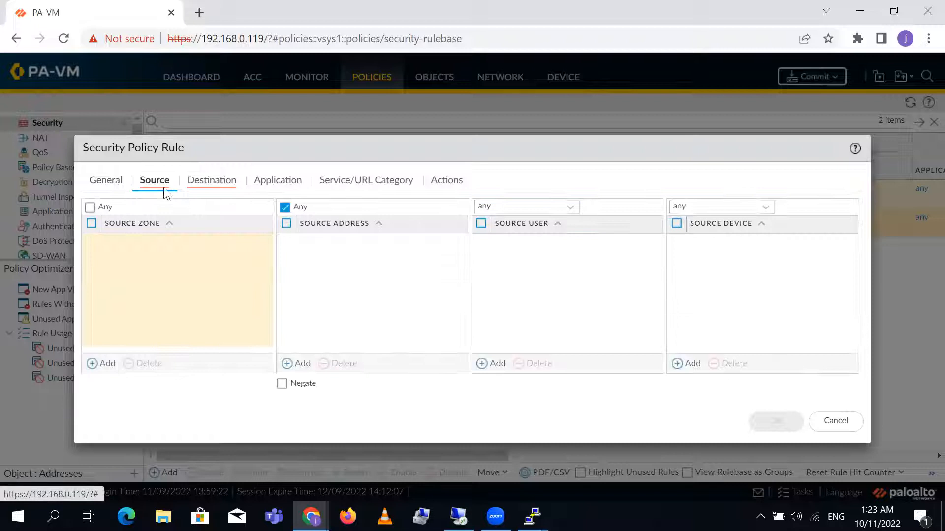
{"action": "left_click", "coordinate": [89, 209]}
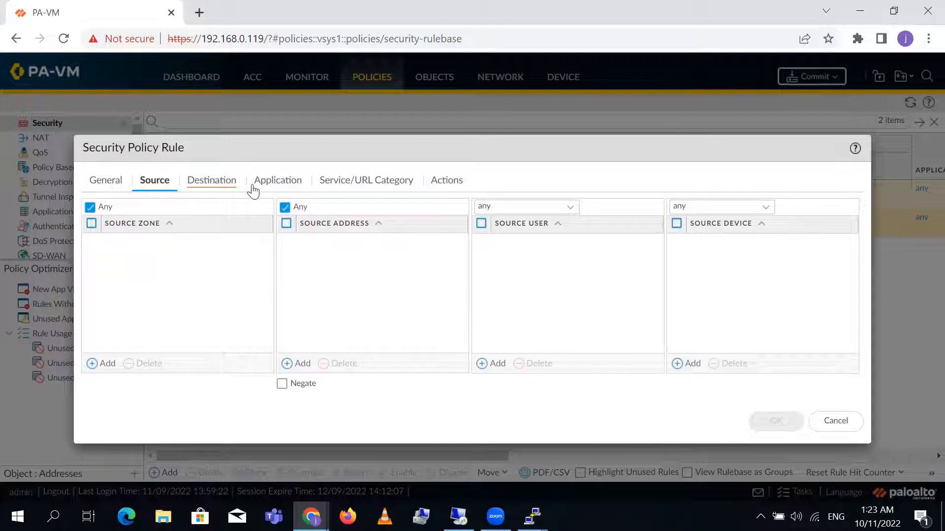
{"action": "left_click", "coordinate": [208, 186]}
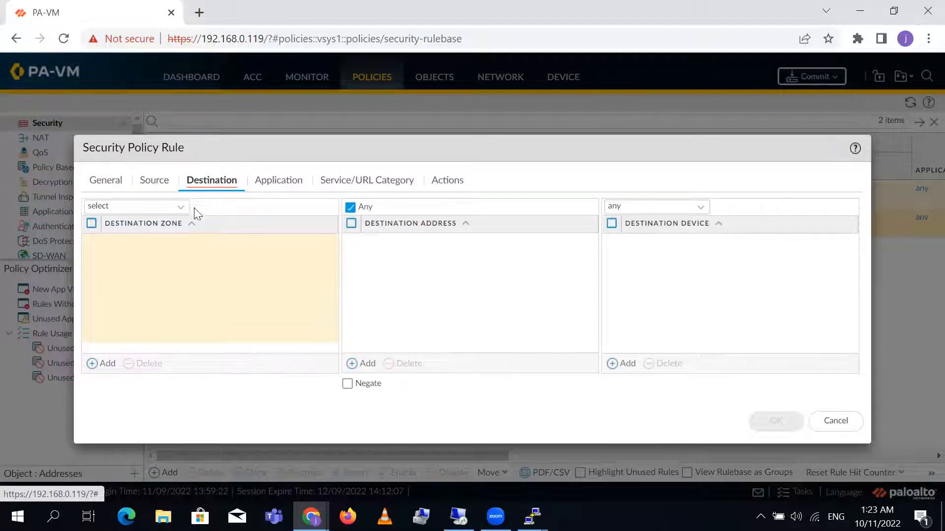
{"action": "left_click", "coordinate": [179, 207]}
{"action": "left_click", "coordinate": [99, 248]}
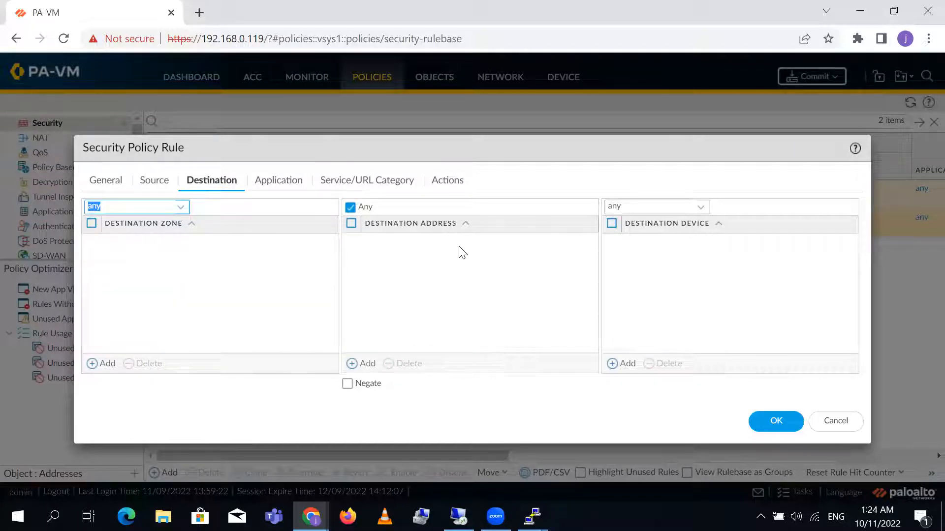
Set the Inside_To_outside rule's action to Allow, enable Log at Session Start, and save the rule.
{"action": "left_click", "coordinate": [287, 182]}
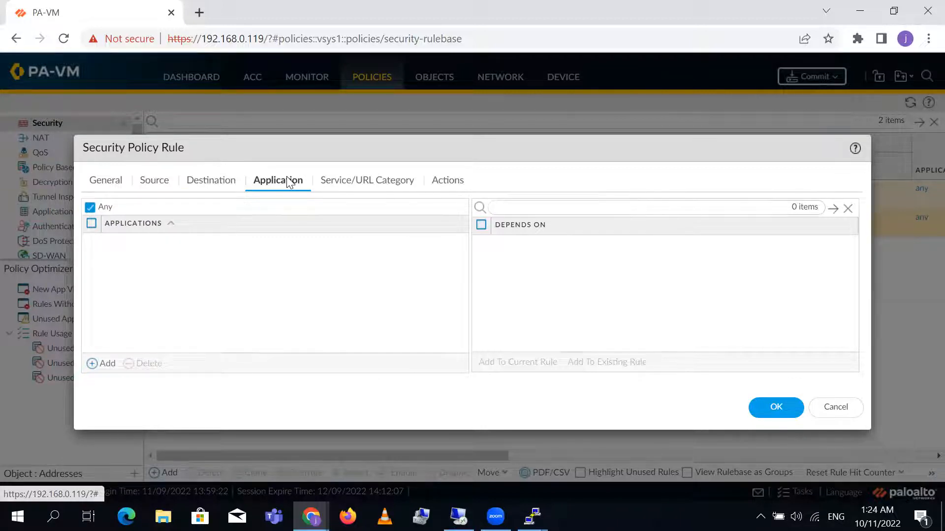
{"action": "left_click", "coordinate": [375, 187]}
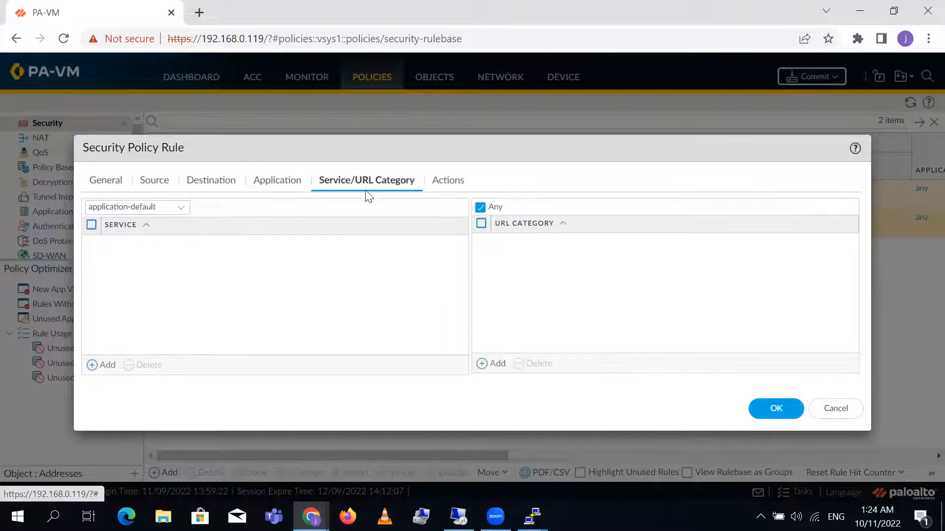
{"action": "left_click", "coordinate": [455, 181]}
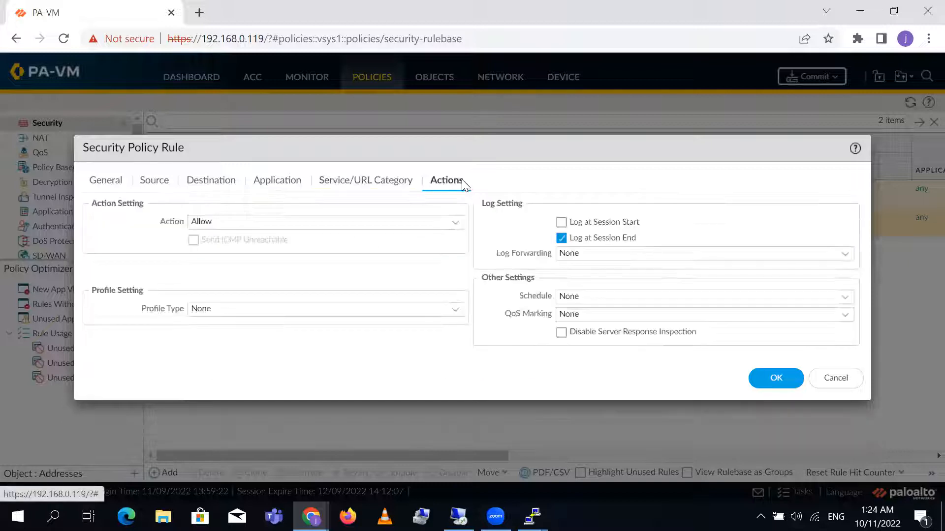
{"action": "left_click", "coordinate": [454, 227]}
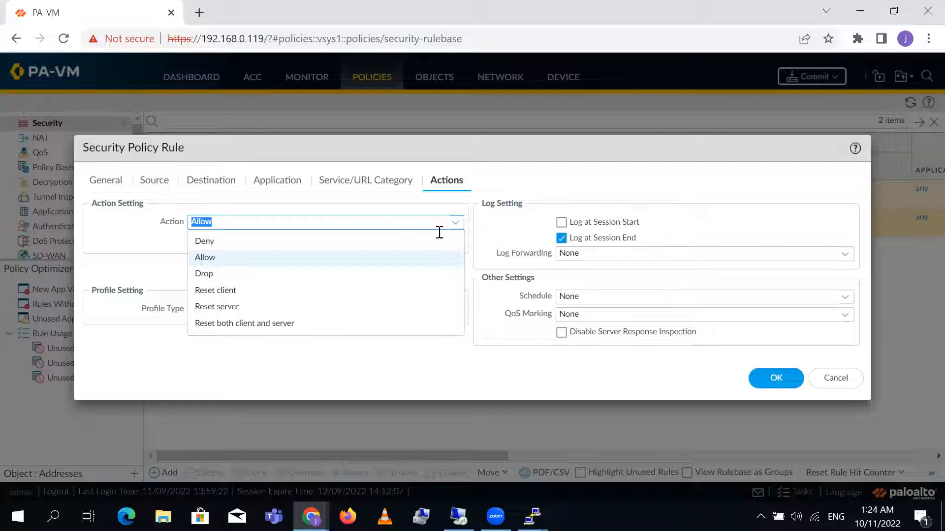
{"action": "left_click", "coordinate": [407, 258]}
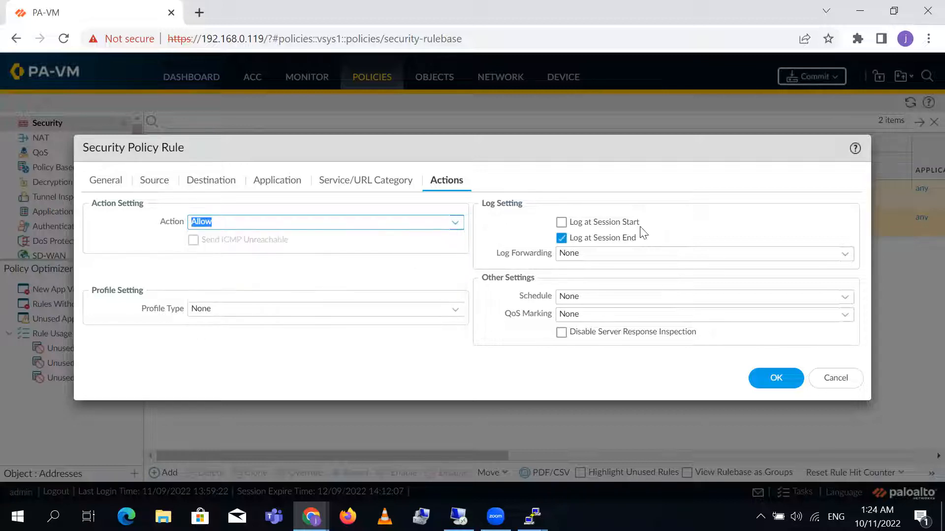
{"action": "left_click", "coordinate": [573, 225]}
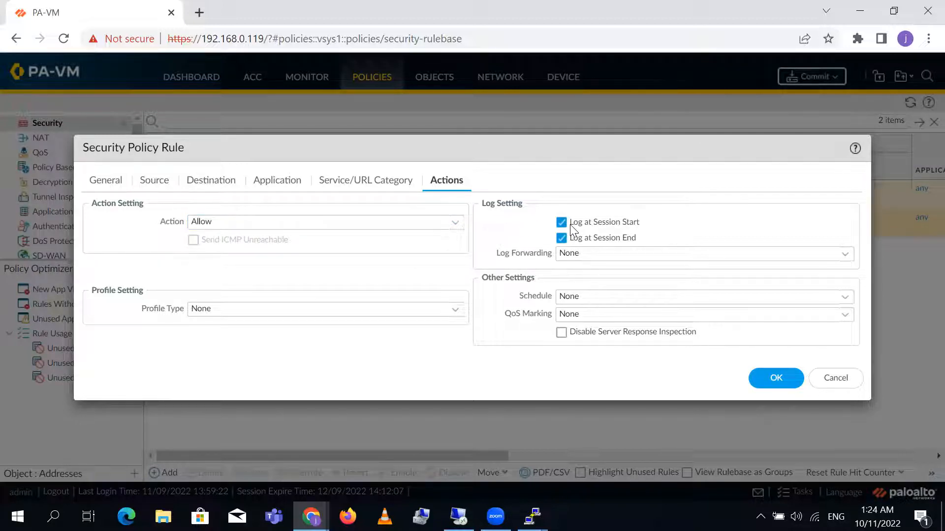
{"action": "left_click", "coordinate": [768, 378]}
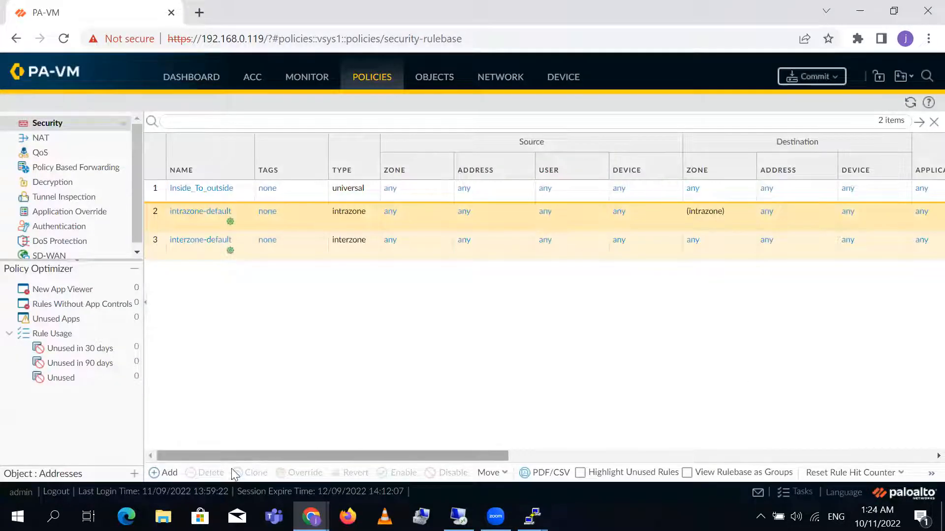
Add a security policy rule named DMZ_To_Outside with source zone Any and destination zone any.
{"action": "left_click", "coordinate": [166, 473]}
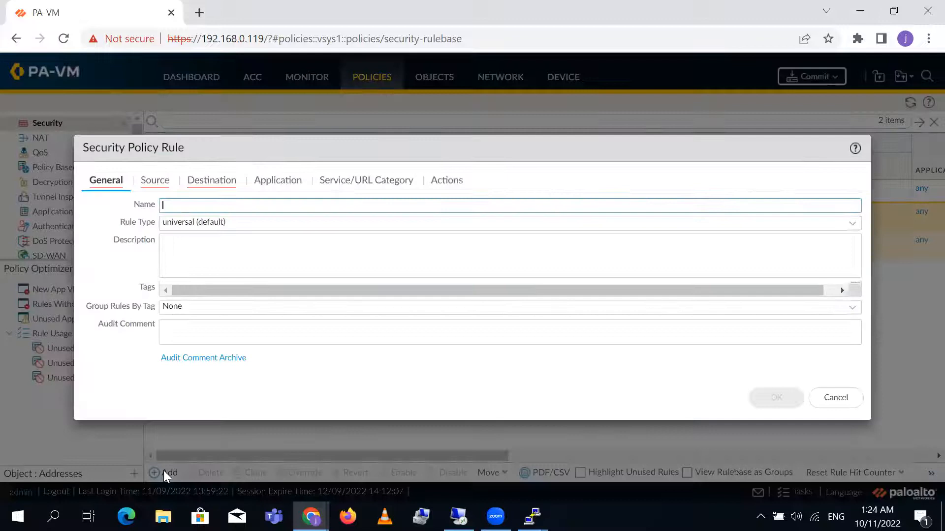
{"action": "type", "text": "DMZ_To_Outside"}
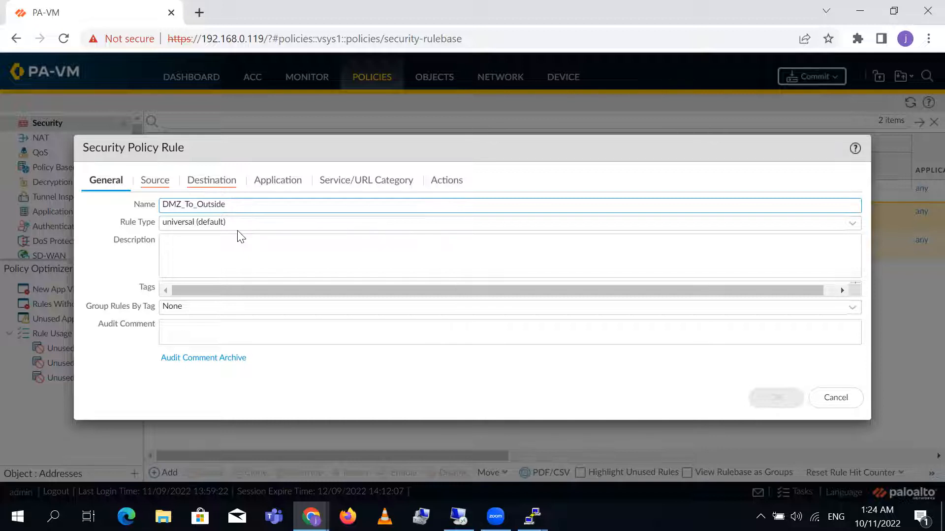
{"action": "left_click", "coordinate": [155, 180]}
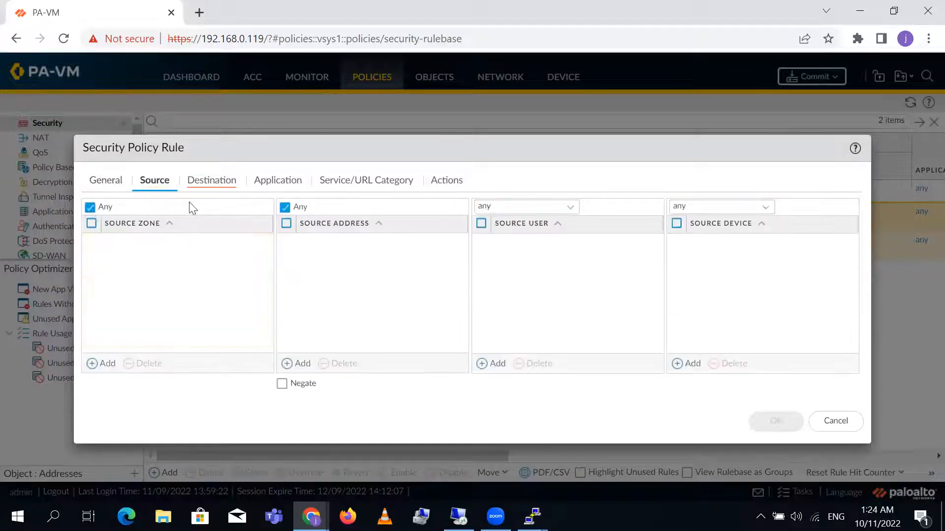
{"action": "left_click", "coordinate": [211, 182]}
{"action": "left_click", "coordinate": [179, 206]}
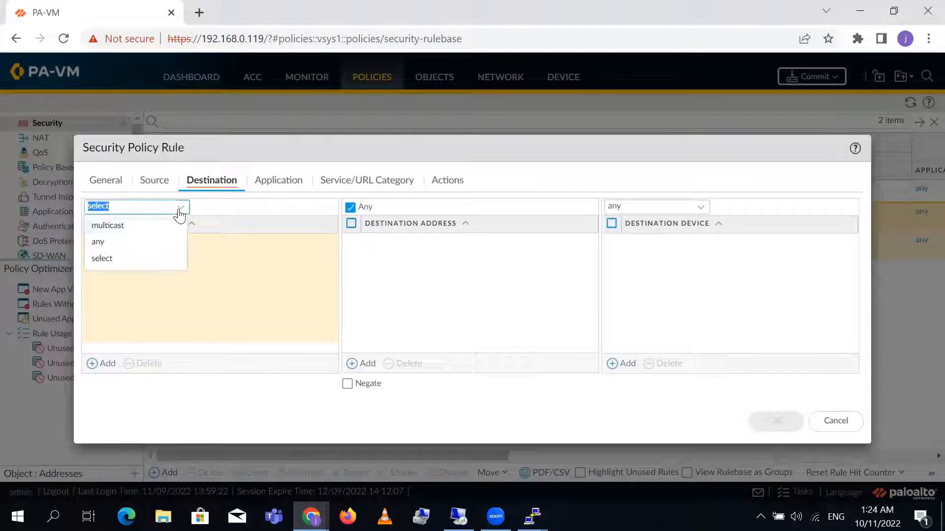
{"action": "left_click", "coordinate": [147, 241]}
Enable Log at Session Start for the DMZ_To_Outside rule and save it.
{"action": "left_click", "coordinate": [284, 180]}
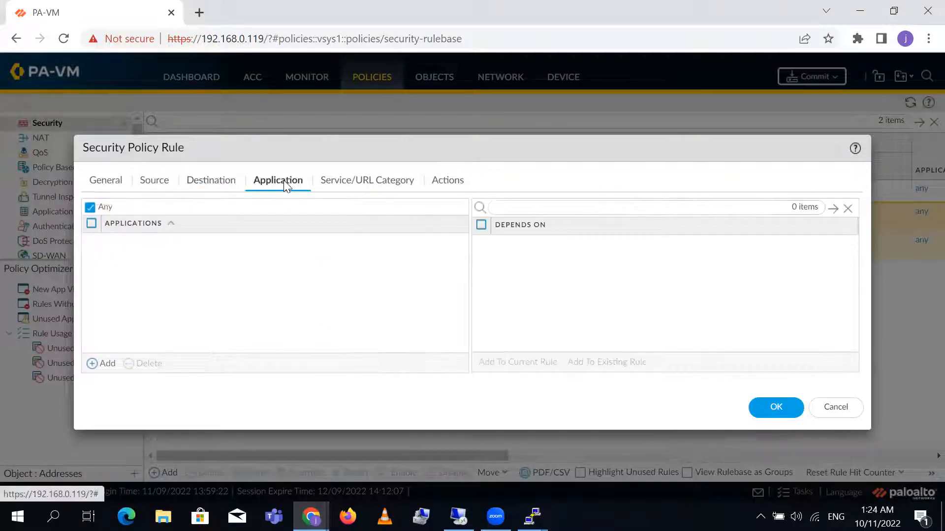
{"action": "left_click", "coordinate": [351, 180]}
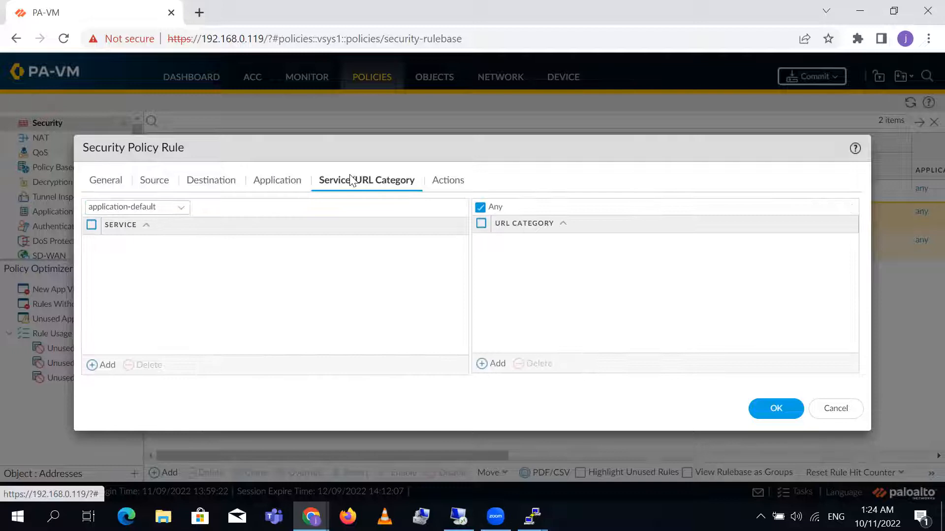
{"action": "left_click", "coordinate": [461, 180]}
{"action": "left_click", "coordinate": [561, 222]}
{"action": "left_click", "coordinate": [776, 377]}
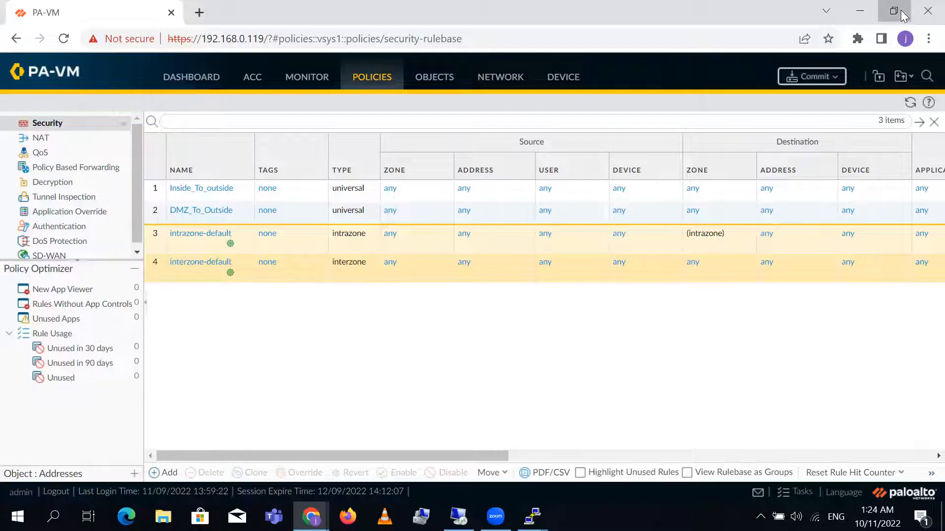
Restore the smaller PA-VM window, validate the pending changes and commit all of them, moving the commit status dialog aside.
{"action": "left_click", "coordinate": [860, 11]}
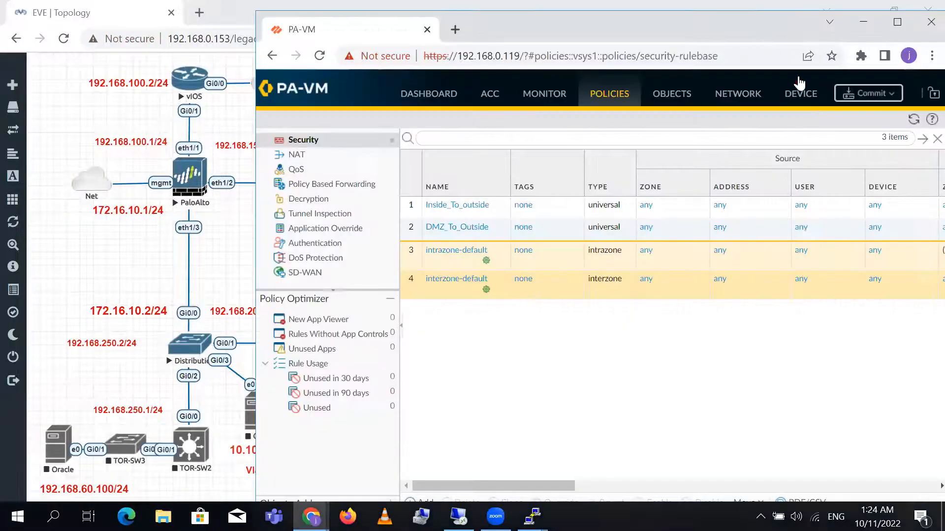
{"action": "left_click", "coordinate": [892, 99]}
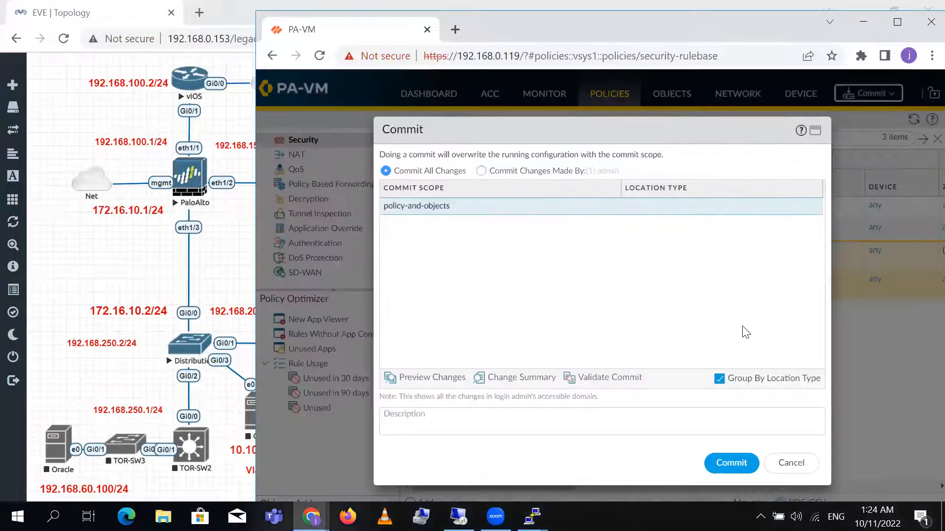
{"action": "left_click", "coordinate": [629, 378]}
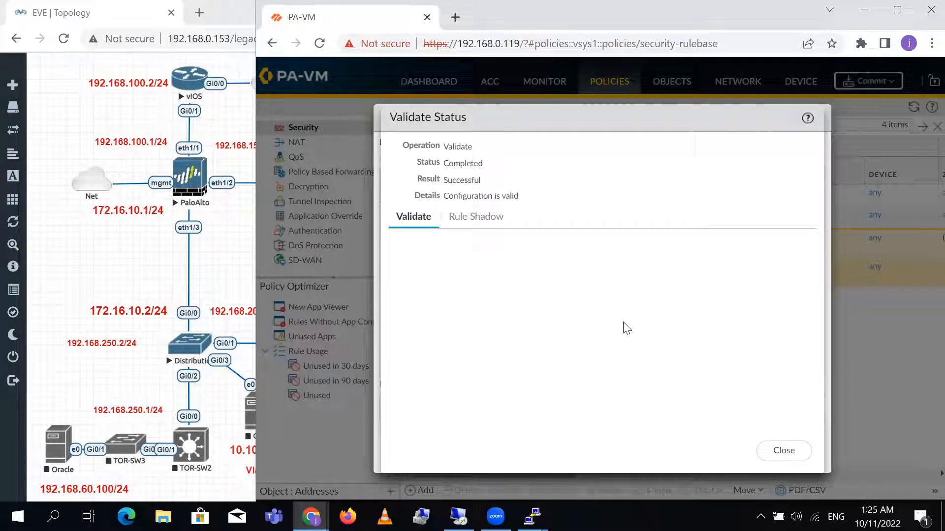
{"action": "left_click", "coordinate": [800, 455]}
{"action": "left_click", "coordinate": [722, 456]}
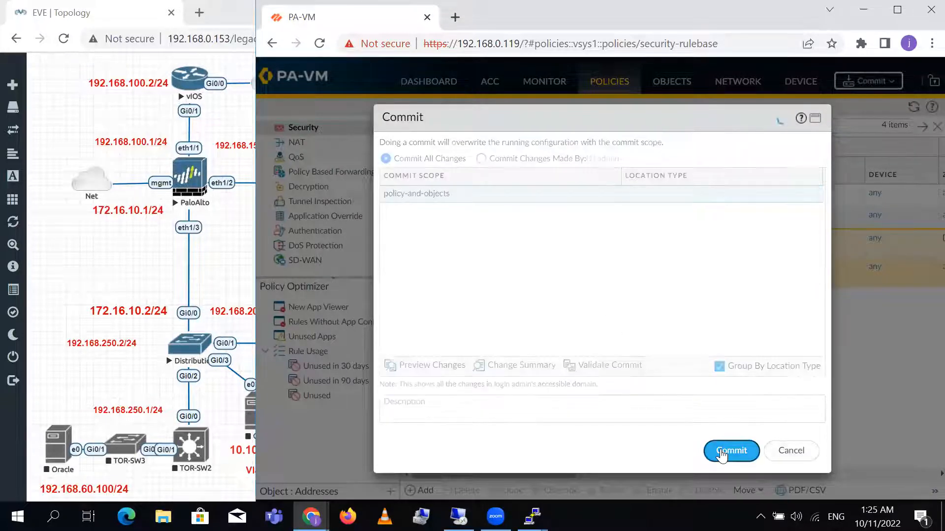
{"action": "left_click_drag", "start_coordinate": [639, 135], "coordinate": [757, 58]}
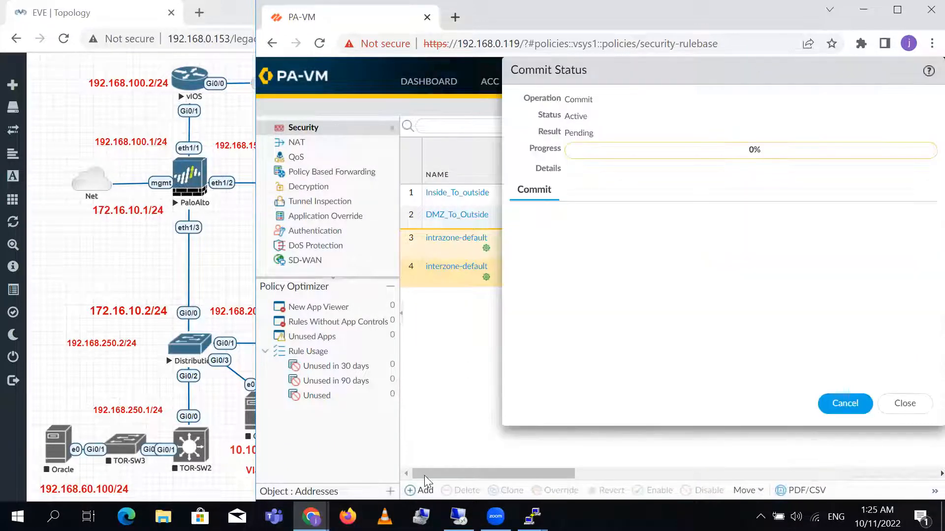
Switch to the Distribution switch's PuTTY console and ping 8.8.8.8.
{"action": "left_click", "coordinate": [533, 516]}
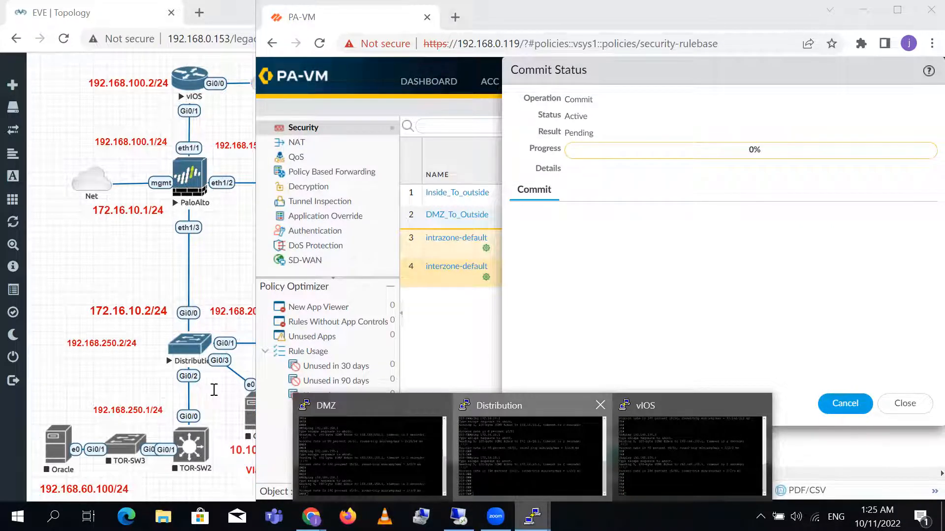
{"action": "left_click", "coordinate": [529, 447]}
{"action": "type", "text": "ping 8.8.8.8~"}
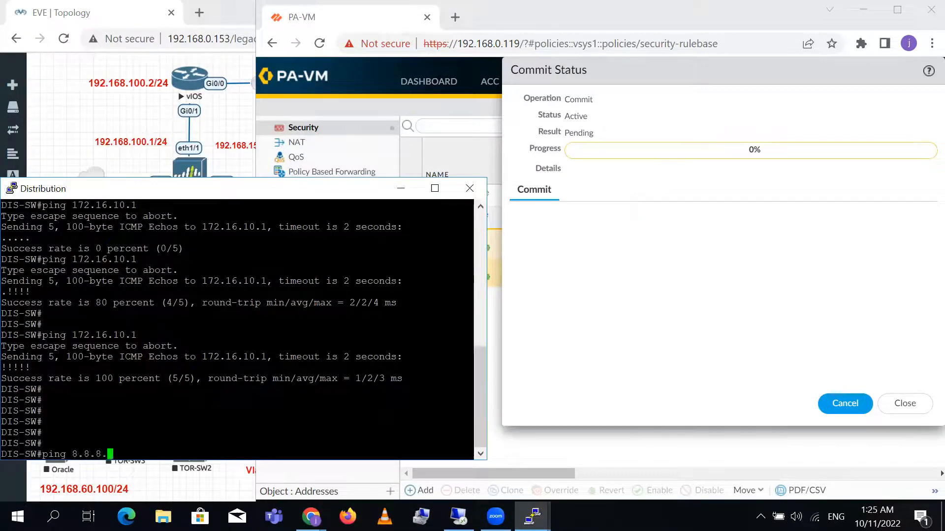
{"action": "key", "text": "Return"}
{"action": "key", "text": "Up"}
{"action": "key", "text": "BackSpace"}
{"action": "key", "text": "Return"}
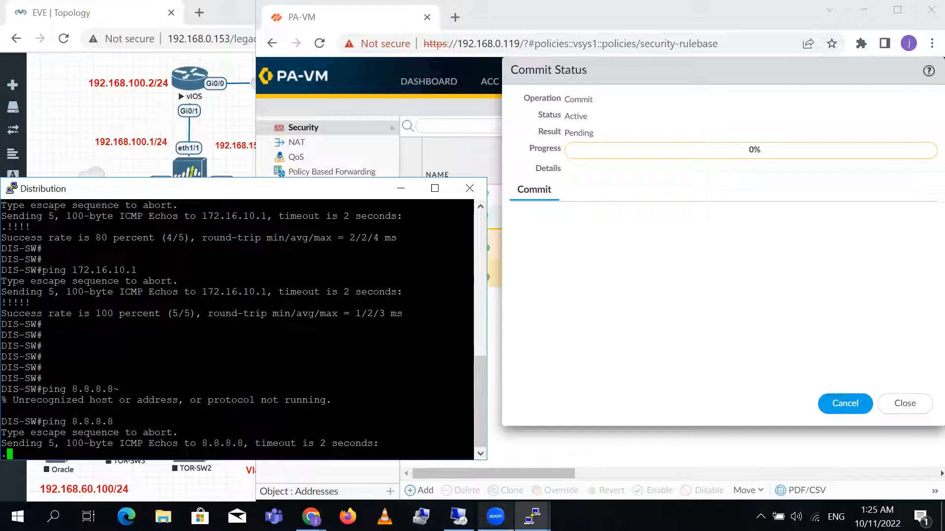
Open the DMZ console beside the Distribution one and ping 8.8.8.8 from it.
{"action": "left_click", "coordinate": [533, 517]}
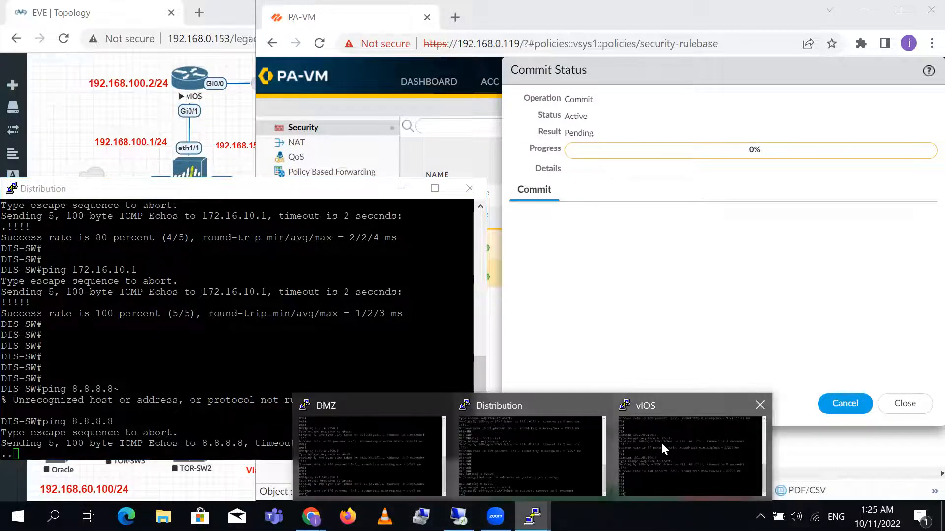
{"action": "left_click", "coordinate": [358, 448]}
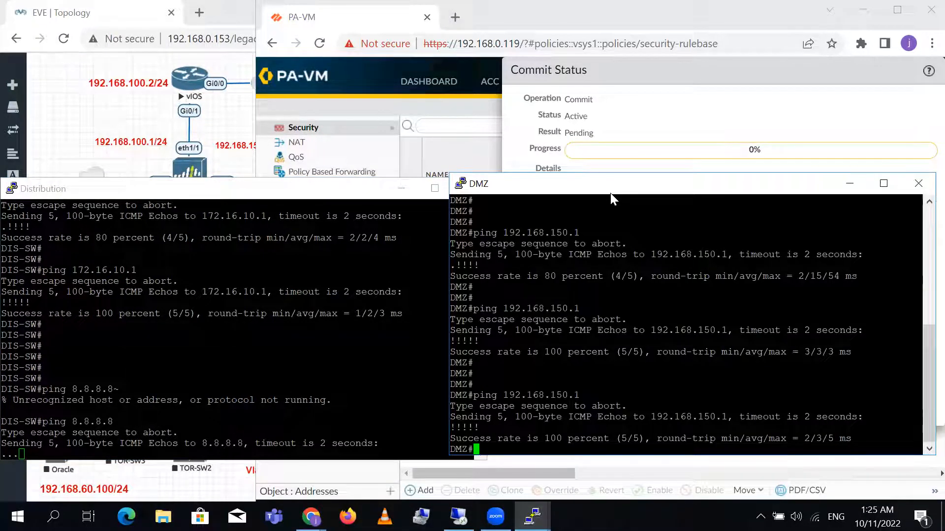
{"action": "left_click_drag", "start_coordinate": [610, 194], "coordinate": [625, 200]}
{"action": "key", "text": "Return"}
{"action": "key", "text": "Return"}
{"action": "type", "text": "ping 8.8.8.8"}
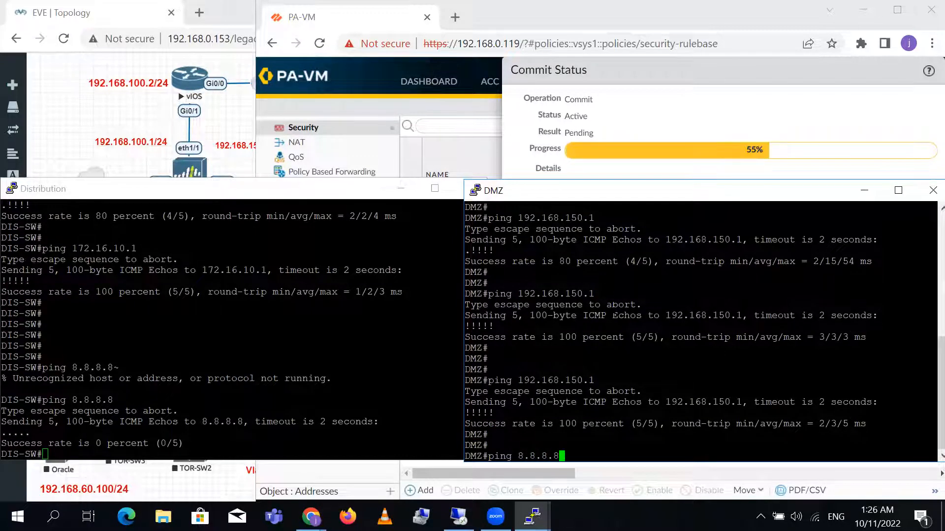
{"action": "key", "text": "Return"}
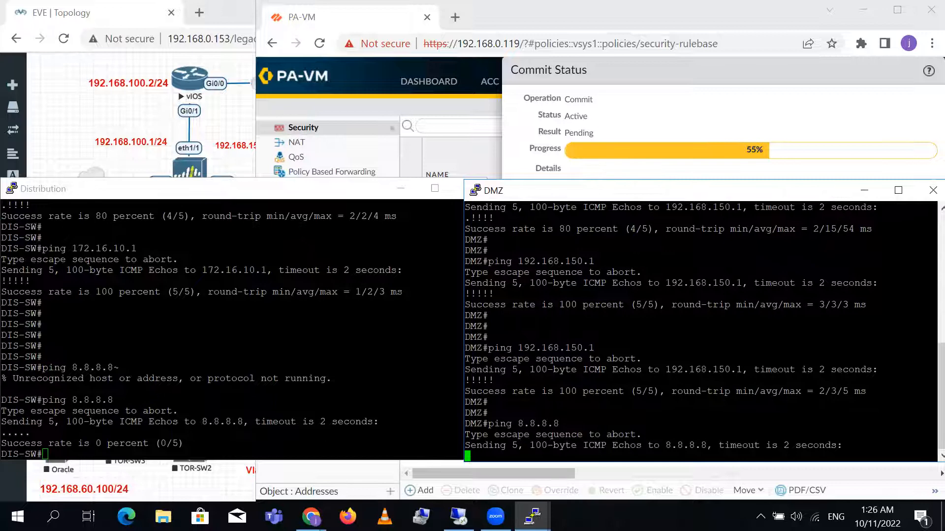
Ping 8.8.8.8 from the Distribution switch with a repeat count of 20.
{"action": "left_click", "coordinate": [357, 194]}
{"action": "key", "text": "Return"}
{"action": "key", "text": "Up"}
{"action": "type", "text": "re"}
{"action": "key", "text": "Tab"}
{"action": "type", "text": "20"}
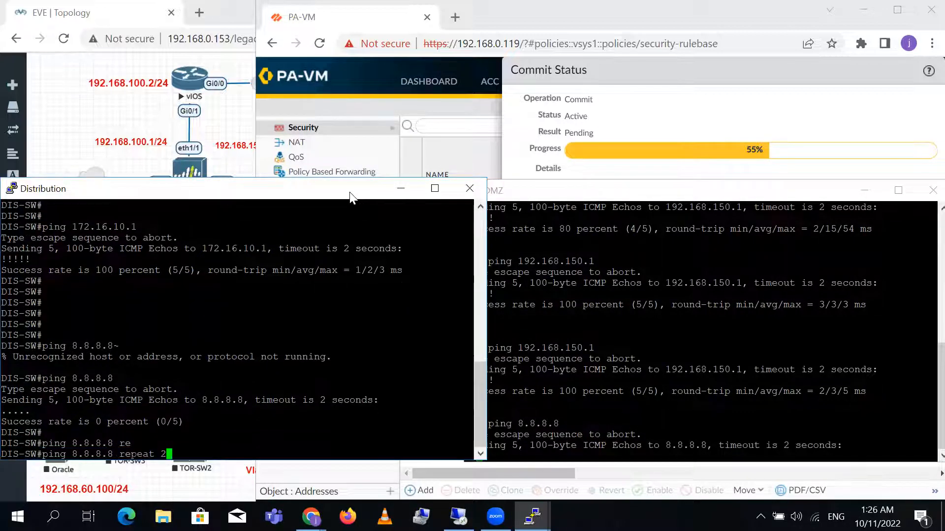
{"action": "key", "text": "Return"}
Ping 8.8.8.8 from the DMZ console with a repeat count of 20.
{"action": "left_click", "coordinate": [664, 295]}
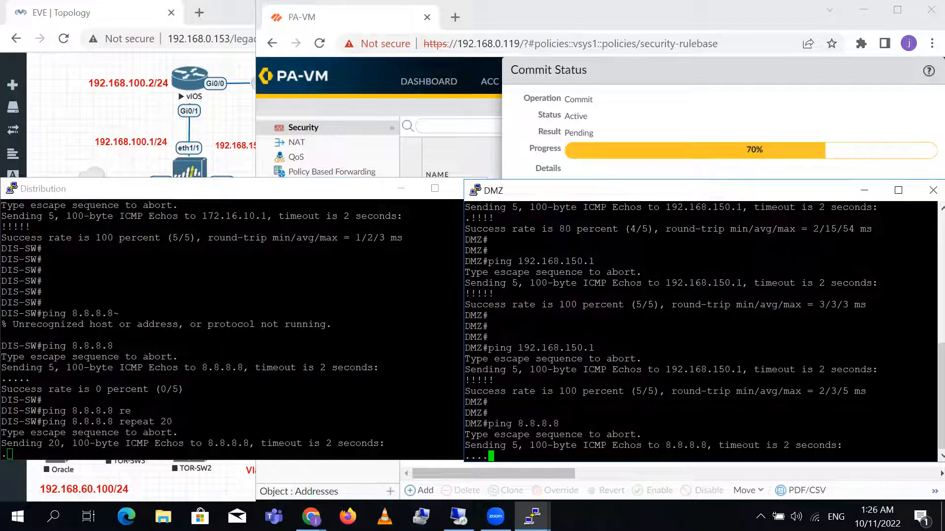
{"action": "type", "text": "ping 8.8.8.8 re"}
{"action": "key", "text": "Tab"}
{"action": "type", "text": "20"}
{"action": "key", "text": "Return"}
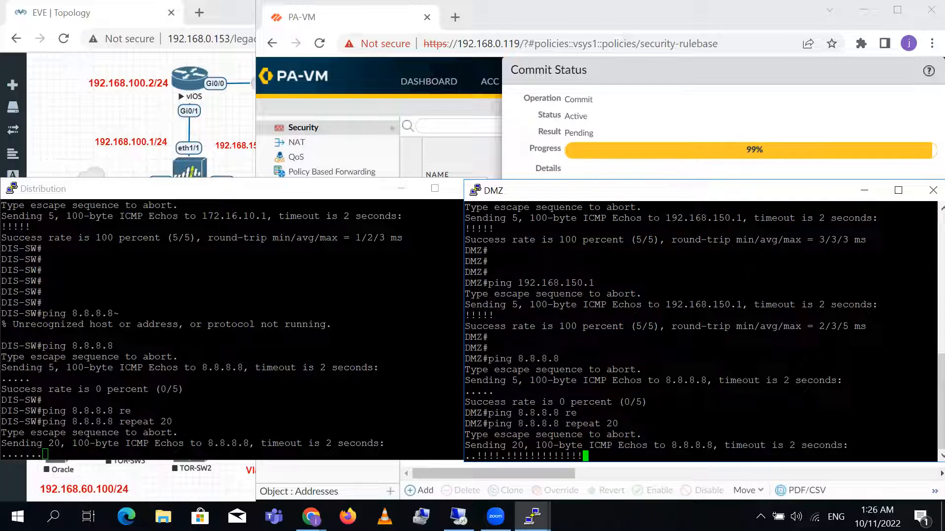
{"action": "key", "text": "Return"}
{"action": "key", "text": "Return"}
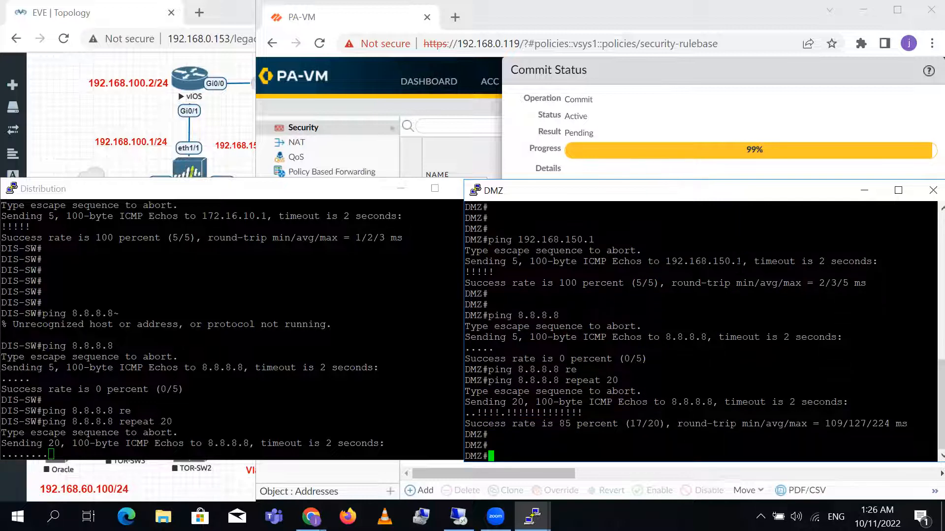
Rerun the 20-repeat ping to 8.8.8.8 on the DMZ console.
{"action": "key", "text": "Up"}
{"action": "key", "text": "Return"}
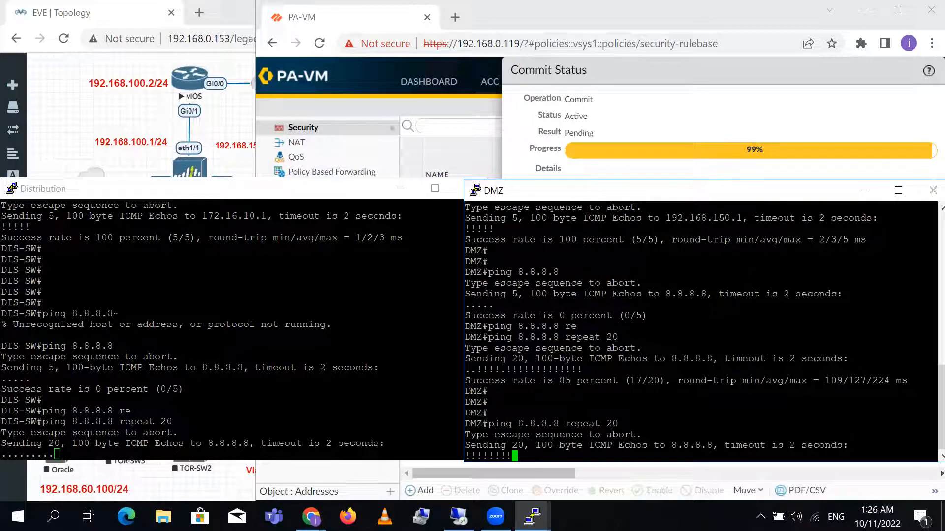
{"action": "key", "text": "Return"}
{"action": "key", "text": "Return"}
{"action": "key", "text": "Return"}
{"action": "key", "text": "Return"}
{"action": "key", "text": "Return"}
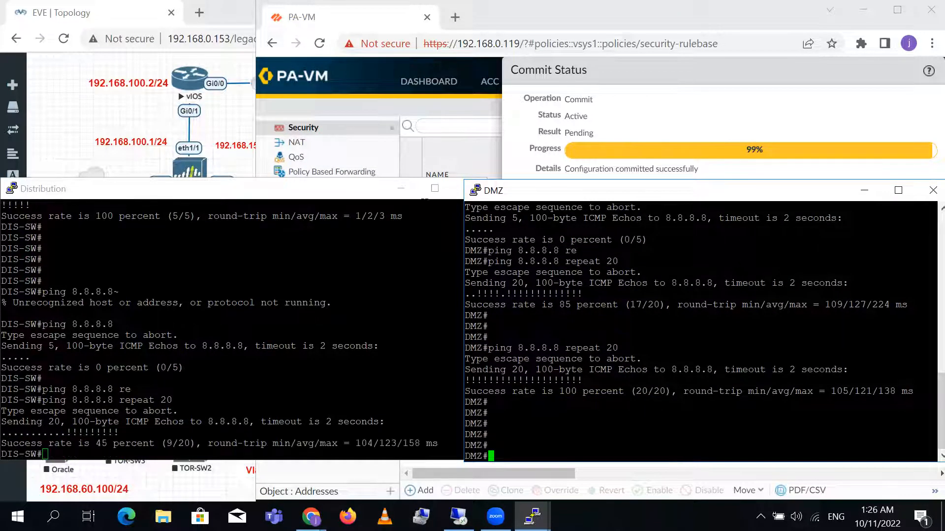
Return to the Distribution console and rerun the 20-repeat ping to 8.8.8.8.
{"action": "key", "text": "alt+Tab"}
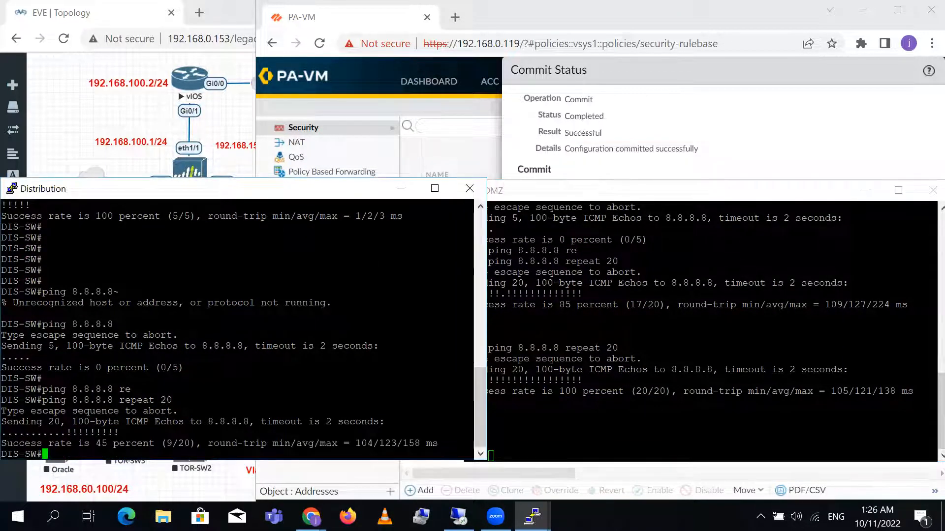
{"action": "key", "text": "Up"}
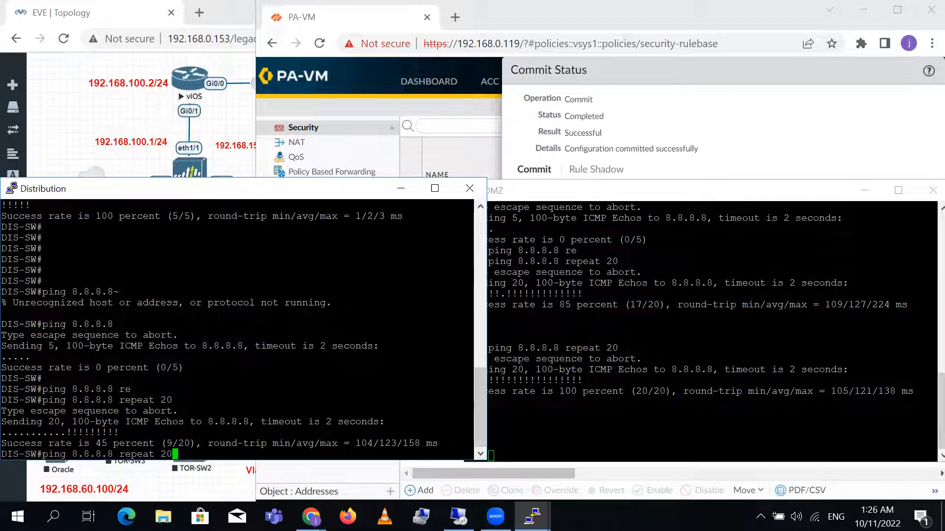
{"action": "key", "text": "Return"}
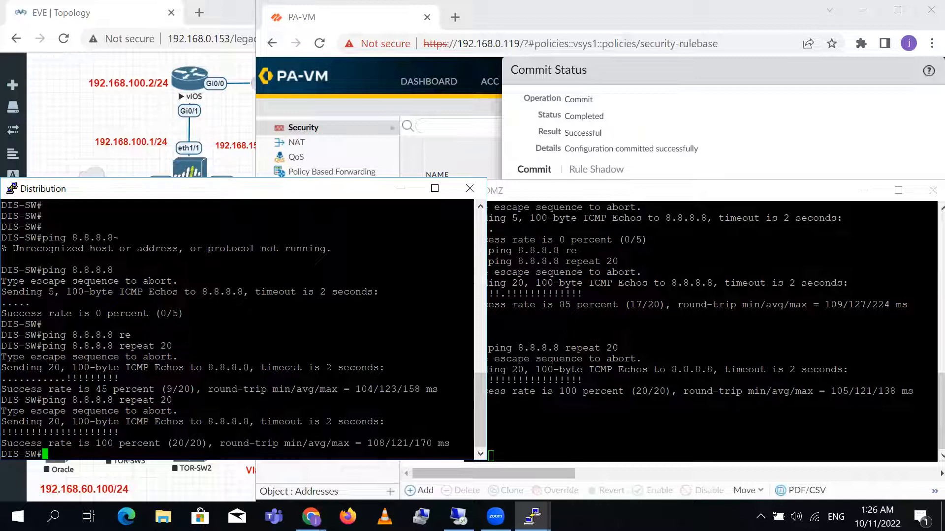
Switch to the PA-VM browser window and close the Commit Status dialog.
{"action": "key", "text": "Return"}
{"action": "key", "text": "Return"}
{"action": "key", "text": "Return"}
{"action": "key", "text": "Return"}
{"action": "key", "text": "Return"}
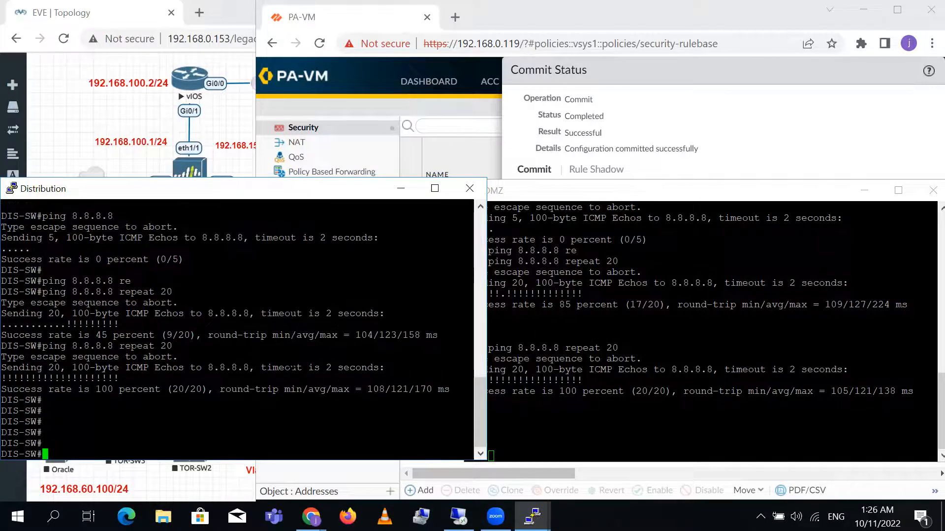
{"action": "left_click", "coordinate": [591, 7]}
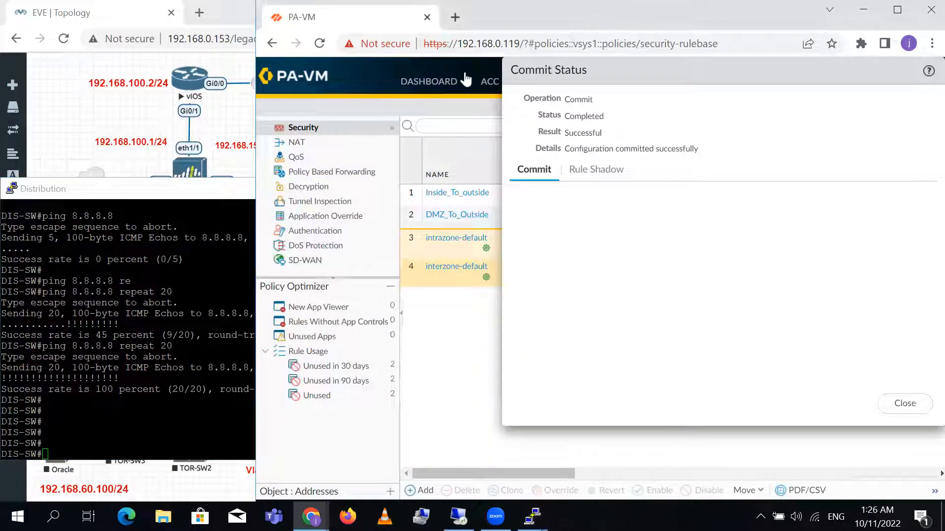
{"action": "left_click", "coordinate": [908, 406]}
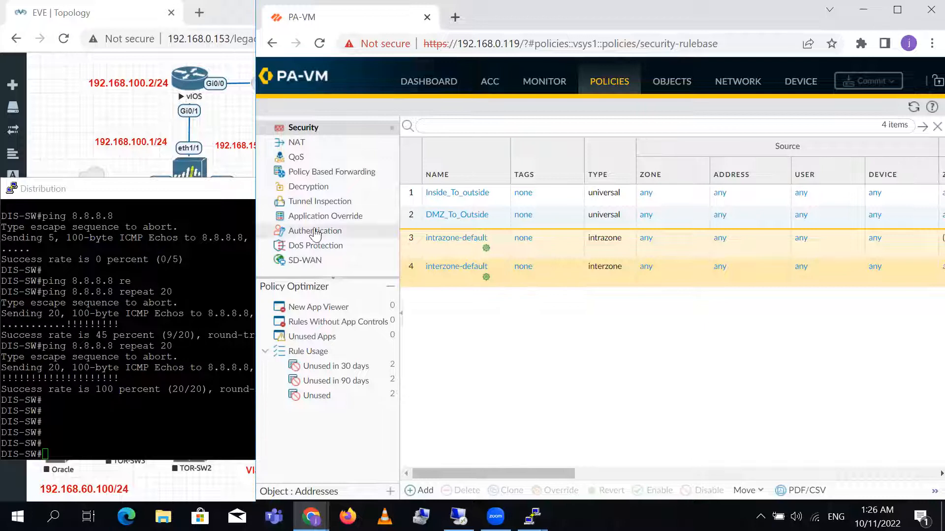
Bring up the EVE topology and place the Distribution console beside the diagram so both are visible.
{"action": "left_click", "coordinate": [123, 14]}
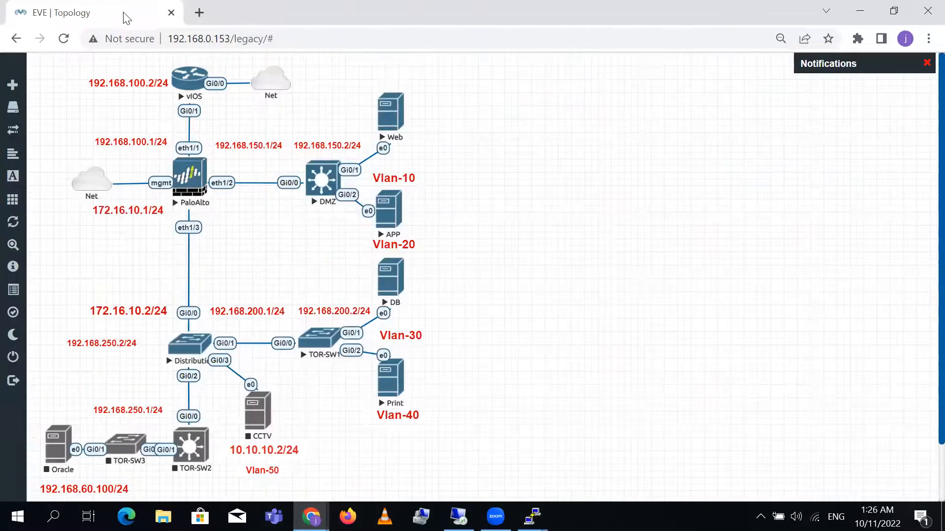
{"action": "left_click", "coordinate": [532, 516]}
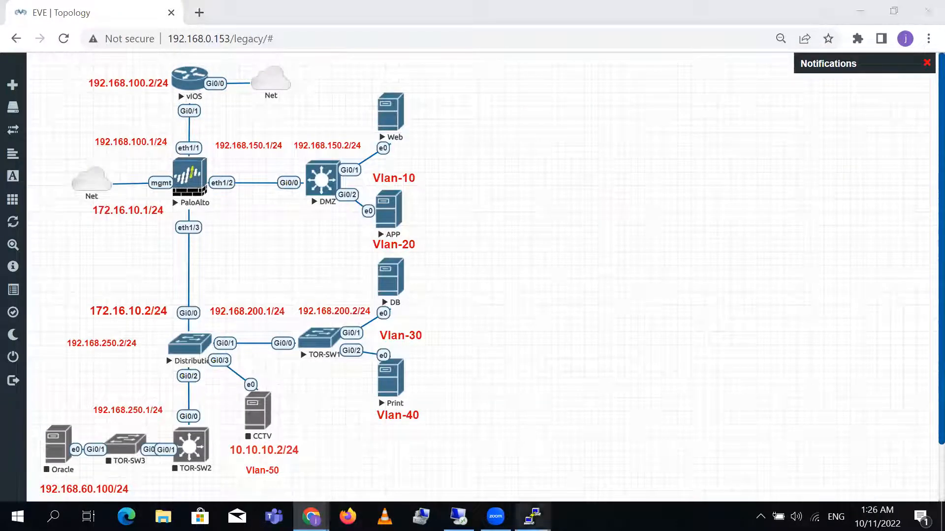
{"action": "left_click", "coordinate": [512, 476]}
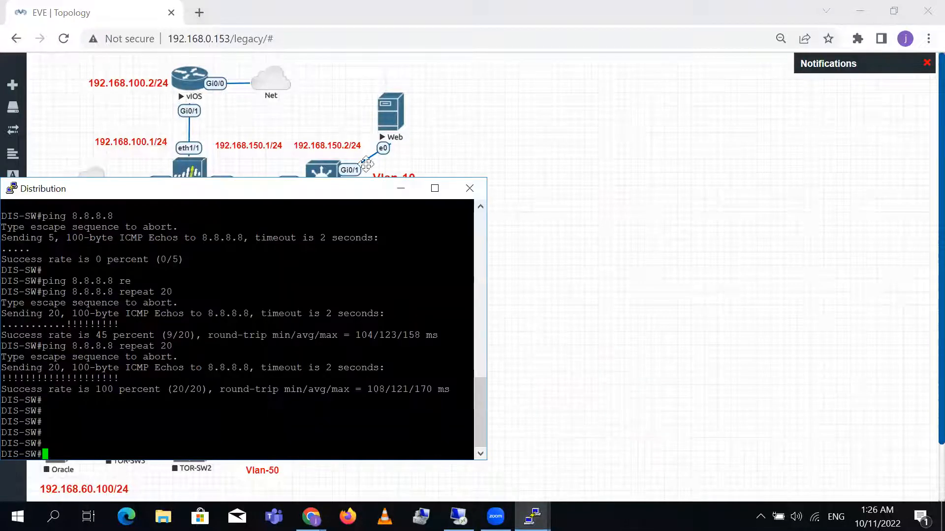
{"action": "left_click_drag", "start_coordinate": [341, 196], "coordinate": [802, 21]}
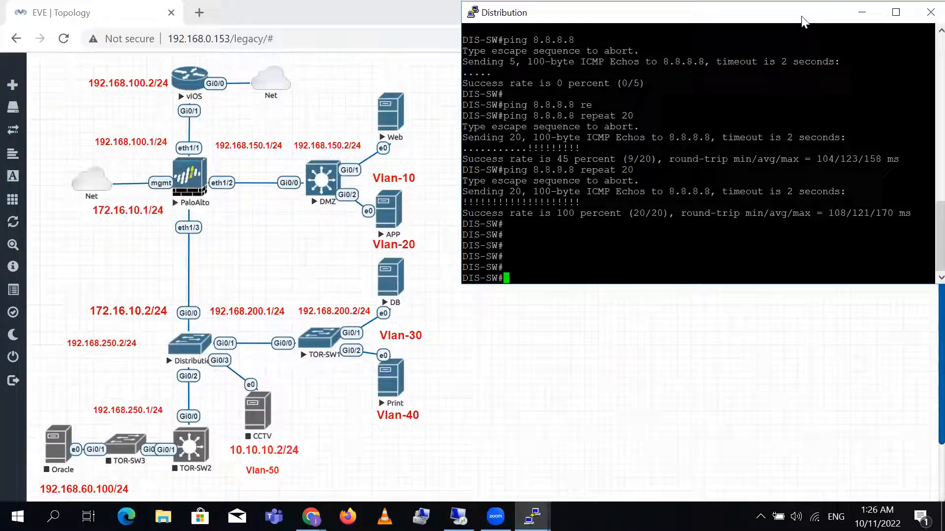
Ping 8.8.8.8 from the Distribution switch with the default repeat count.
{"action": "key", "text": "Up"}
{"action": "key", "text": "BackSpace"}
{"action": "key", "text": "BackSpace"}
{"action": "key", "text": "BackSpace"}
{"action": "key", "text": "BackSpace"}
{"action": "key", "text": "BackSpace"}
{"action": "key", "text": "BackSpace"}
{"action": "key", "text": "BackSpace"}
{"action": "key", "text": "BackSpace"}
{"action": "key", "text": "BackSpace"}
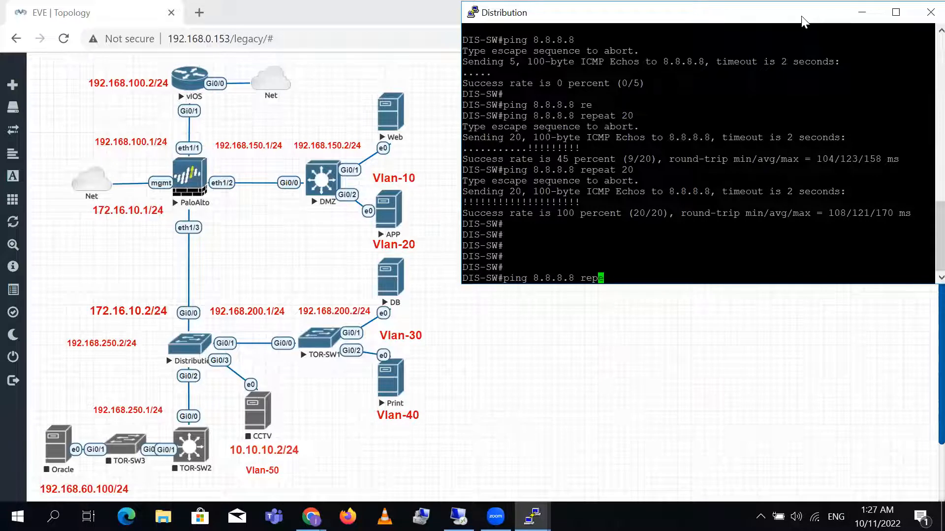
{"action": "key", "text": "Return"}
{"action": "key", "text": "Return"}
{"action": "key", "text": "Return"}
{"action": "key", "text": "Return"}
{"action": "key", "text": "Return"}
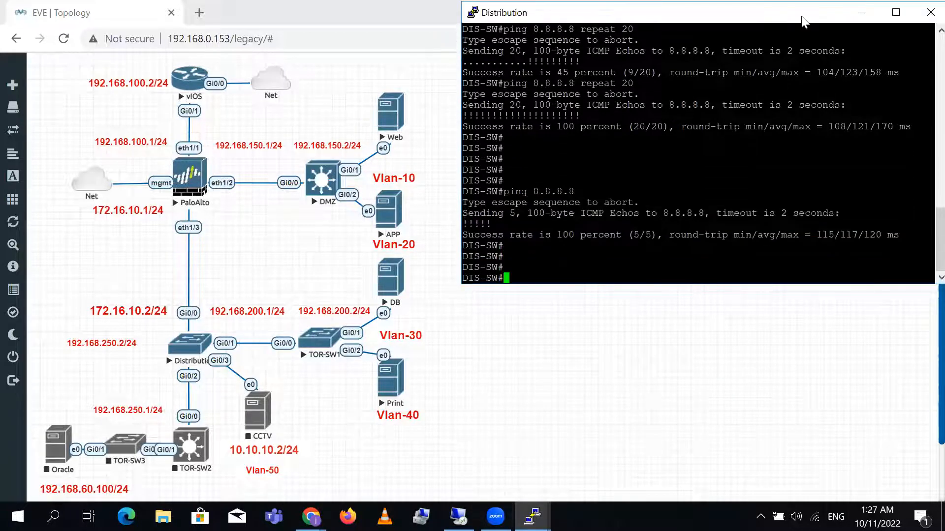
Ping the firewall's DMZ-side address 192.168.150.1 from the Distribution switch.
{"action": "type", "text": "piong "}
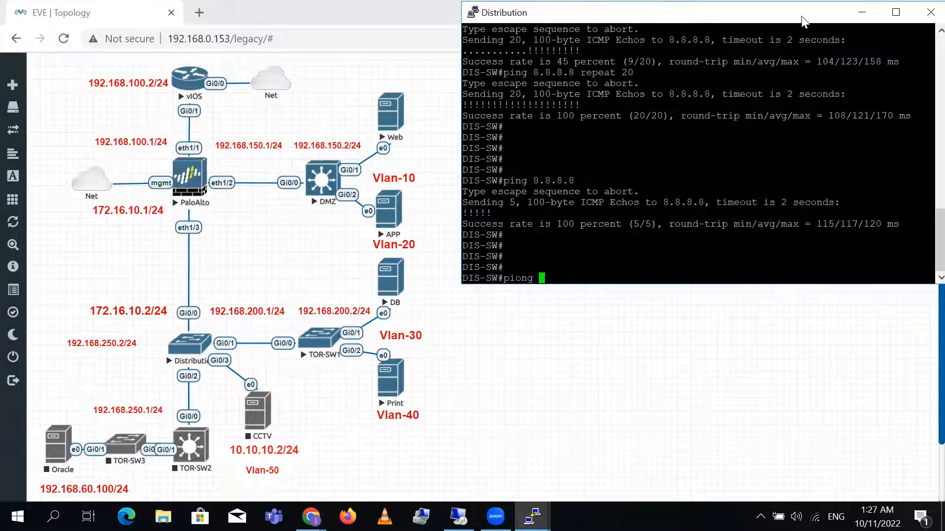
{"action": "type", "text": "192.168.150.1"}
{"action": "key", "text": "Return"}
{"action": "key", "text": "Up"}
{"action": "key", "text": "Left"}
{"action": "key", "text": "Left"}
{"action": "key", "text": "Left"}
{"action": "key", "text": "Left"}
{"action": "key", "text": "Left"}
{"action": "key", "text": "Left"}
{"action": "key", "text": "Left"}
{"action": "key", "text": "Left"}
{"action": "key", "text": "Left"}
{"action": "key", "text": "Left"}
{"action": "key", "text": "Left"}
{"action": "key", "text": "Left"}
{"action": "key", "text": "Left"}
{"action": "key", "text": "Left"}
{"action": "key", "text": "Left"}
{"action": "key", "text": "Left"}
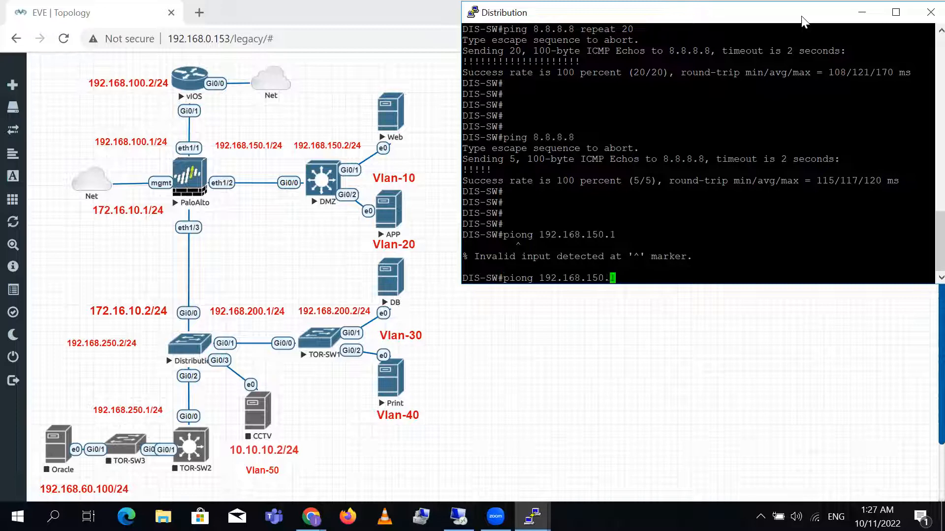
{"action": "key", "text": "BackSpace"}
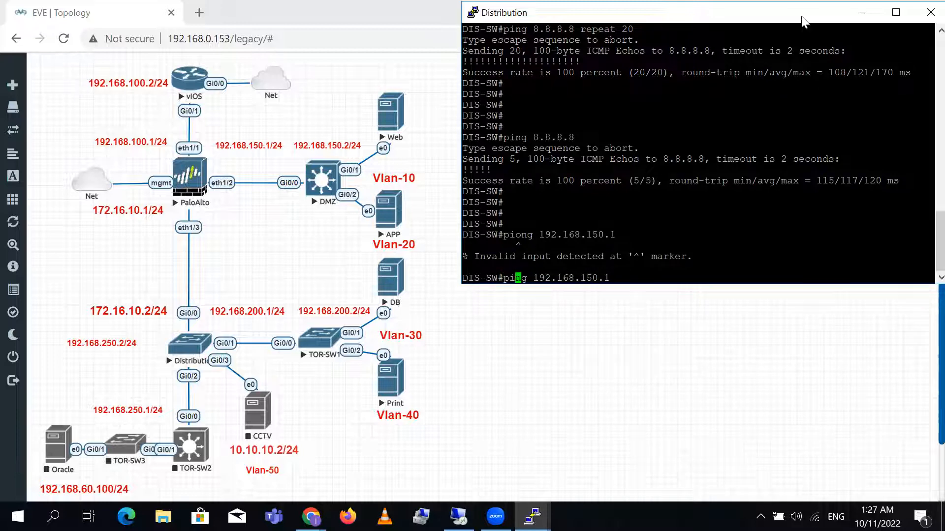
{"action": "key", "text": "Return"}
{"action": "key", "text": "Return"}
{"action": "key", "text": "Return"}
{"action": "key", "text": "Return"}
Ping the DMZ switch address 192.168.150.2 from the Distribution switch.
{"action": "key", "text": "Up"}
{"action": "key", "text": "BackSpace"}
{"action": "type", "text": "2"}
{"action": "key", "text": "Return"}
{"action": "key", "text": "Return"}
{"action": "key", "text": "Return"}
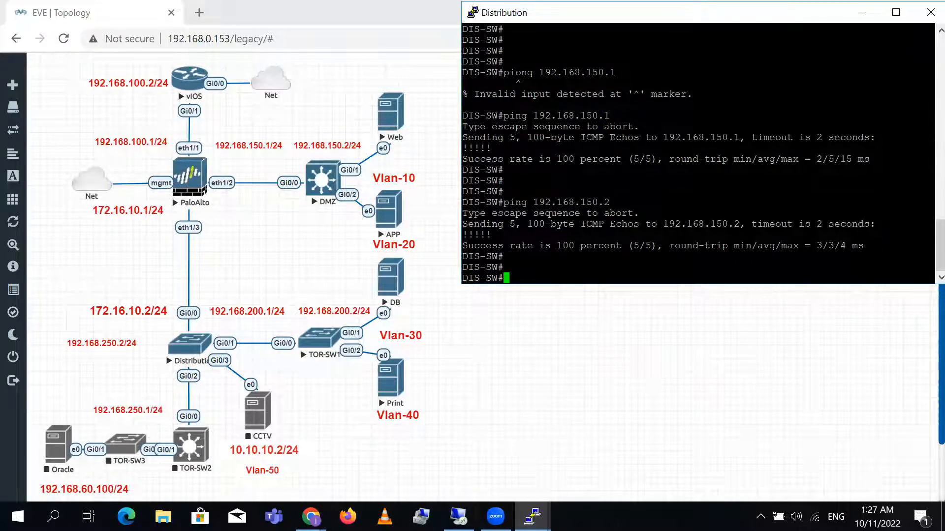
Bring up the DMZ console over the topology and ping the firewall's inside address 172.16.10.1.
{"action": "mouse_move", "coordinate": [531, 517]}
{"action": "left_click", "coordinate": [379, 456]}
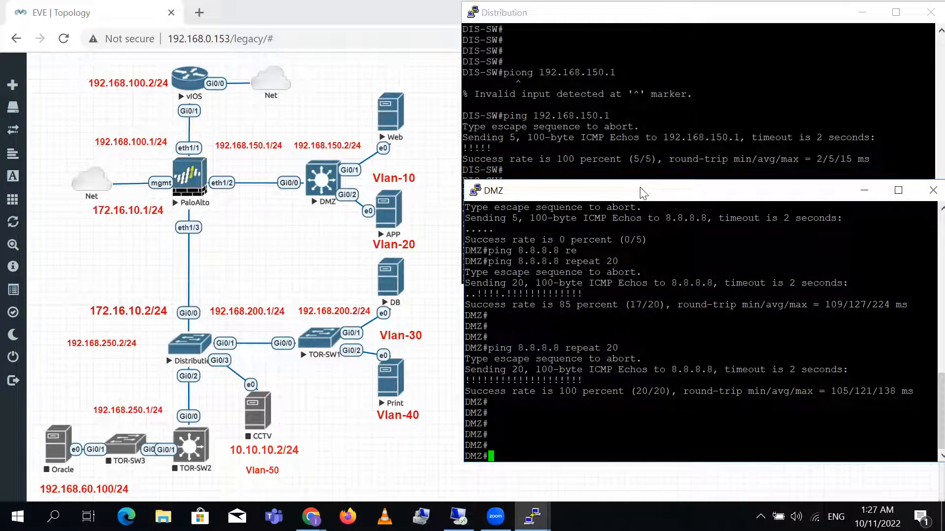
{"action": "left_click_drag", "start_coordinate": [642, 192], "coordinate": [646, 105]}
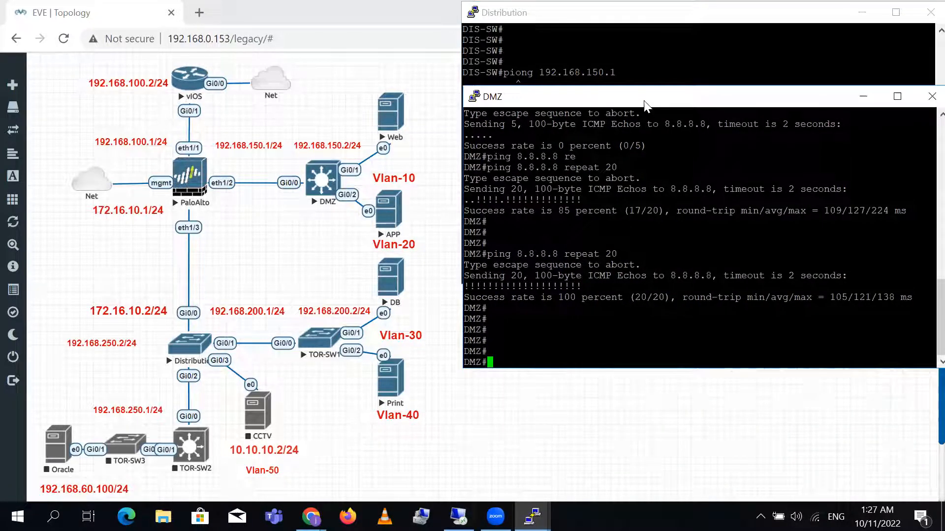
{"action": "type", "text": "ping 172.16.10.1"}
{"action": "key", "text": "Return"}
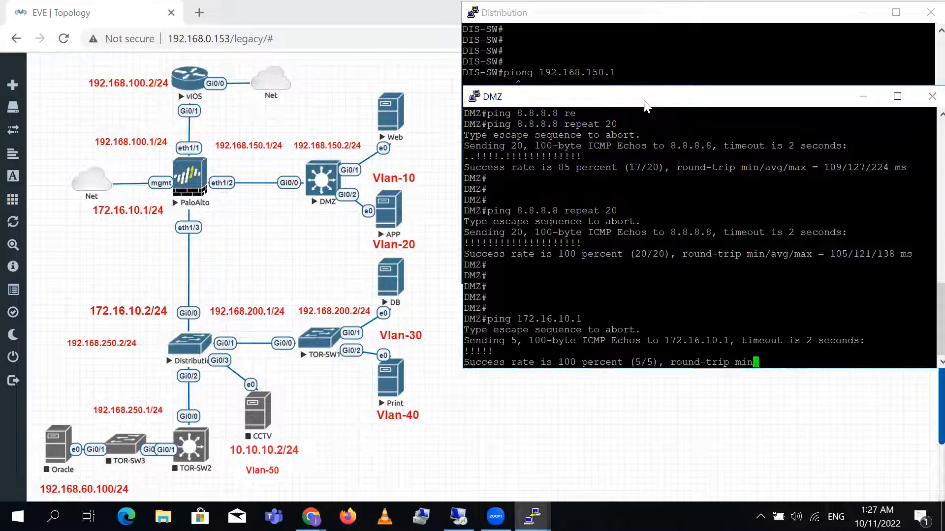
Ping the Distribution switch address 172.16.10.2 from the DMZ console.
{"action": "key", "text": "Up"}
{"action": "key", "text": "BackSpace"}
{"action": "type", "text": "2"}
{"action": "key", "text": "Return"}
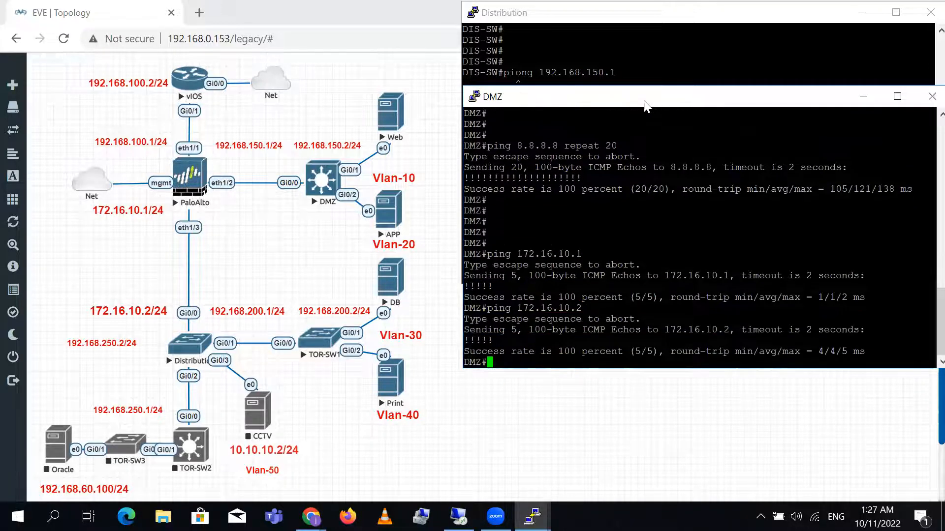
{"action": "key", "text": "Return"}
{"action": "key", "text": "Return"}
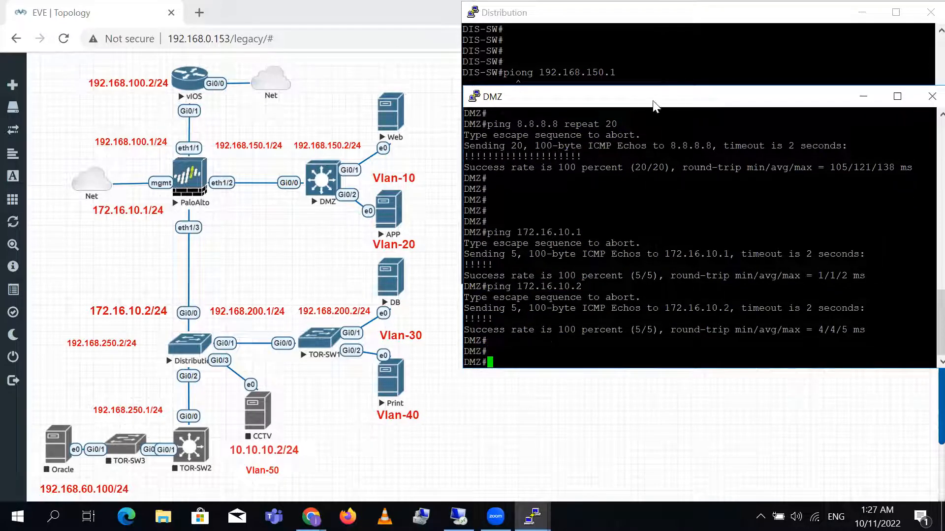
Leave the consoles and switch to the PA-VM browser window, maximizing it.
{"action": "left_click_drag", "start_coordinate": [652, 108], "coordinate": [651, 211]}
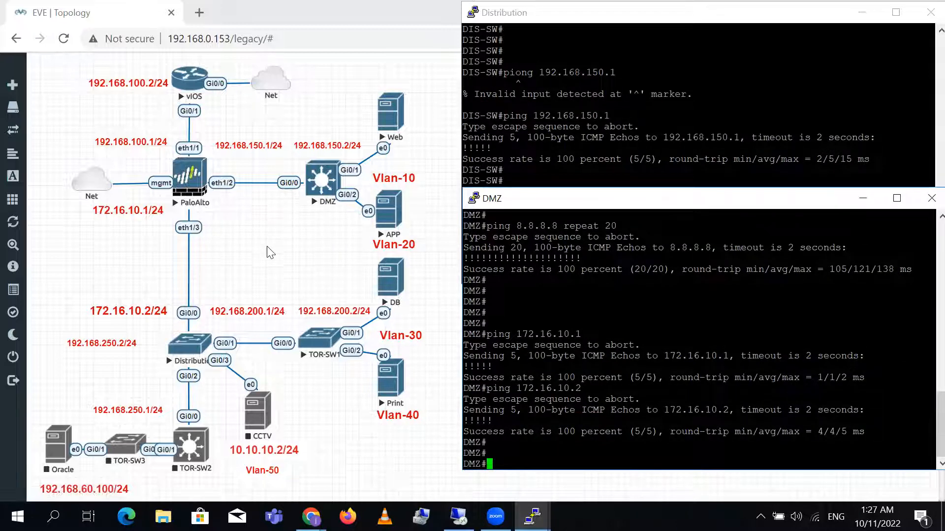
{"action": "left_click", "coordinate": [292, 269]}
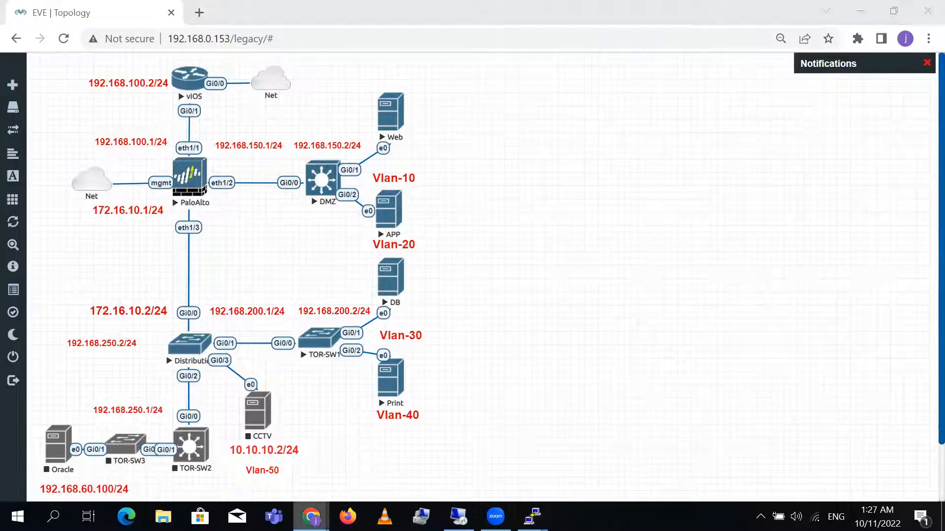
{"action": "mouse_move", "coordinate": [311, 517]}
{"action": "left_click", "coordinate": [363, 481]}
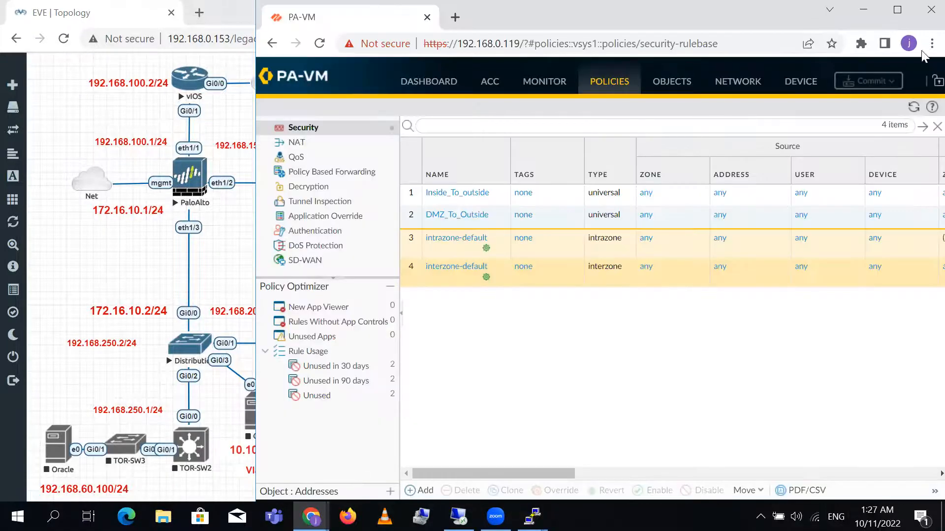
{"action": "left_click", "coordinate": [904, 15]}
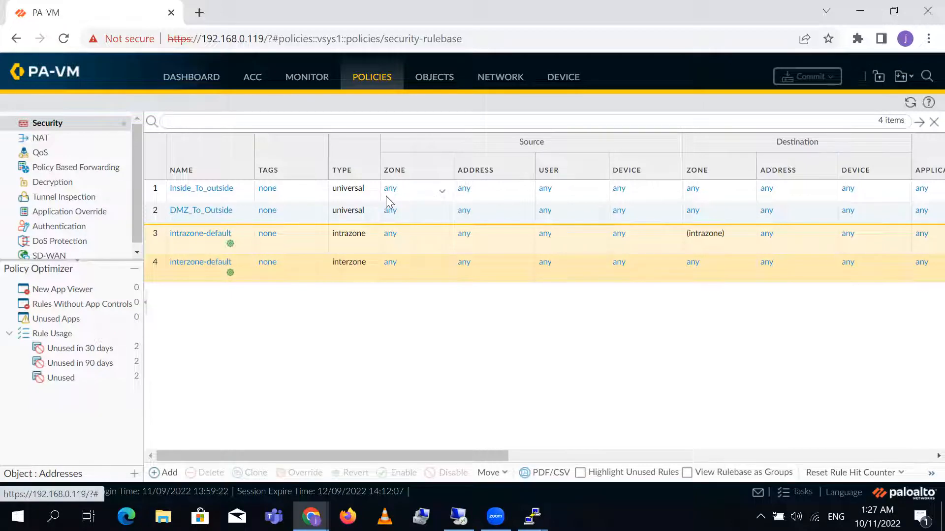
Open the Inside_To_outside security rule and compare its source and destination settings with the EVE topology.
{"action": "left_click", "coordinate": [195, 191]}
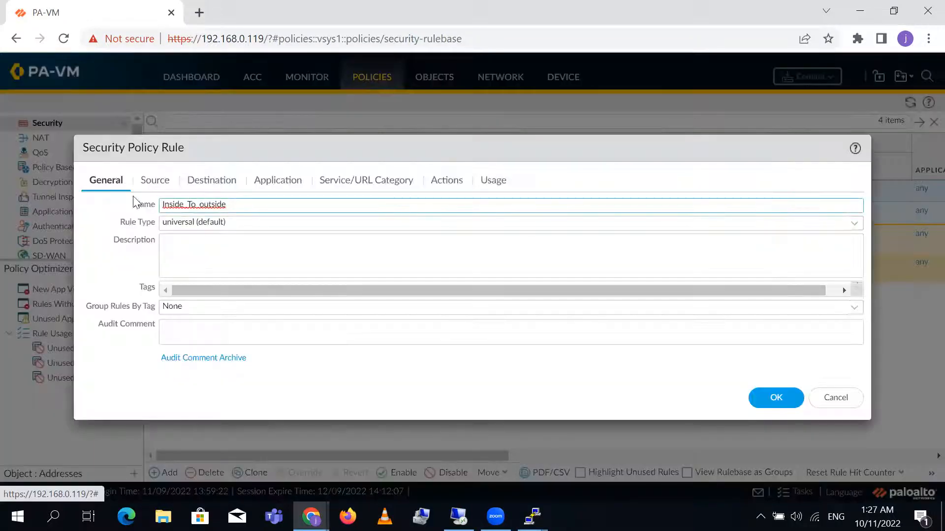
{"action": "left_click", "coordinate": [159, 179]}
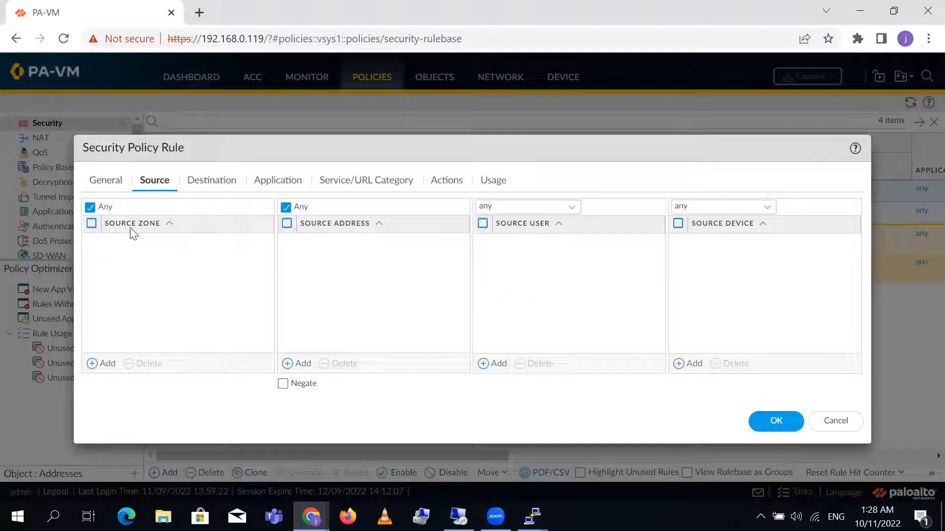
{"action": "left_click", "coordinate": [212, 180]}
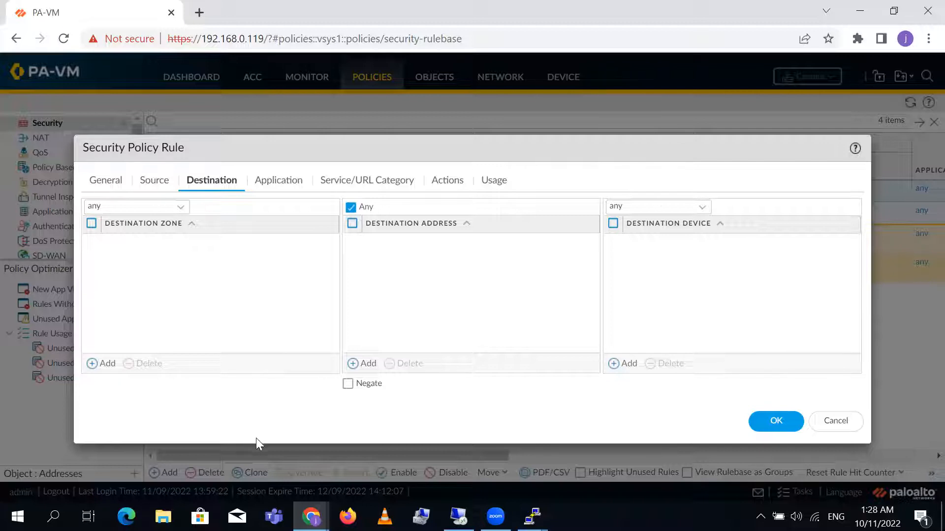
{"action": "mouse_move", "coordinate": [311, 517]}
{"action": "left_click", "coordinate": [235, 466]}
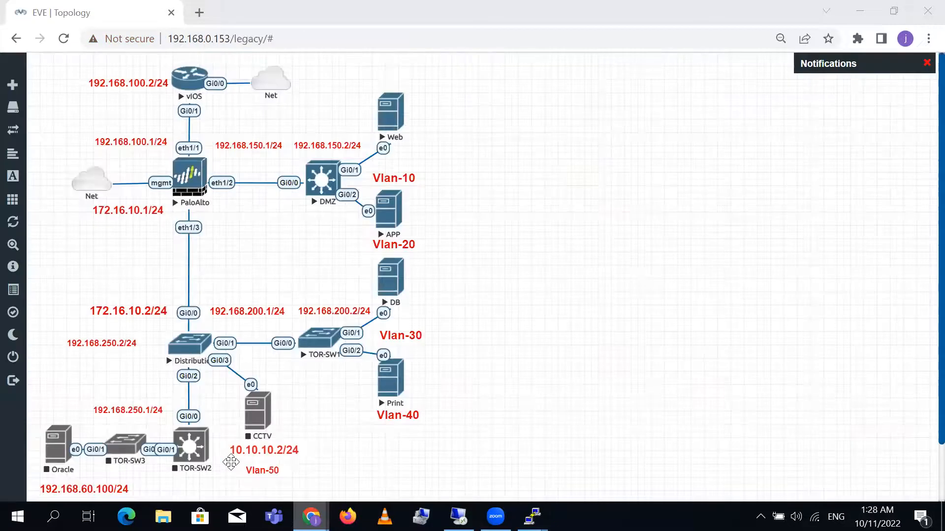
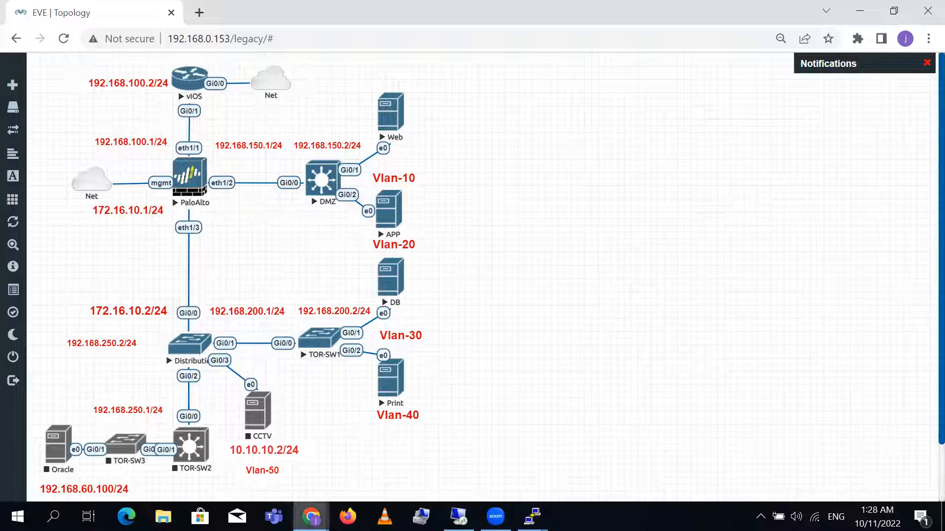
{"action": "mouse_move", "coordinate": [311, 517]}
{"action": "left_click", "coordinate": [377, 475]}
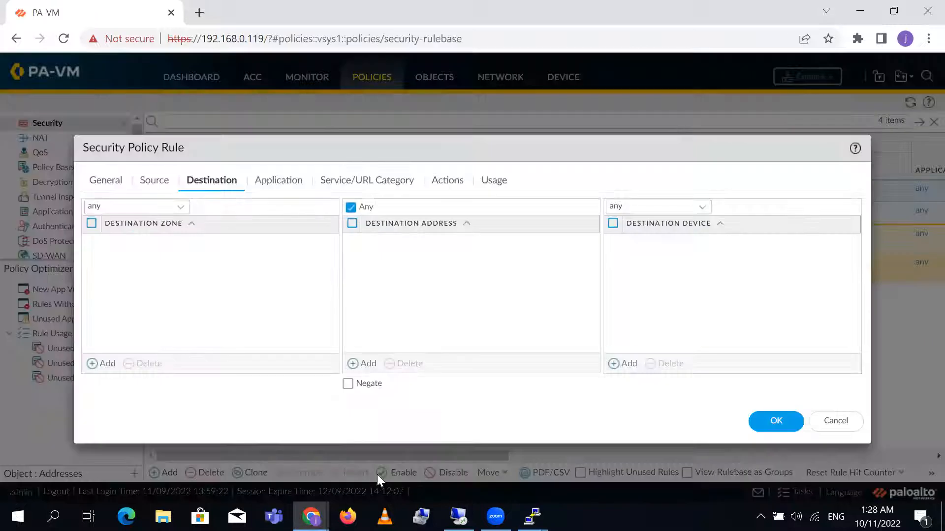
Add Inside as the source zone of the Inside_To_outside security rule.
{"action": "left_click", "coordinate": [153, 181]}
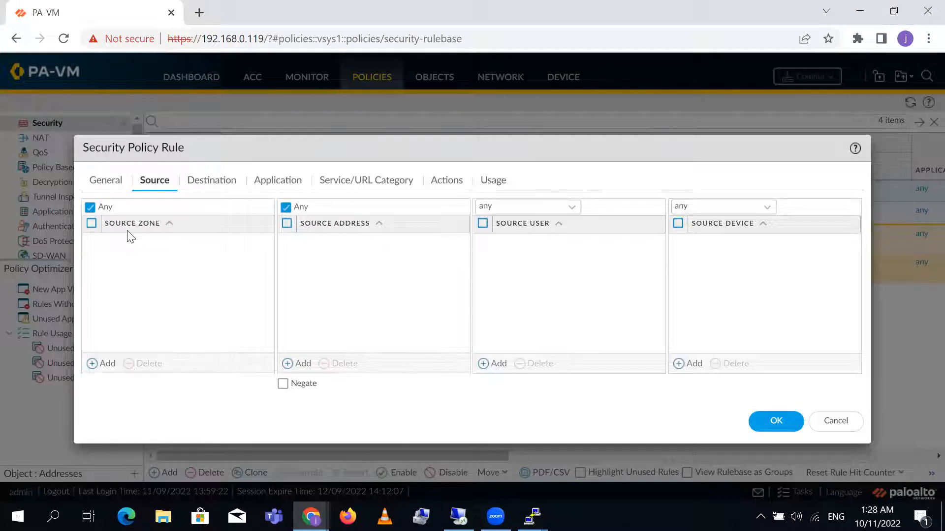
{"action": "left_click", "coordinate": [106, 364]}
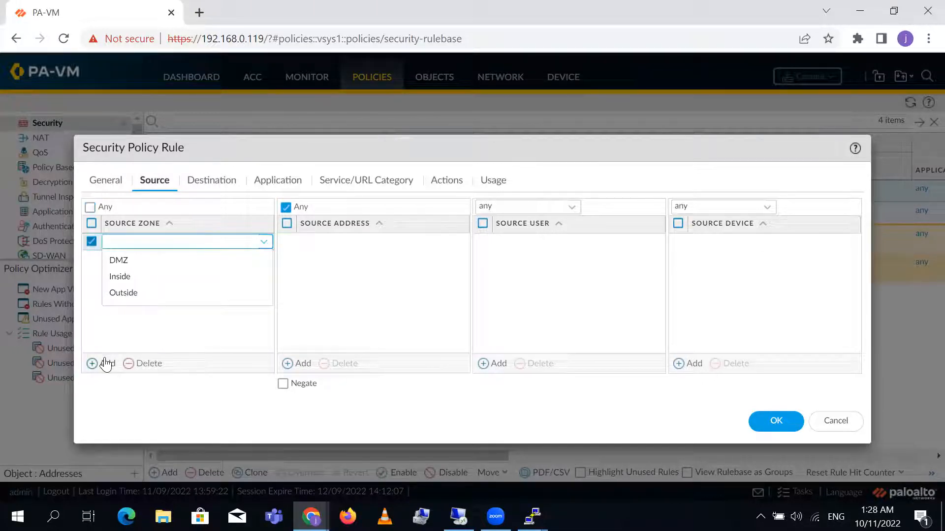
{"action": "left_click", "coordinate": [129, 278]}
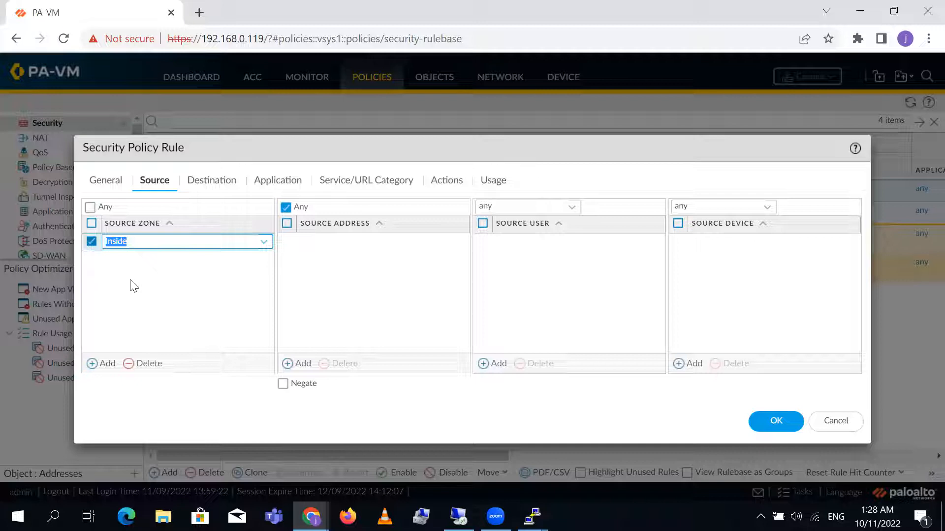
{"action": "left_click_drag", "start_coordinate": [439, 146], "coordinate": [443, 113]}
{"action": "left_click", "coordinate": [109, 152]}
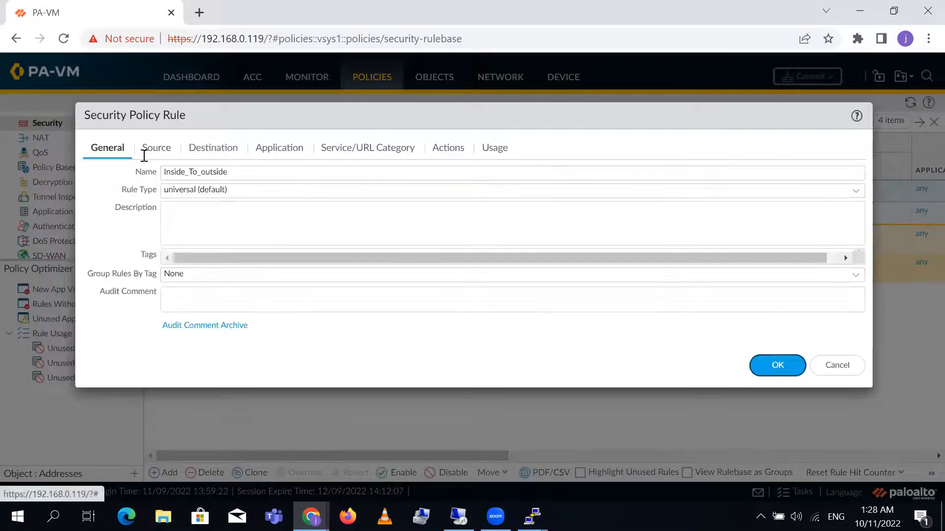
{"action": "left_click", "coordinate": [165, 152]}
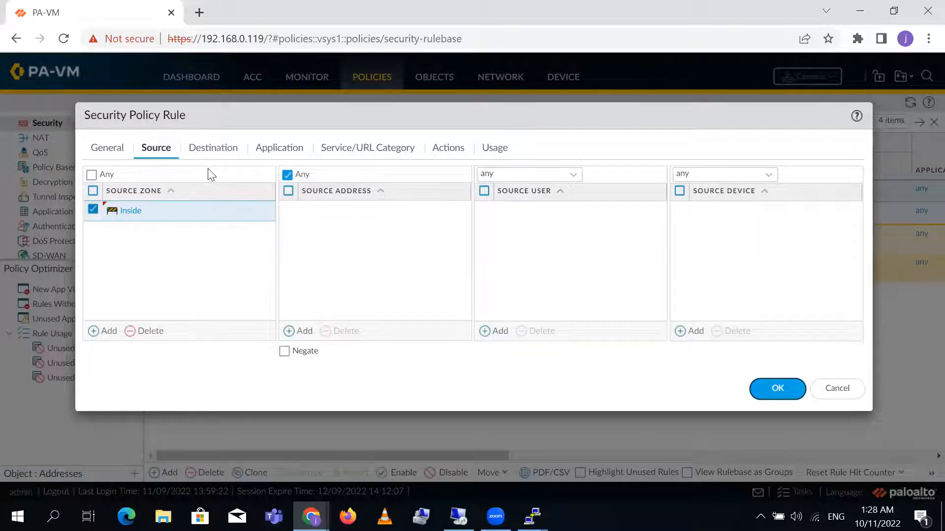
Add Outside as the destination zone of the Inside_To_outside security rule and save the rule.
{"action": "left_click", "coordinate": [218, 151]}
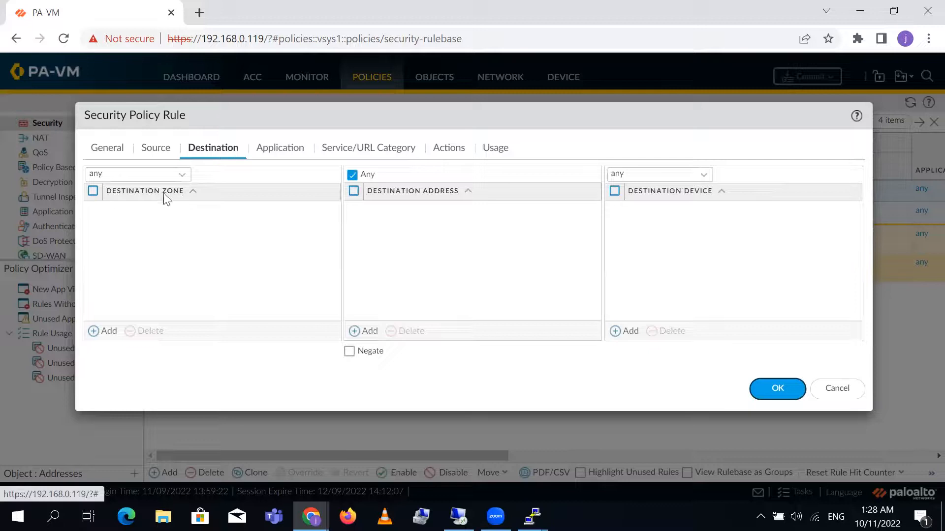
{"action": "left_click", "coordinate": [182, 174]}
{"action": "left_click", "coordinate": [234, 311]}
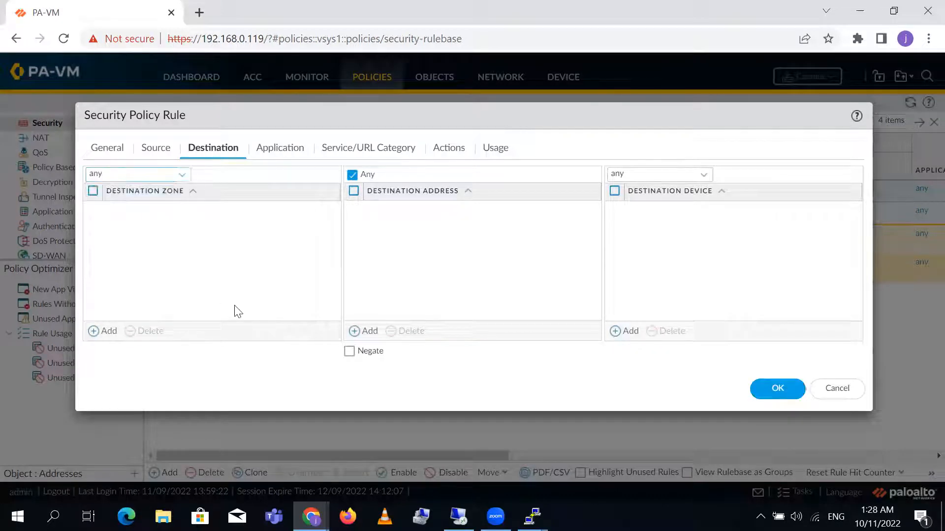
{"action": "left_click", "coordinate": [93, 330]}
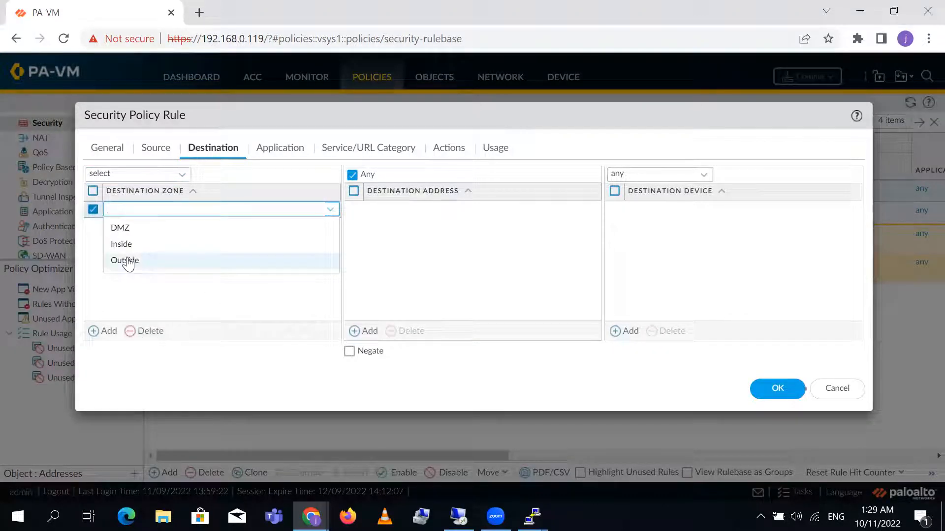
{"action": "left_click", "coordinate": [127, 260]}
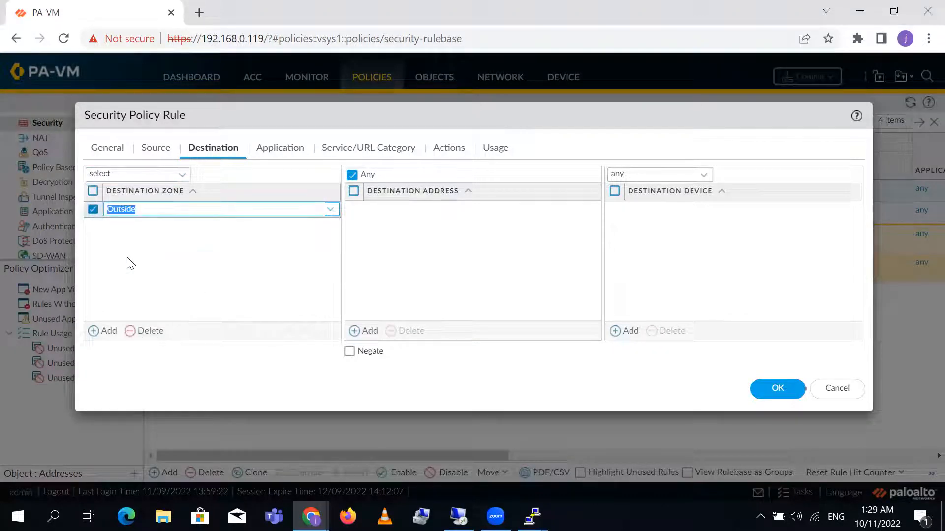
{"action": "left_click", "coordinate": [487, 281]}
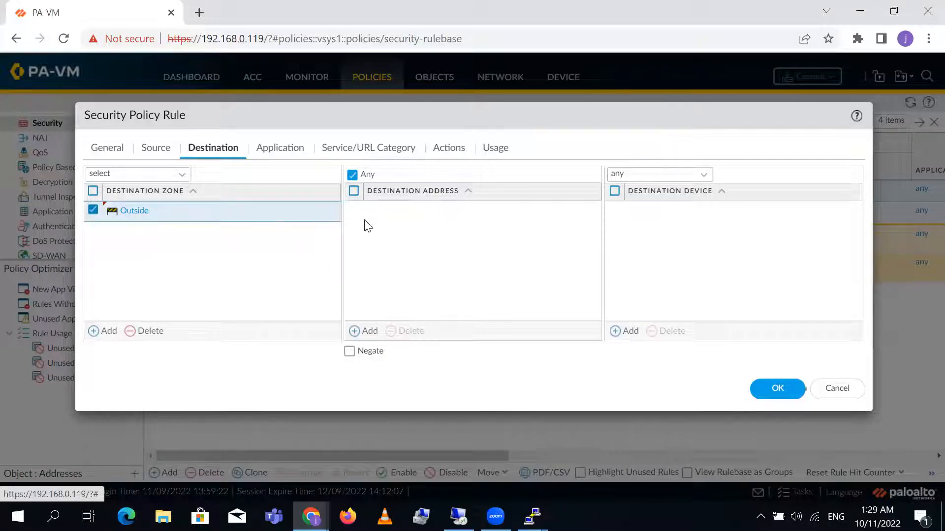
{"action": "left_click", "coordinate": [780, 389]}
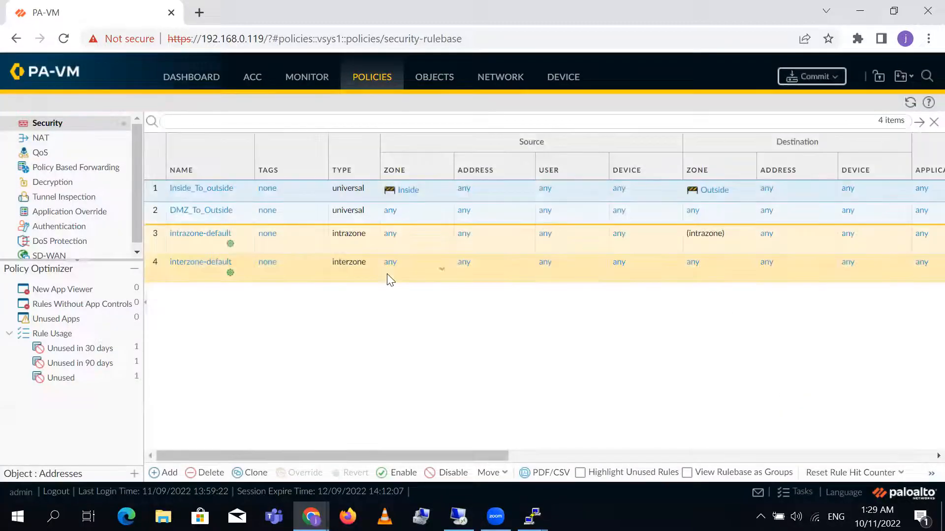
Open the DMZ_To_Outside security rule and add DMZ as its source zone.
{"action": "left_click", "coordinate": [209, 211]}
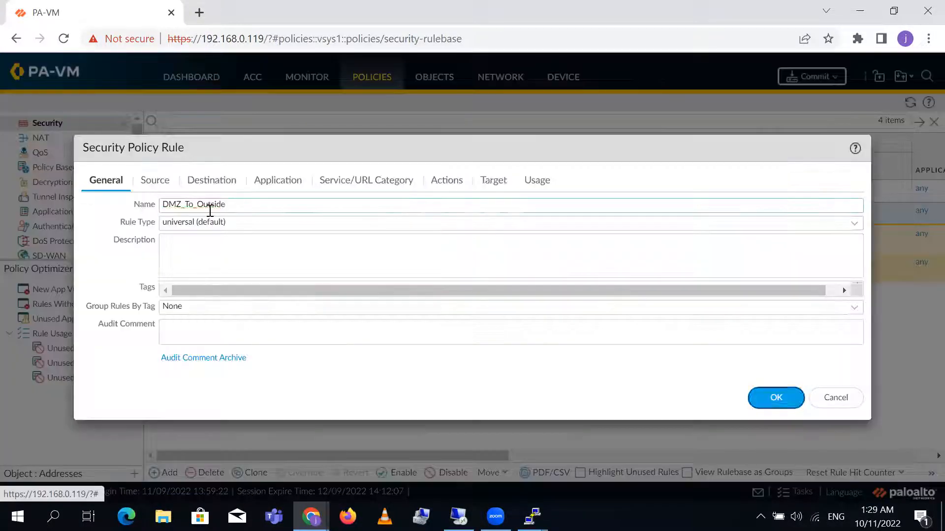
{"action": "left_click", "coordinate": [149, 181]}
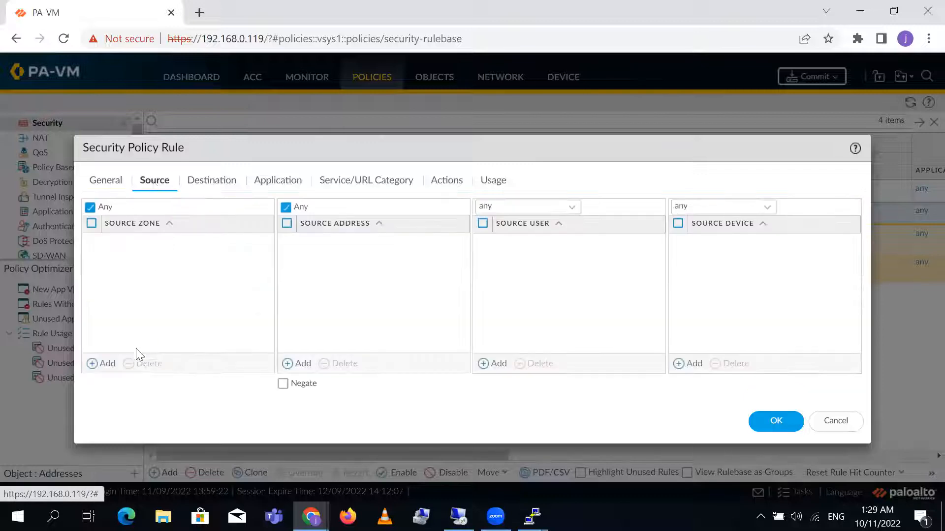
{"action": "left_click", "coordinate": [104, 367]}
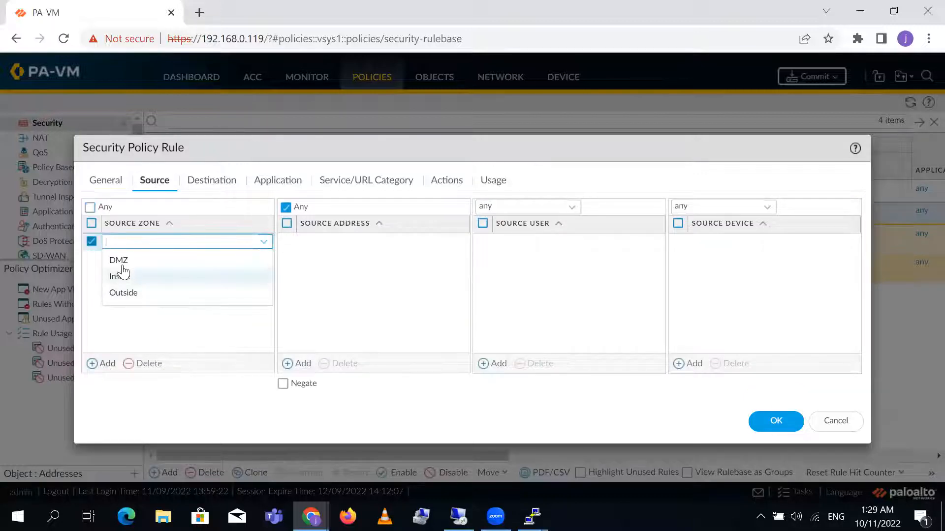
{"action": "left_click", "coordinate": [124, 262]}
Add Outside as the destination zone of the DMZ_To_Outside rule and save the rule.
{"action": "left_click", "coordinate": [222, 181]}
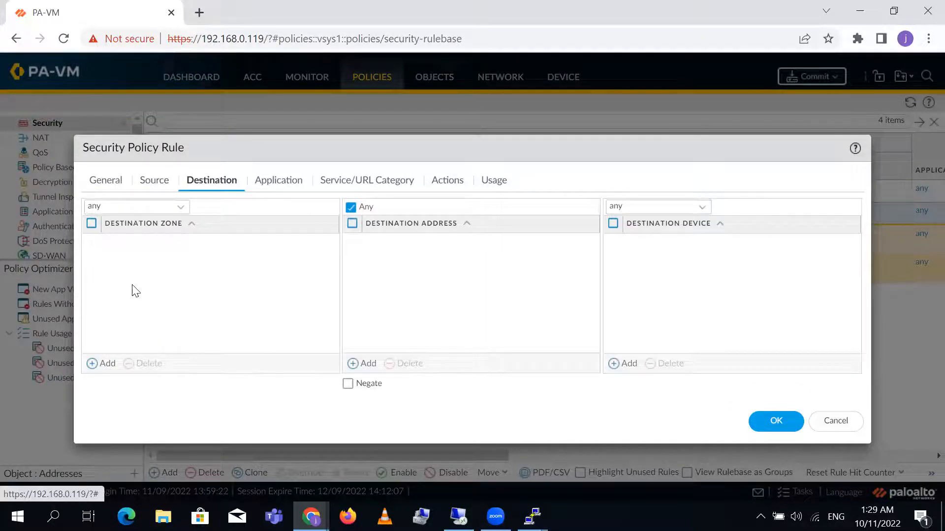
{"action": "left_click", "coordinate": [105, 364]}
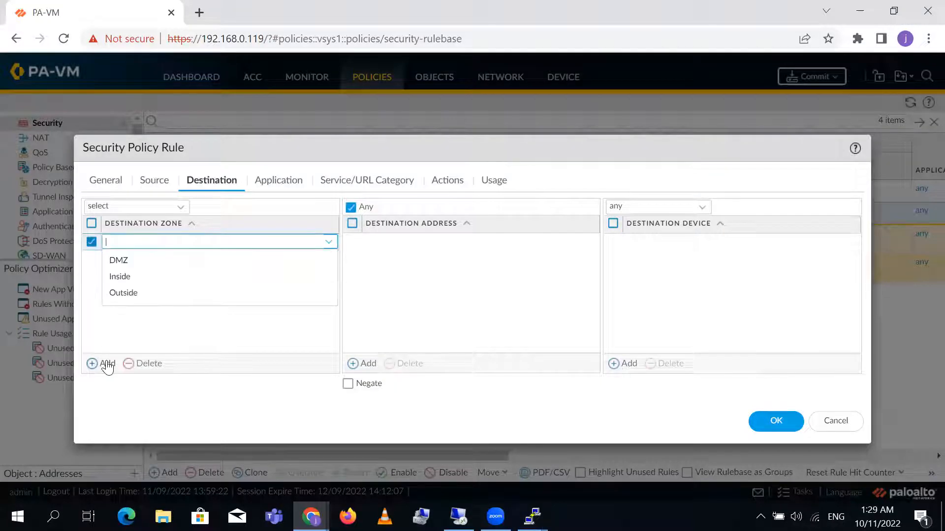
{"action": "left_click", "coordinate": [141, 294]}
{"action": "left_click", "coordinate": [452, 281]}
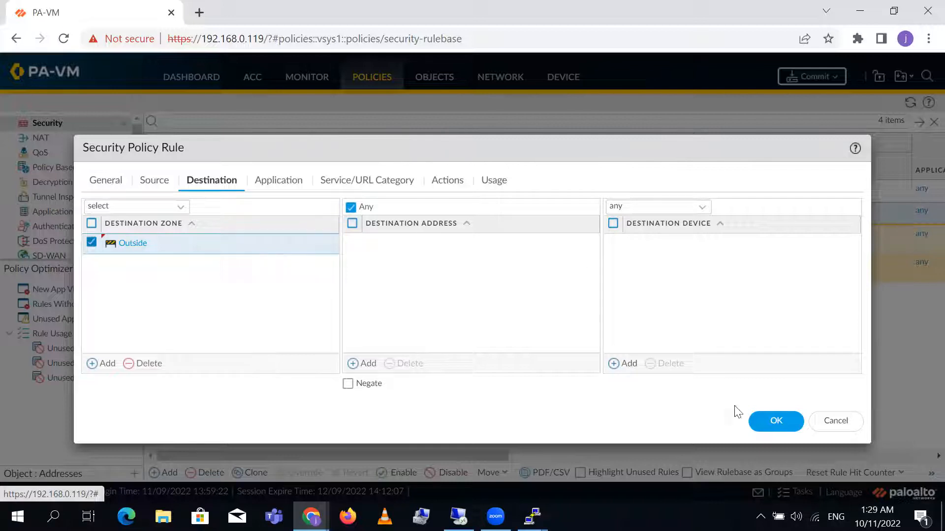
{"action": "left_click", "coordinate": [774, 419]}
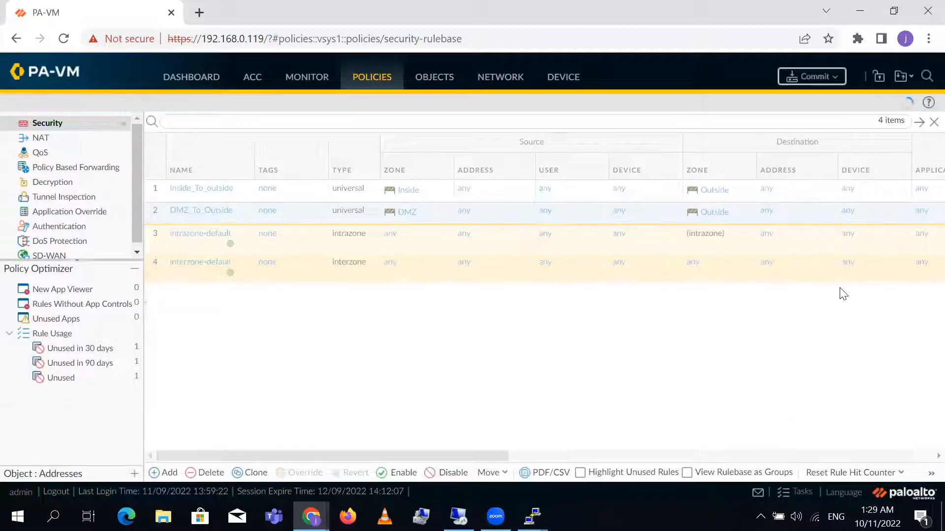
Commit the security rule changes and move the commit status window aside so the rule list stays readable.
{"action": "left_click", "coordinate": [813, 79]}
{"action": "left_click", "coordinate": [585, 440]}
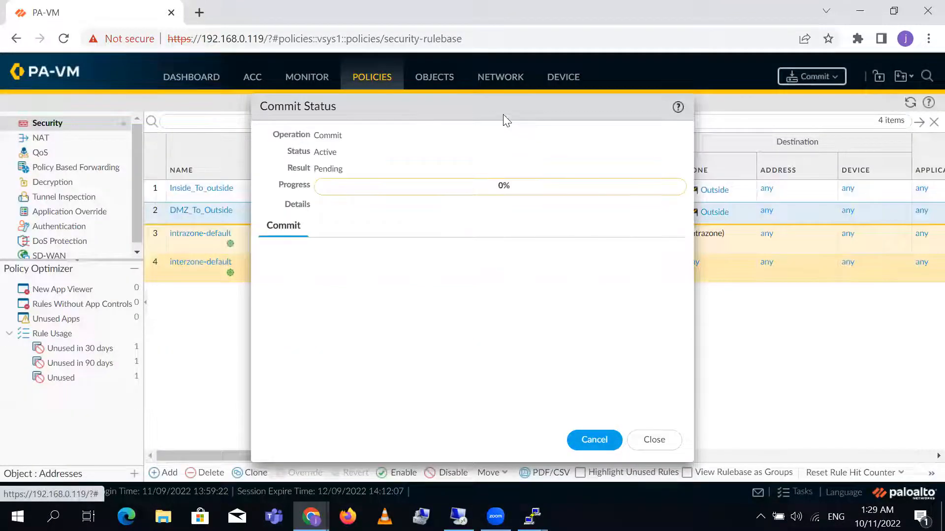
{"action": "left_click_drag", "start_coordinate": [503, 114], "coordinate": [705, 38]}
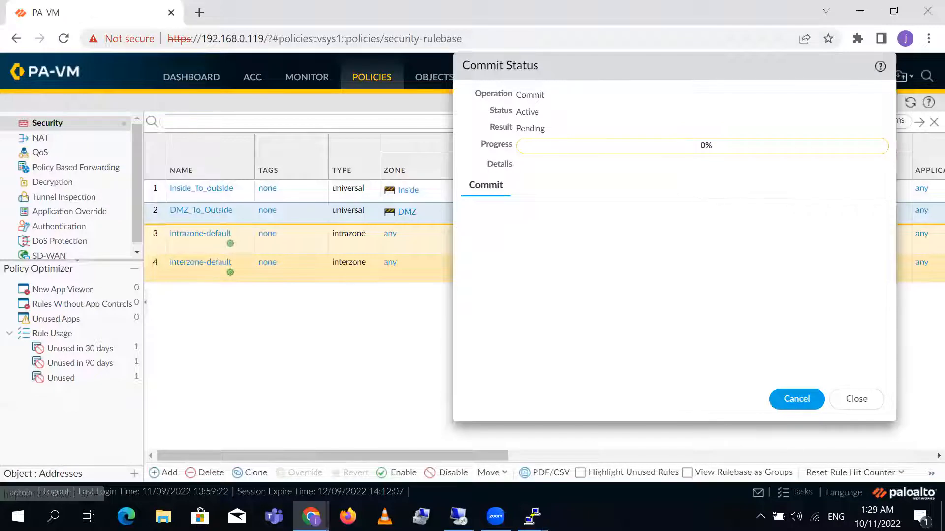
Bring up the DMZ and Distribution consoles side by side beneath the commit progress.
{"action": "left_click", "coordinate": [533, 516]}
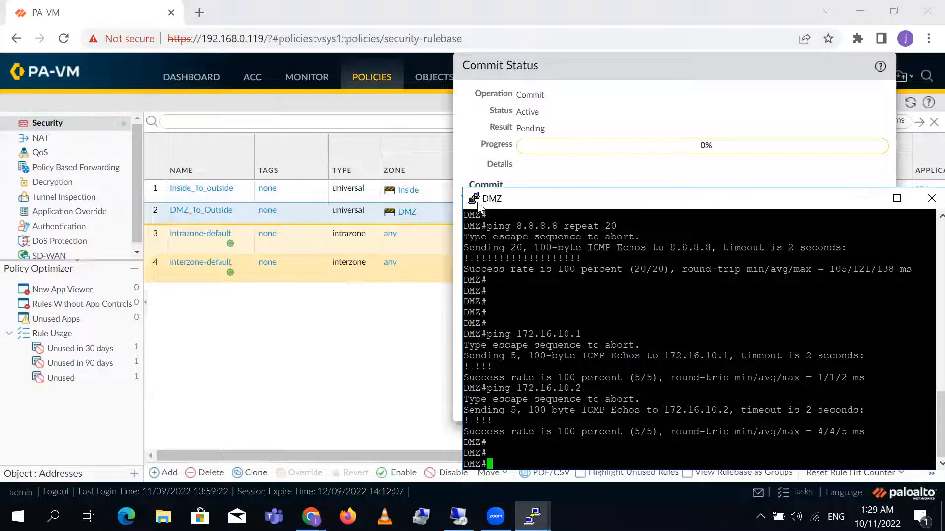
{"action": "left_click_drag", "start_coordinate": [479, 203], "coordinate": [480, 178]}
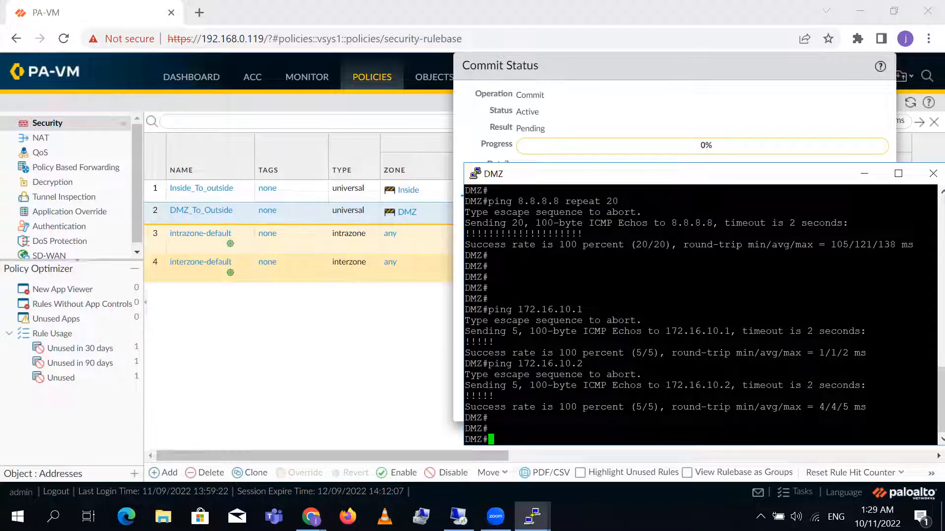
{"action": "mouse_move", "coordinate": [533, 516]}
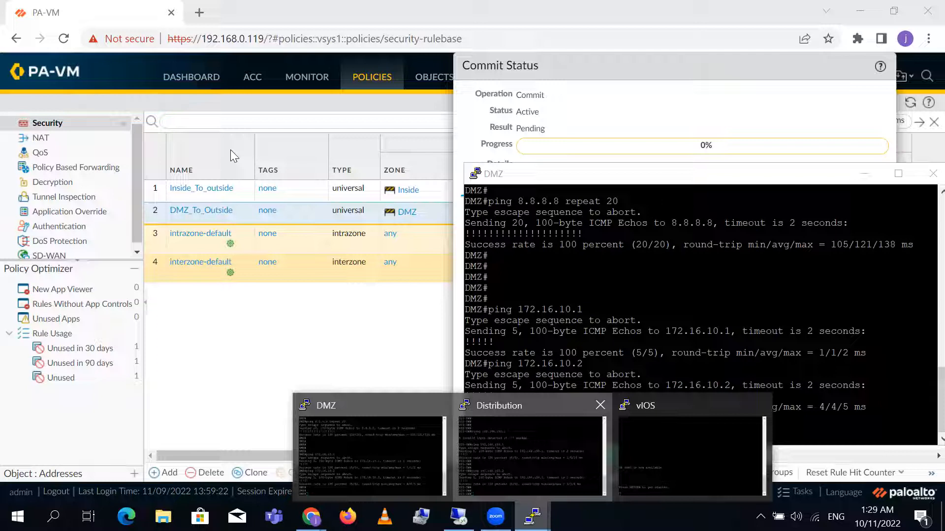
{"action": "left_click", "coordinate": [532, 453]}
{"action": "left_click_drag", "start_coordinate": [531, 178], "coordinate": [532, 196]}
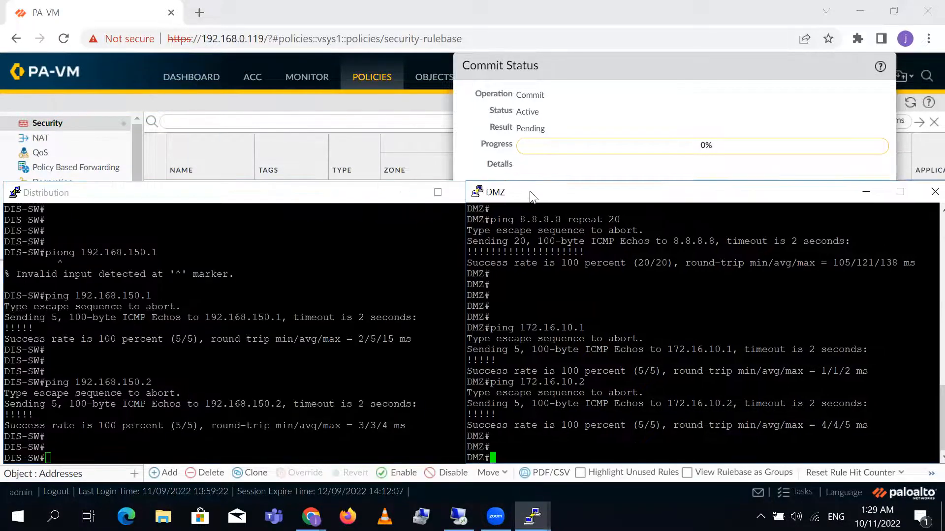
Ping 172.16.10.2 repeatedly from the DMZ console while the commit is running.
{"action": "key", "text": "Return"}
{"action": "key", "text": "Return"}
{"action": "key", "text": "Up"}
{"action": "key", "text": "Return"}
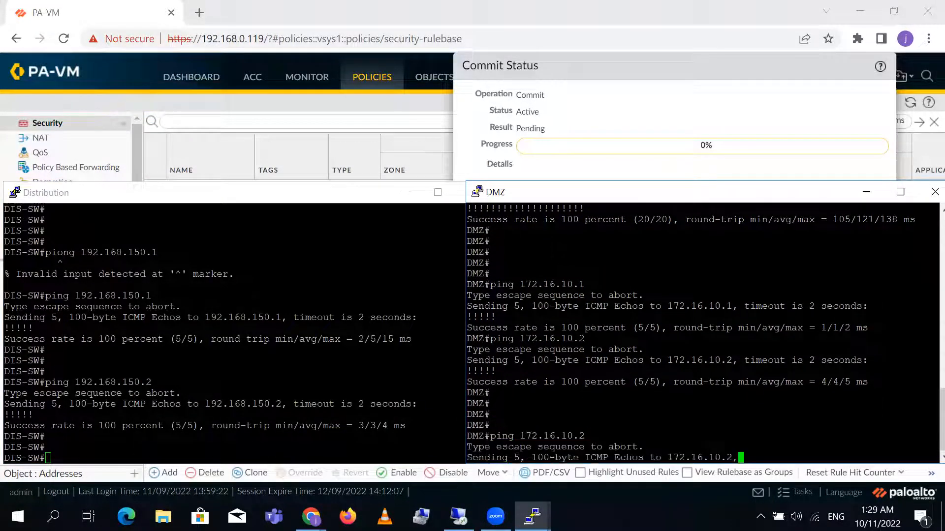
{"action": "key", "text": "Return"}
{"action": "key", "text": "Return"}
{"action": "key", "text": "Return"}
{"action": "key", "text": "Up"}
{"action": "key", "text": "Return"}
{"action": "key", "text": "Return"}
{"action": "key", "text": "Return"}
{"action": "key", "text": "Return"}
{"action": "key", "text": "Up"}
{"action": "key", "text": "Return"}
{"action": "key", "text": "Up"}
{"action": "key", "text": "Return"}
{"action": "key", "text": "Return"}
{"action": "key", "text": "Up"}
{"action": "key", "text": "Return"}
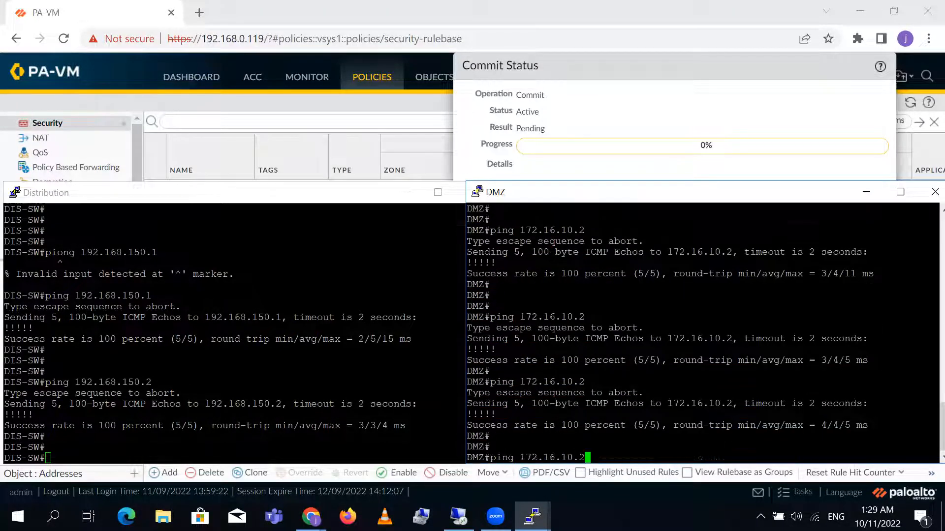
{"action": "key", "text": "Return"}
Switch to the Distribution console and ping 192.168.150.2 with a repeat count of 10.
{"action": "key", "text": "alt+Tab"}
{"action": "key", "text": "Up"}
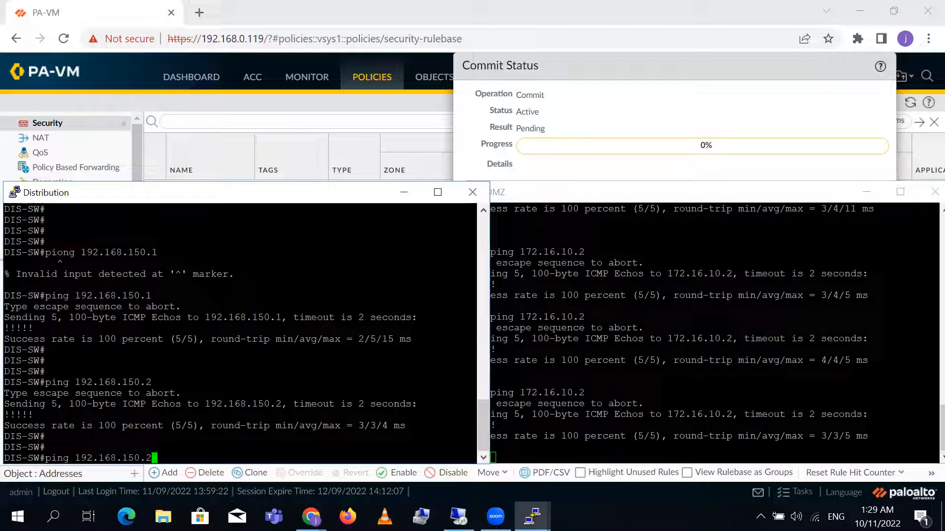
{"action": "type", "text": "rfe"}
{"action": "key", "text": "Tab"}
{"action": "key", "text": "BackSpace"}
{"action": "key", "text": "Tab"}
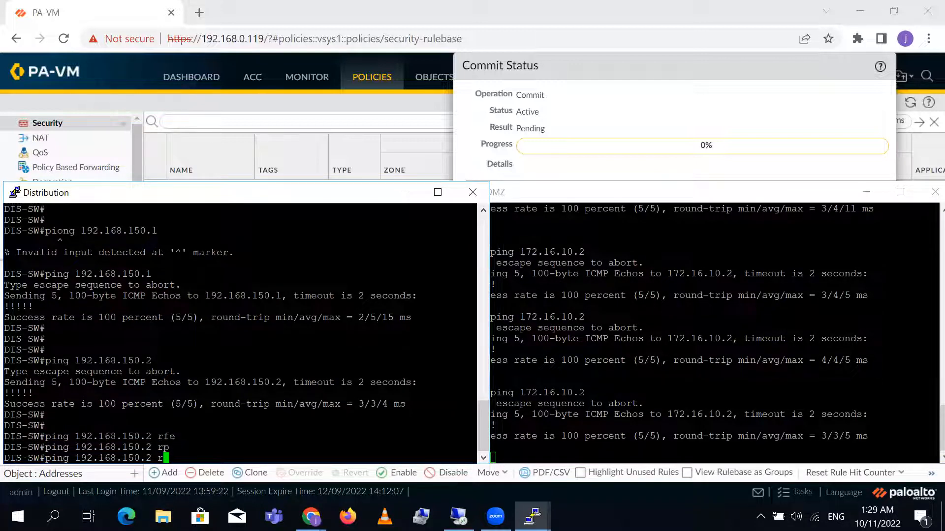
{"action": "type", "text": "rep"}
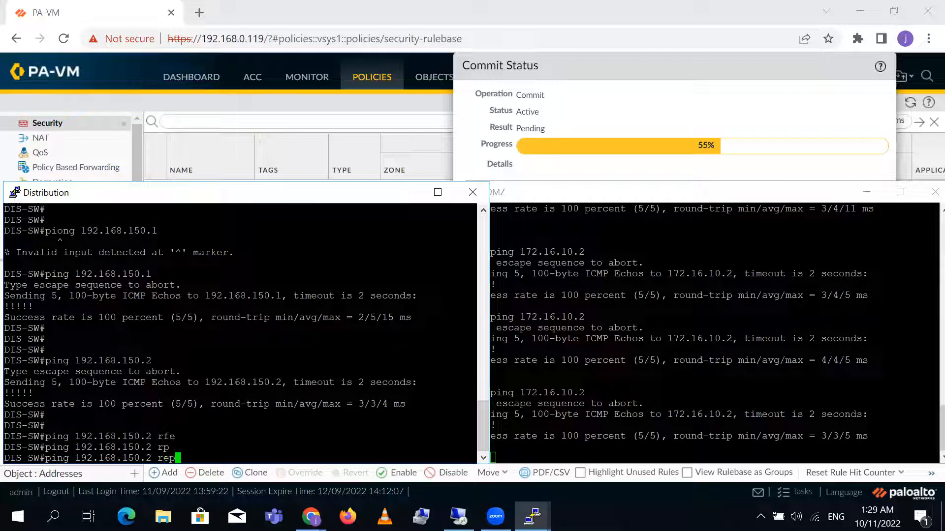
{"action": "key", "text": "Tab"}
{"action": "type", "text": "10"}
{"action": "key", "text": "Return"}
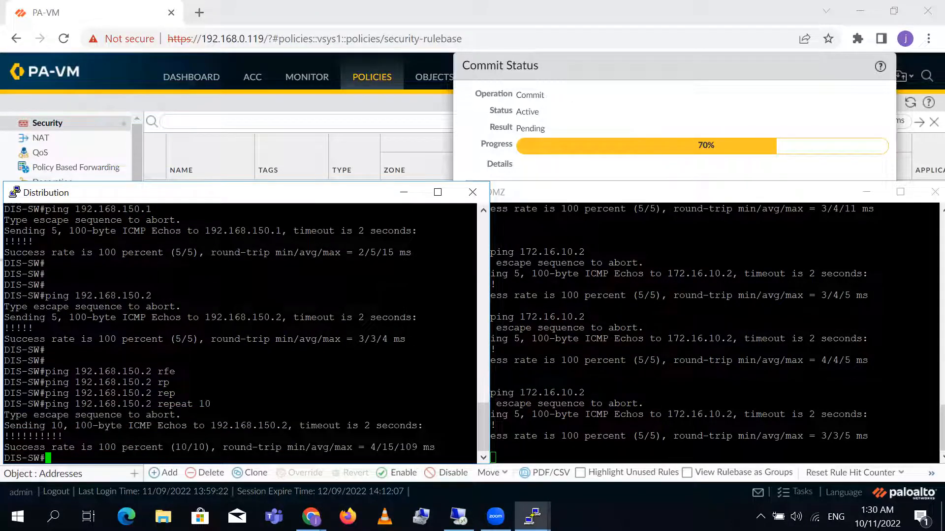
Ping 192.168.150.2 from the Distribution console with the default repeat count.
{"action": "key", "text": "Up"}
{"action": "key", "text": "BackSpace"}
{"action": "key", "text": "BackSpace"}
{"action": "key", "text": "BackSpace"}
{"action": "key", "text": "BackSpace"}
{"action": "key", "text": "BackSpace"}
{"action": "key", "text": "BackSpace"}
{"action": "key", "text": "BackSpace"}
{"action": "key", "text": "BackSpace"}
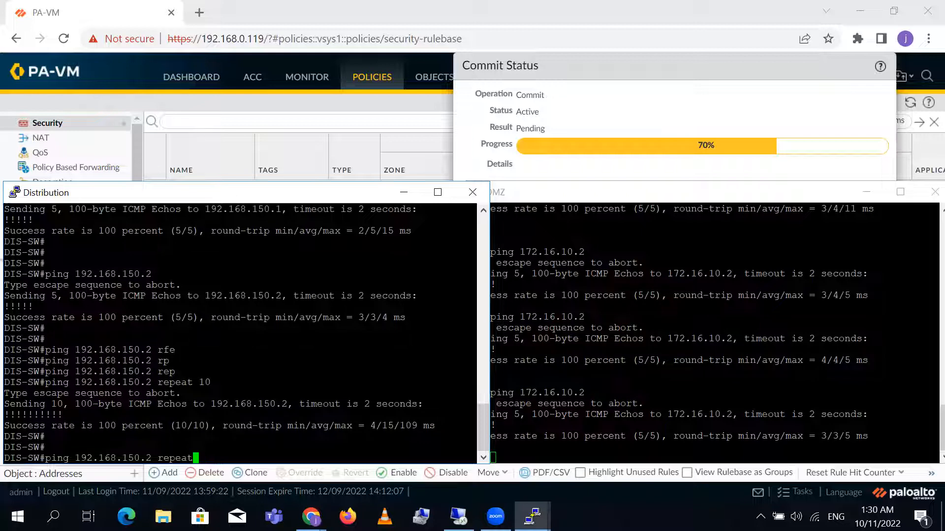
{"action": "key", "text": "Return"}
{"action": "key", "text": "Return"}
{"action": "key", "text": "Return"}
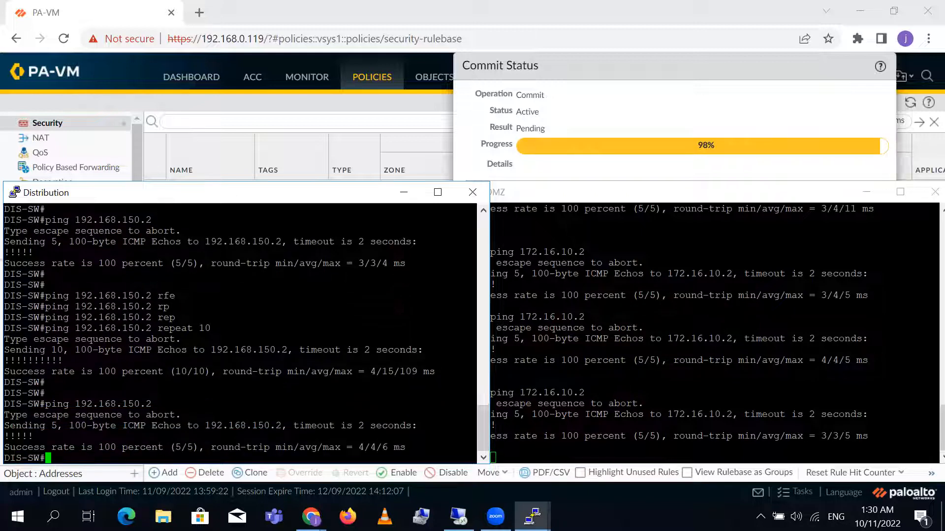
Run the ping to 192.168.150.2 with repeat 10 two more times from the Distribution console.
{"action": "key", "text": "Up"}
{"action": "key", "text": "Up"}
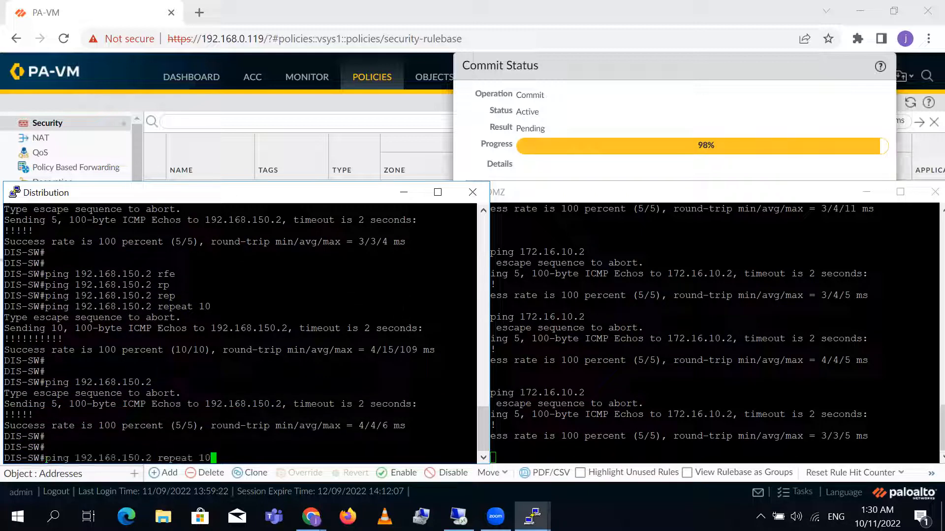
{"action": "key", "text": "Return"}
{"action": "key", "text": "Up"}
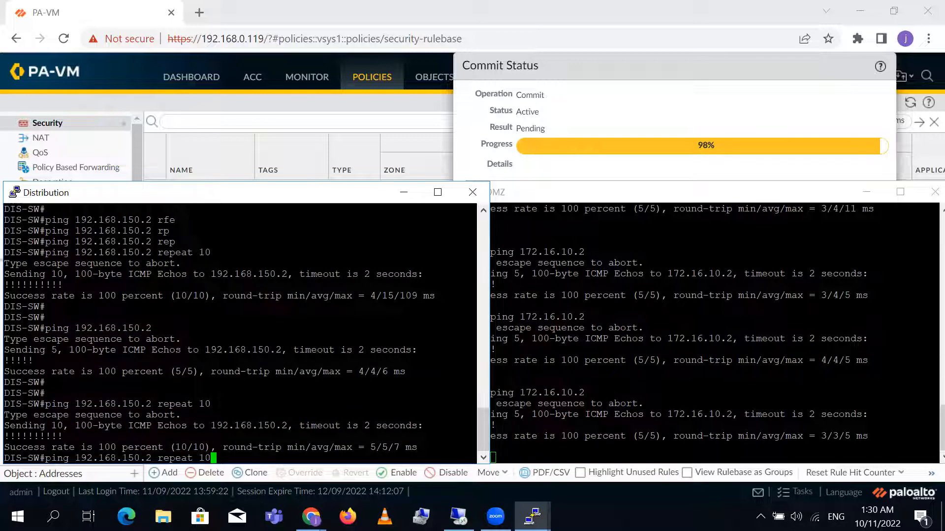
{"action": "key", "text": "Return"}
Return to the DMZ console and ping 172.16.10.2 again as the commit finishes.
{"action": "key", "text": "alt+Tab"}
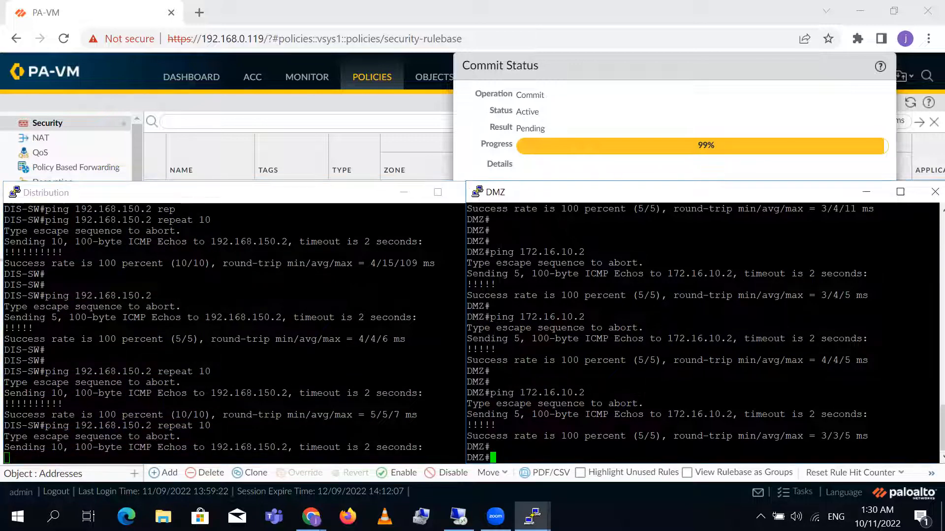
{"action": "key", "text": "Up"}
{"action": "key", "text": "Return"}
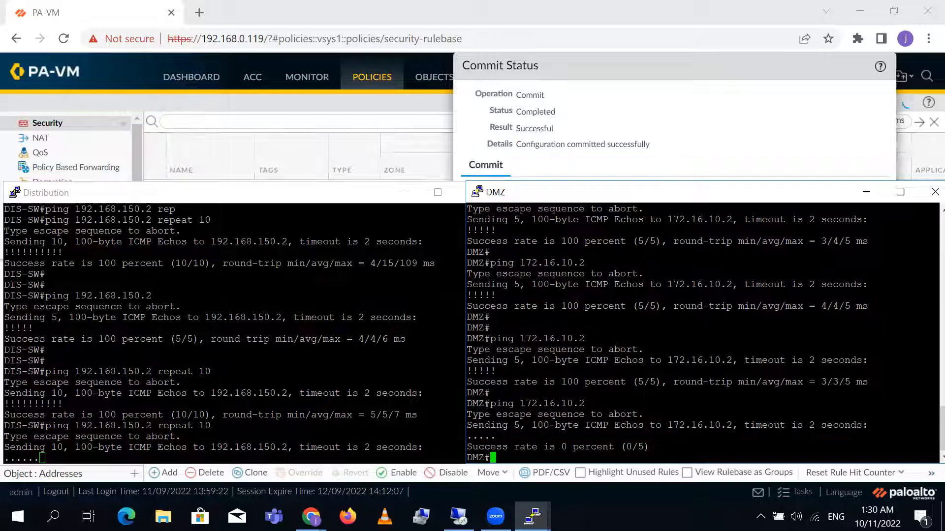
{"action": "key", "text": "Return"}
{"action": "key", "text": "Return"}
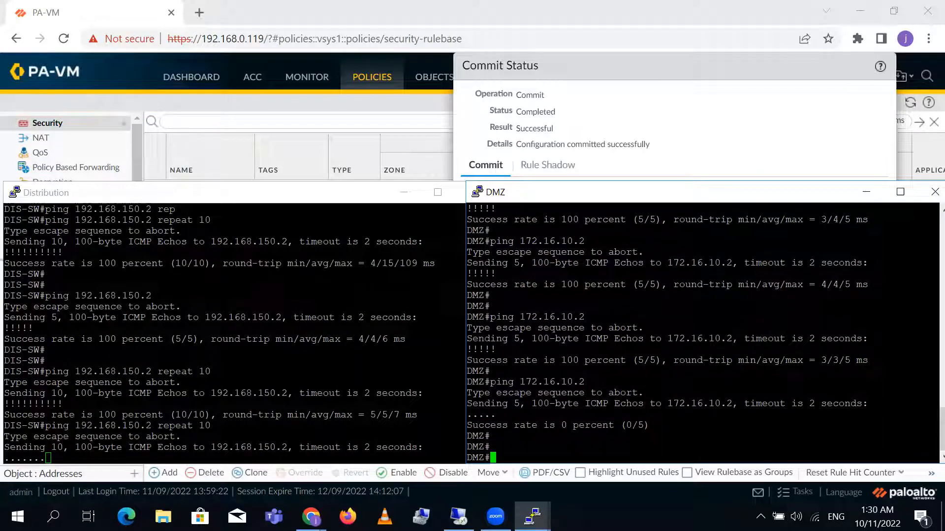
Close the commit status in the firewall's browser window and check the actions and hit counts of the security rules.
{"action": "left_click", "coordinate": [659, 102]}
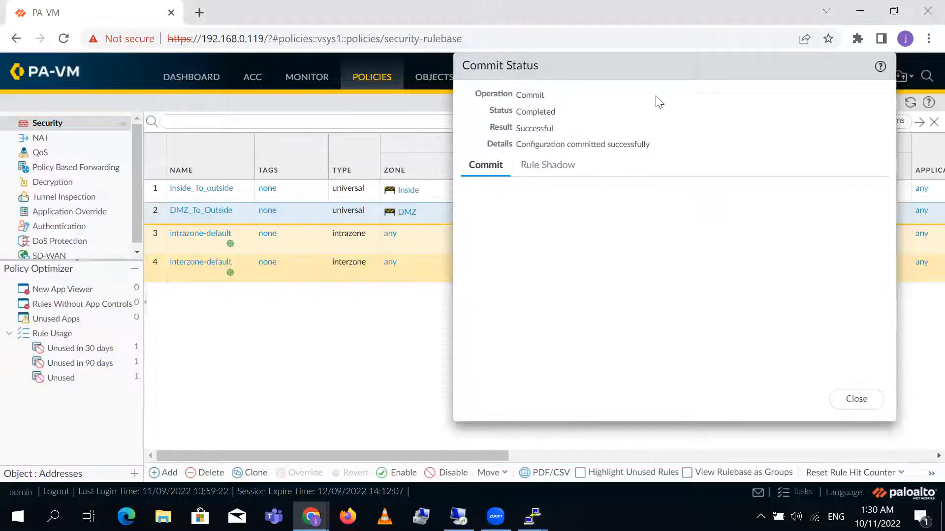
{"action": "left_click", "coordinate": [876, 409]}
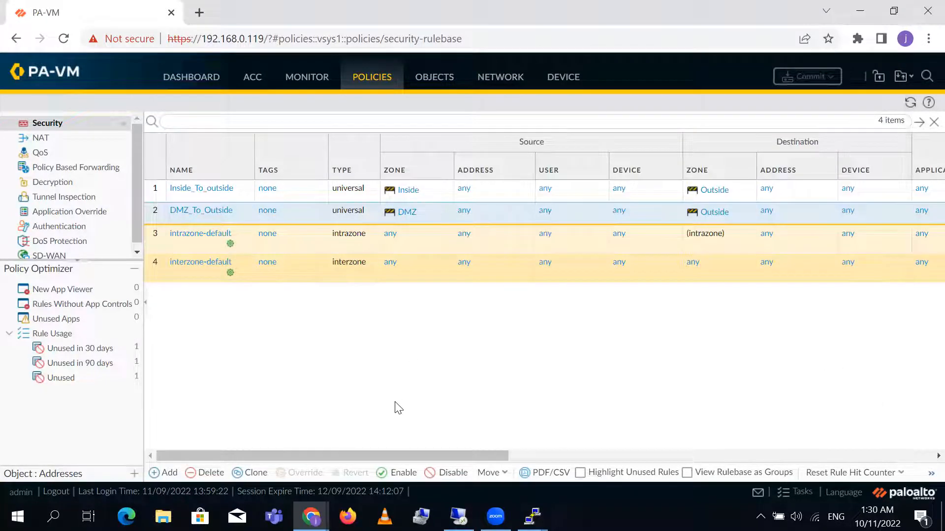
{"action": "left_click_drag", "start_coordinate": [393, 461], "coordinate": [753, 434]}
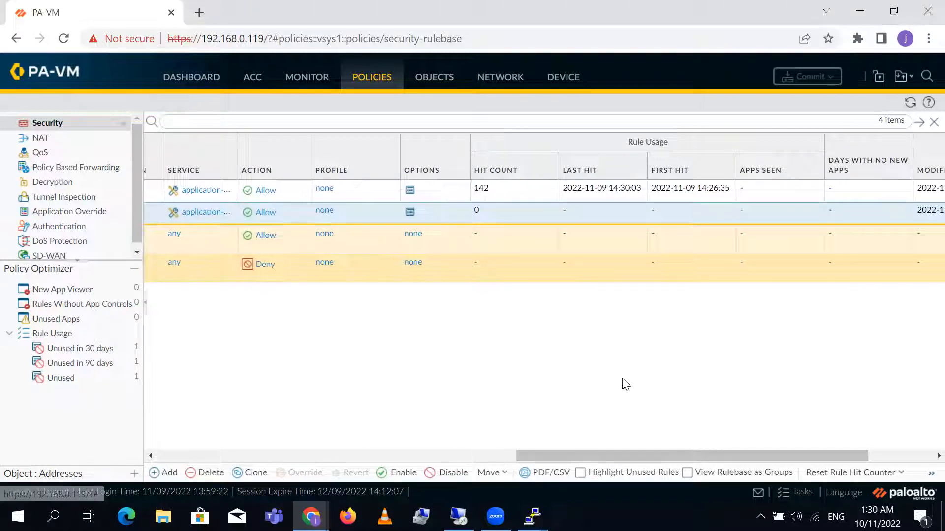
{"action": "left_click_drag", "start_coordinate": [639, 461], "coordinate": [156, 420]}
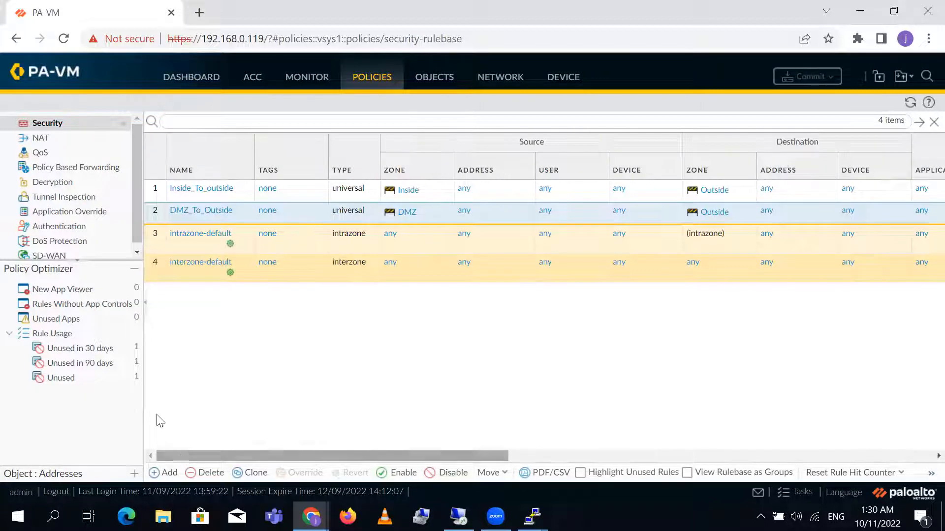
Open the NAT policy list and check the source translation and hit counts of its rules.
{"action": "left_click", "coordinate": [47, 140]}
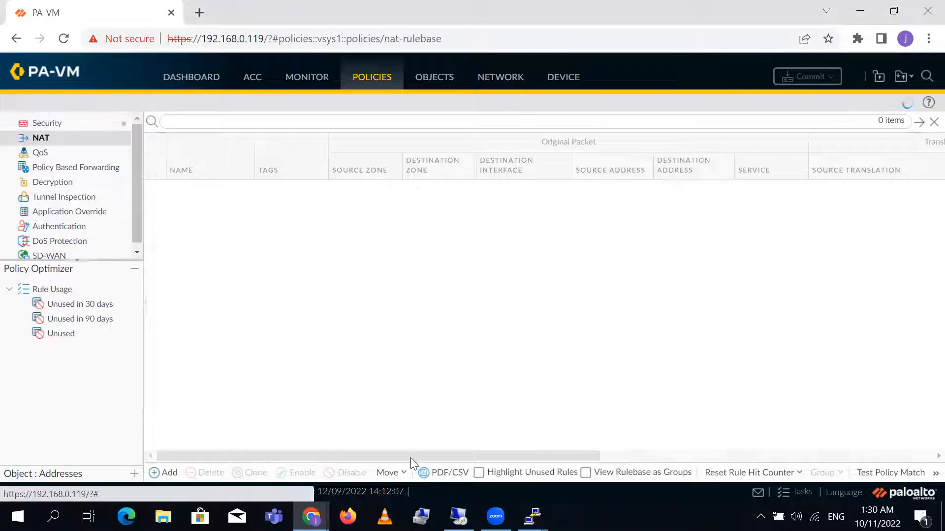
{"action": "left_click_drag", "start_coordinate": [434, 458], "coordinate": [747, 450]}
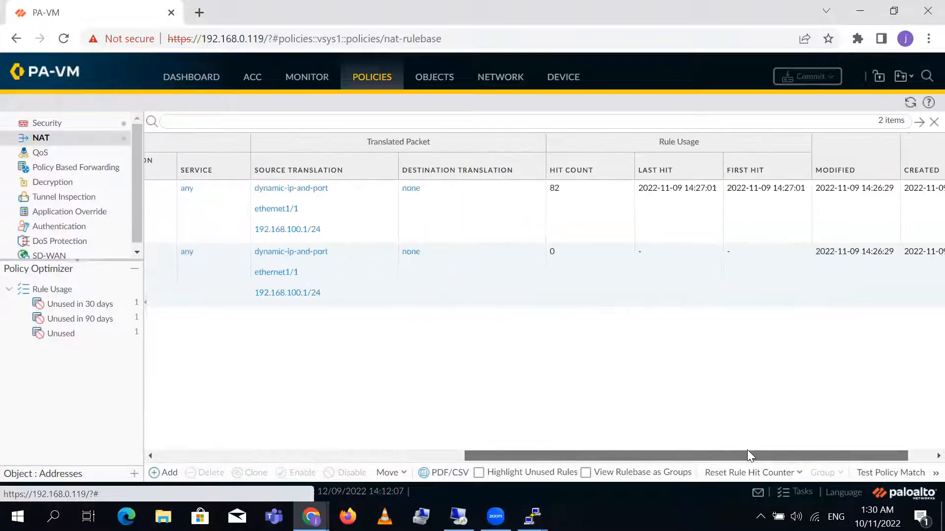
{"action": "left_click_drag", "start_coordinate": [615, 180], "coordinate": [827, 458]}
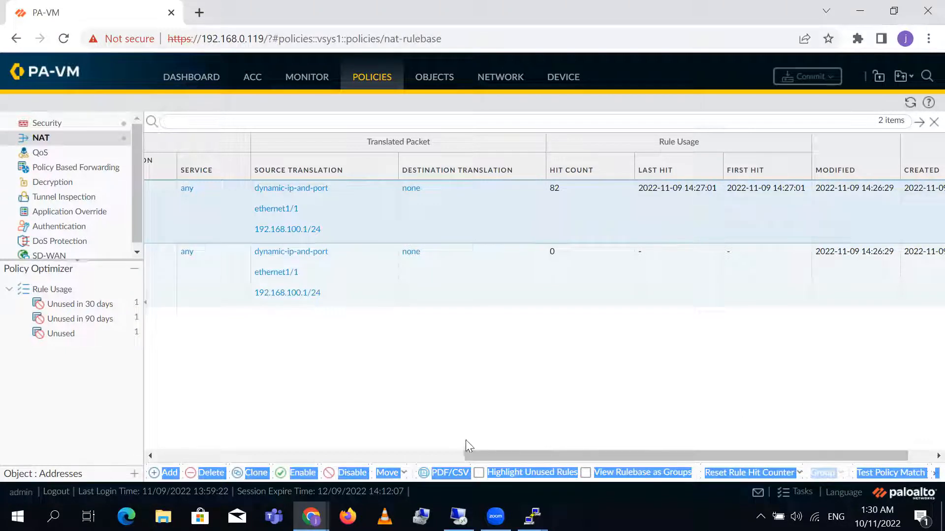
Switch to the DMZ switch's PuTTY console and ping 8.8.8.8.
{"action": "mouse_move", "coordinate": [468, 457]}
{"action": "left_mouse_down"}
{"action": "mouse_move", "coordinate": [203, 472]}
{"action": "mouse_move", "coordinate": [103, 468]}
{"action": "left_mouse_up"}
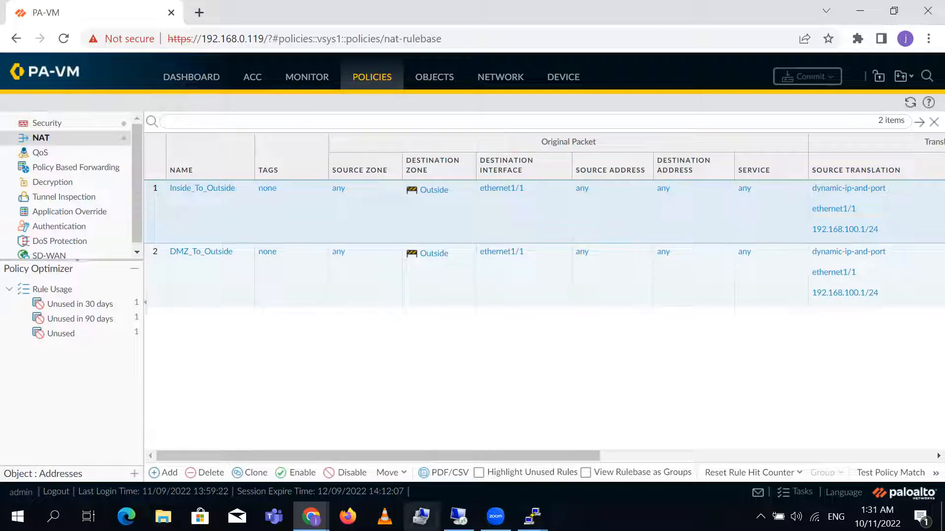
{"action": "mouse_move", "coordinate": [532, 517]}
{"action": "left_click", "coordinate": [353, 465]}
{"action": "key", "text": "Return"}
{"action": "key", "text": "Return"}
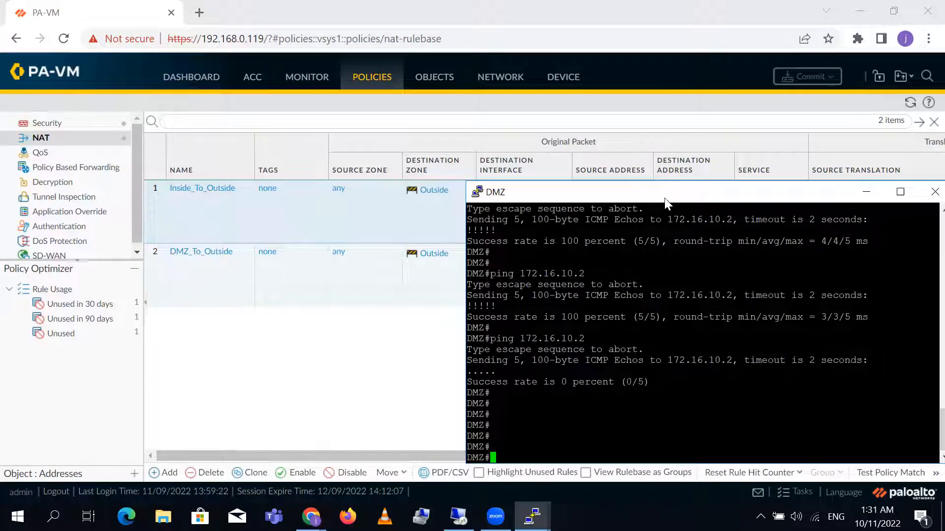
{"action": "left_click_drag", "start_coordinate": [664, 197], "coordinate": [245, 177]}
{"action": "key", "text": "Return"}
{"action": "key", "text": "Return"}
{"action": "type", "text": "ping 8.8.8.8"}
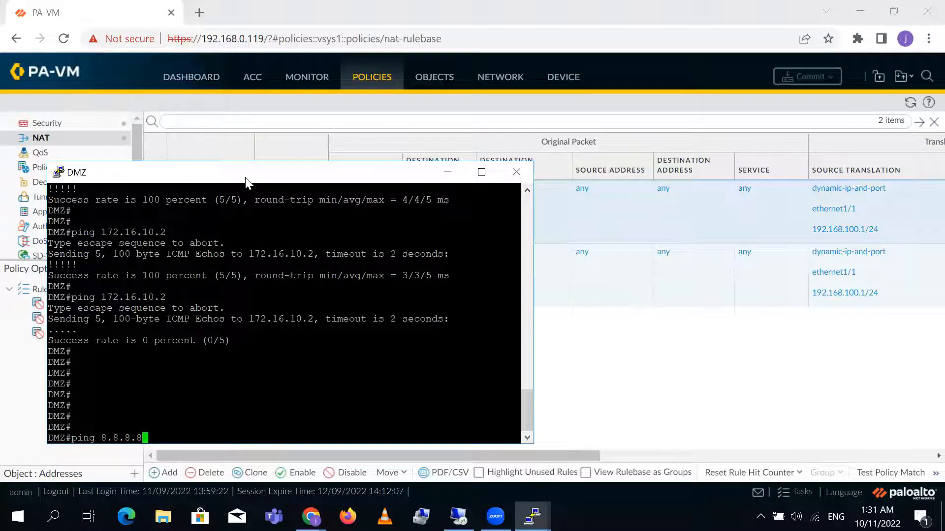
{"action": "key", "text": "Return"}
{"action": "key", "text": "Return"}
{"action": "key", "text": "Return"}
Ping google.com from the DMZ switch to test name resolution and internet access.
{"action": "type", "text": "pin"}
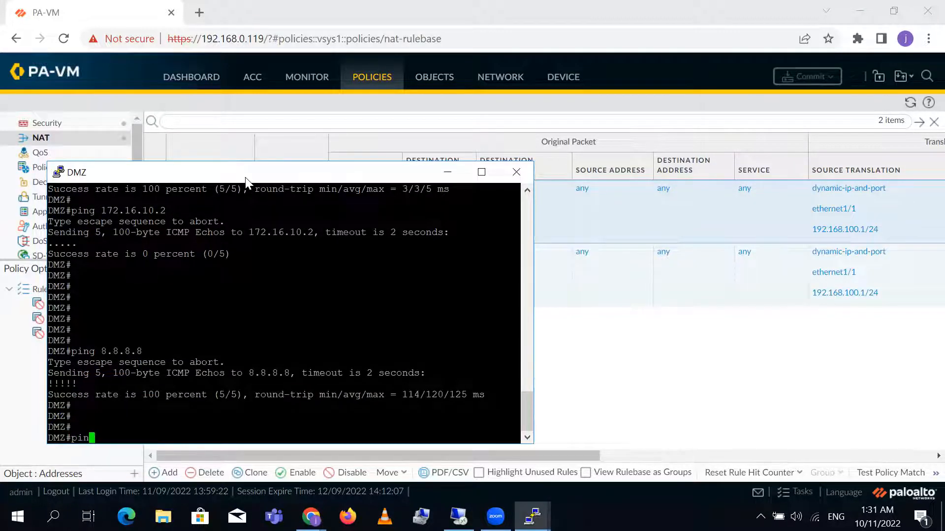
{"action": "type", "text": "g google.com"}
{"action": "key", "text": "Return"}
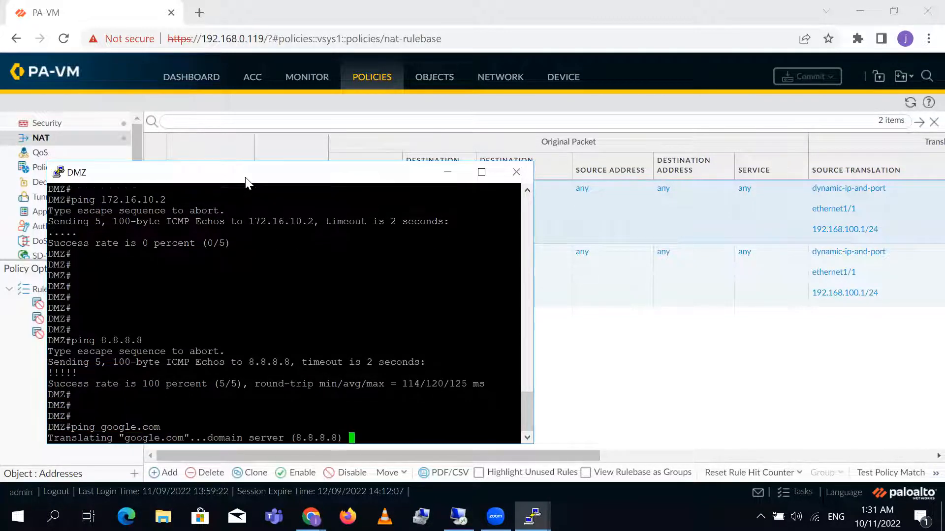
{"action": "key", "text": "Return"}
{"action": "key", "text": "Return"}
{"action": "key", "text": "Return"}
{"action": "key", "text": "Return"}
Ping cnn.com from the DMZ switch.
{"action": "type", "text": "ping"}
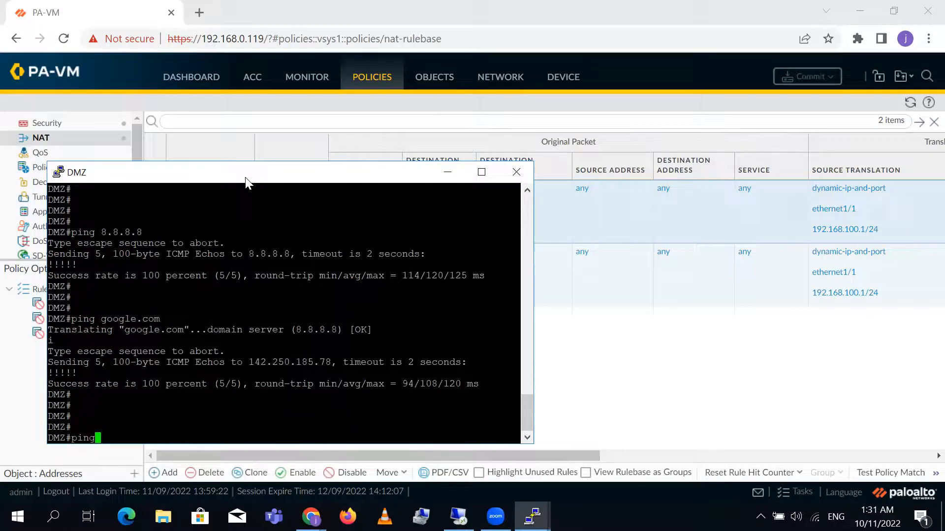
{"action": "type", "text": " cnn.c"}
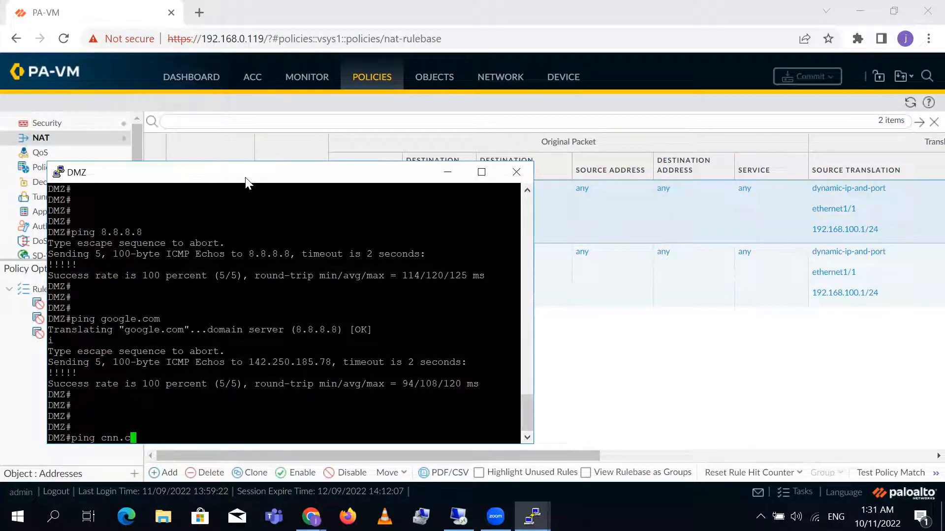
{"action": "type", "text": "om"}
{"action": "key", "text": "Return"}
{"action": "key", "text": "Return"}
{"action": "key", "text": "Return"}
{"action": "key", "text": "Return"}
{"action": "key", "text": "Return"}
{"action": "key", "text": "Return"}
Ping bbc.com from the DMZ switch.
{"action": "type", "text": "ping bbc.com"}
{"action": "key", "text": "Return"}
{"action": "key", "text": "Return"}
{"action": "key", "text": "Return"}
{"action": "key", "text": "Return"}
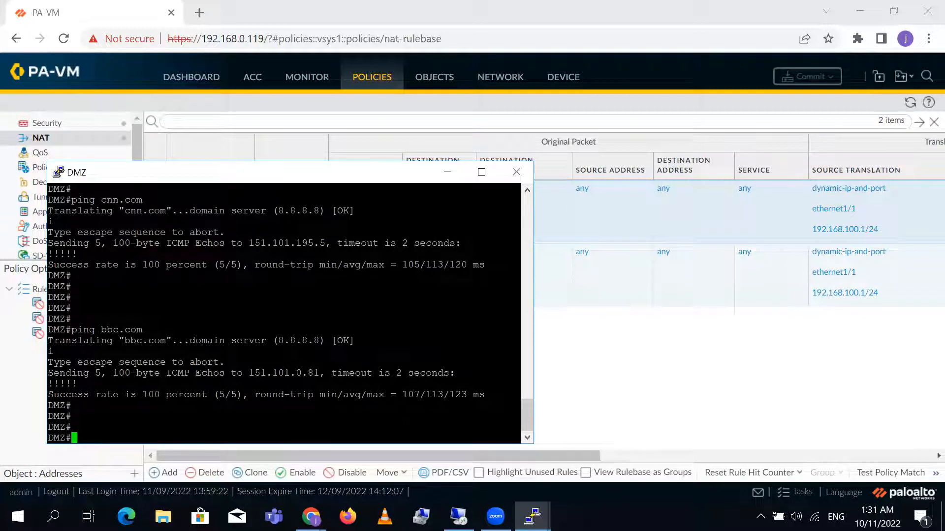
Switch to the Distribution switch's console and ping google.com from the inside network.
{"action": "left_click", "coordinate": [532, 517]}
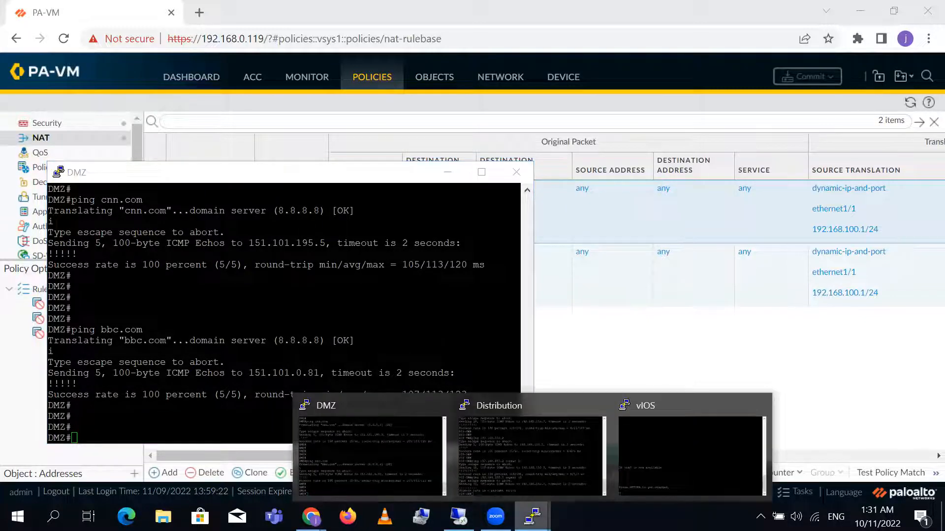
{"action": "left_click", "coordinate": [506, 470]}
{"action": "type", "text": "pin"}
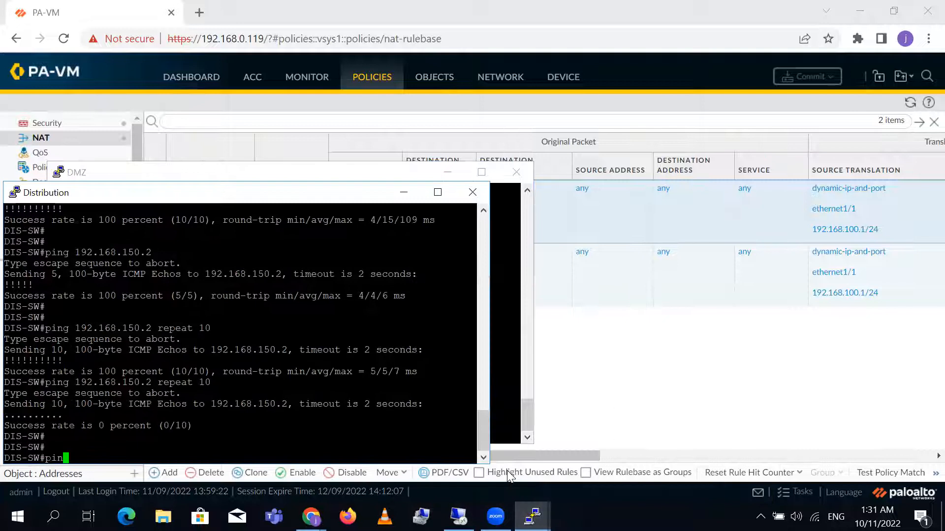
{"action": "type", "text": "g google.com"}
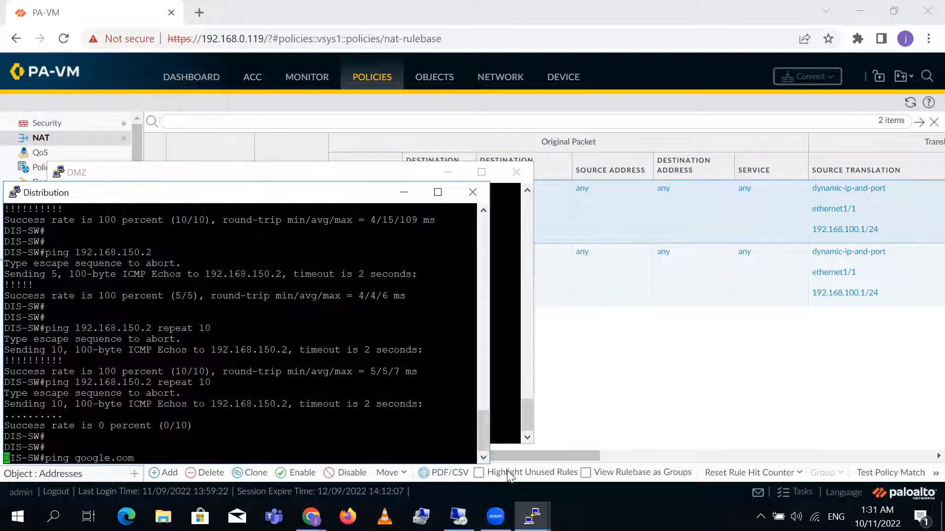
{"action": "key", "text": "Return"}
{"action": "key", "text": "Return"}
{"action": "key", "text": "Return"}
{"action": "key", "text": "Return"}
{"action": "key", "text": "Return"}
Ping cnn.com from the Distribution switch.
{"action": "type", "text": "ping"}
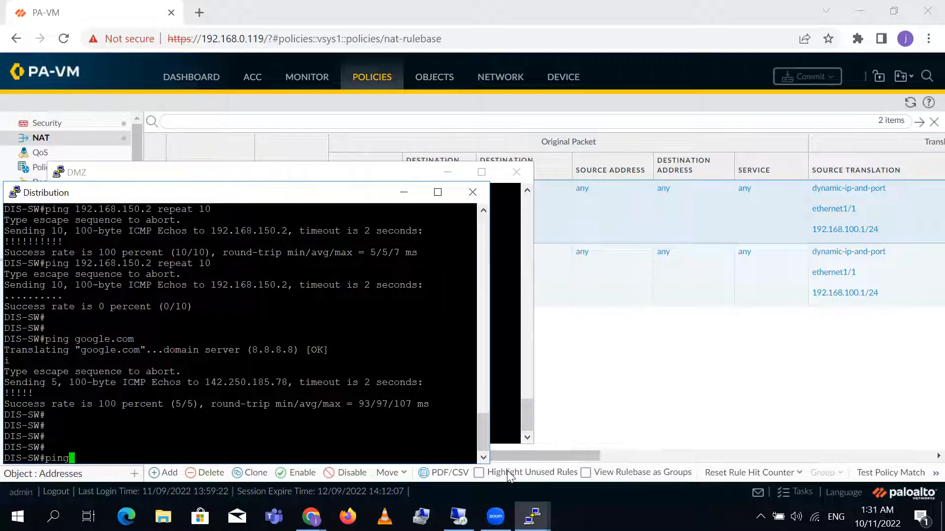
{"action": "type", "text": " cnn.com"}
{"action": "key", "text": "Return"}
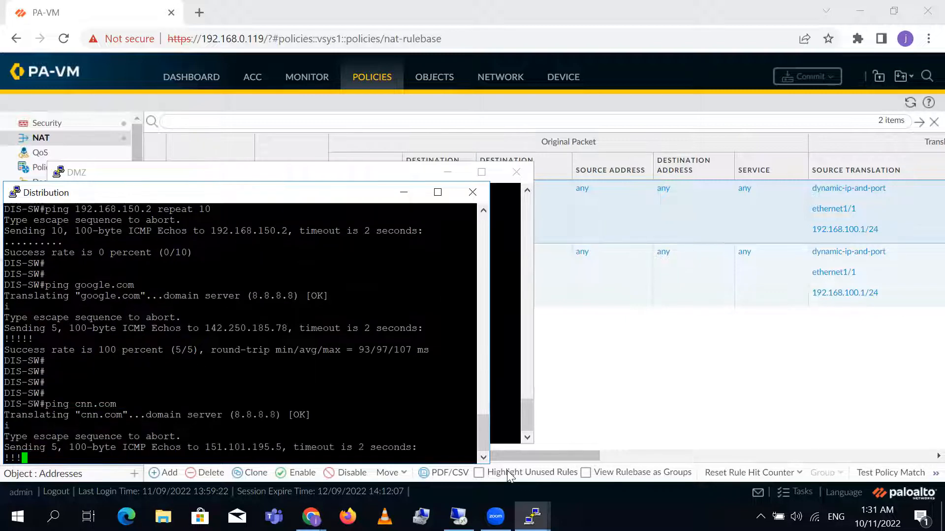
{"action": "key", "text": "Return"}
{"action": "key", "text": "Return"}
{"action": "key", "text": "Return"}
Ping bbc.com from the Distribution switch.
{"action": "type", "text": "ping b"}
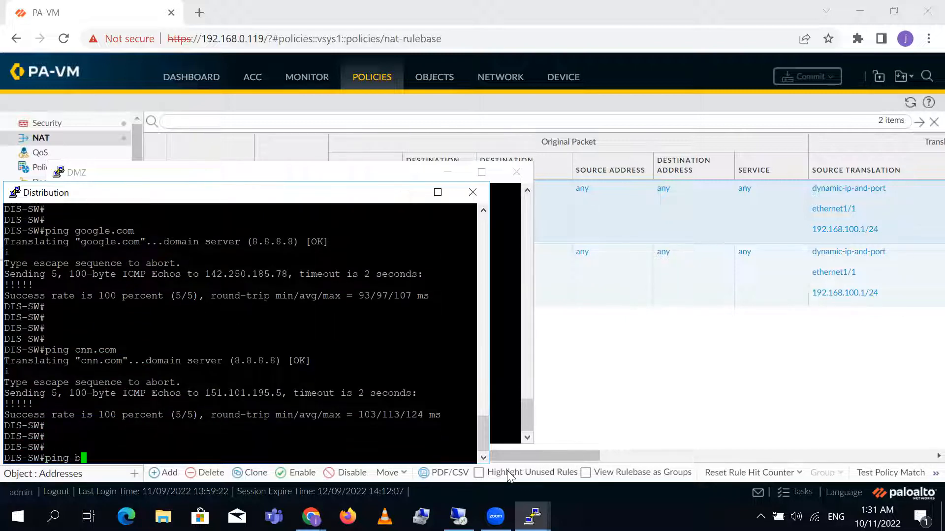
{"action": "type", "text": "bc.com"}
{"action": "key", "text": "Return"}
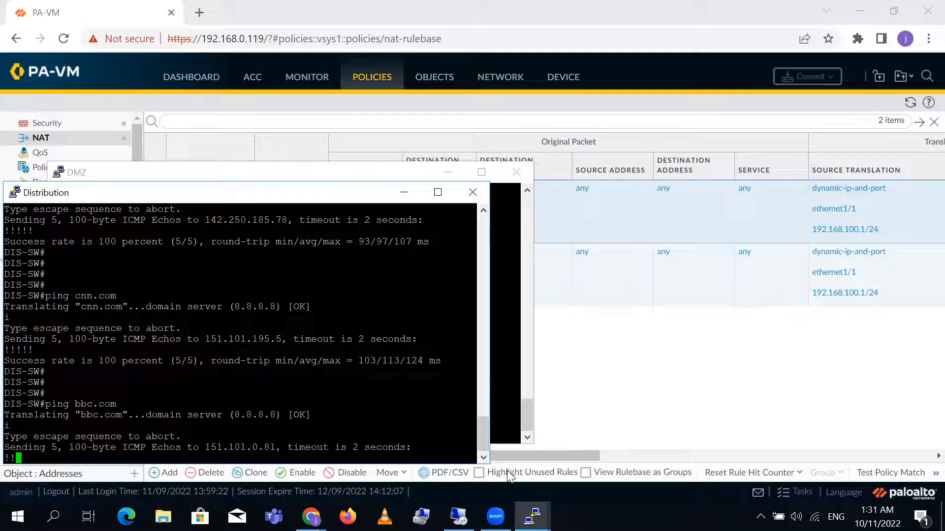
{"action": "key", "text": "Return"}
{"action": "key", "text": "Return"}
{"action": "key", "text": "Return"}
{"action": "key", "text": "Return"}
{"action": "key", "text": "Return"}
{"action": "key", "text": "Return"}
{"action": "key", "text": "Return"}
{"action": "key", "text": "Return"}
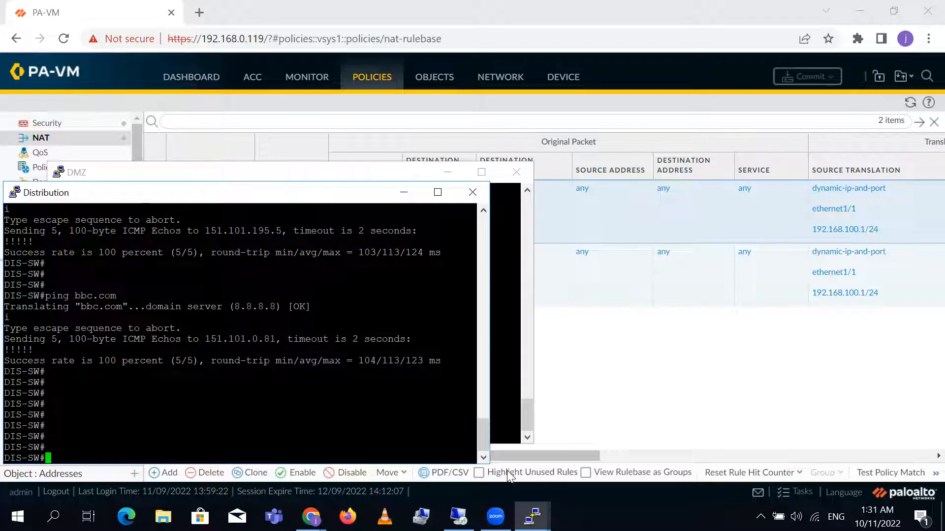
Switch to the PA-VM web interface and examine the traffic log's zones, addresses, applications, actions and rules, with hostname resolution enabled.
{"action": "left_click", "coordinate": [692, 12]}
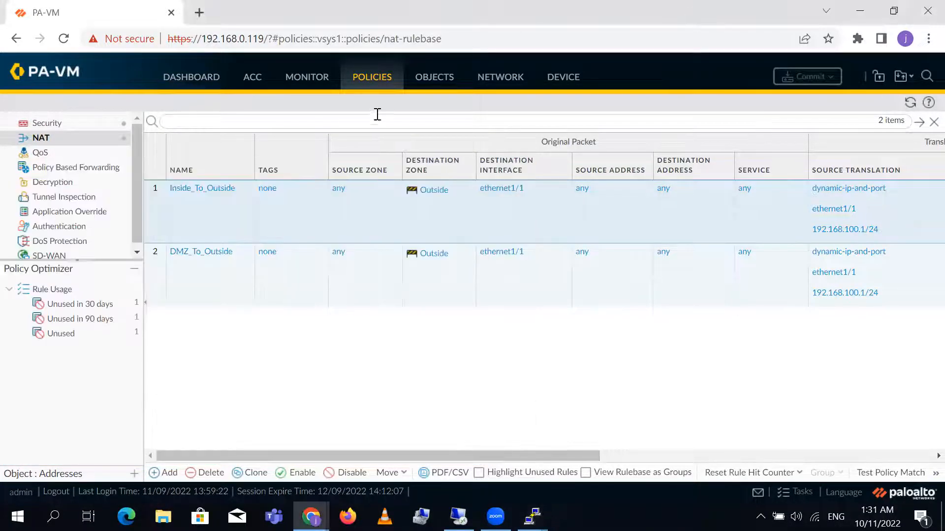
{"action": "left_click", "coordinate": [309, 80]}
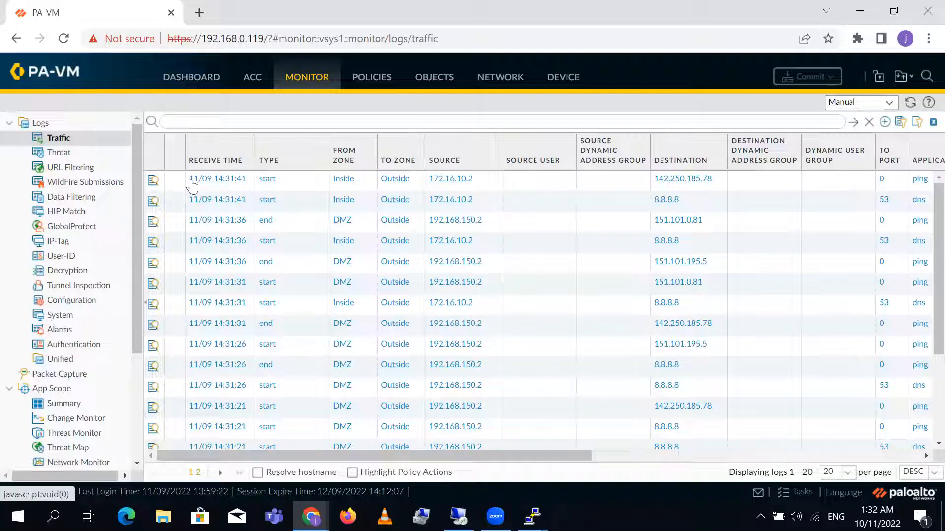
{"action": "left_click_drag", "start_coordinate": [330, 457], "coordinate": [453, 460]}
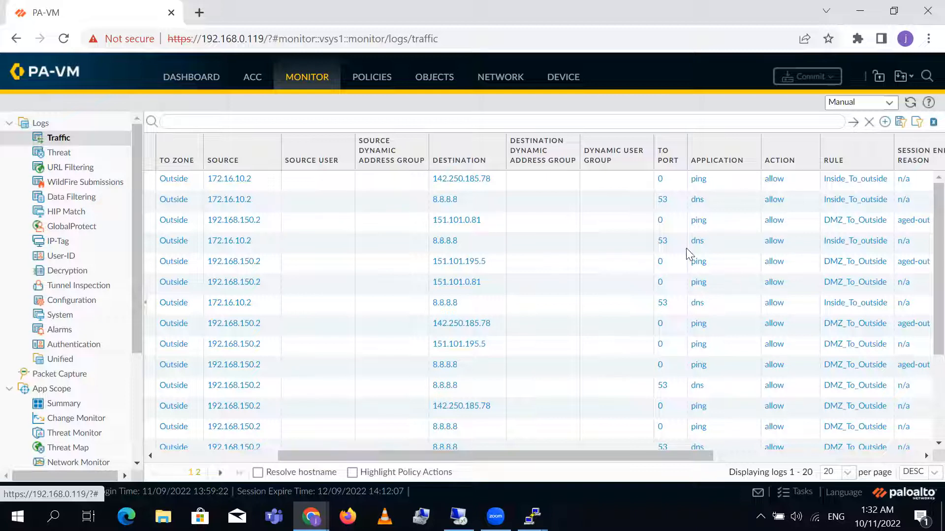
{"action": "left_click_drag", "start_coordinate": [690, 456], "coordinate": [922, 450]}
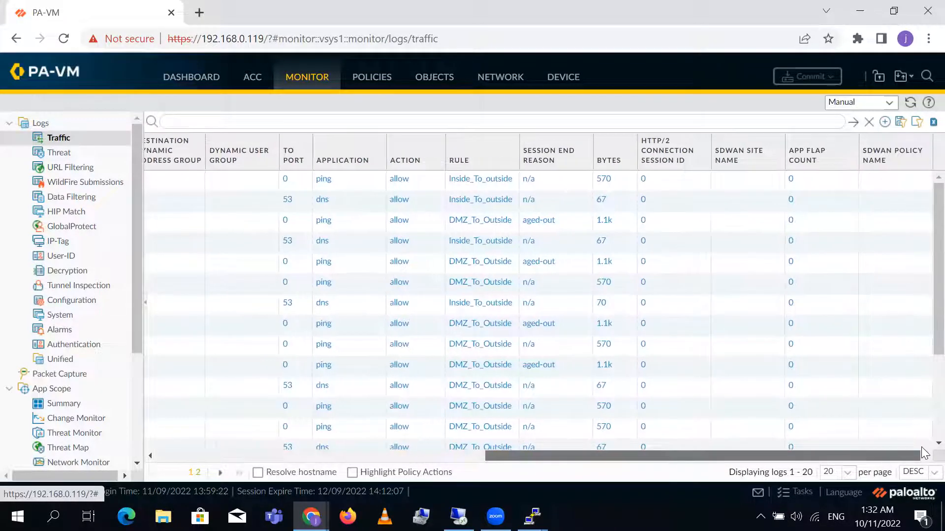
{"action": "scroll", "coordinate": [922, 344], "scroll_direction": "down", "scroll_amount": 5}
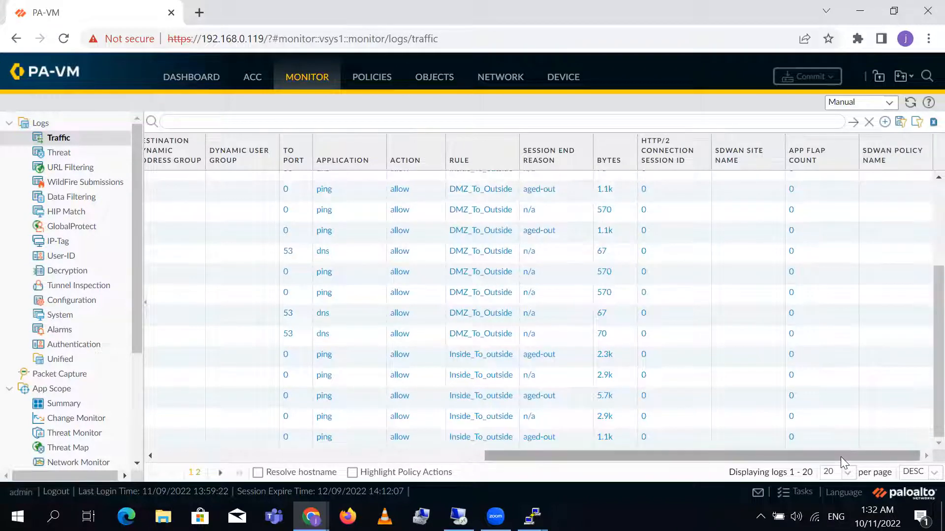
{"action": "left_click_drag", "start_coordinate": [840, 456], "coordinate": [513, 456]}
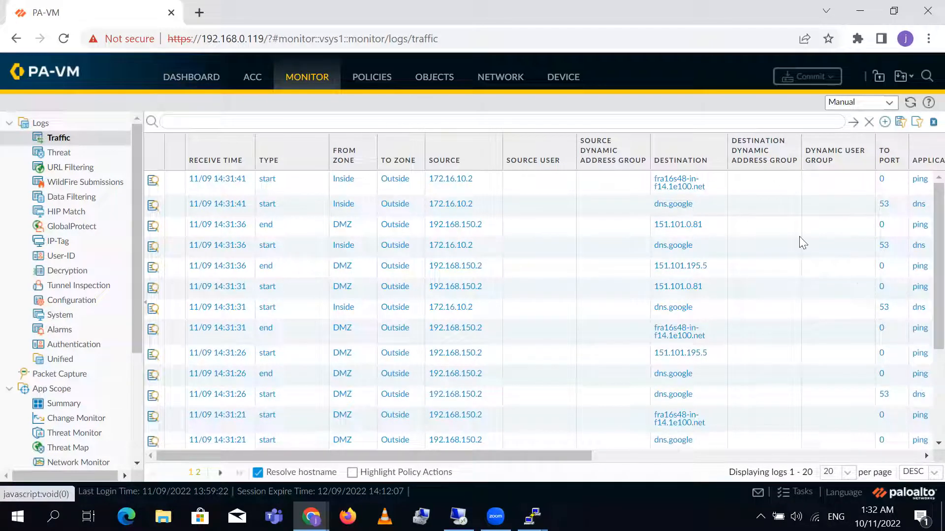
{"action": "scroll", "coordinate": [921, 261], "scroll_direction": "down", "scroll_amount": 3}
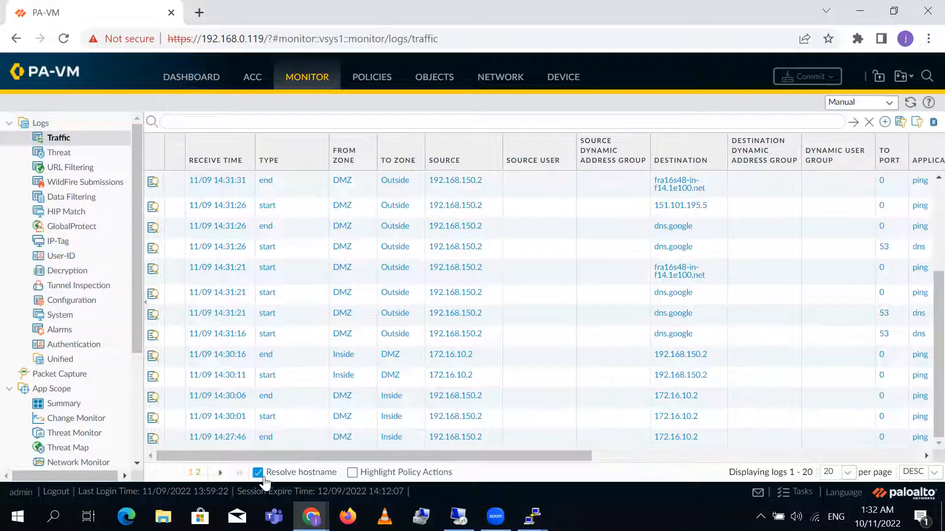
{"action": "left_click", "coordinate": [187, 84]}
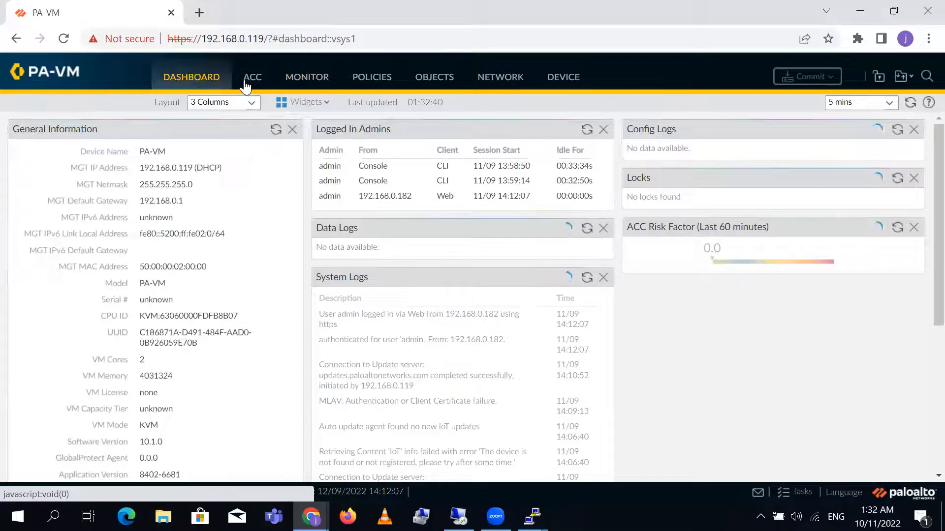
{"action": "left_click", "coordinate": [321, 77]}
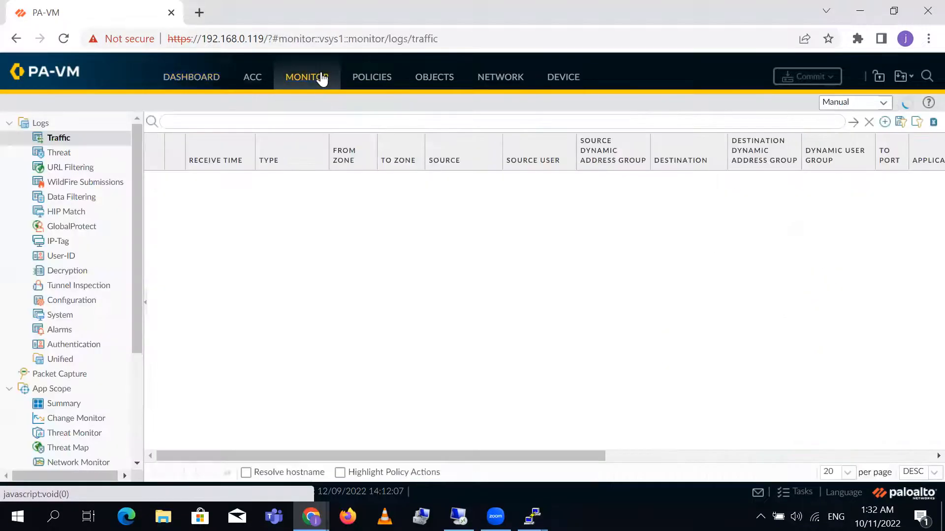
{"action": "left_click", "coordinate": [373, 78]}
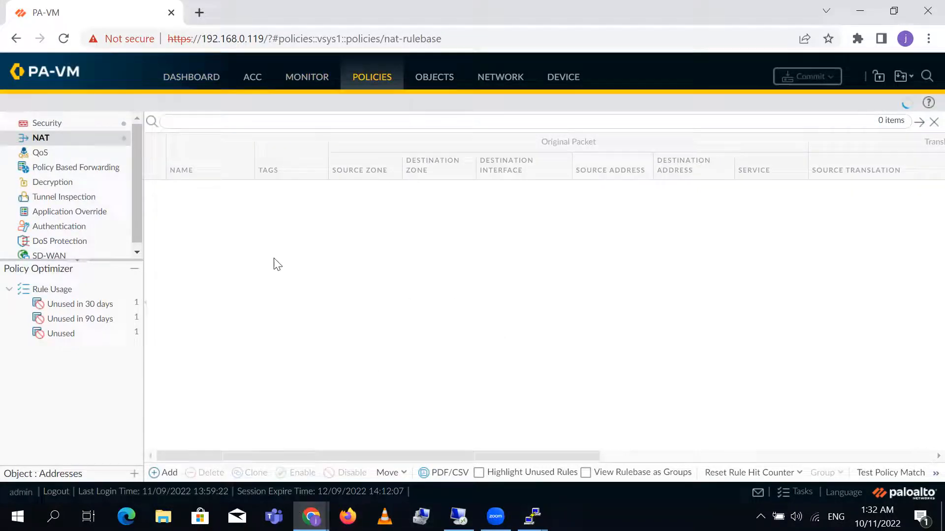
Switch to the EVE topology to examine the network layout, and return to the firewall's NAT rules.
{"action": "mouse_move", "coordinate": [311, 517]}
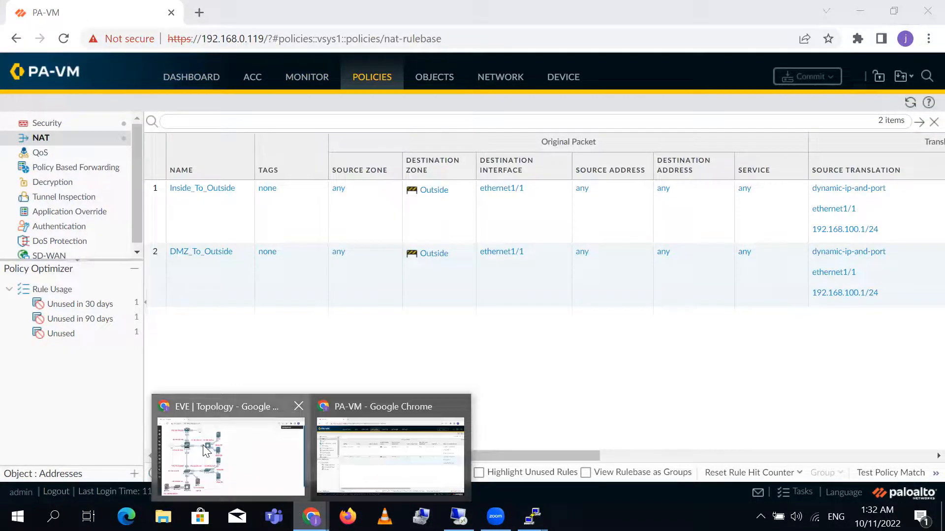
{"action": "left_click", "coordinate": [203, 445]}
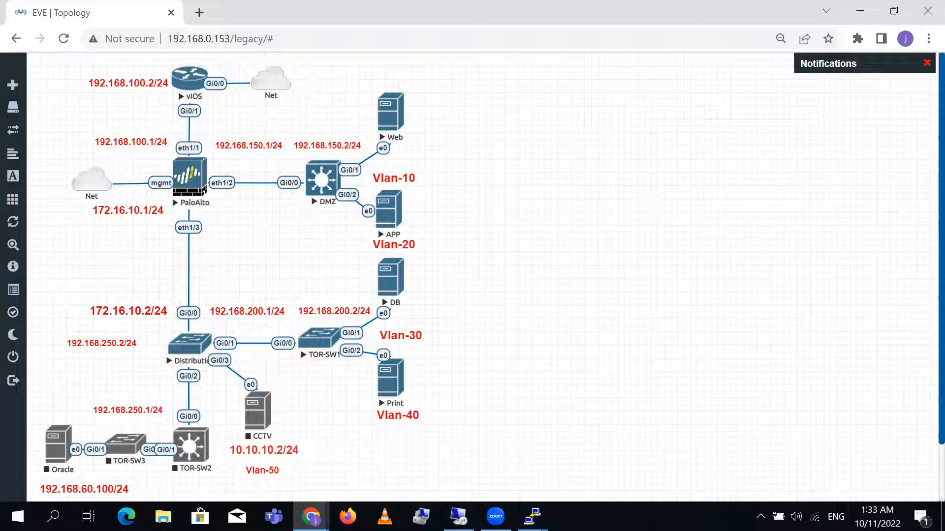
{"action": "mouse_move", "coordinate": [311, 517]}
{"action": "left_click", "coordinate": [372, 479]}
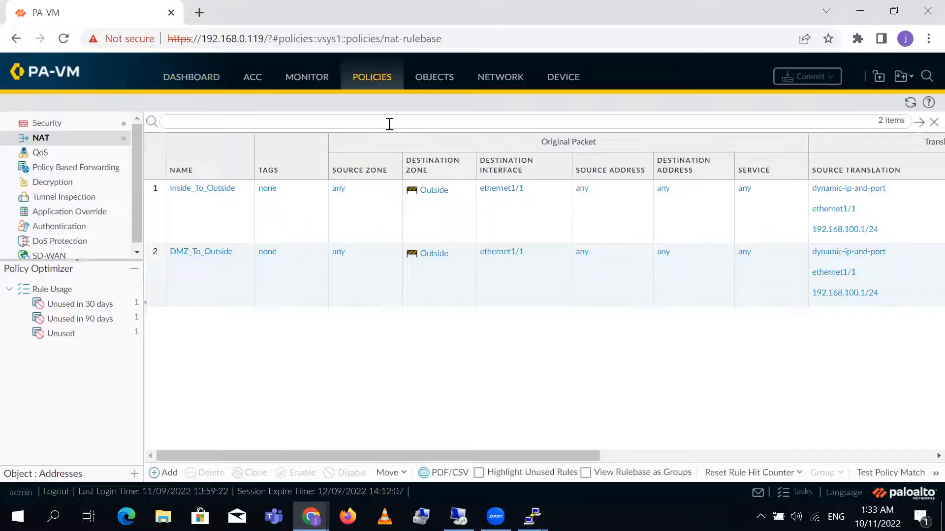
Review the original packet settings of the Inside_To_Outside NAT rule and close it without changes.
{"action": "left_click", "coordinate": [48, 124]}
{"action": "left_click", "coordinate": [42, 137]}
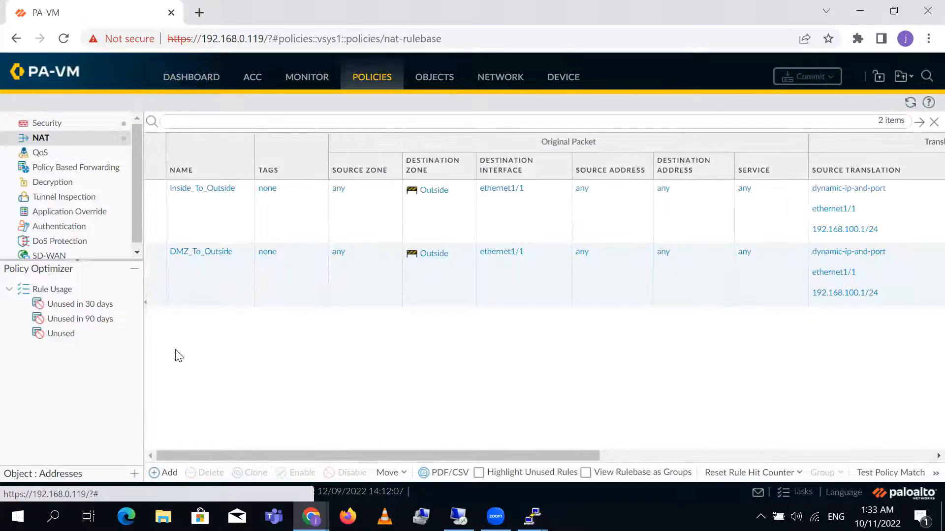
{"action": "left_click", "coordinate": [207, 189]}
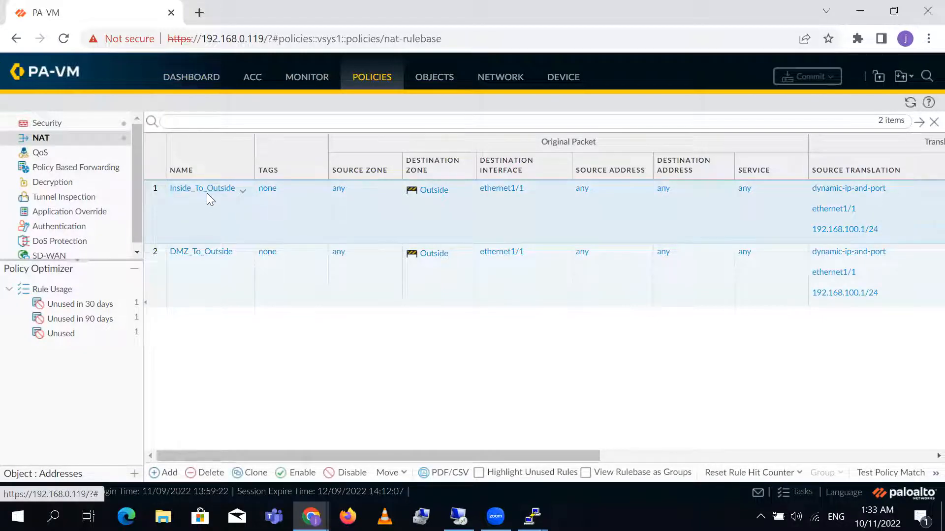
{"action": "left_click", "coordinate": [204, 187]}
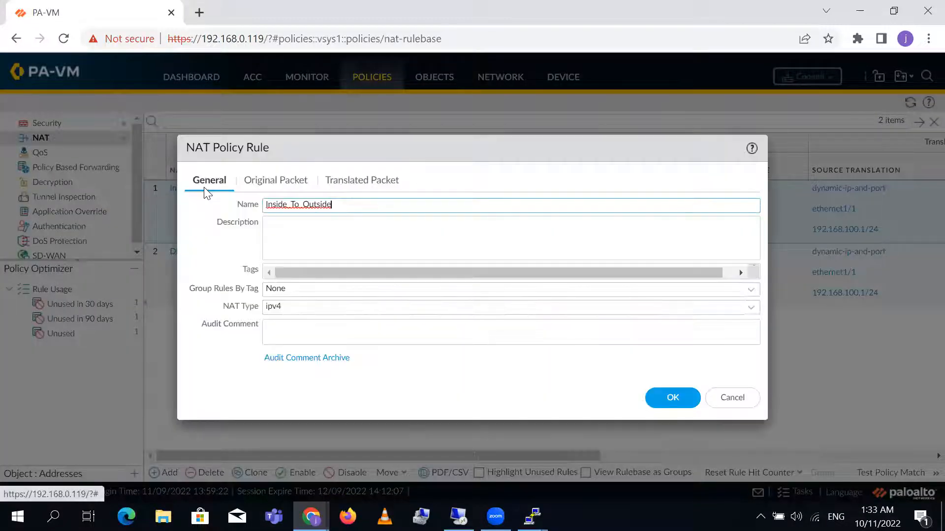
{"action": "left_click", "coordinate": [283, 185]}
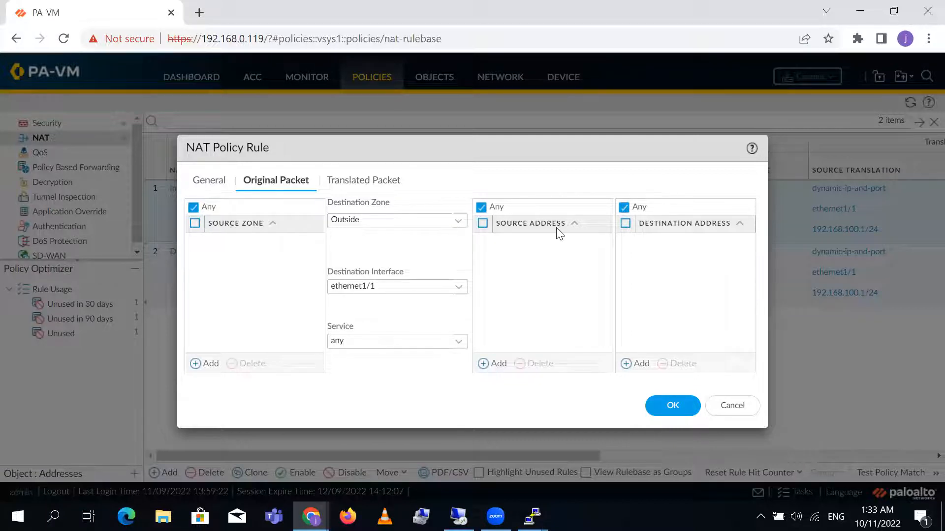
{"action": "left_click", "coordinate": [748, 412]}
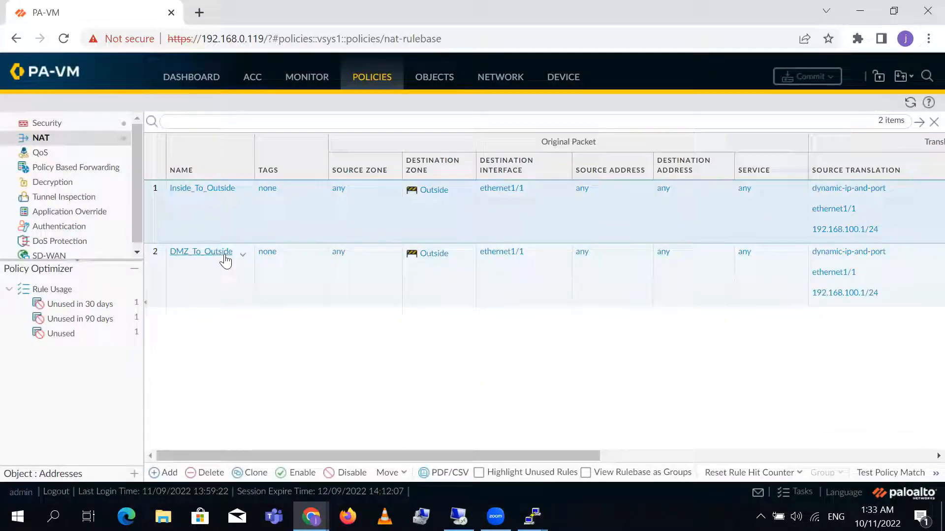
Review the source settings of the Inside_To_outside security policy rule and close it without changes.
{"action": "left_click", "coordinate": [56, 125]}
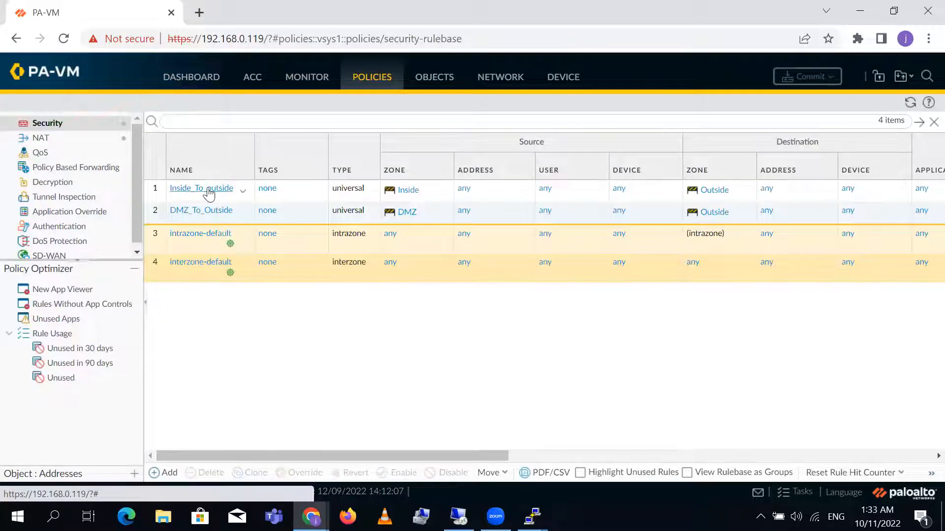
{"action": "left_click", "coordinate": [209, 194]}
{"action": "left_click", "coordinate": [208, 188]}
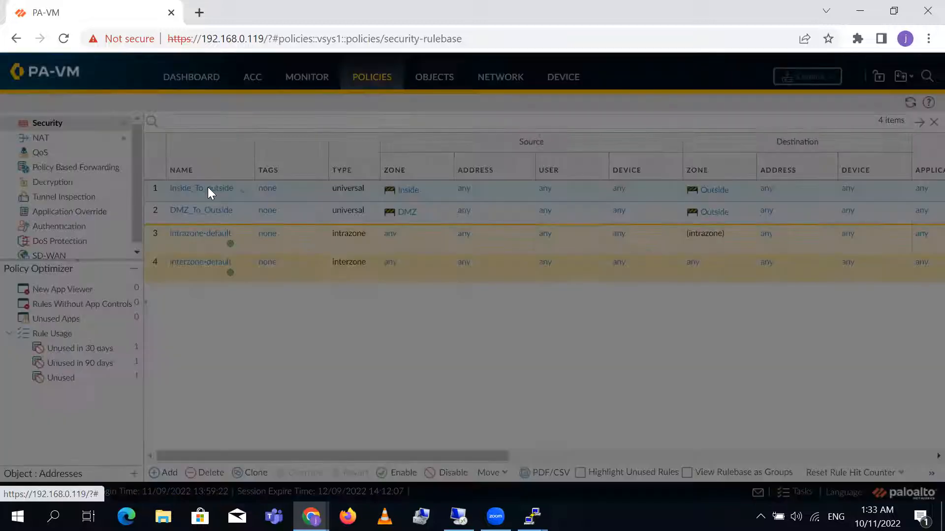
{"action": "left_click", "coordinate": [153, 183]}
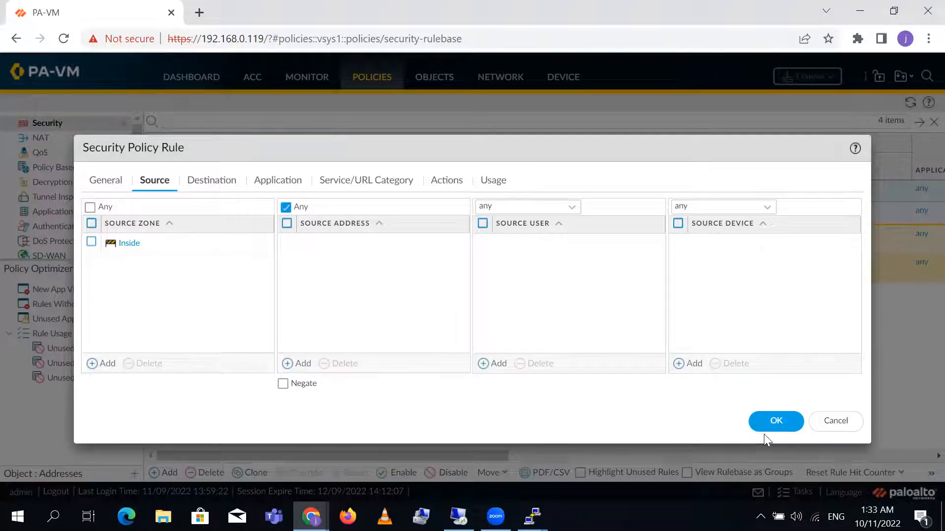
{"action": "left_click", "coordinate": [835, 426]}
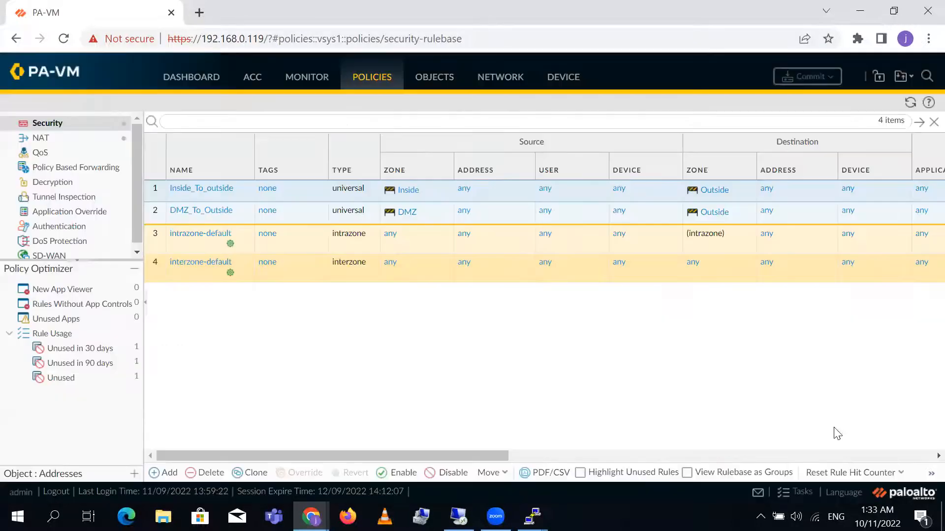
Add Inside as the source zone in the original packet settings of the Inside_To_Outside NAT rule.
{"action": "left_click", "coordinate": [43, 141]}
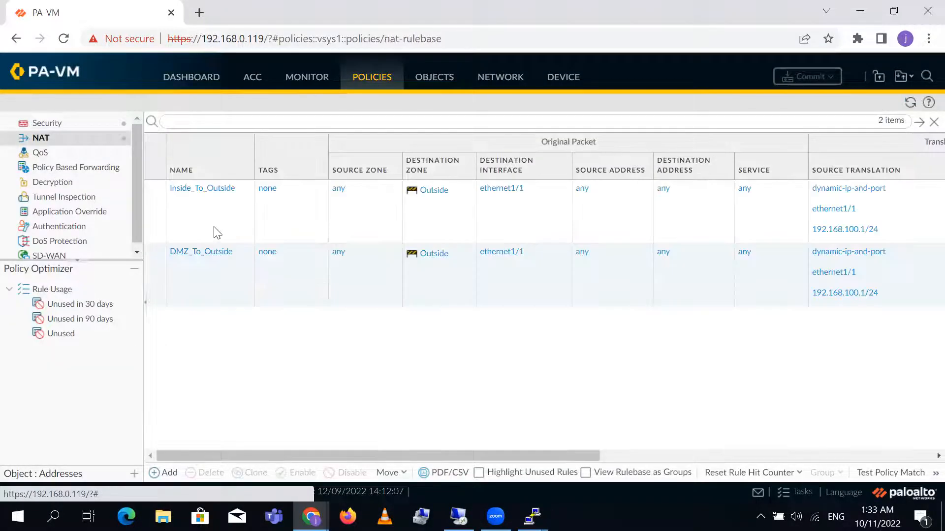
{"action": "left_click", "coordinate": [215, 190]}
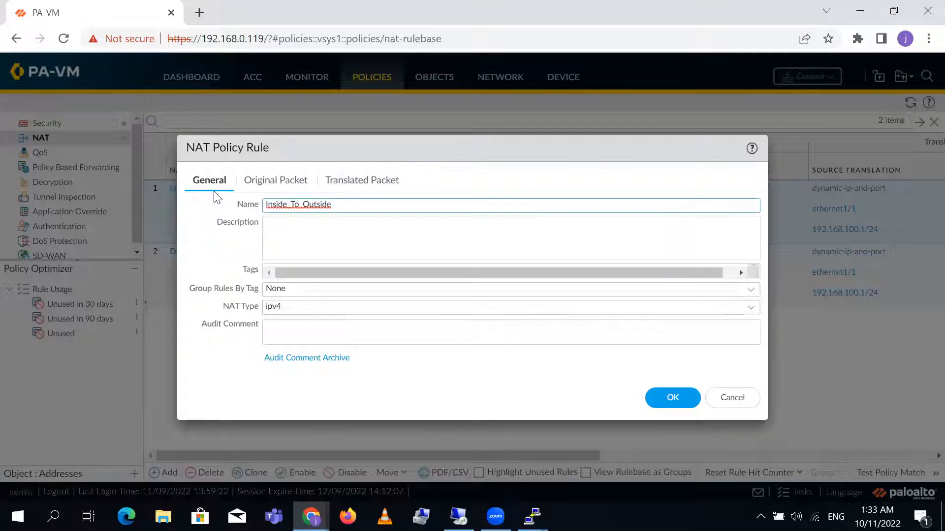
{"action": "left_click", "coordinate": [268, 181]}
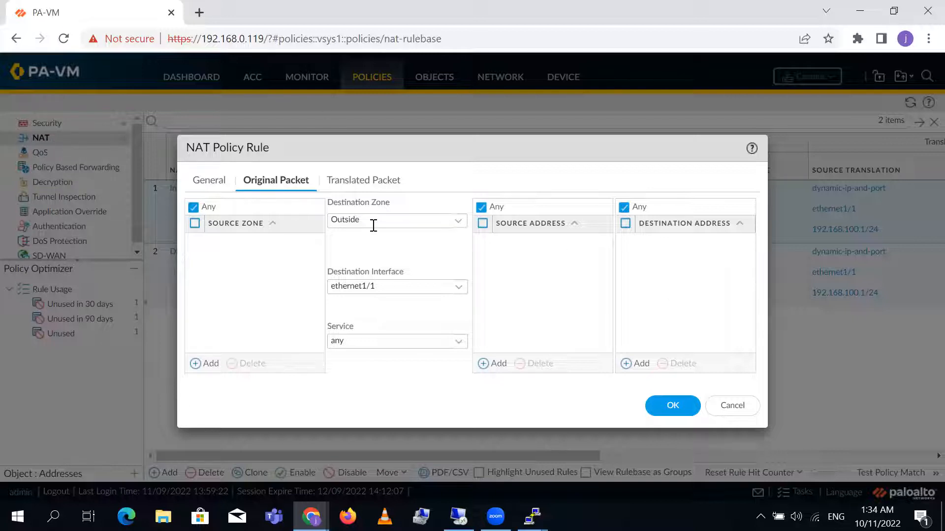
{"action": "left_click", "coordinate": [196, 363]}
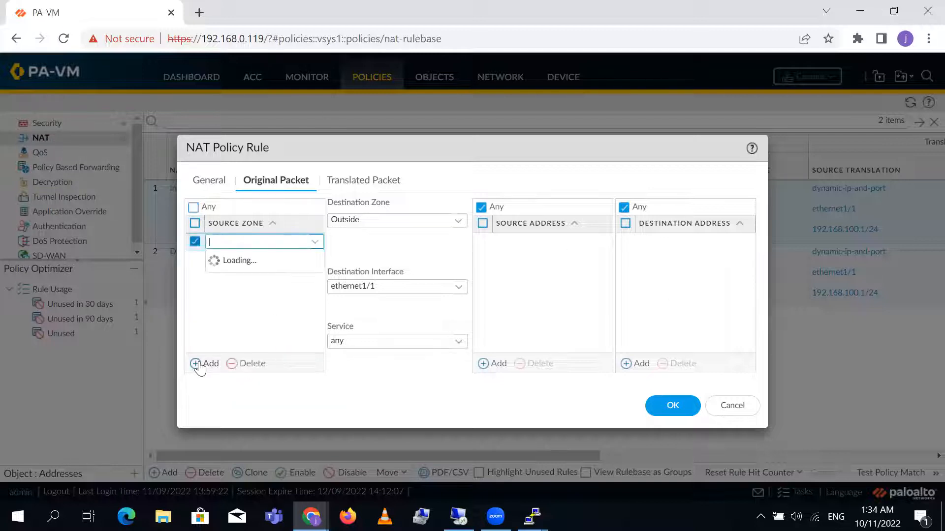
{"action": "left_click", "coordinate": [223, 276]}
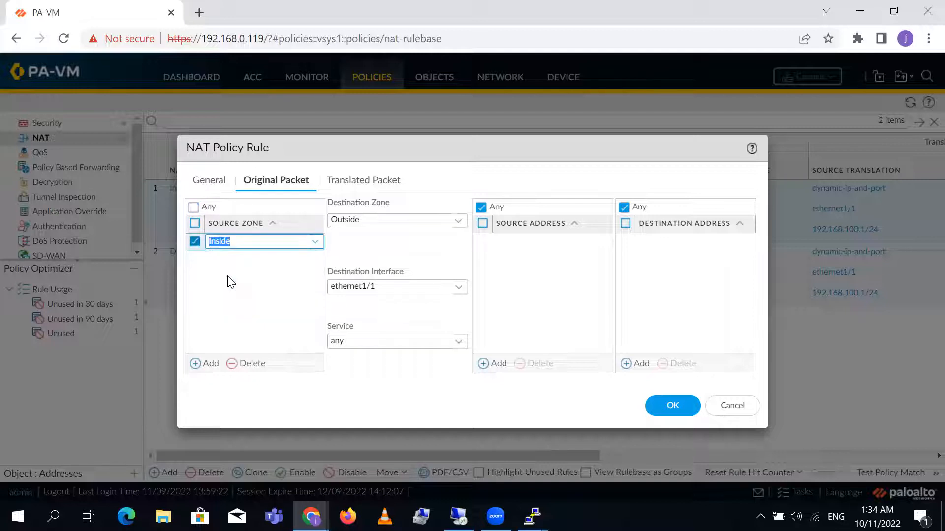
{"action": "left_click", "coordinate": [221, 180]}
{"action": "left_click", "coordinate": [647, 396]}
{"action": "left_click", "coordinate": [252, 181]}
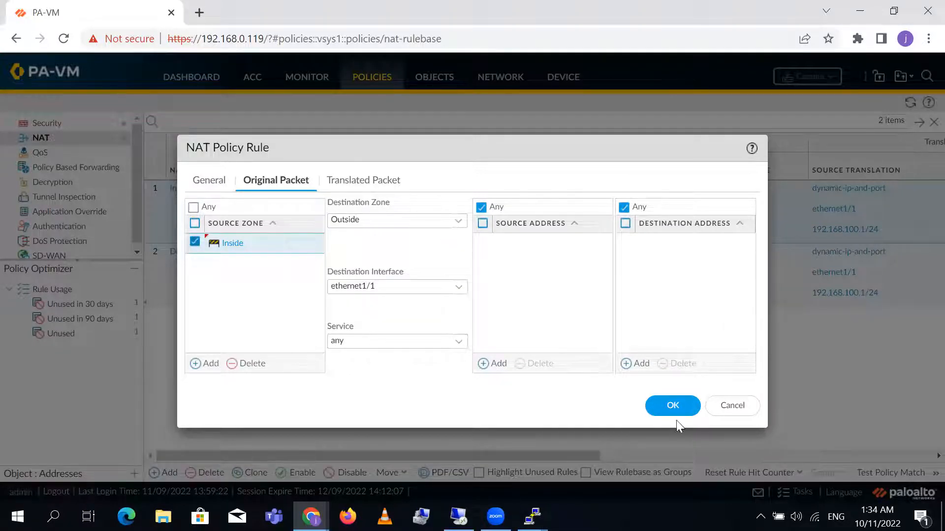
{"action": "left_click", "coordinate": [661, 408]}
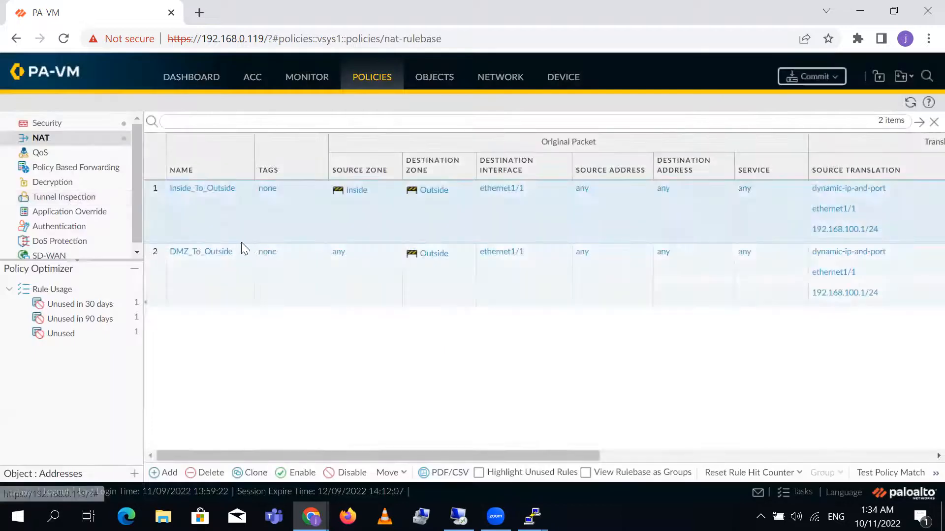
Add DMZ as the source zone in the original packet settings of the DMZ_To_Outside NAT rule.
{"action": "left_click", "coordinate": [212, 251]}
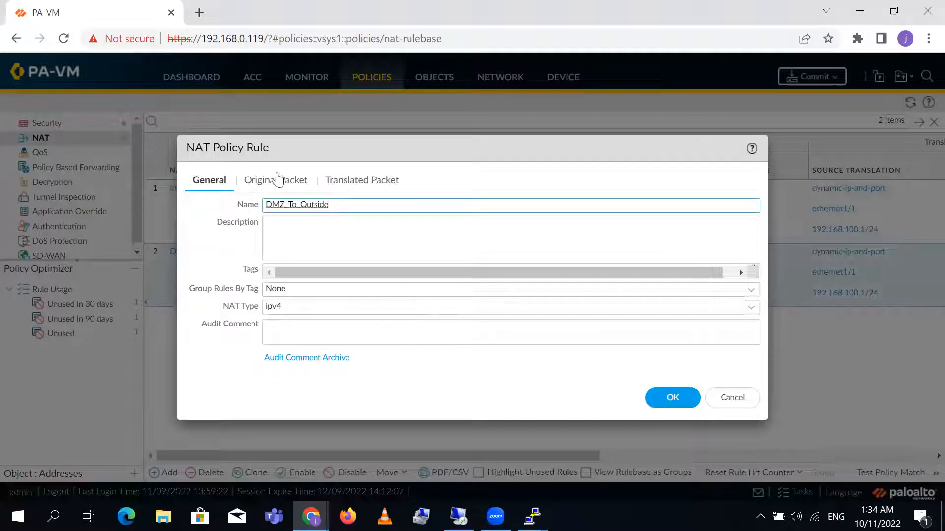
{"action": "left_click", "coordinate": [277, 180]}
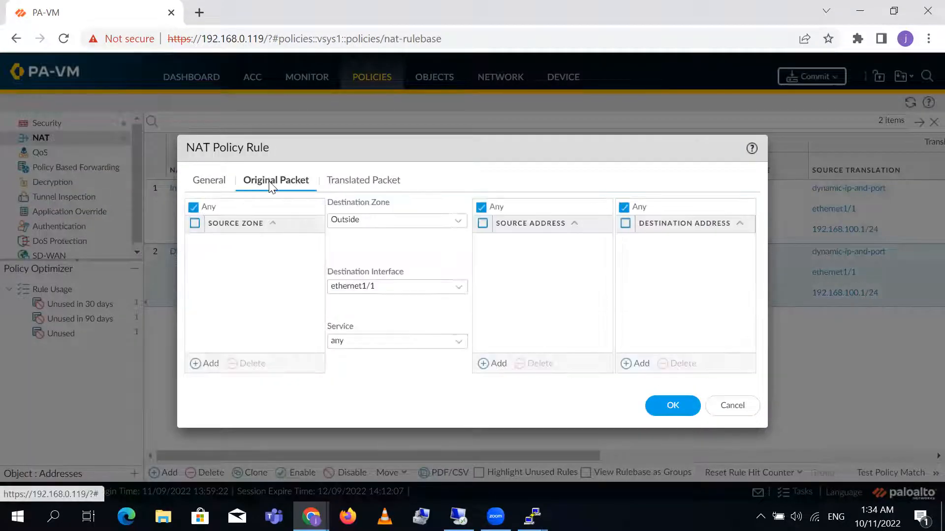
{"action": "left_click", "coordinate": [199, 364]}
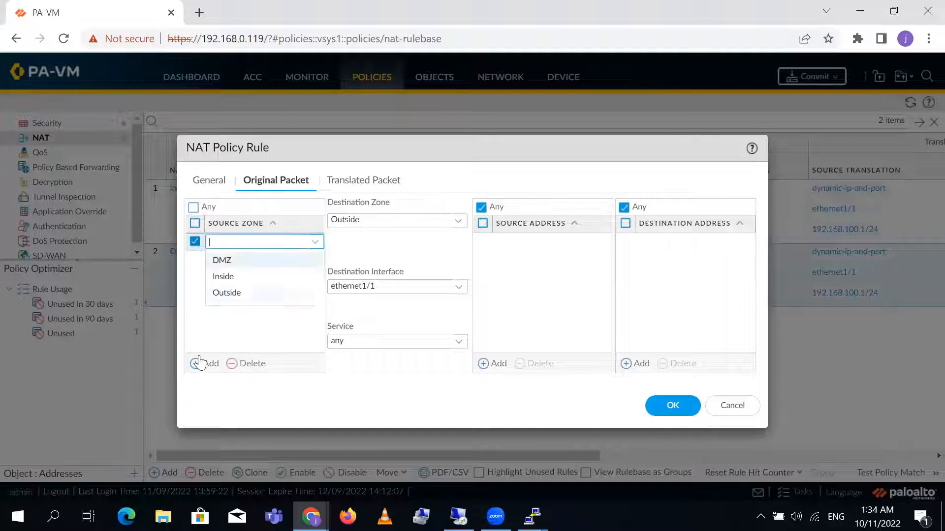
{"action": "left_click", "coordinate": [225, 261]}
{"action": "left_click", "coordinate": [667, 408]}
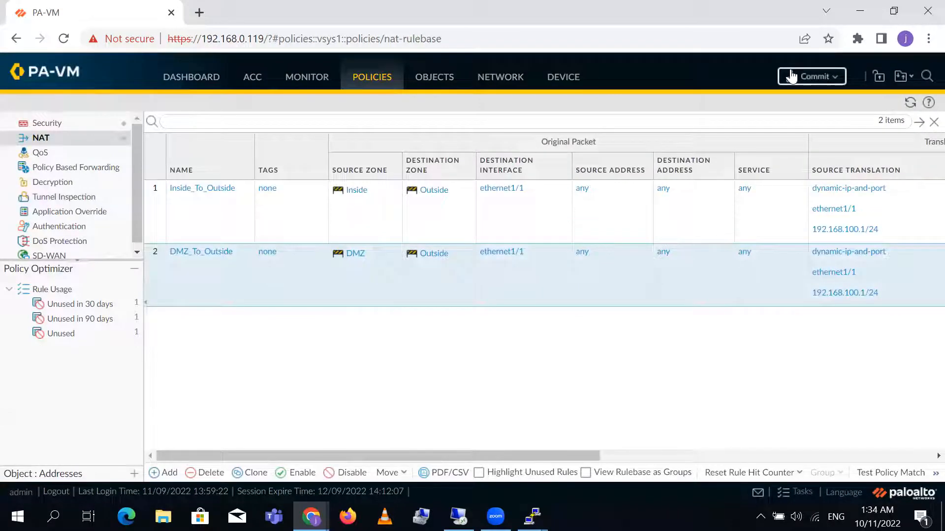
Commit the NAT rule changes to the firewall and close the commit status.
{"action": "left_click", "coordinate": [810, 78]}
{"action": "left_click", "coordinate": [603, 439]}
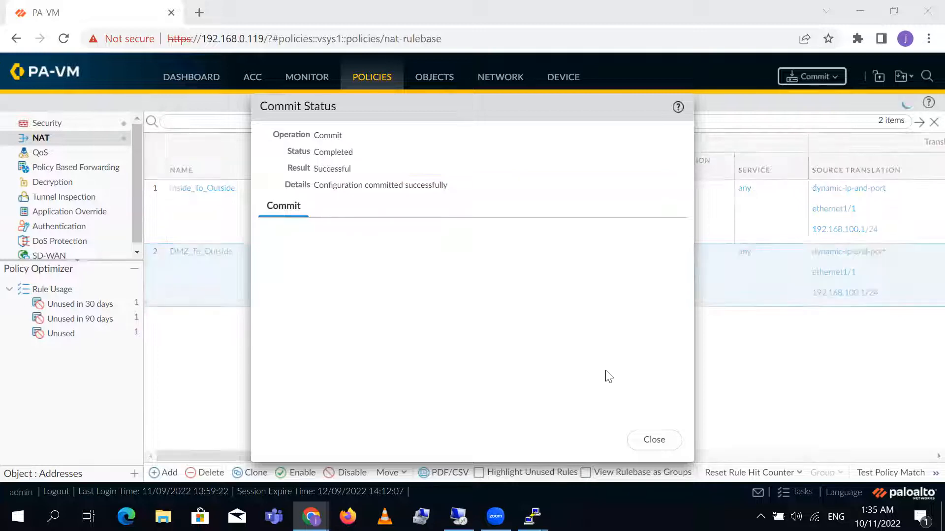
{"action": "left_click", "coordinate": [654, 440]}
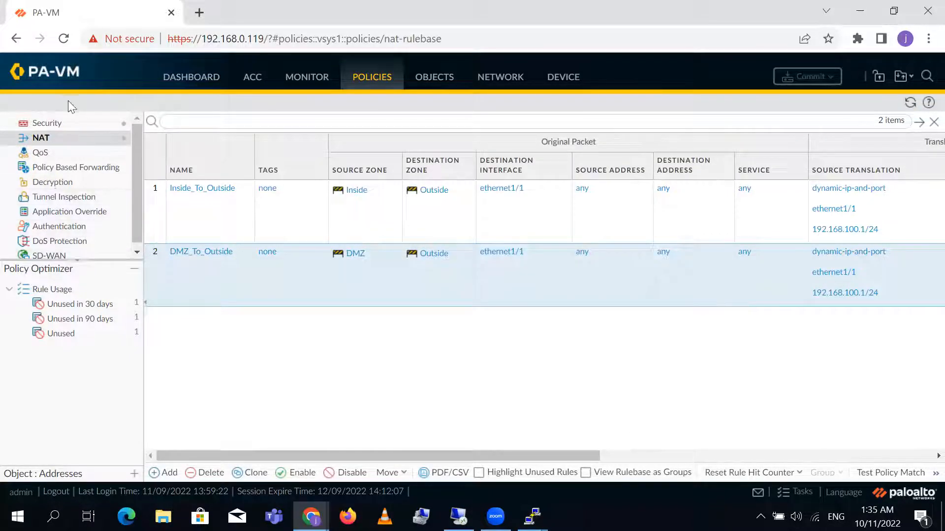
Add 172.16.10.0/24 as the source address of the original packet in the Inside_To_Outside NAT rule.
{"action": "left_click", "coordinate": [203, 189]}
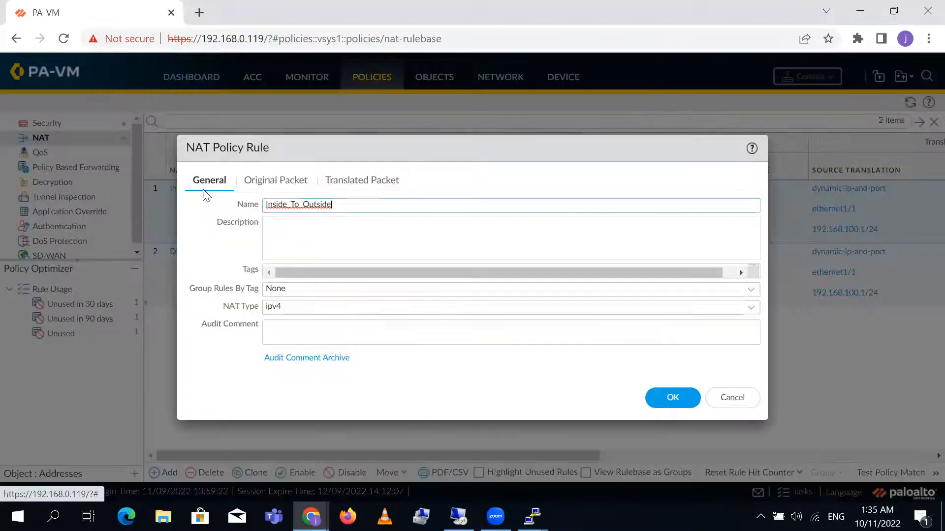
{"action": "left_click", "coordinate": [274, 193]}
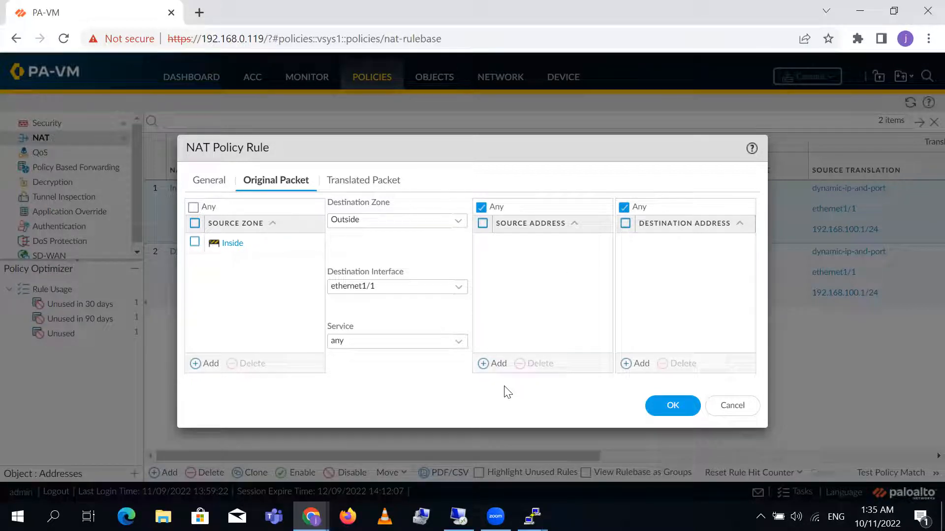
{"action": "left_click", "coordinate": [495, 363]}
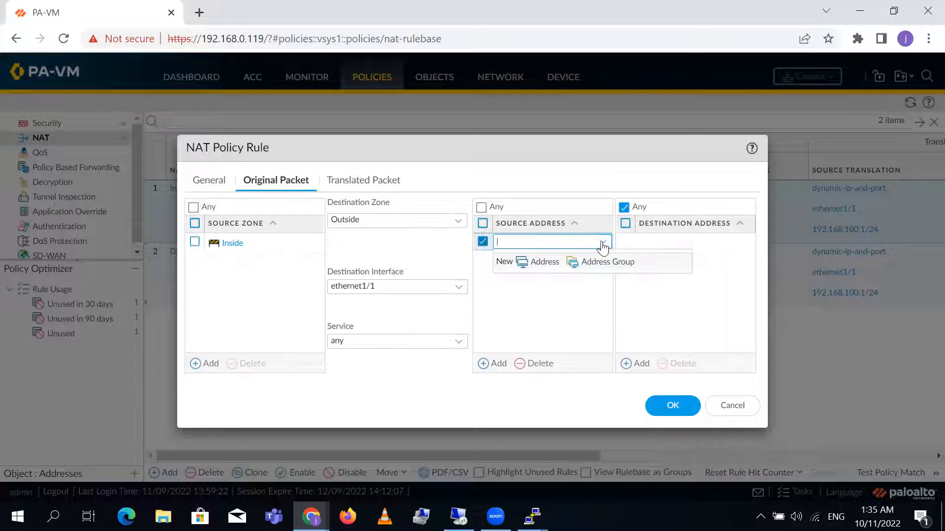
{"action": "type", "text": "172.16.10.0/24"}
{"action": "key", "text": "Return"}
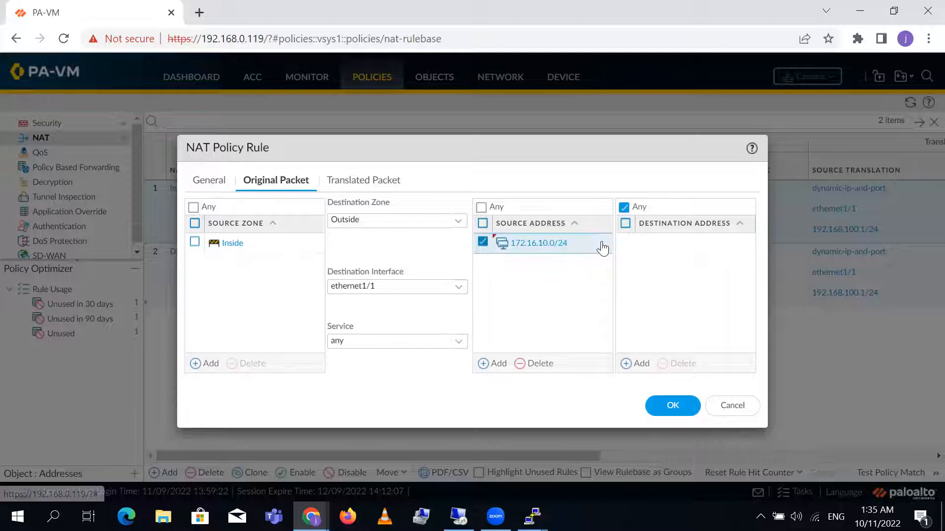
{"action": "left_click", "coordinate": [378, 182]}
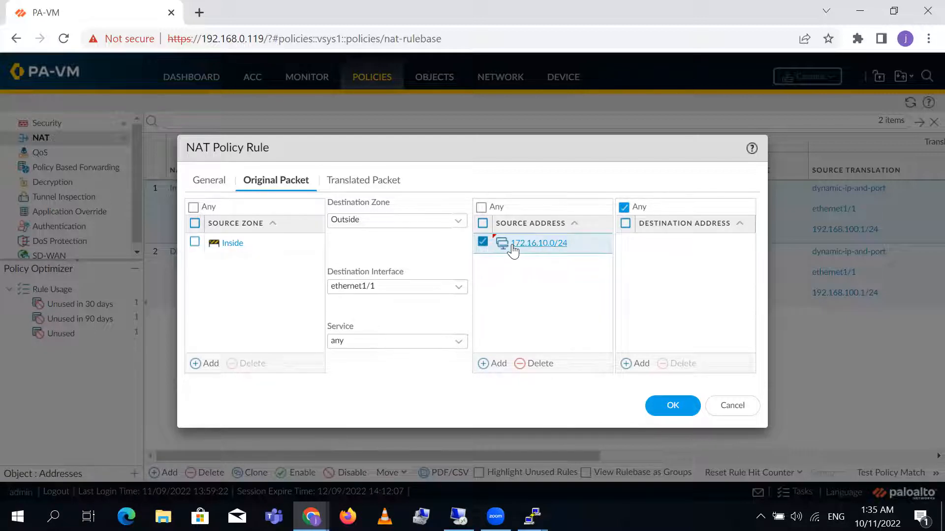
{"action": "left_click", "coordinate": [682, 407]}
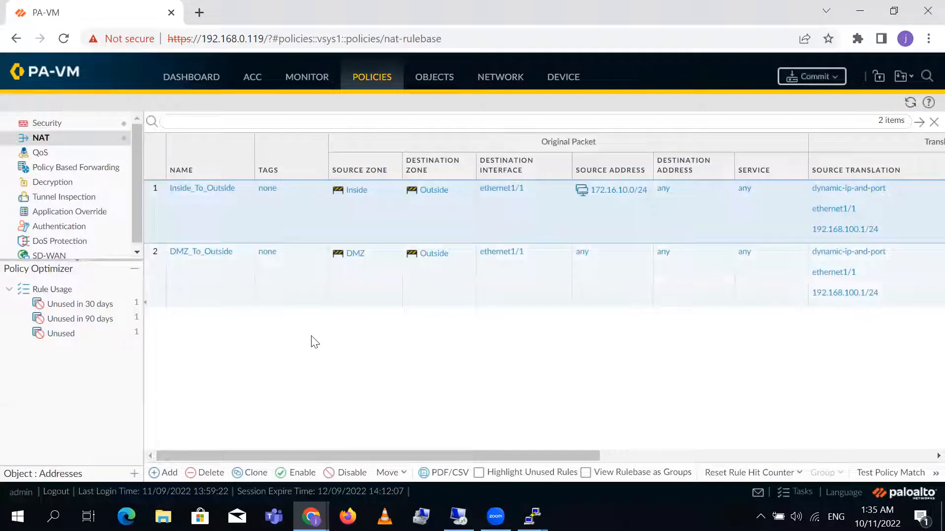
Add 192.168.150.0/24 as the source address of the original packet in the DMZ_To_Outside NAT rule.
{"action": "left_click", "coordinate": [203, 254]}
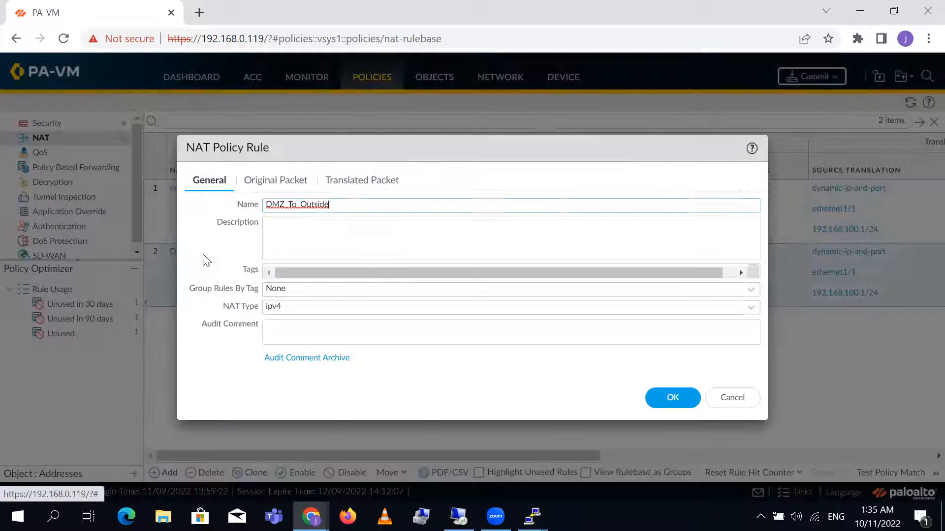
{"action": "left_click", "coordinate": [272, 180]}
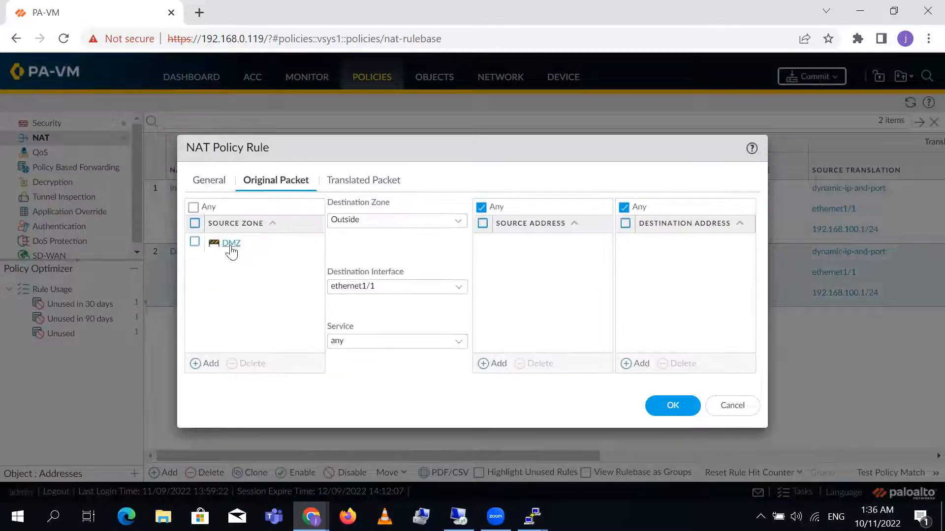
{"action": "left_click", "coordinate": [494, 364]}
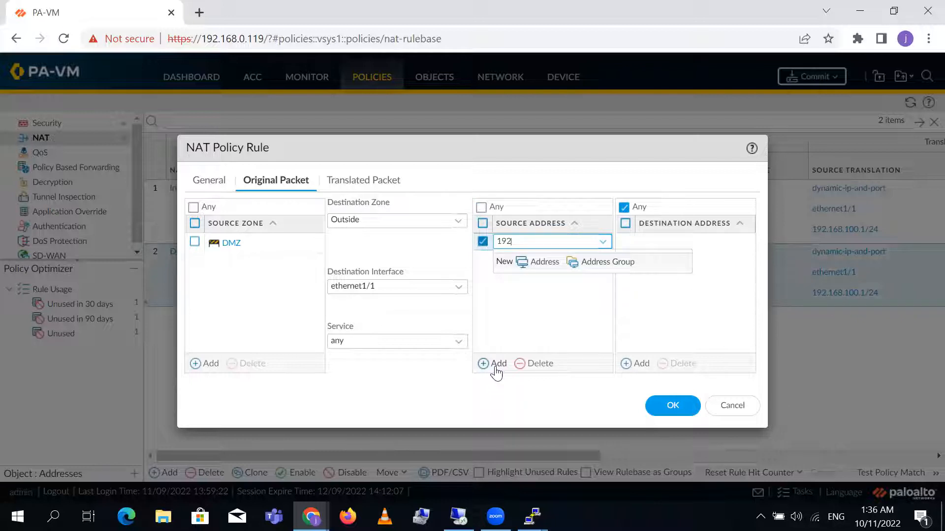
{"action": "type", "text": "192.168.150.0/24"}
{"action": "key", "text": "Return"}
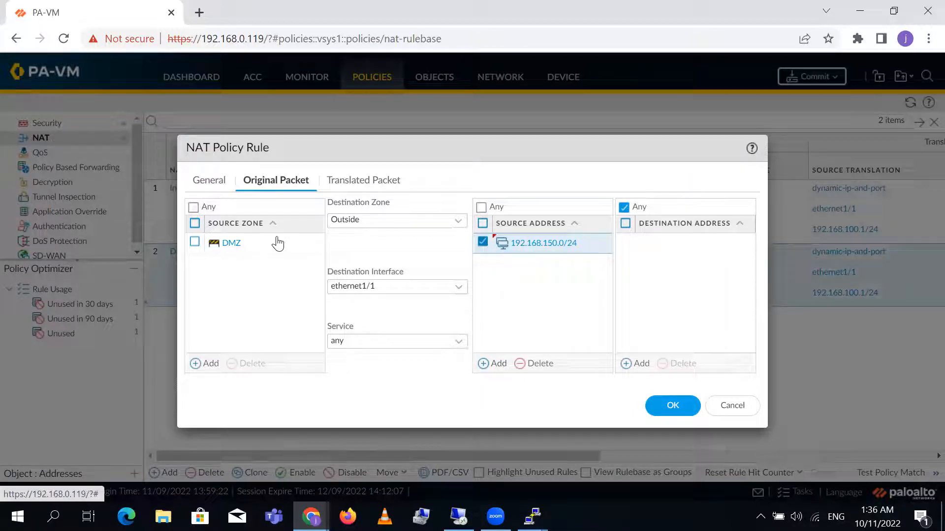
{"action": "left_click", "coordinate": [667, 408]}
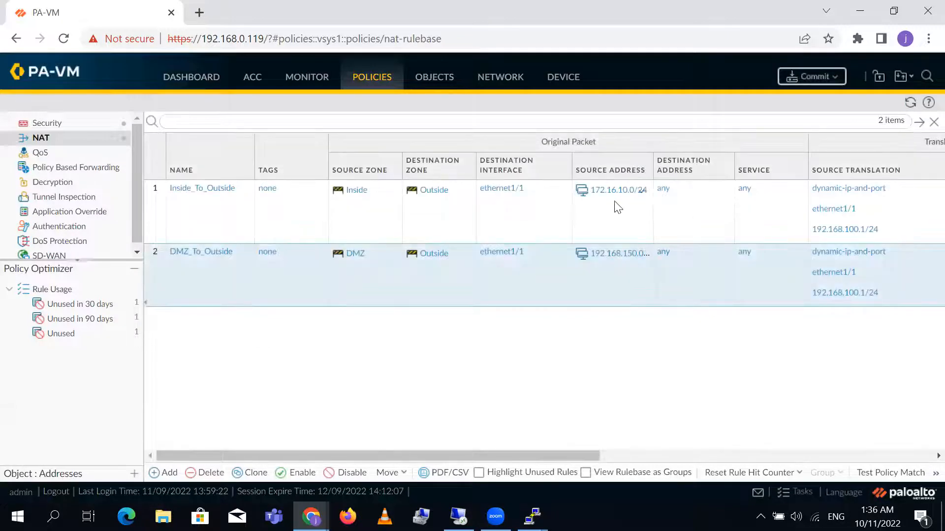
Add 172.16.10.0/24 as the source address of the Inside_To_outside security policy rule, leaving its Outside destination zone in place.
{"action": "left_click", "coordinate": [52, 123]}
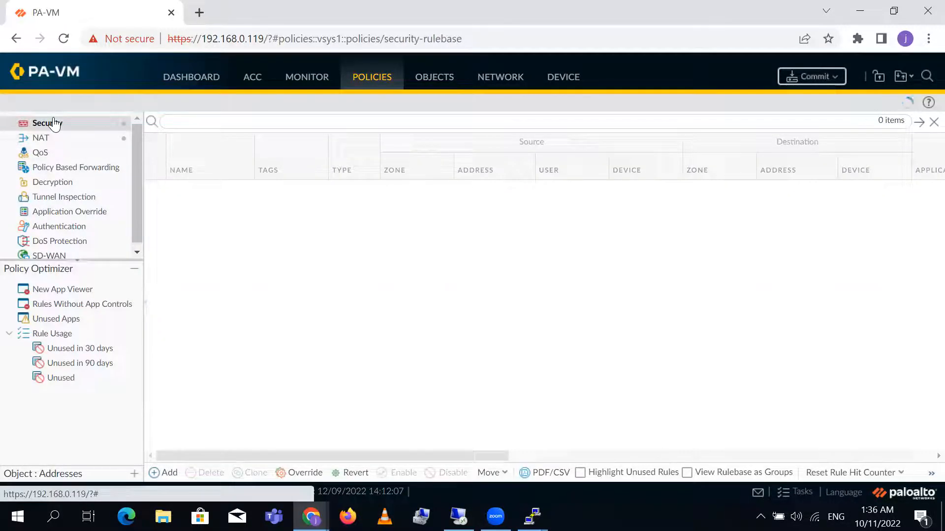
{"action": "left_click", "coordinate": [192, 191]}
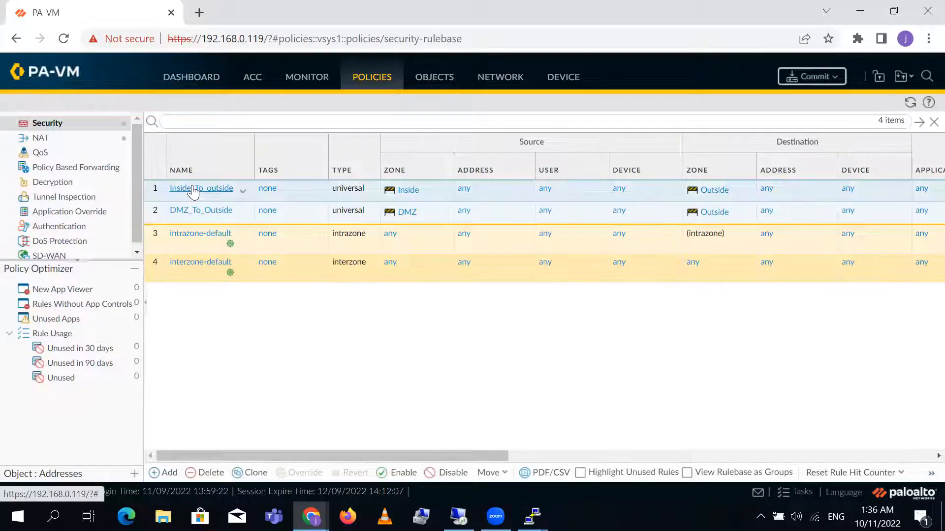
{"action": "left_click", "coordinate": [193, 191]}
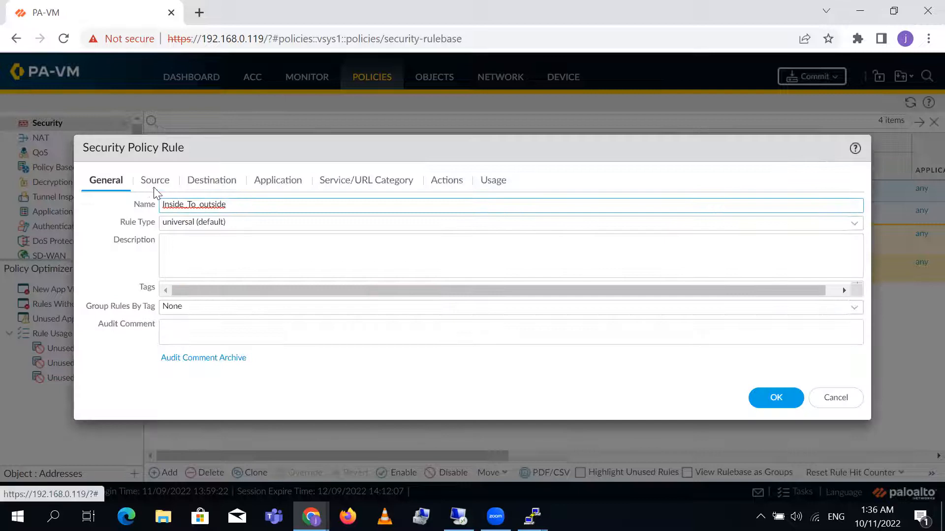
{"action": "left_click", "coordinate": [154, 186]}
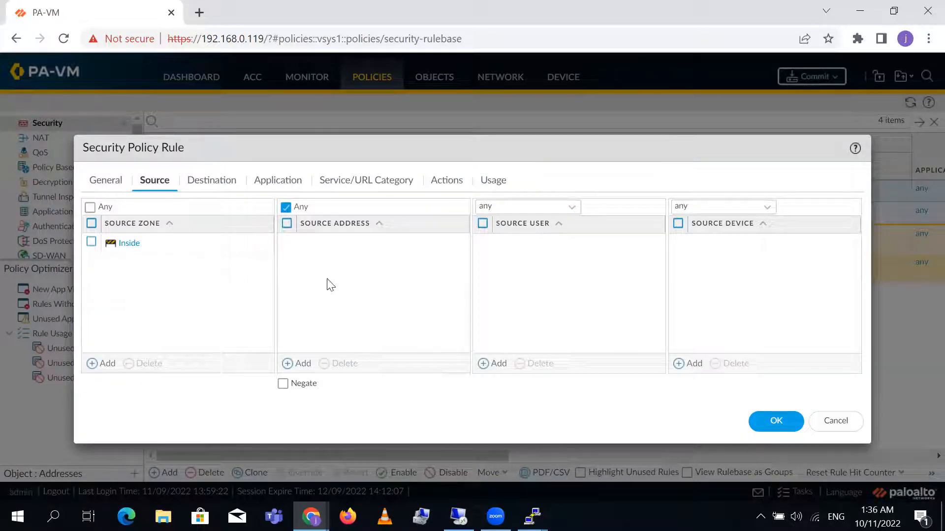
{"action": "left_click", "coordinate": [295, 364]}
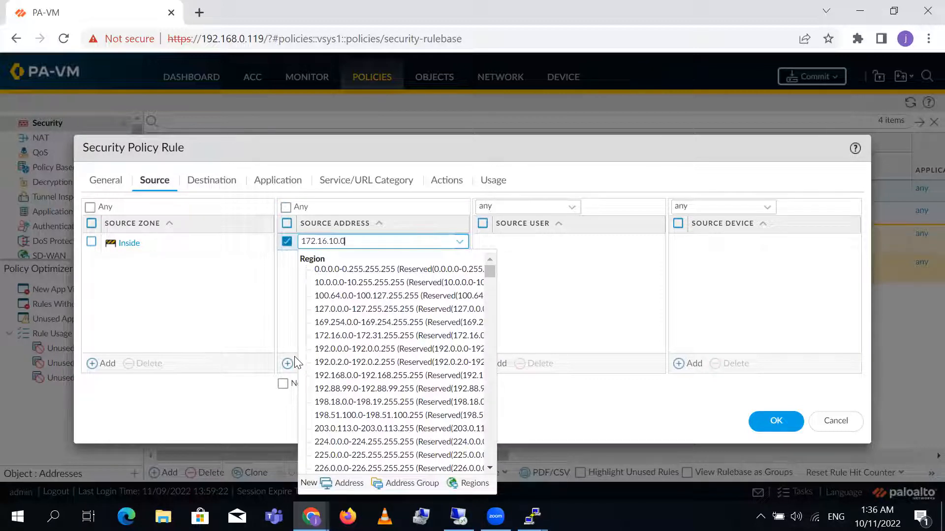
{"action": "type", "text": "172.16.10.0/24"}
{"action": "key", "text": "Return"}
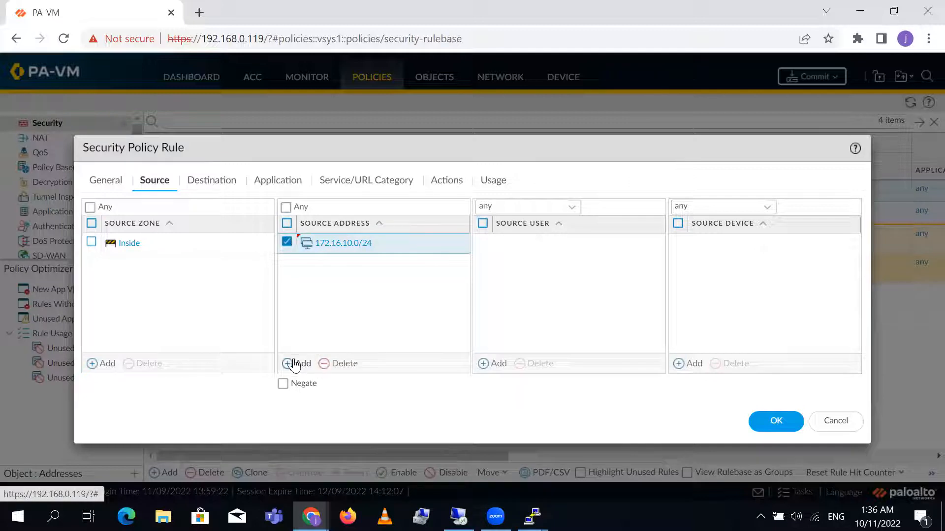
{"action": "left_click", "coordinate": [218, 185]}
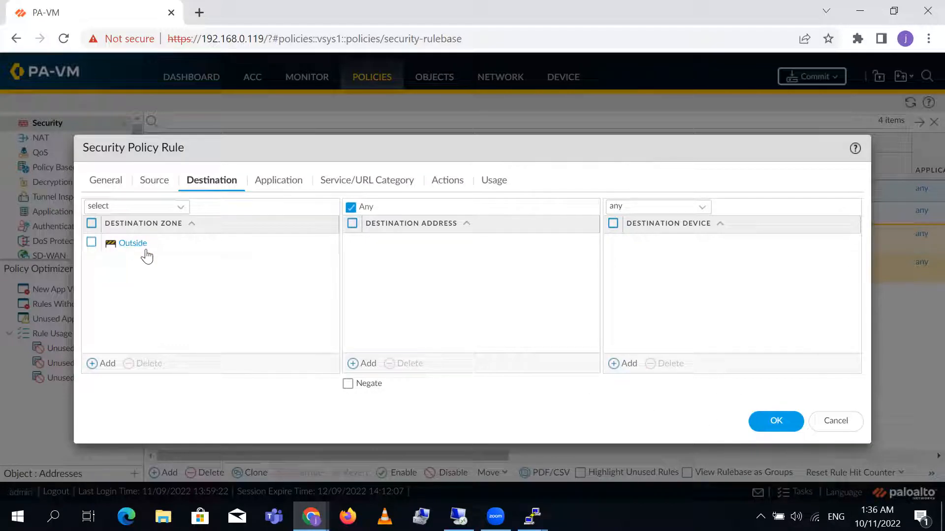
{"action": "left_click", "coordinate": [784, 421]}
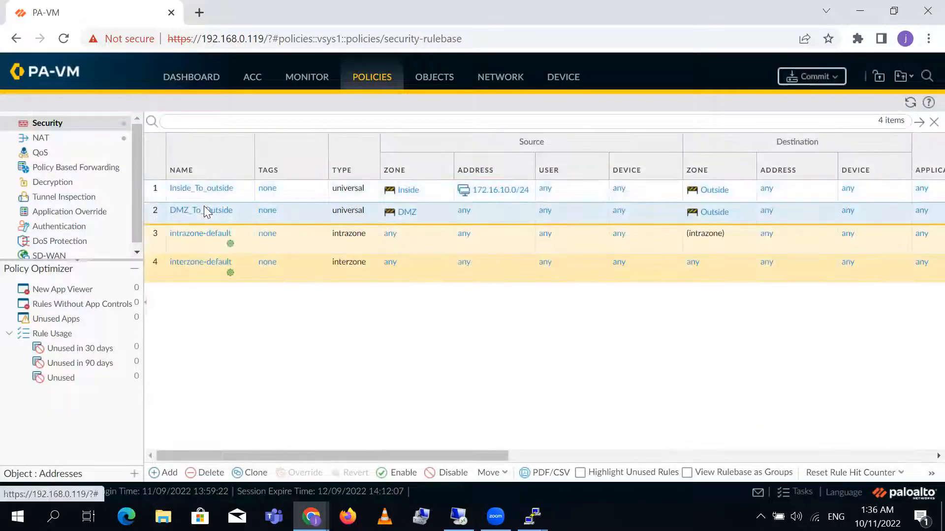
Add 192.168.150.0/24 as the source address of the DMZ_To_Outside security policy rule and save the rule.
{"action": "left_click", "coordinate": [204, 207]}
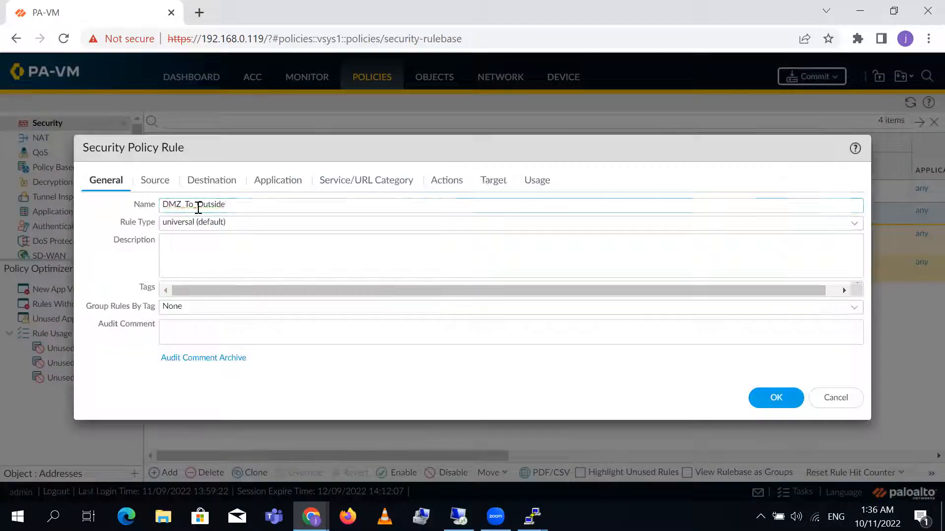
{"action": "left_click", "coordinate": [150, 183]}
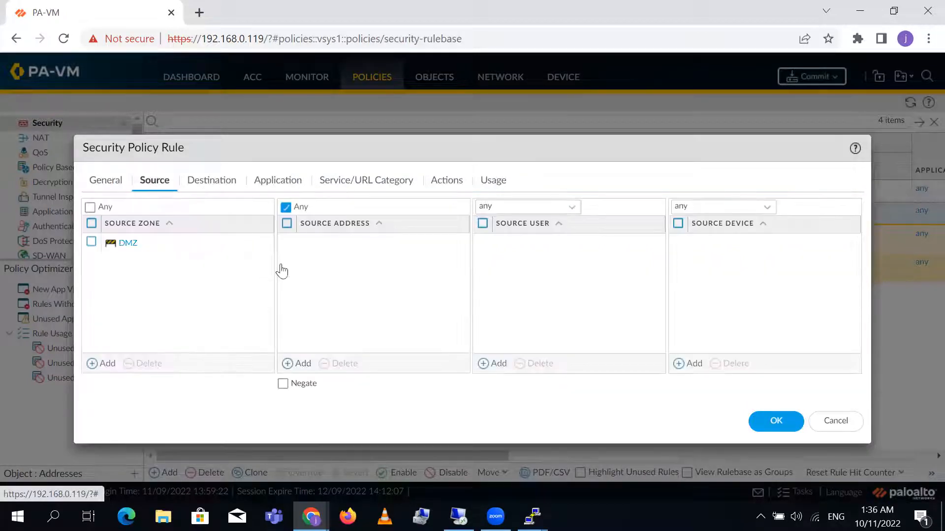
{"action": "left_click", "coordinate": [294, 364]}
{"action": "type", "text": "192.168.150"}
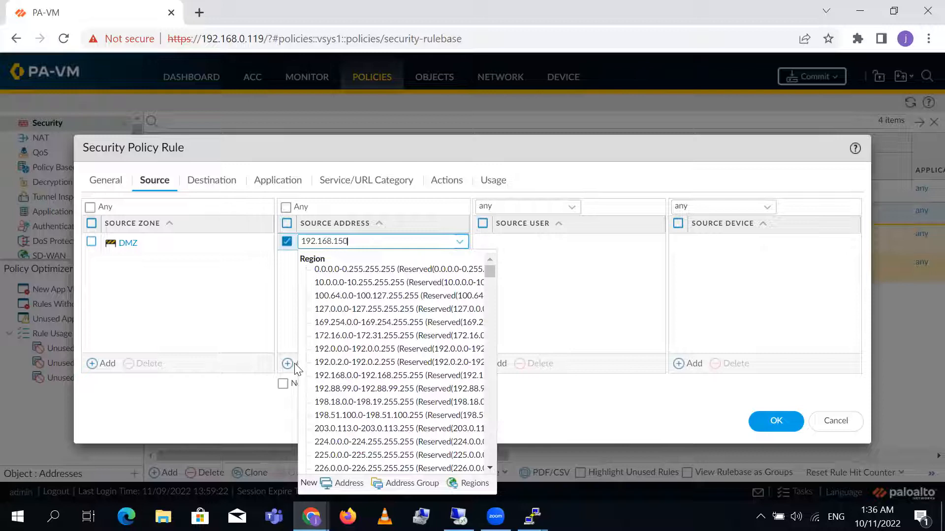
{"action": "type", "text": ".0/24"}
{"action": "key", "text": "Return"}
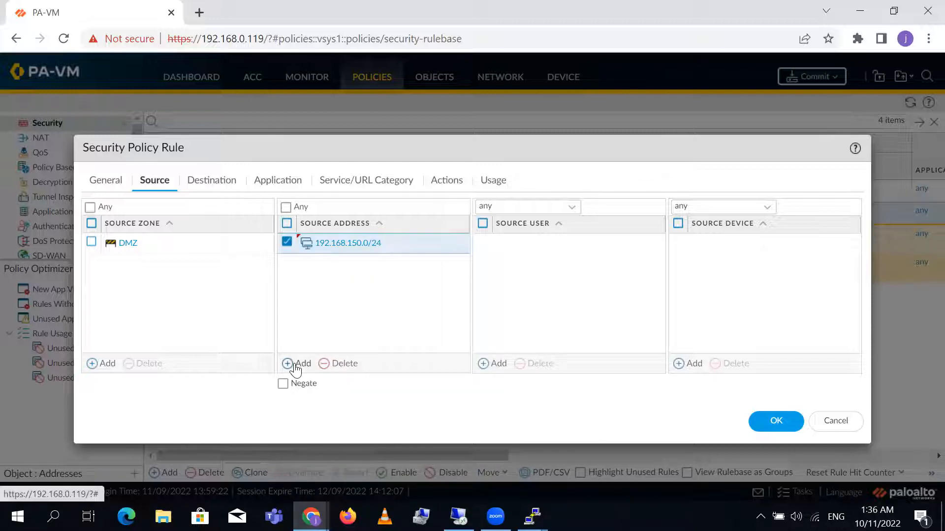
{"action": "left_click", "coordinate": [212, 181]}
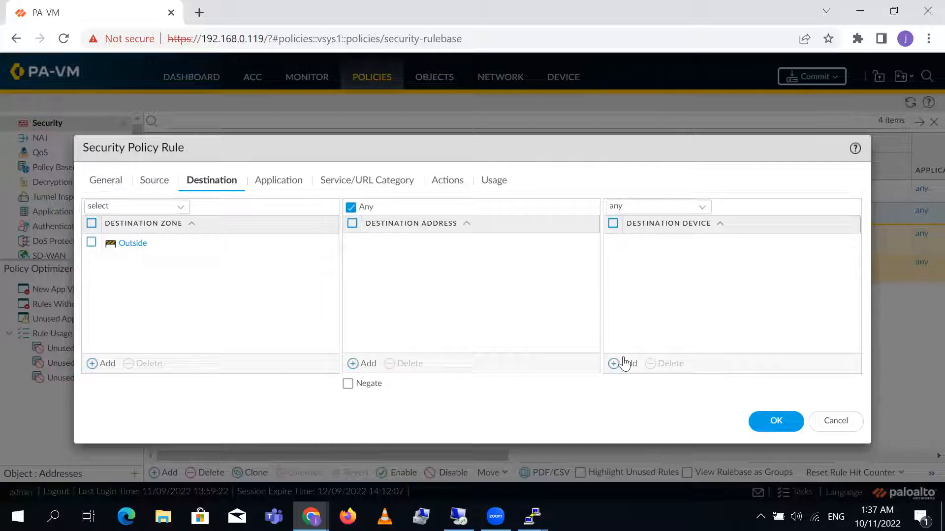
{"action": "left_click", "coordinate": [772, 422]}
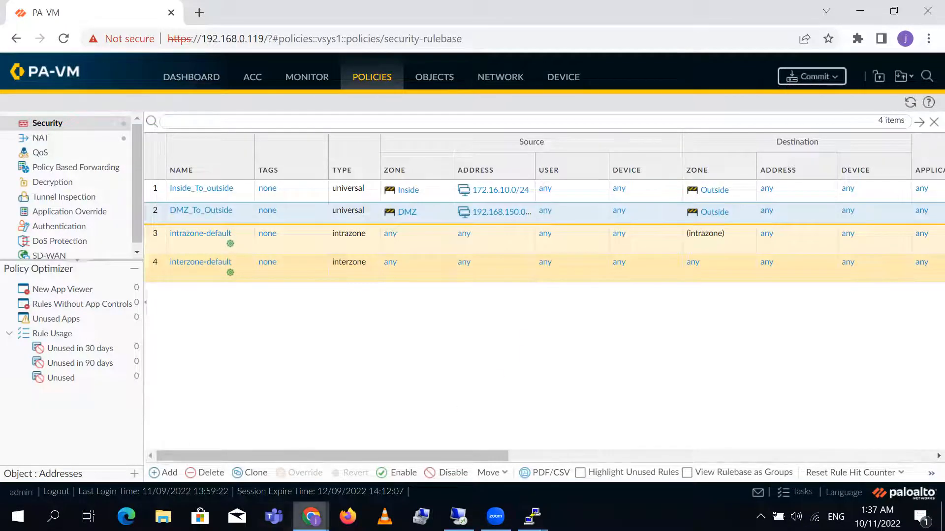
Switch to the EVE topology and open the Web server's console, placing its window beside the network diagram.
{"action": "mouse_move", "coordinate": [311, 517]}
{"action": "left_click", "coordinate": [221, 469]}
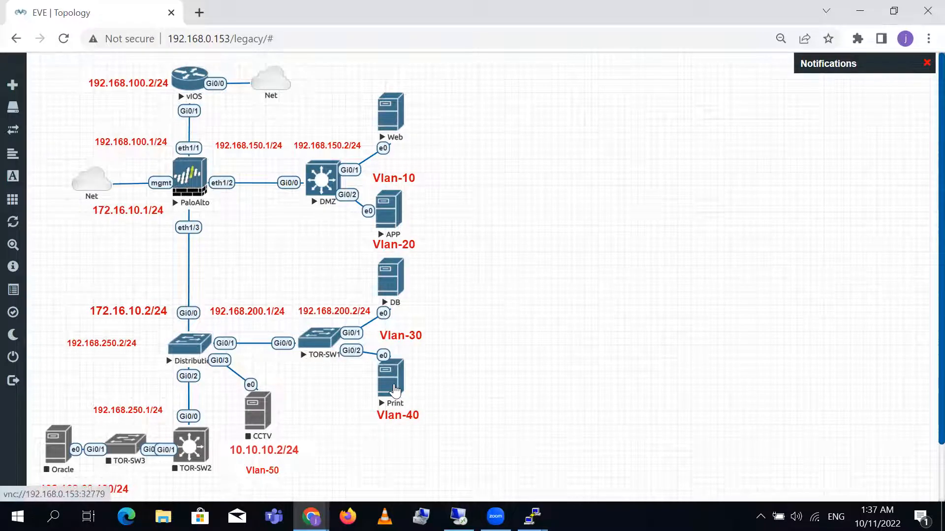
{"action": "left_click", "coordinate": [389, 111]}
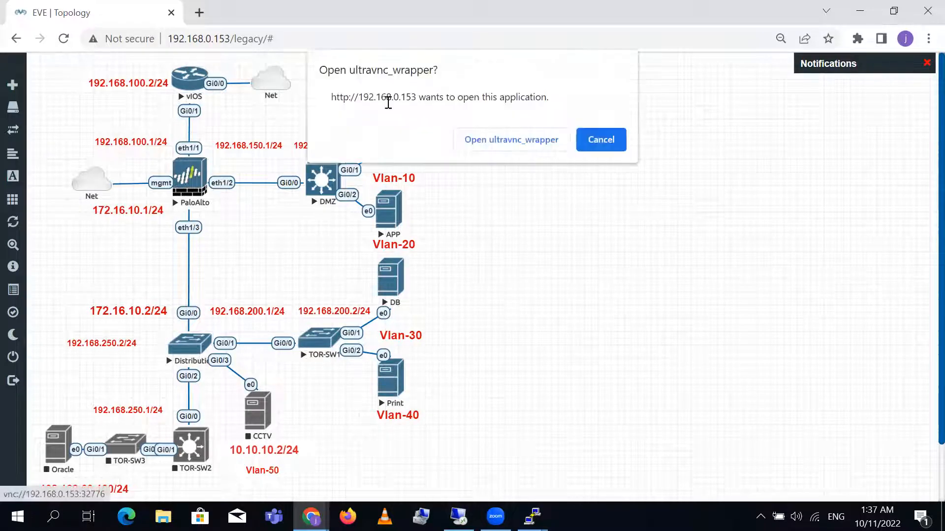
{"action": "left_click", "coordinate": [529, 141]}
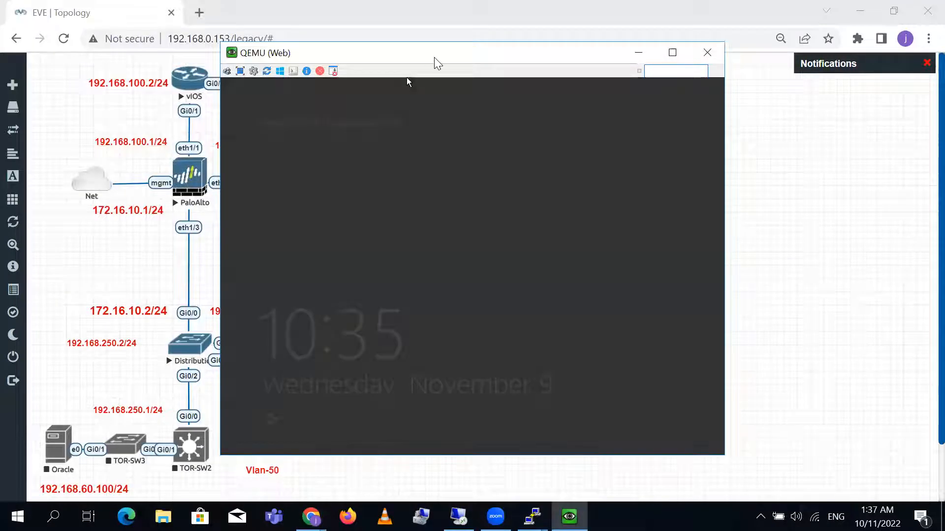
{"action": "left_click_drag", "start_coordinate": [434, 58], "coordinate": [638, 32]}
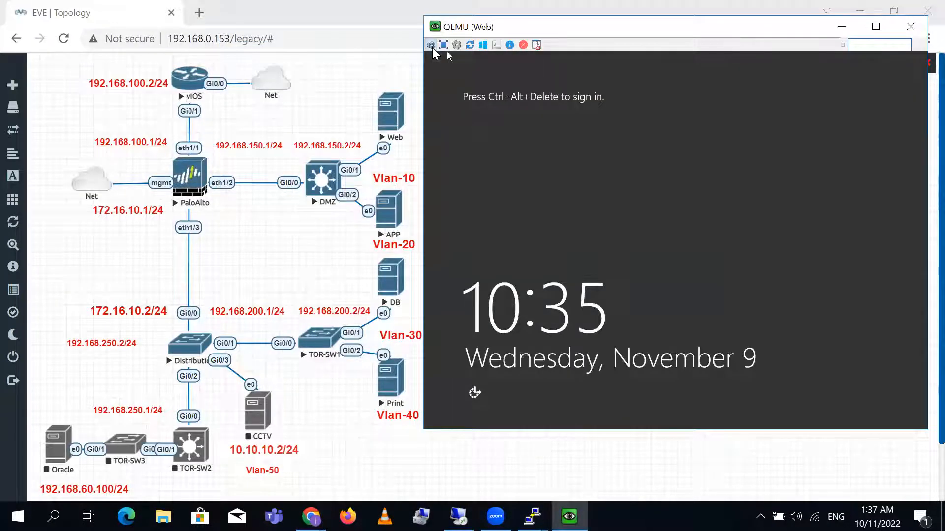
Sign in to the Web server as Administrator with the account password and dismiss the Shutdown Event Tracker.
{"action": "left_click", "coordinate": [430, 45]}
{"action": "type", "text": "****"}
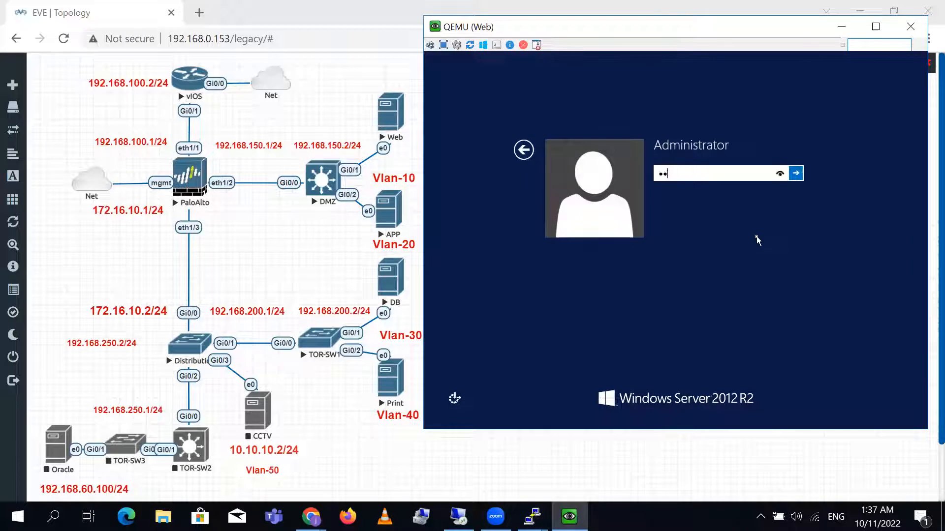
{"action": "type", "text": "****"}
{"action": "key", "text": "Return"}
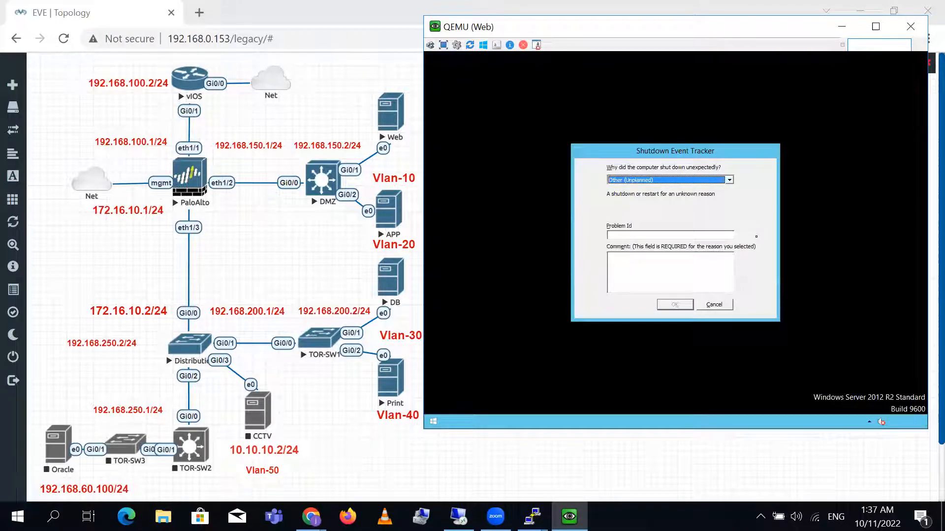
{"action": "left_click", "coordinate": [712, 308]}
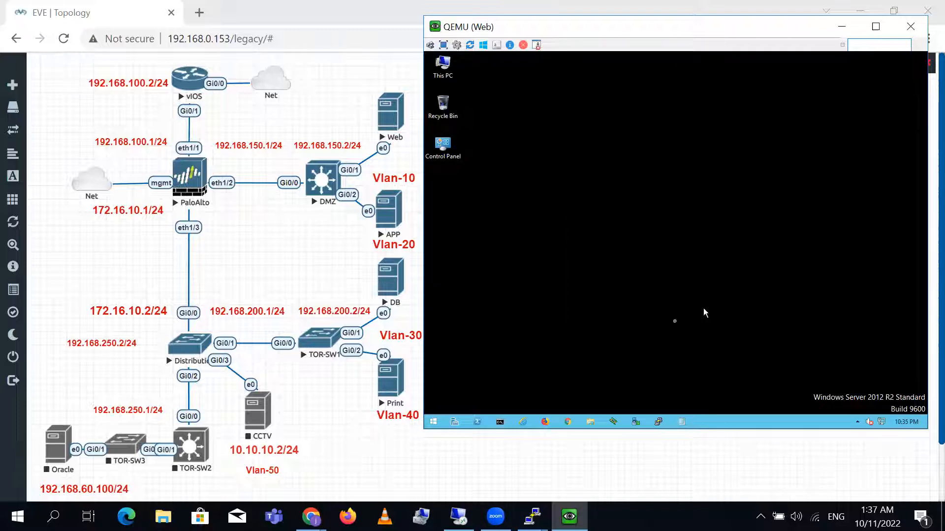
Open Command Prompt on the Web server and display its IP configuration with ipconfig.
{"action": "left_click", "coordinate": [497, 422]}
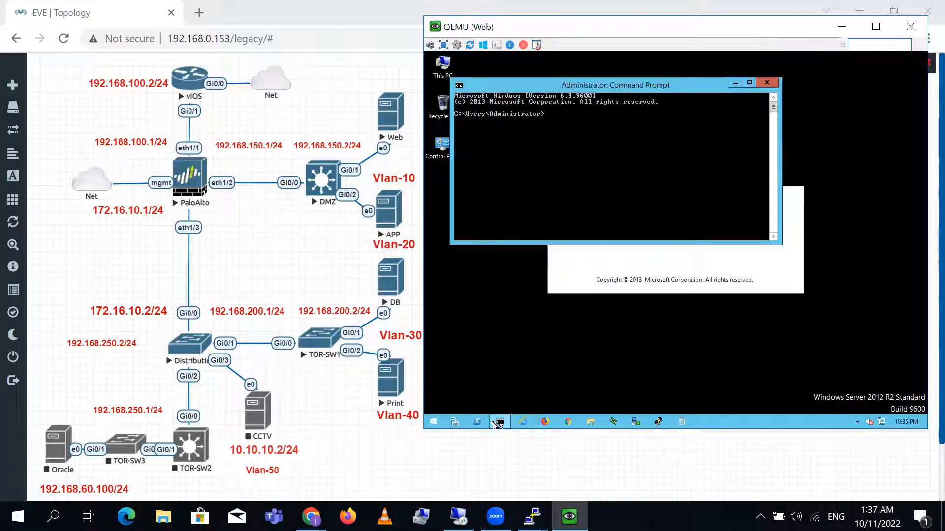
{"action": "key", "text": "Return"}
{"action": "key", "text": "Return"}
{"action": "type", "text": "ipconfig"}
{"action": "key", "text": "Return"}
{"action": "key", "text": "Return"}
{"action": "key", "text": "Return"}
{"action": "key", "text": "Return"}
{"action": "key", "text": "Return"}
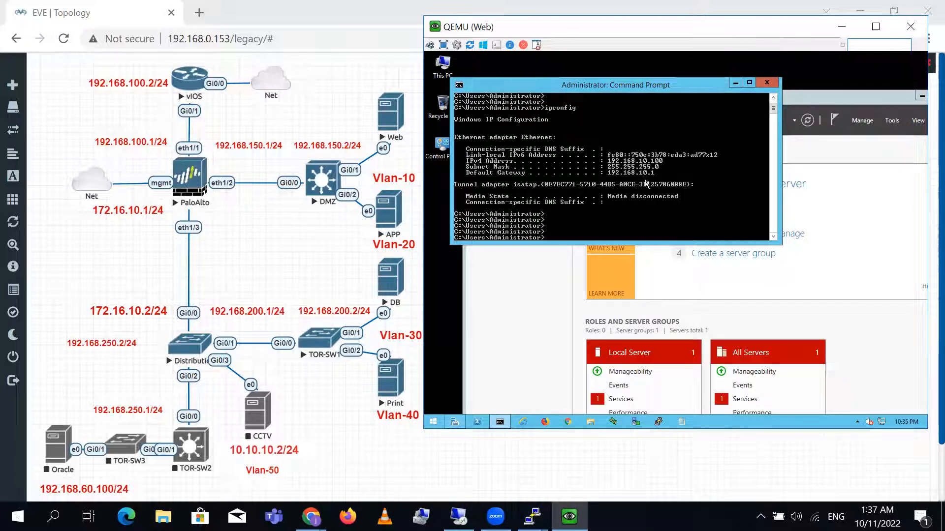
Ping the default gateway 192.168.10.1 from the Web server's Command Prompt.
{"action": "type", "text": "ping 192.168"}
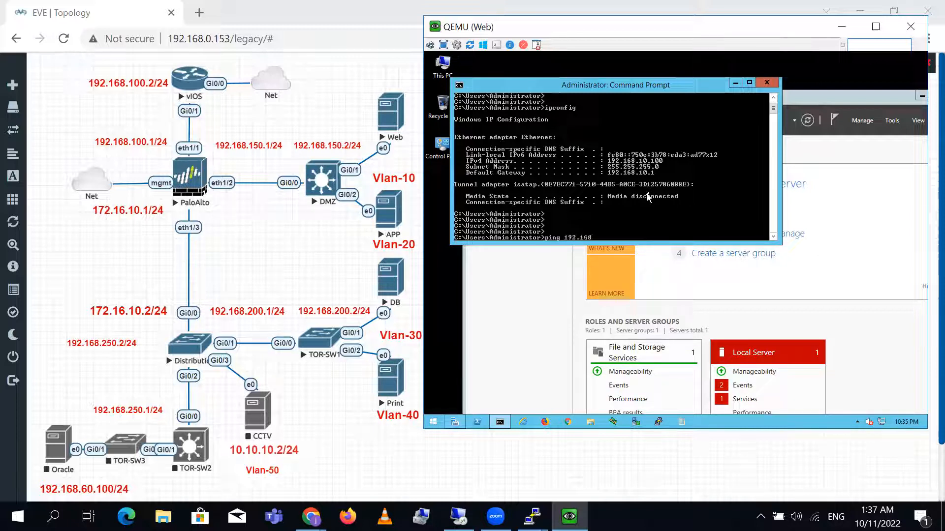
{"action": "type", "text": ".10.1"}
{"action": "key", "text": "Return"}
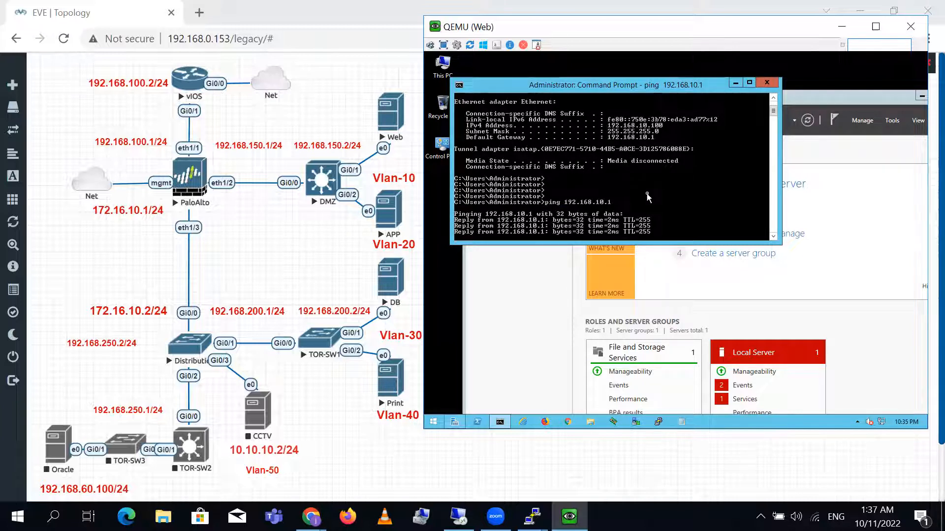
{"action": "key", "text": "Return"}
{"action": "key", "text": "Return"}
{"action": "key", "text": "Return"}
{"action": "type", "text": "piong"}
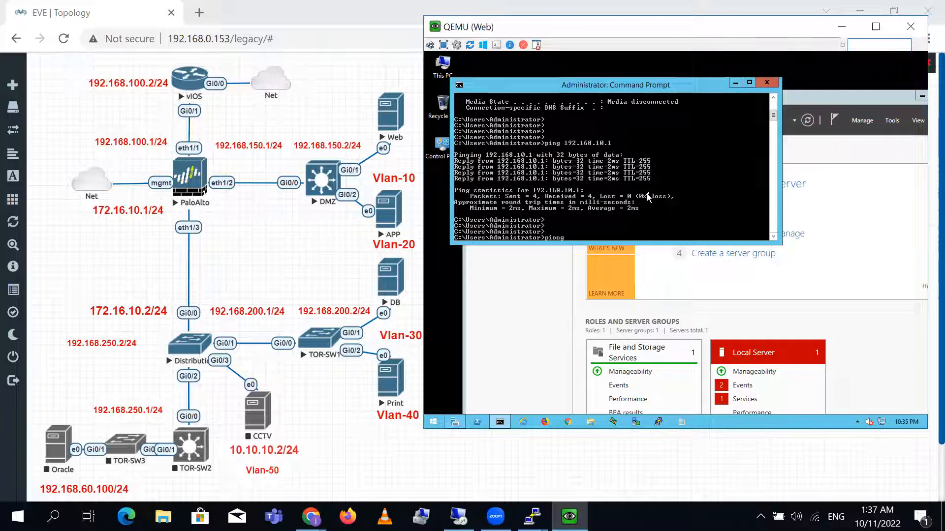
{"action": "type", "text": " 8.8.8.8"}
{"action": "key", "text": "Return"}
{"action": "key", "text": "Return"}
{"action": "key", "text": "Return"}
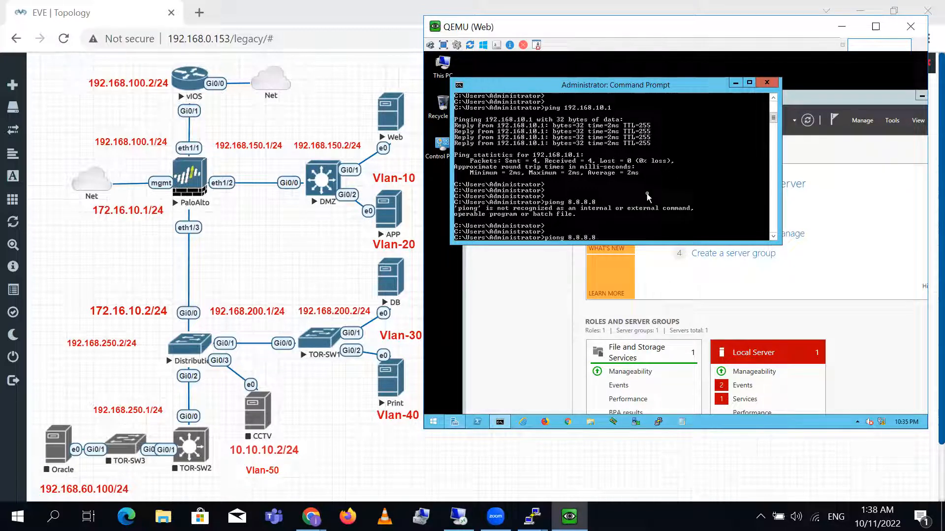
{"action": "key", "text": "Return"}
{"action": "key", "text": "Return"}
{"action": "key", "text": "Return"}
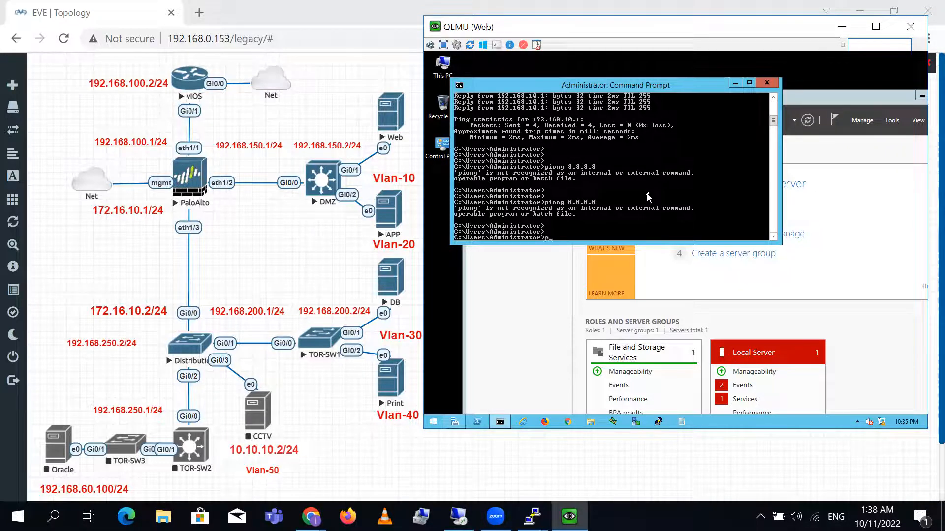
Ping 8.8.8.8 from the Web server to test its internet connectivity.
{"action": "type", "text": "ping 8.8.8.8"}
{"action": "key", "text": "Return"}
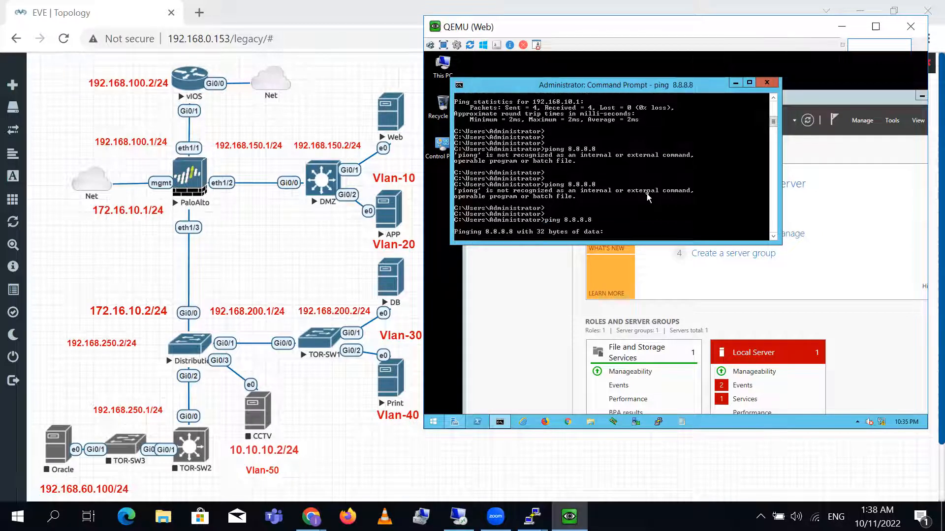
{"action": "left_click", "coordinate": [570, 423]}
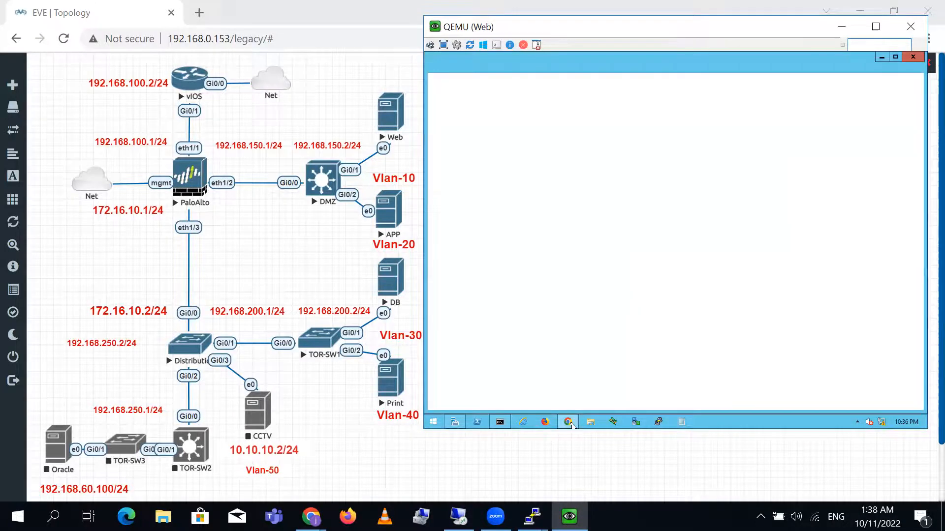
{"action": "type", "text": "www.goi"}
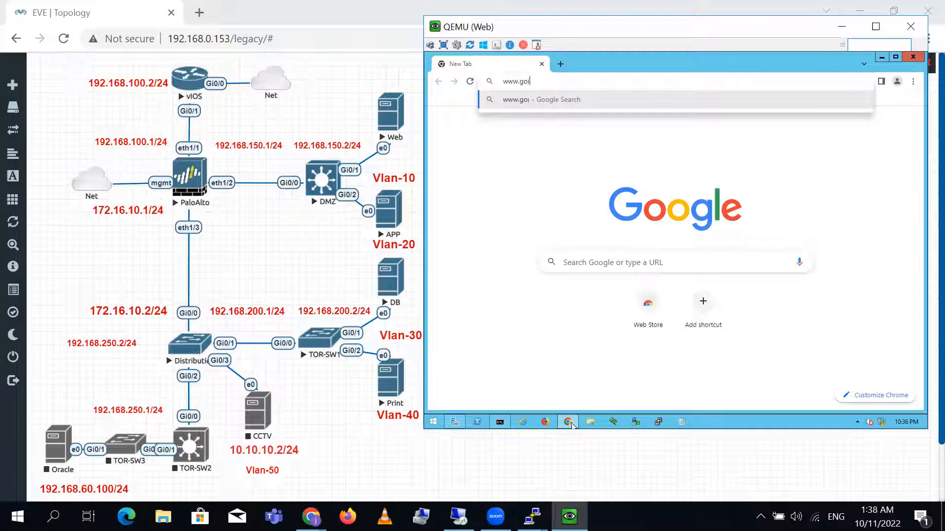
{"action": "key", "text": "BackSpace"}
{"action": "type", "text": "ogl.ecom"}
{"action": "key", "text": "BackSpace"}
{"action": "key", "text": "BackSpace"}
{"action": "key", "text": "BackSpace"}
{"action": "key", "text": "BackSpace"}
{"action": "key", "text": "BackSpace"}
{"action": "type", "text": "e.com"}
{"action": "key", "text": "Return"}
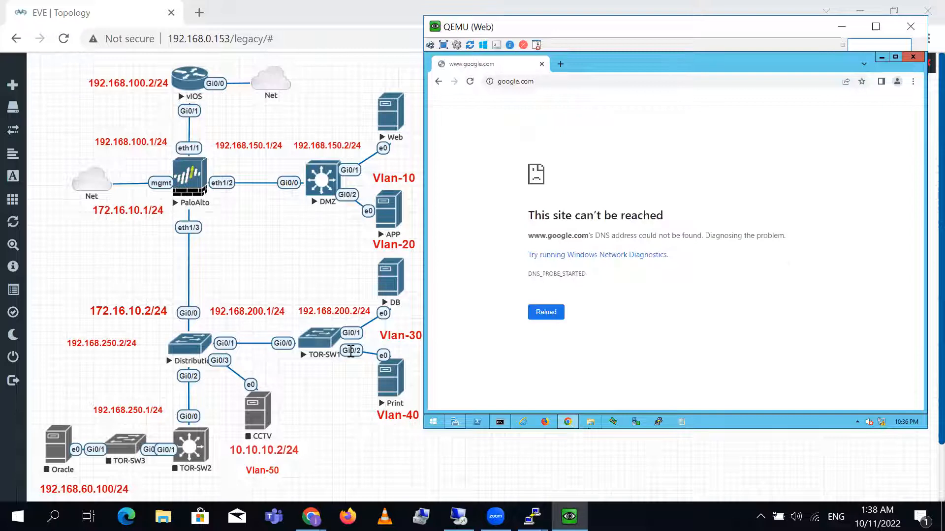
Open the APP server's console, sign in as Administrator with the account password, and dismiss the Shutdown Event Tracker.
{"action": "left_click", "coordinate": [400, 222]}
{"action": "left_click", "coordinate": [510, 140]}
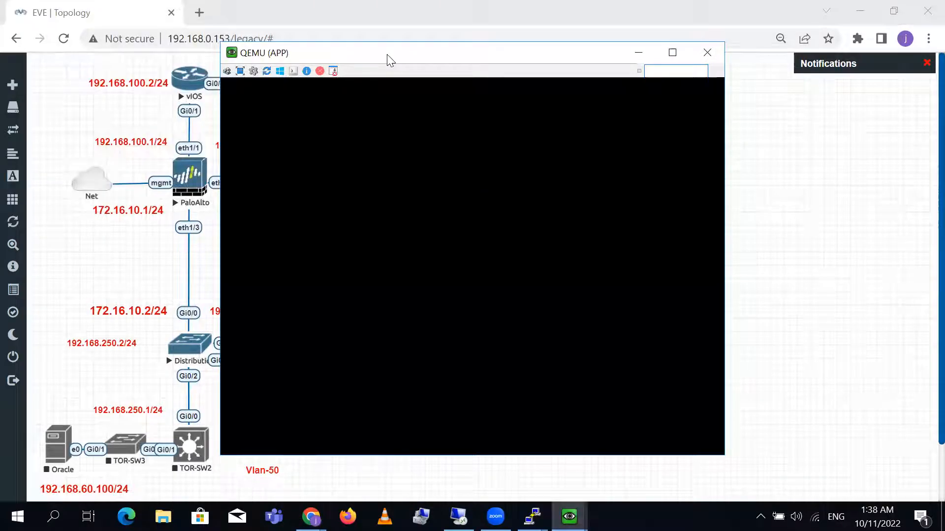
{"action": "left_click_drag", "start_coordinate": [387, 54], "coordinate": [593, 61]}
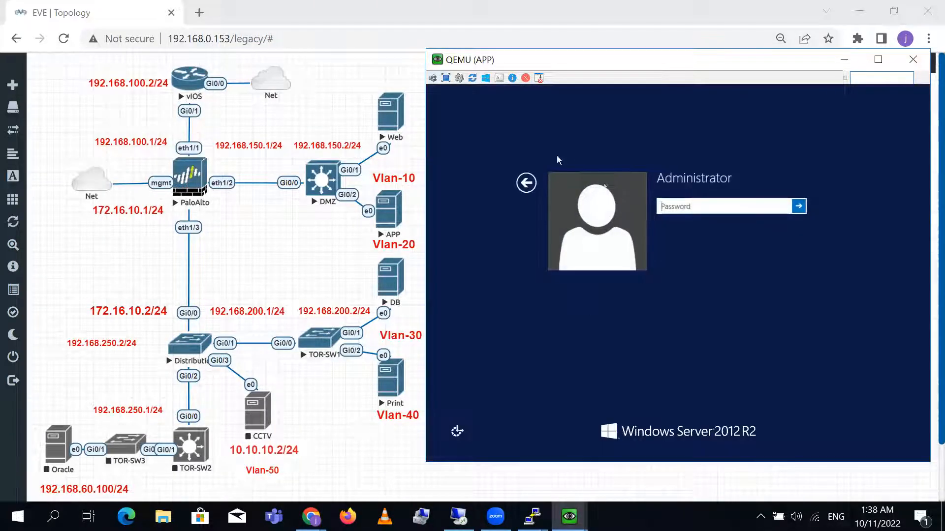
{"action": "type", "text": "***"}
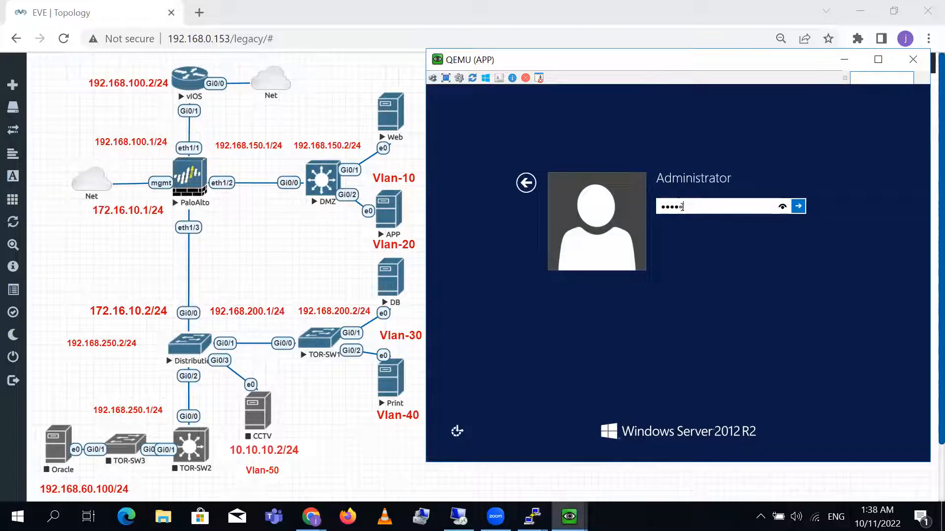
{"action": "key", "text": "Return"}
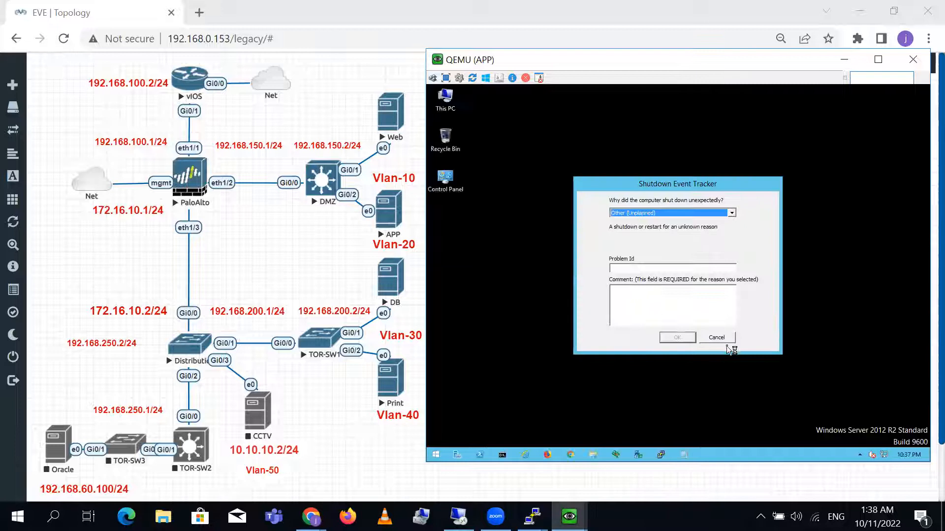
{"action": "left_click", "coordinate": [724, 340]}
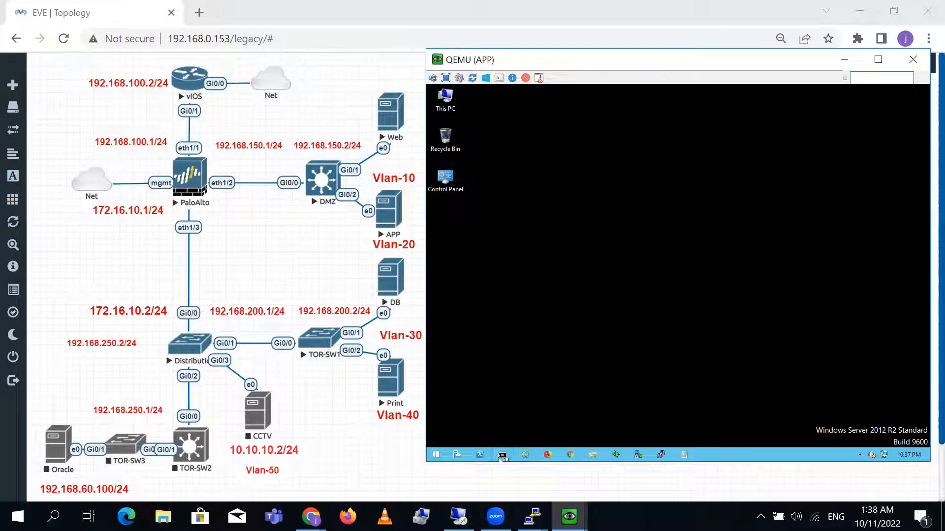
Open Command Prompt on the APP server and display its IP configuration with ipconfig.
{"action": "left_click", "coordinate": [502, 455]}
{"action": "type", "text": "ipconfdi"}
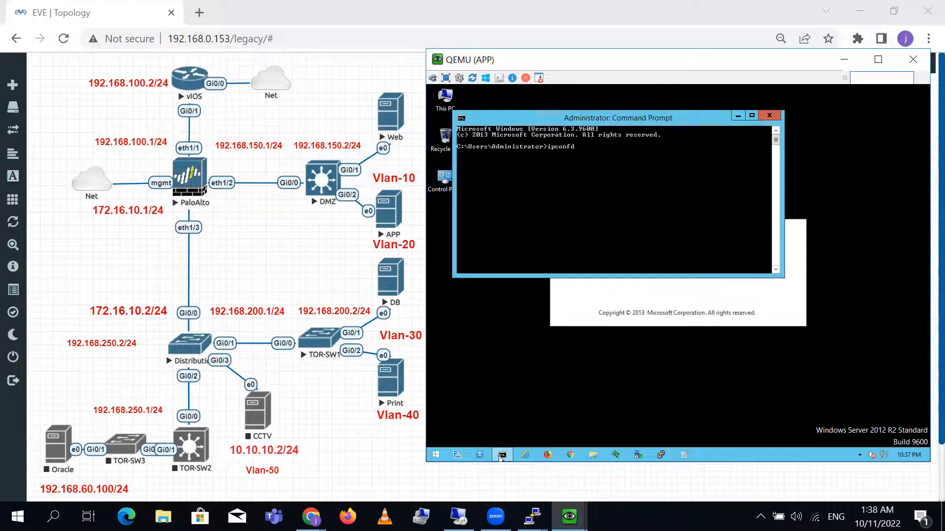
{"action": "key", "text": "BackSpace"}
{"action": "type", "text": "ig"}
{"action": "key", "text": "Return"}
{"action": "key", "text": "Return"}
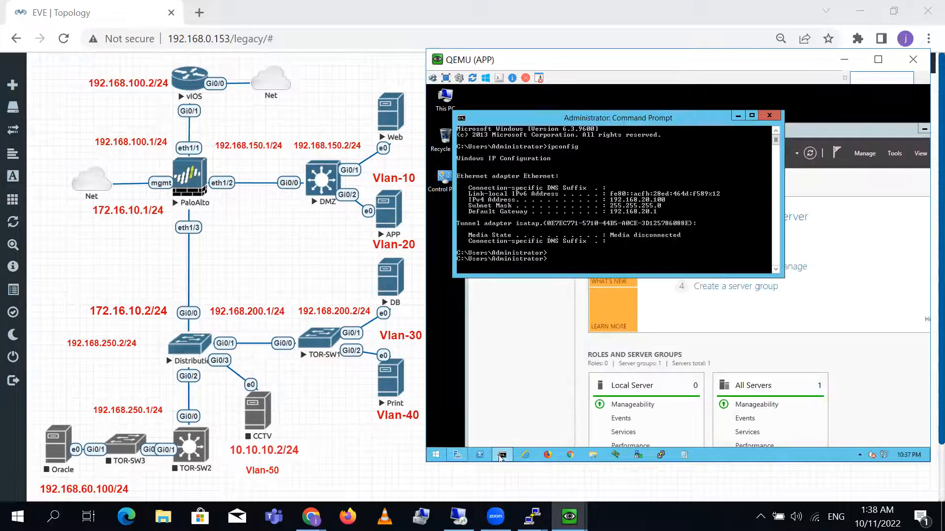
Ping the default gateway 192.168.20.1 from the APP server's Command Prompt, stopping the ping early.
{"action": "type", "text": "ping 192.168.20.1"}
{"action": "key", "text": "Return"}
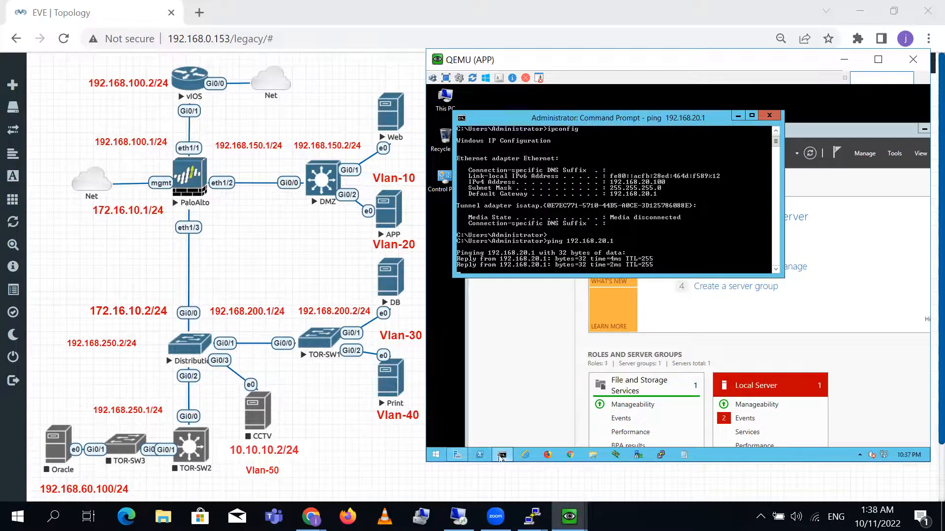
{"action": "key", "text": "ctrl+c"}
{"action": "key", "text": "Return"}
{"action": "key", "text": "Return"}
{"action": "key", "text": "Return"}
{"action": "key", "text": "Return"}
{"action": "key", "text": "Return"}
{"action": "key", "text": "Return"}
Test the APP server's internet access by pinging 8.8.8.8 and browsing to google.com in Chrome.
{"action": "type", "text": "ping 8.8.8.8"}
{"action": "key", "text": "Return"}
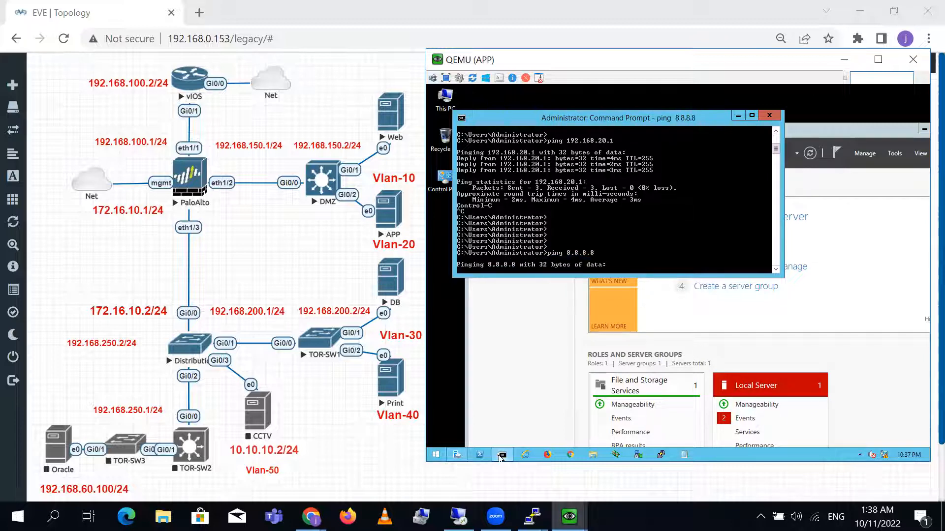
{"action": "left_click", "coordinate": [636, 455]}
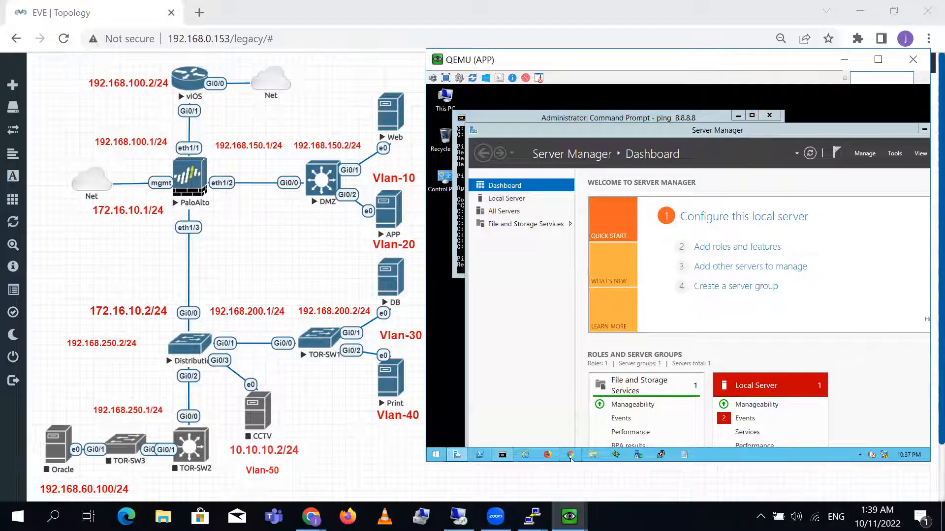
{"action": "left_click", "coordinate": [570, 455]}
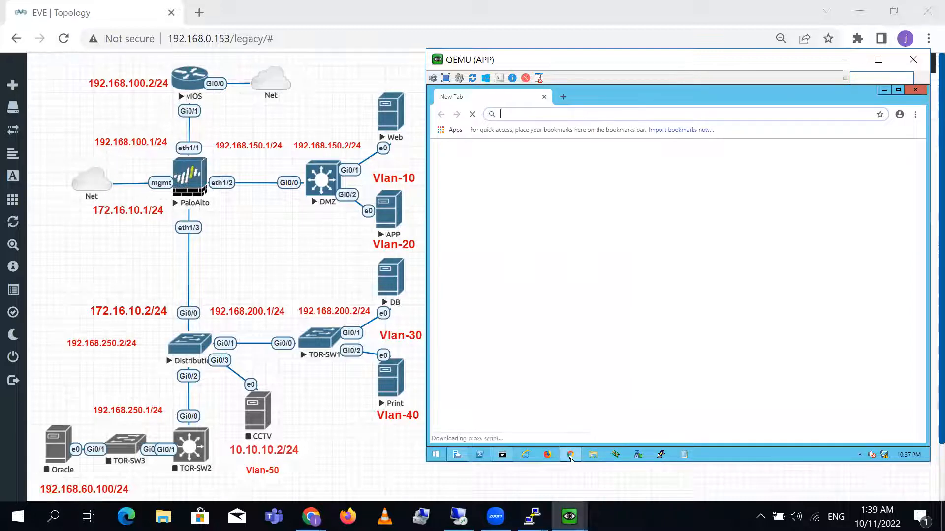
{"action": "type", "text": "google.com"}
{"action": "key", "text": "Return"}
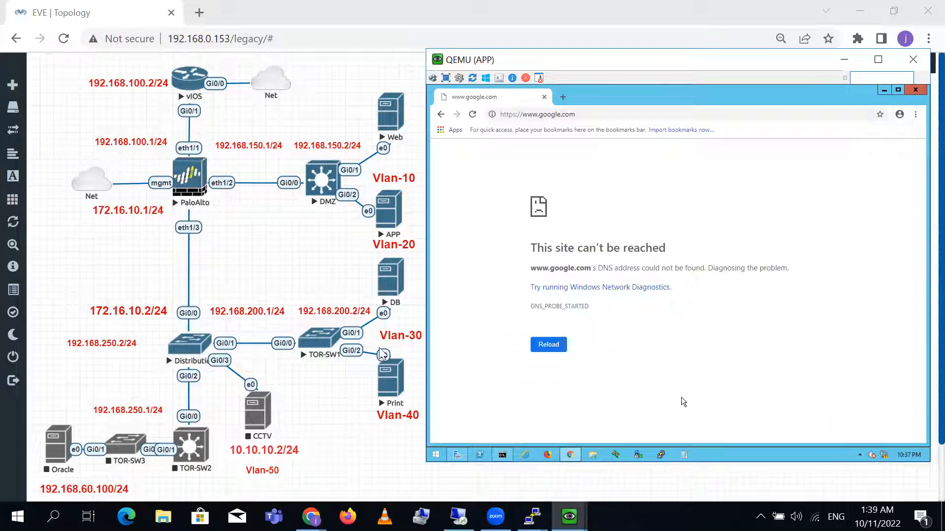
Open the DB server's console, sign in as Administrator with the account password, and cancel the Shutdown Event Tracker.
{"action": "left_click", "coordinate": [500, 142]}
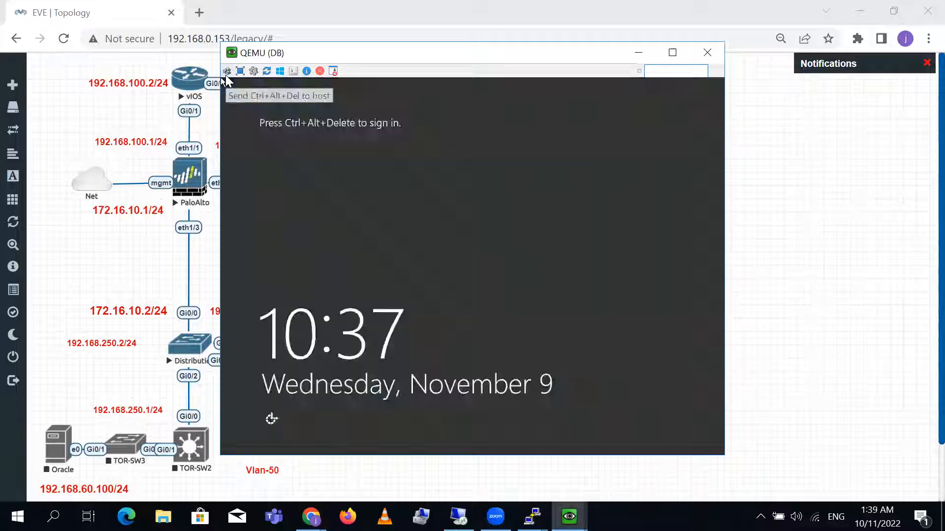
{"action": "left_click", "coordinate": [226, 71]}
{"action": "type", "text": "••••"}
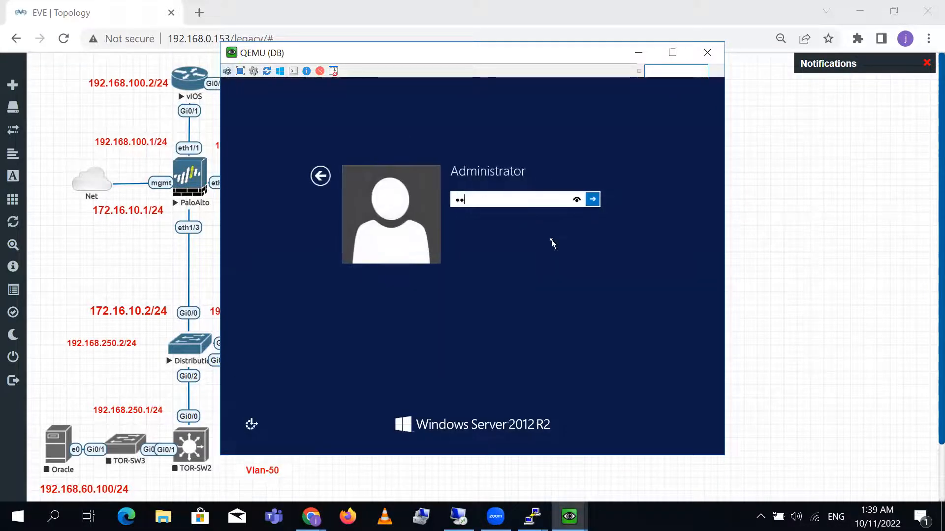
{"action": "type", "text": "••"}
{"action": "key", "text": "Return"}
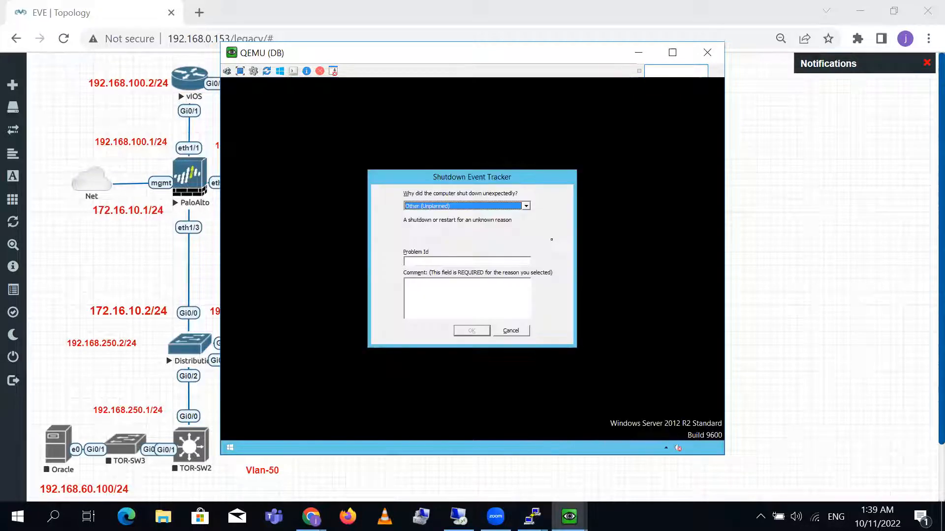
{"action": "left_click", "coordinate": [512, 331]}
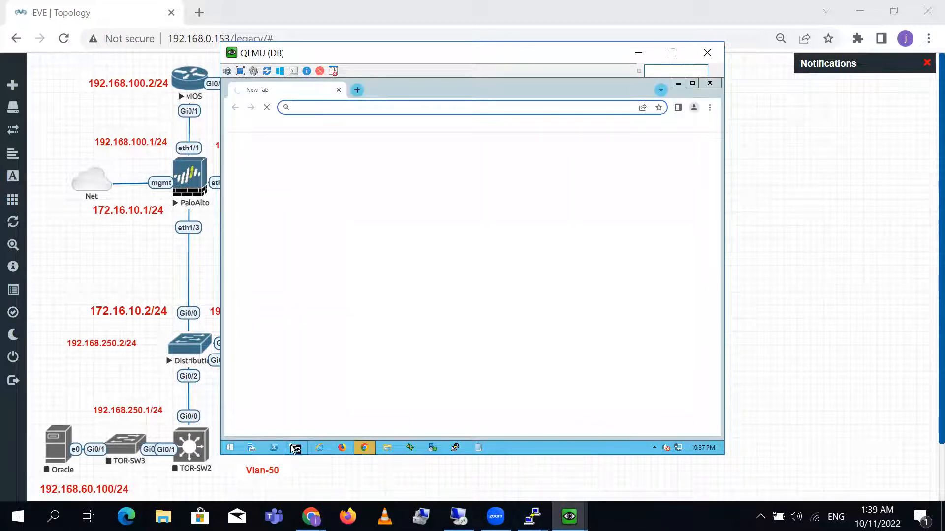
Open Command Prompt on the DB server and display its IP configuration with ipconfig.
{"action": "left_click", "coordinate": [296, 448]}
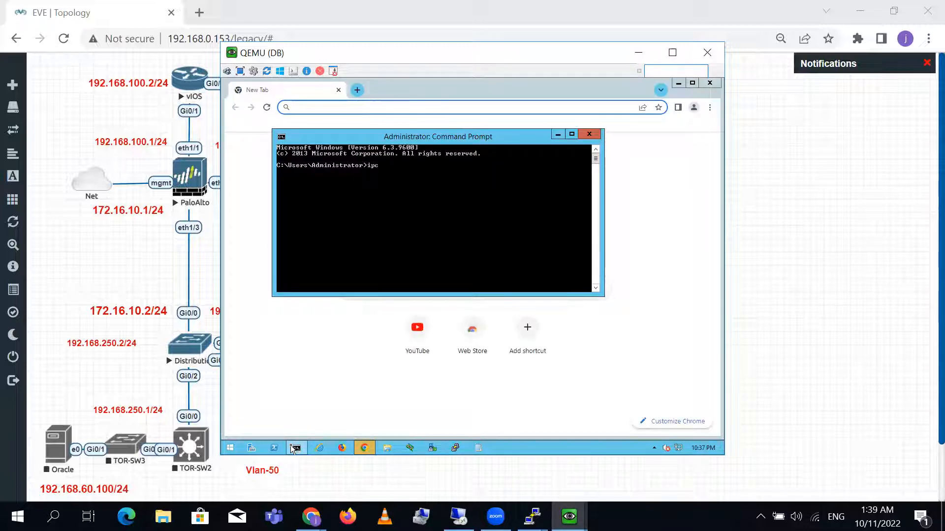
{"action": "type", "text": "ipconfig"}
{"action": "key", "text": "Return"}
{"action": "key", "text": "Return"}
Ping the default gateway 192.168.30.1 from the DB server's Command Prompt, stopping the ping early.
{"action": "type", "text": "ping 192.168"}
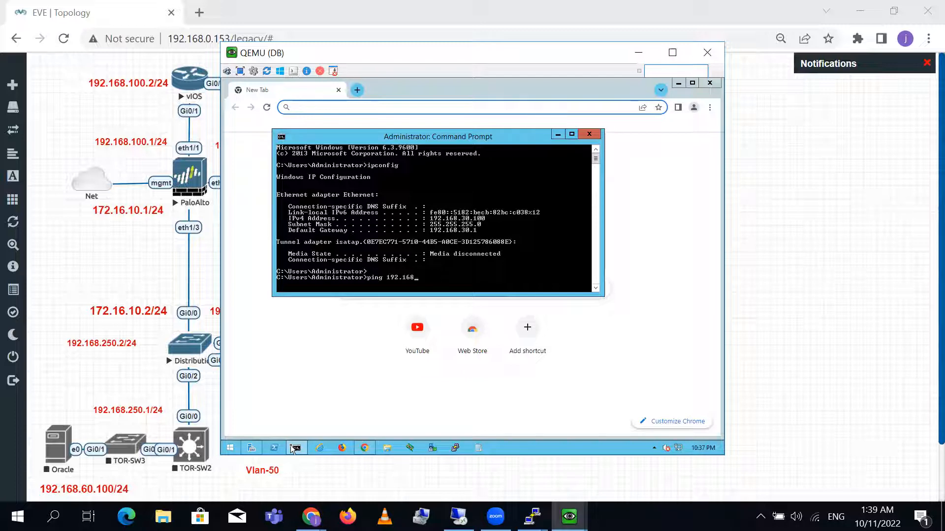
{"action": "type", "text": ".30.1"}
{"action": "key", "text": "Return"}
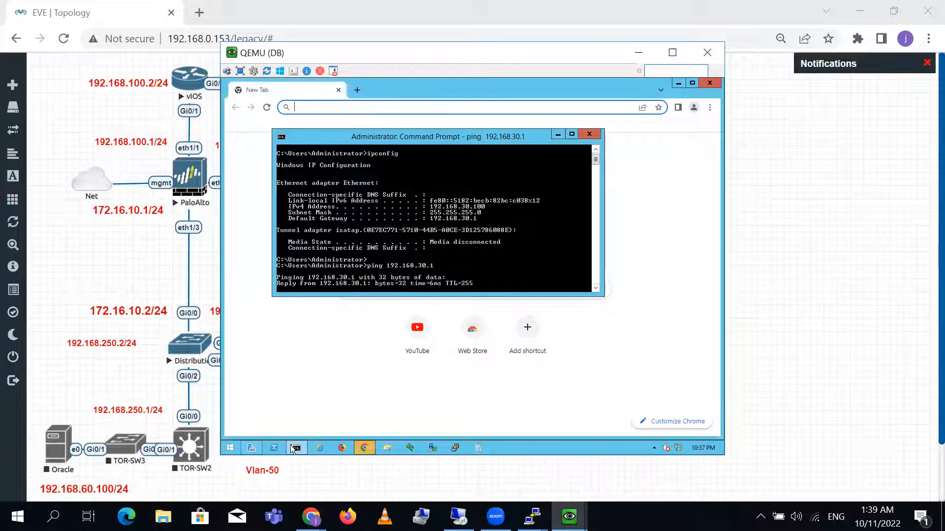
{"action": "key", "text": "ctrl+c"}
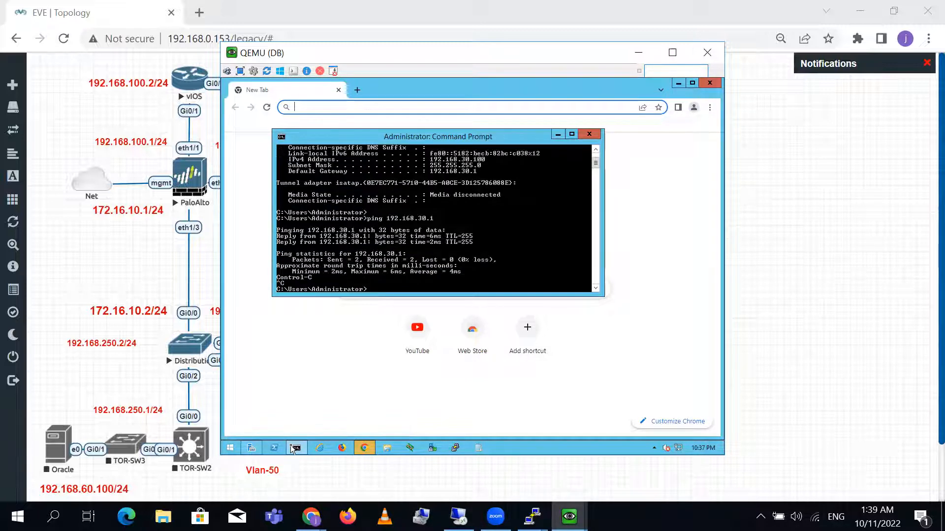
Browse to google.com in Chrome on the DB server and move its console window clear of the topology.
{"action": "left_click", "coordinate": [496, 106]}
{"action": "type", "text": "google.com"}
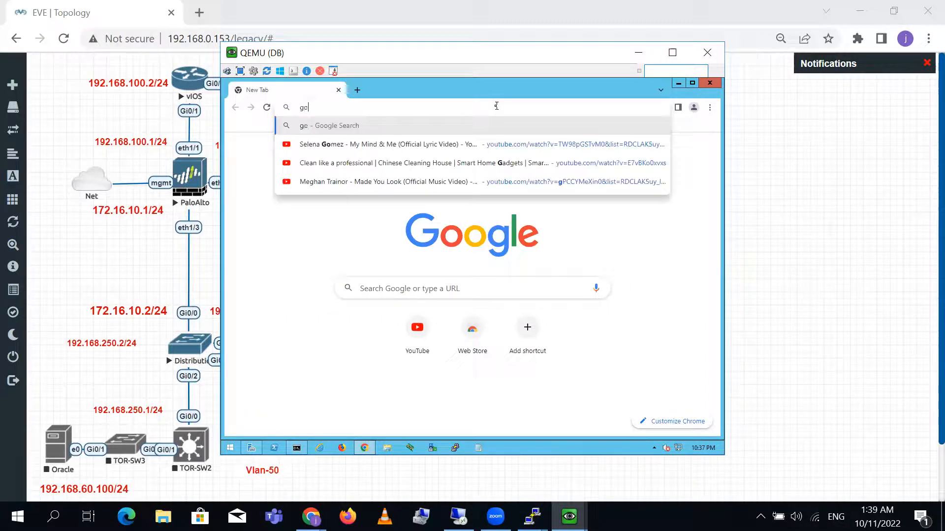
{"action": "key", "text": "Return"}
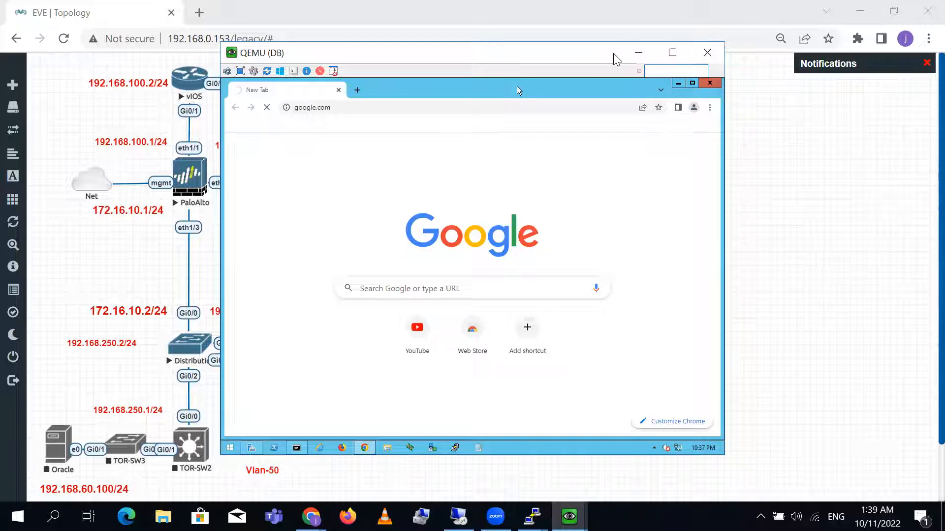
{"action": "left_click_drag", "start_coordinate": [614, 55], "coordinate": [825, 57]}
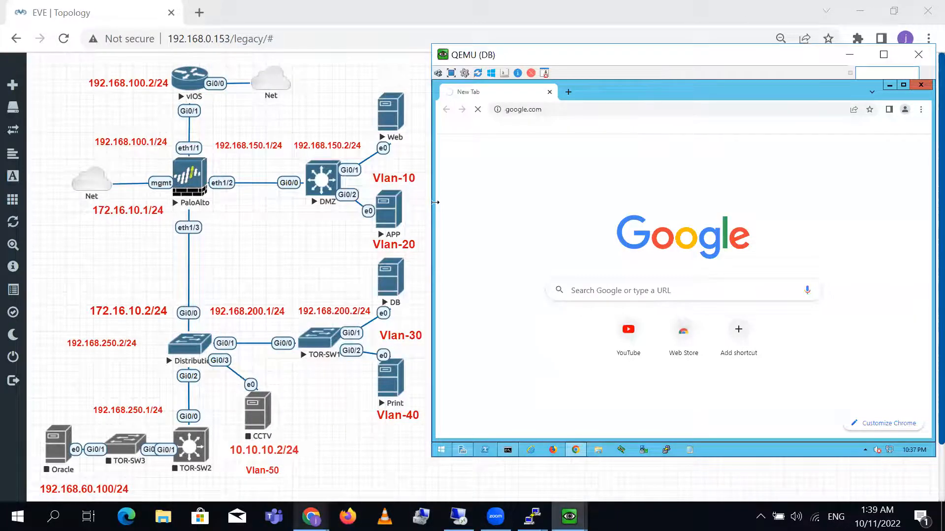
Switch to the PA-VM web interface and add source address 192.168.30.0/24 to the Inside_To_outside security rule.
{"action": "left_click", "coordinate": [311, 516]}
{"action": "left_click", "coordinate": [425, 466]}
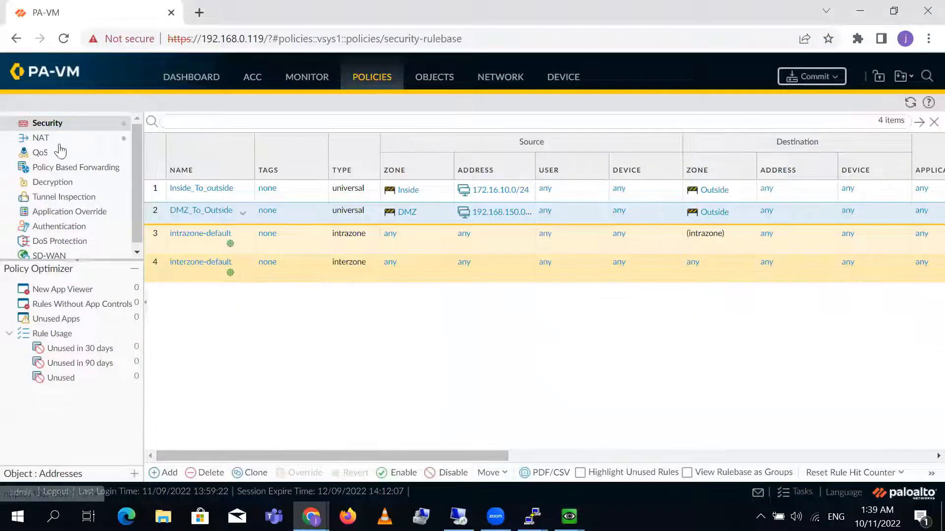
{"action": "left_click", "coordinate": [209, 189]}
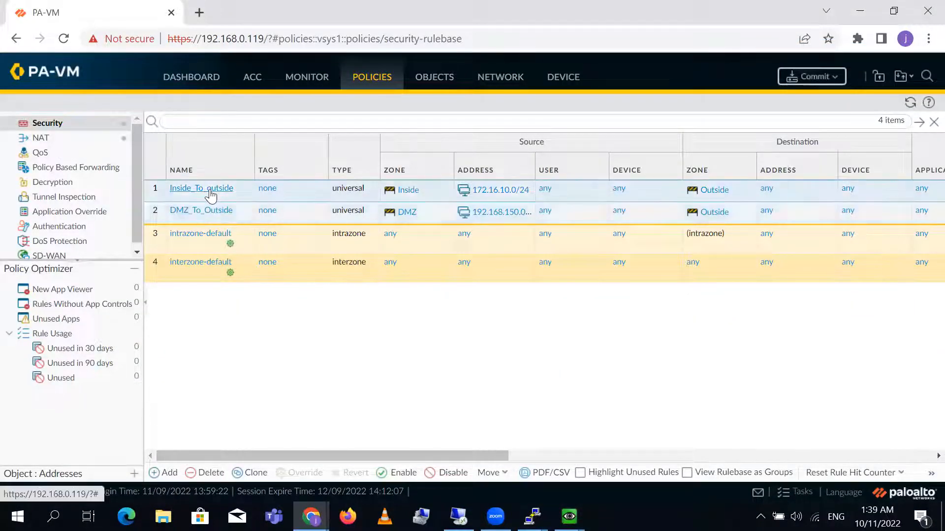
{"action": "left_click", "coordinate": [153, 182]}
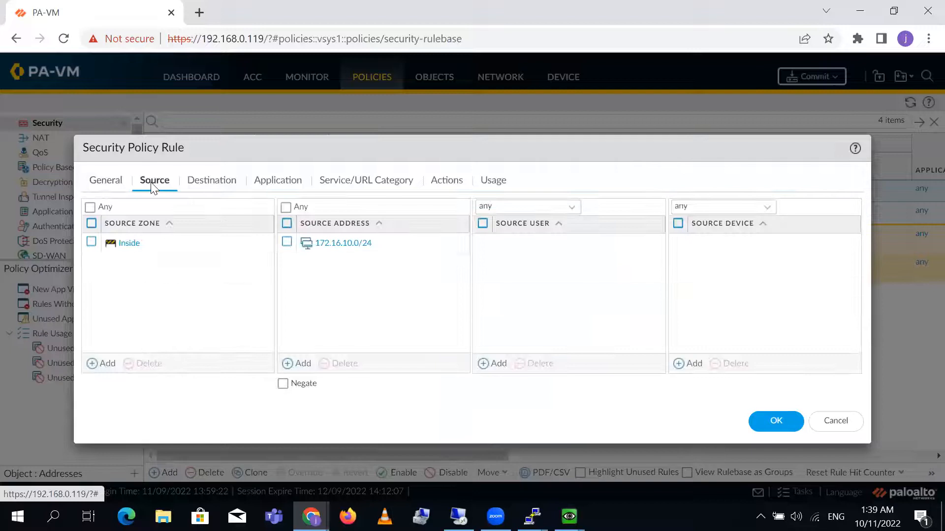
{"action": "left_click", "coordinate": [299, 367]}
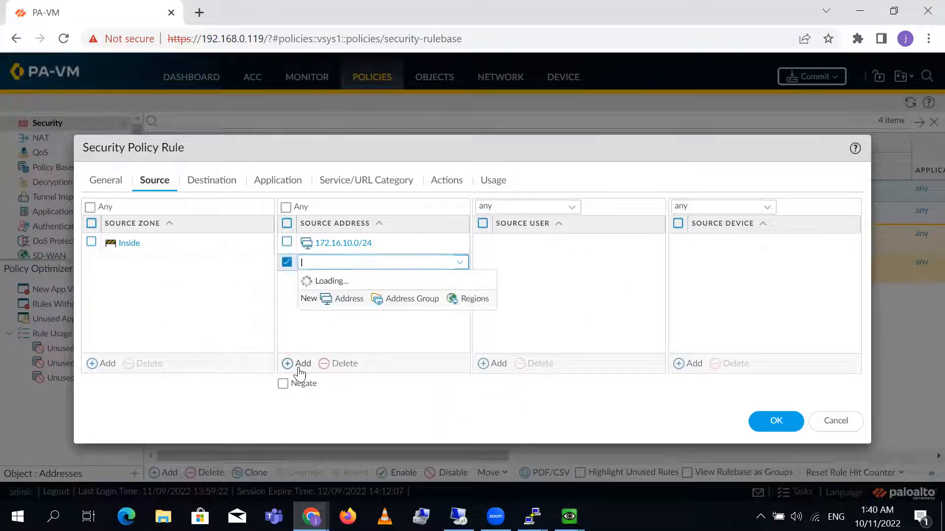
{"action": "type", "text": "192.168"}
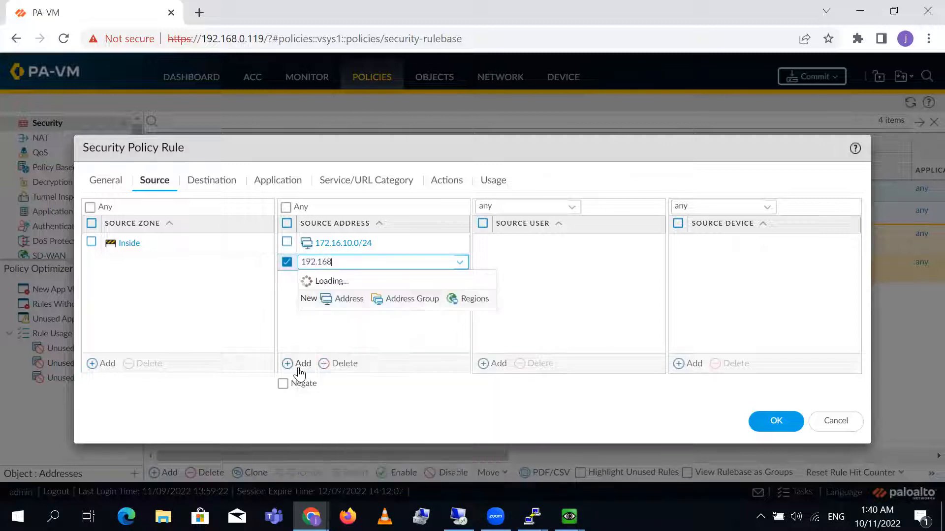
{"action": "type", "text": ".30.0/24"}
{"action": "key", "text": "Return"}
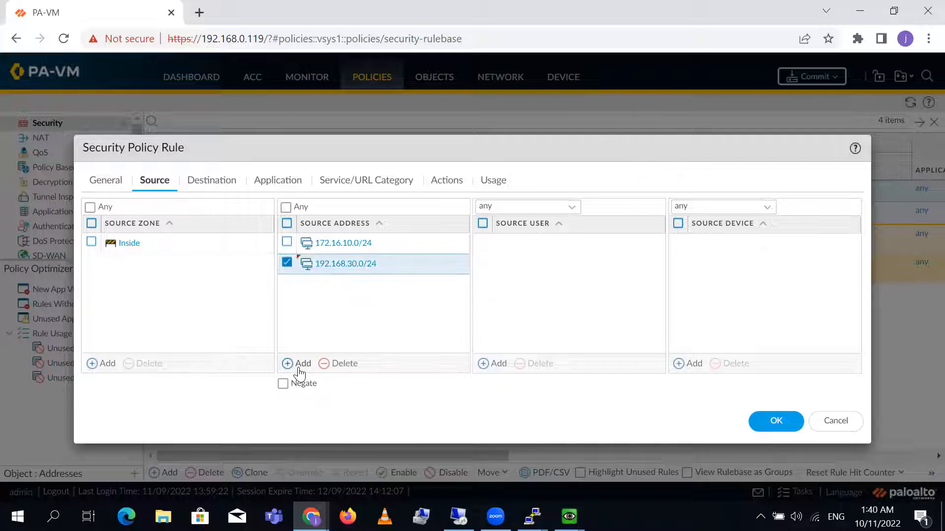
Add source address 192.168.40.0/24 to the Inside_To_outside rule, review its destination settings, and save the rule.
{"action": "left_click", "coordinate": [300, 368]}
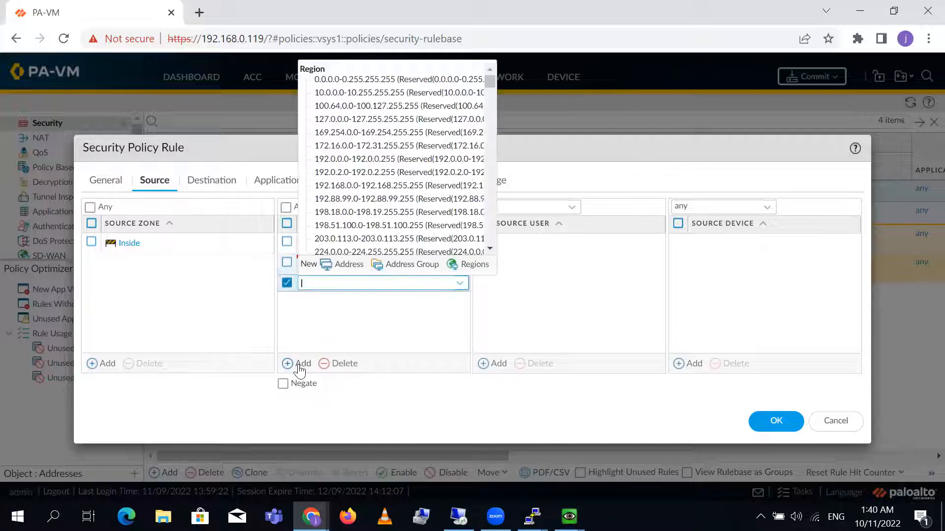
{"action": "type", "text": "192.168.40.0/24"}
{"action": "key", "text": "Return"}
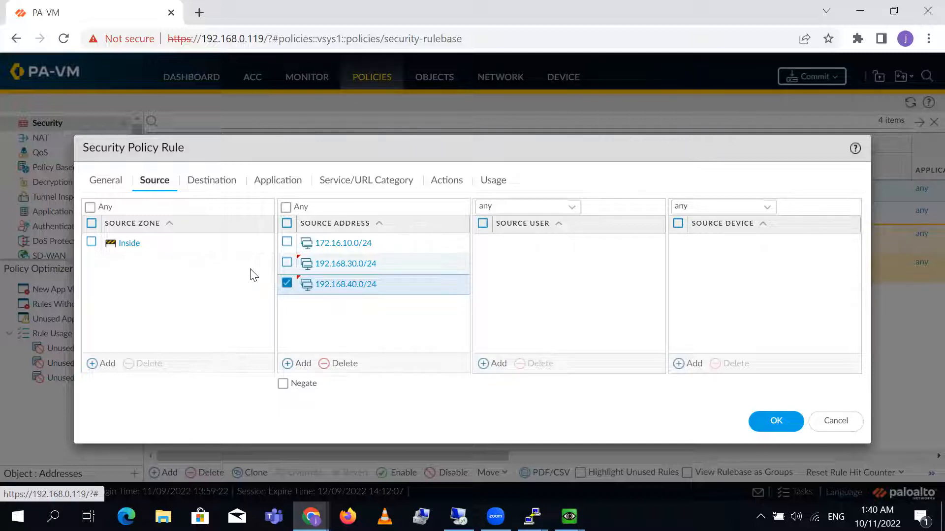
{"action": "left_click", "coordinate": [777, 423]}
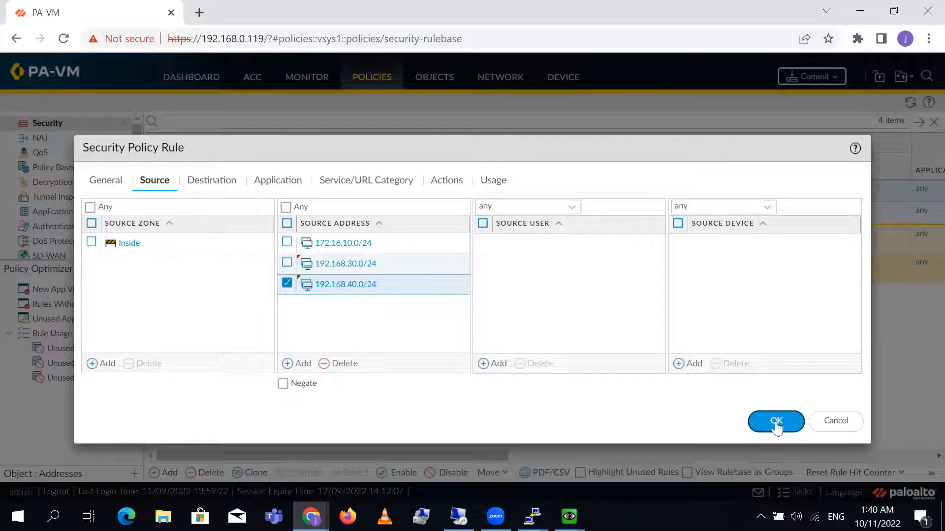
{"action": "left_click", "coordinate": [202, 186]}
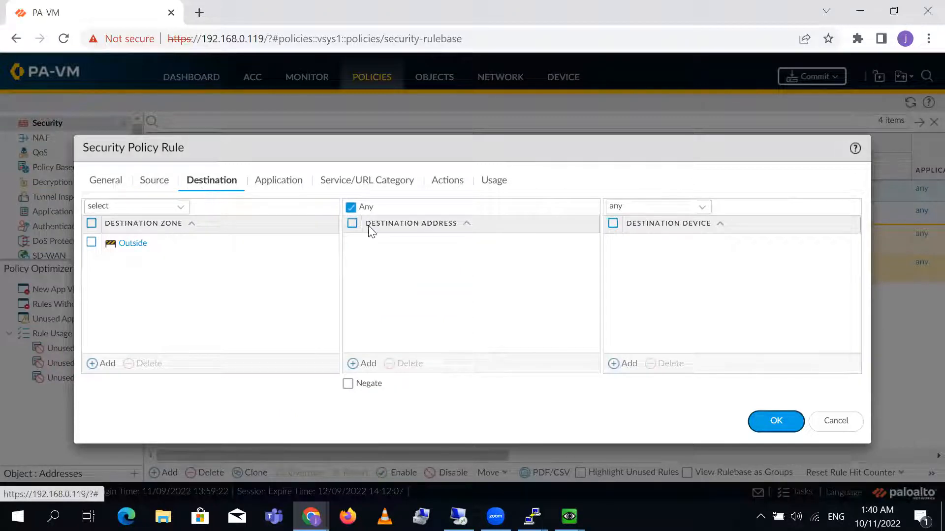
{"action": "left_click", "coordinate": [788, 422]}
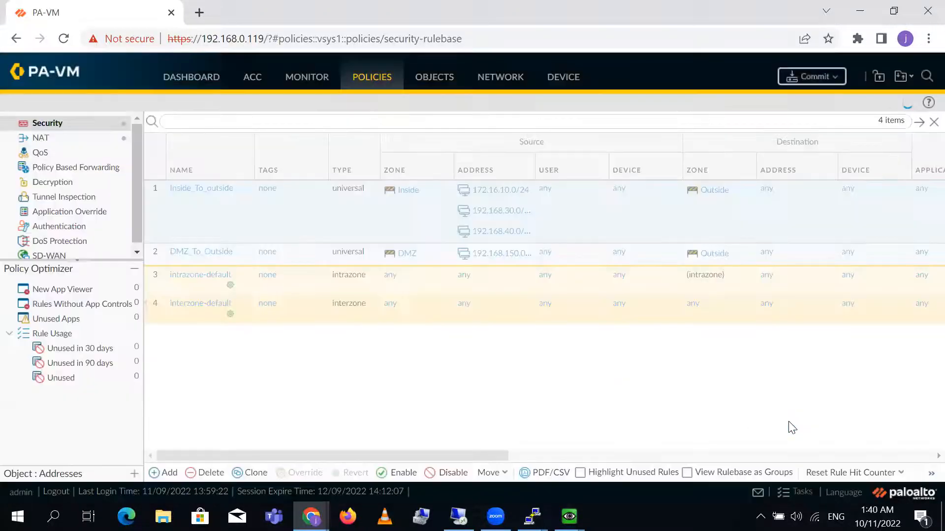
Add source address 192.168.10.0/24 to the DMZ_To_Outside security rule.
{"action": "left_click", "coordinate": [196, 252]}
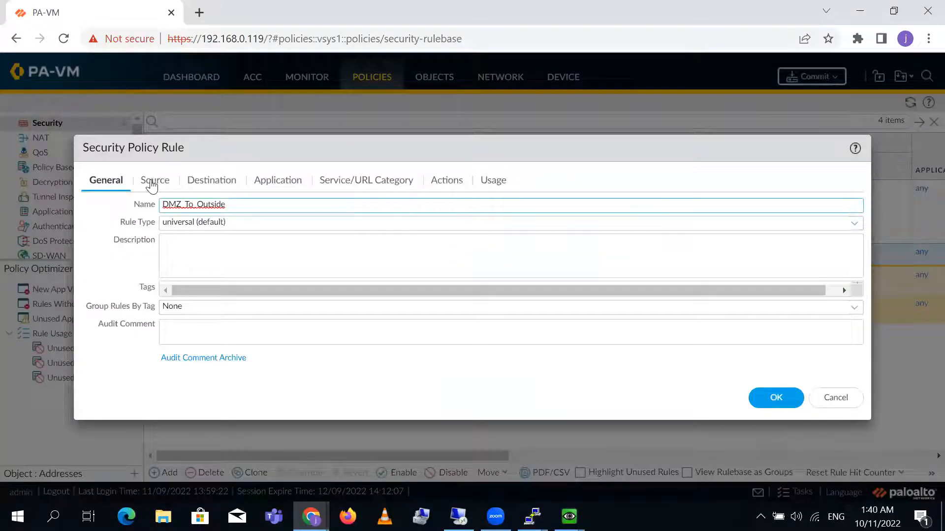
{"action": "left_click", "coordinate": [154, 181]}
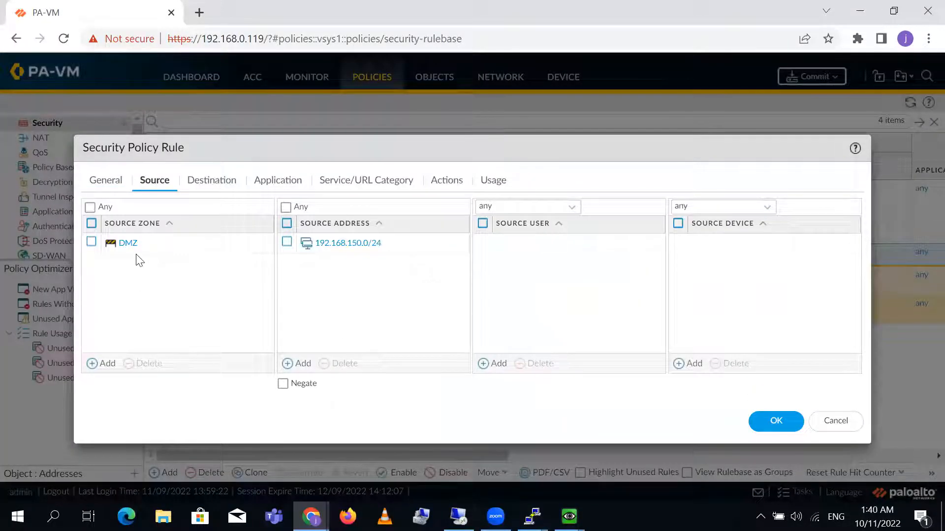
{"action": "left_click", "coordinate": [298, 368]}
{"action": "type", "text": "192"}
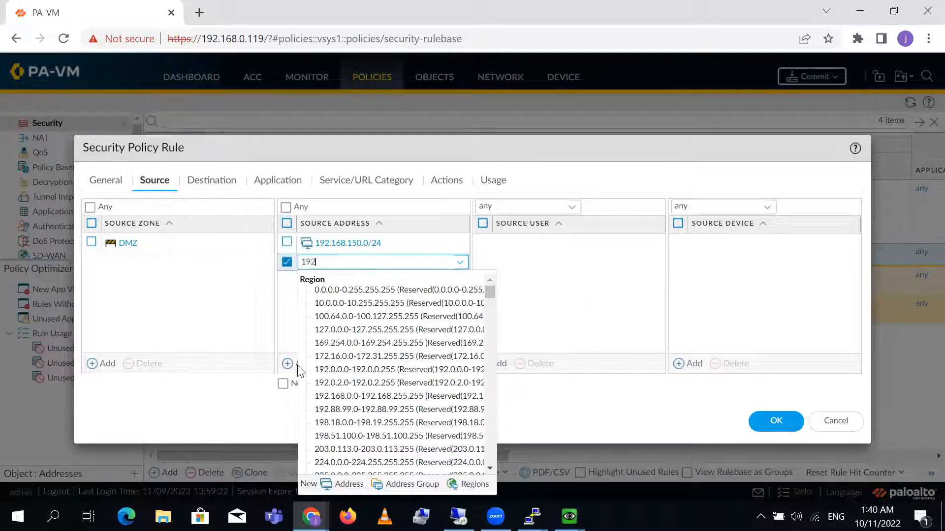
{"action": "type", "text": ".168.10.0/24"}
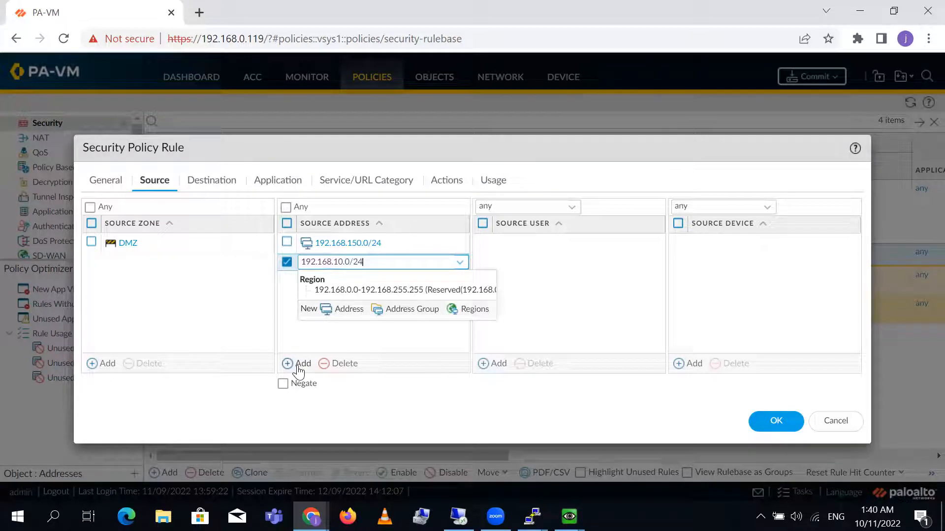
{"action": "left_click", "coordinate": [298, 369]}
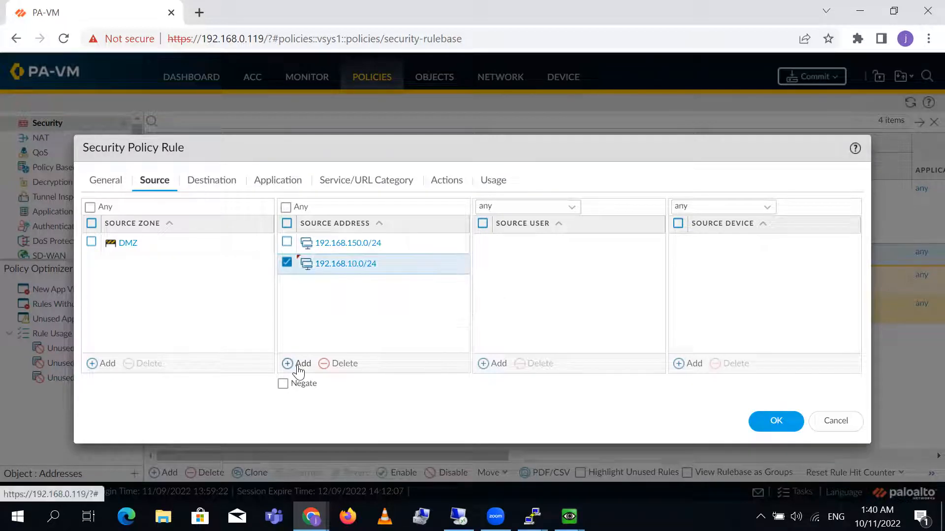
Add source address 192.168.20.0/24 to the DMZ_To_Outside security rule, review its destination settings, and save the rule.
{"action": "left_click", "coordinate": [302, 367]}
{"action": "type", "text": "192.168.20.0/24"}
{"action": "left_click", "coordinate": [302, 365]}
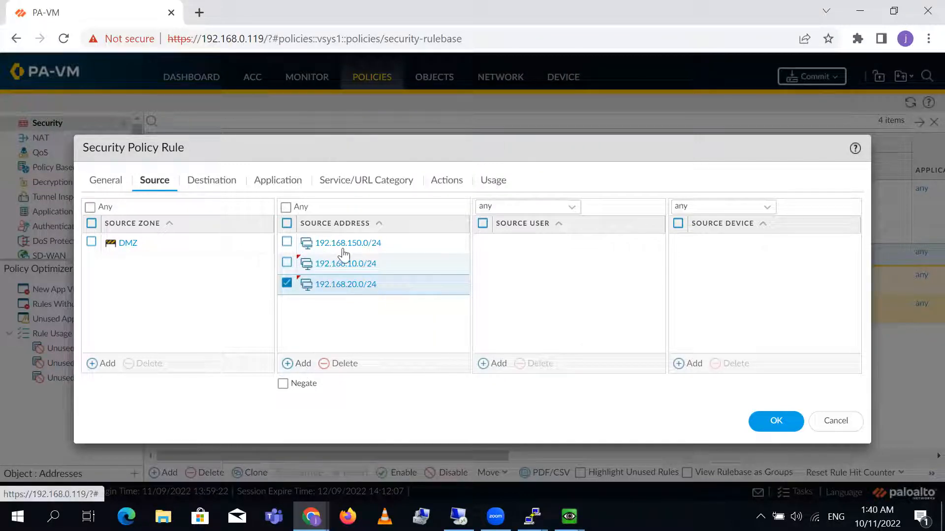
{"action": "left_click", "coordinate": [211, 183]}
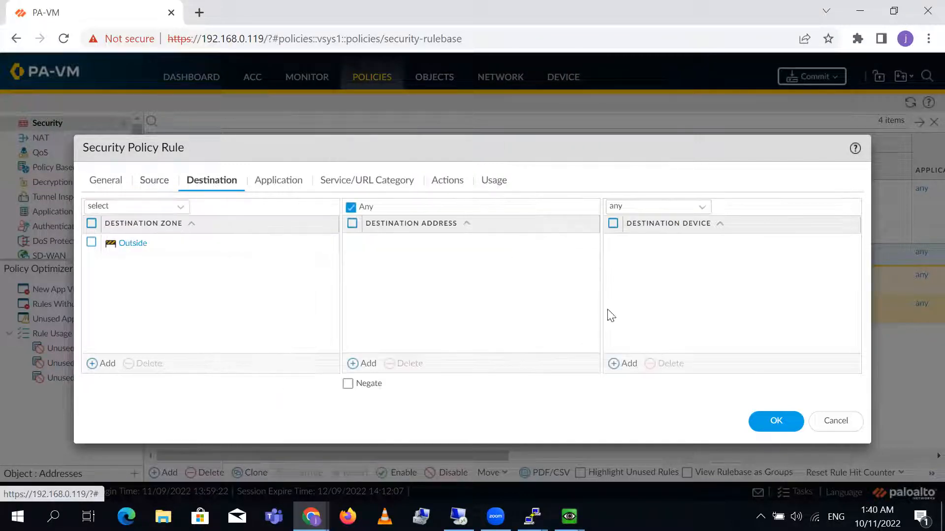
{"action": "left_click", "coordinate": [776, 422]}
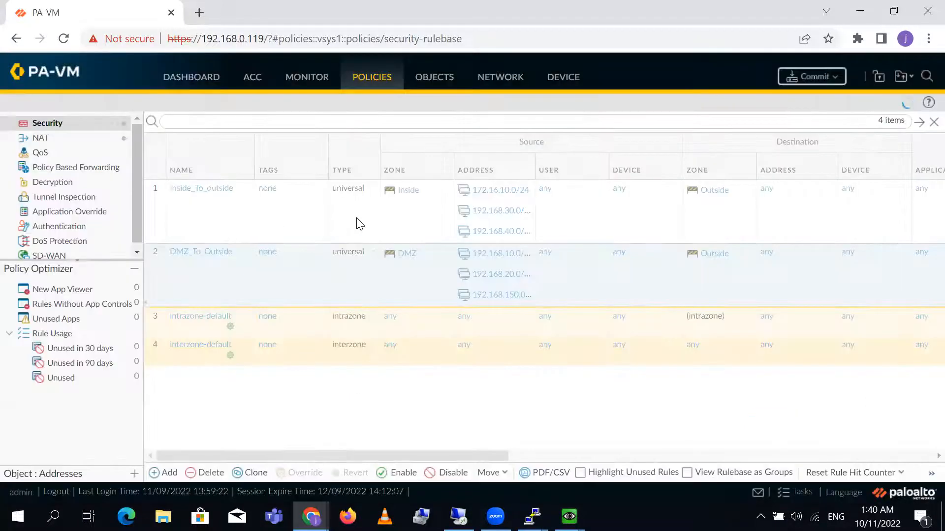
Add source address 192.168.30.0/24 to the Inside_To_Outside NAT rule, review its translated packet settings, and save the rule.
{"action": "left_click", "coordinate": [41, 138]}
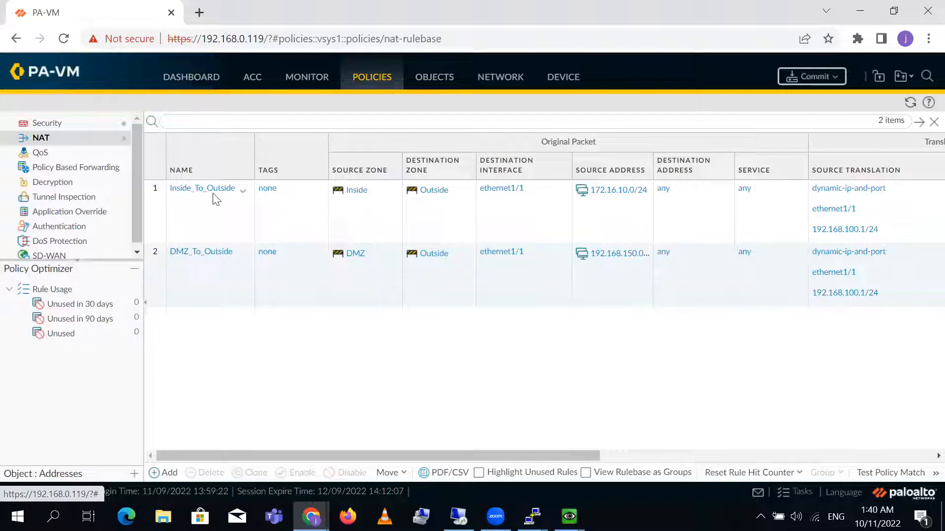
{"action": "left_click", "coordinate": [212, 191]}
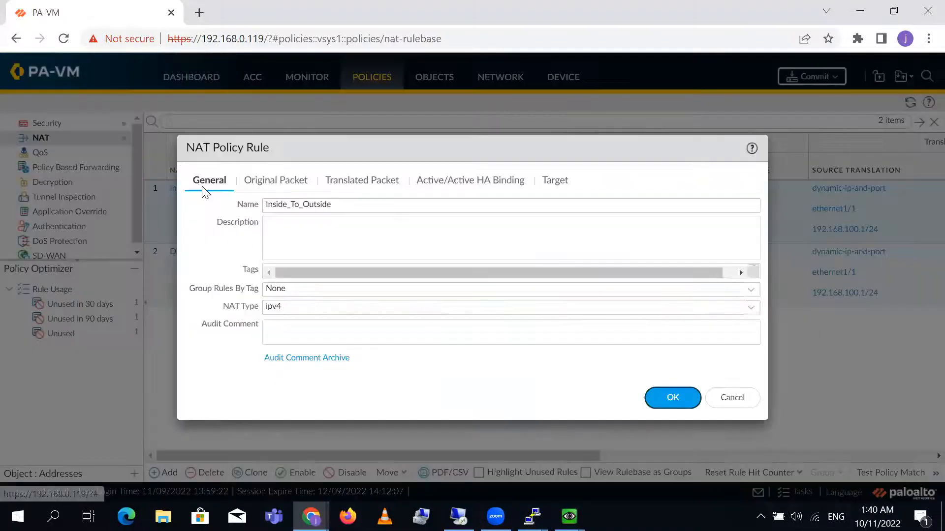
{"action": "left_click", "coordinate": [276, 180]}
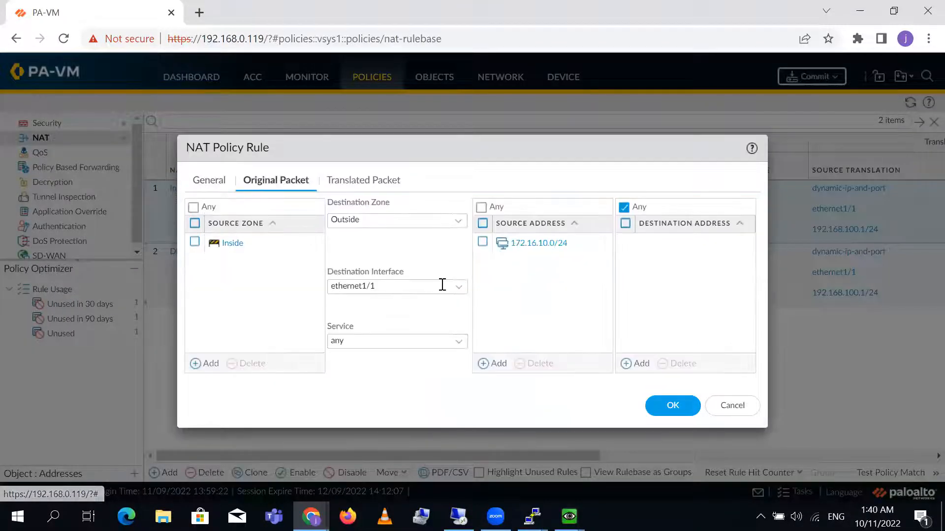
{"action": "left_click", "coordinate": [486, 364]}
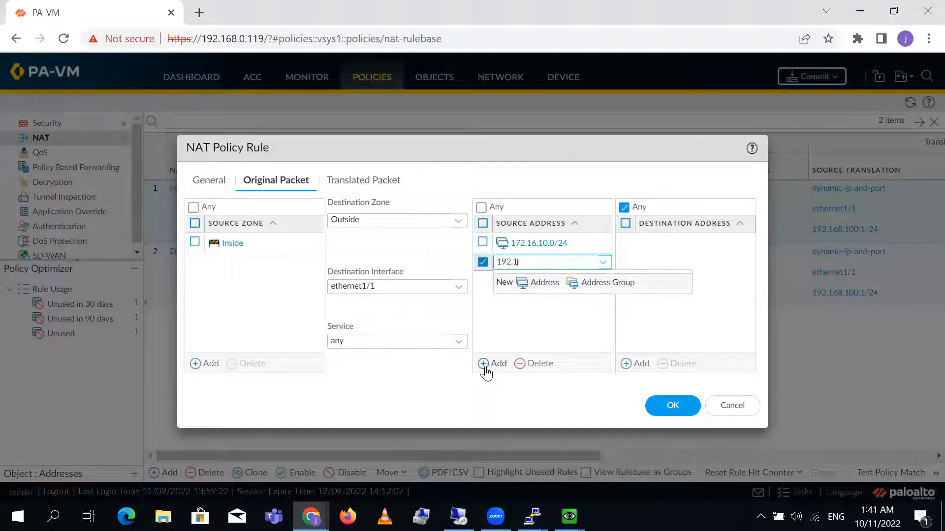
{"action": "type", "text": "192.168.30.0/24"}
{"action": "key", "text": "Return"}
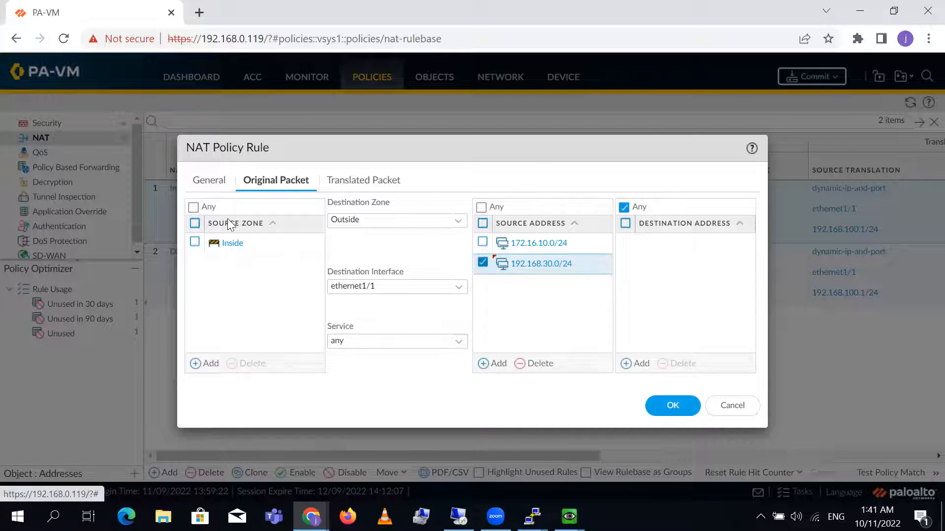
{"action": "left_click", "coordinate": [354, 183]}
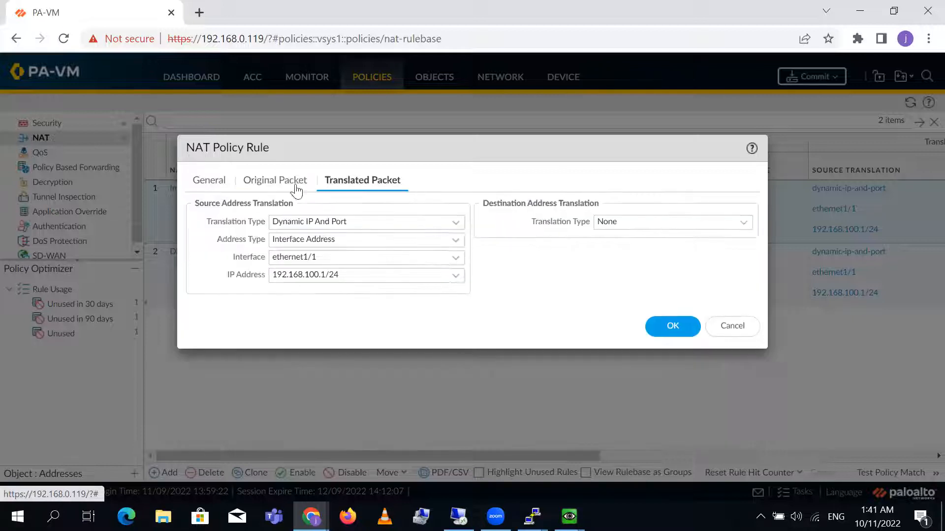
{"action": "left_click", "coordinate": [668, 327]}
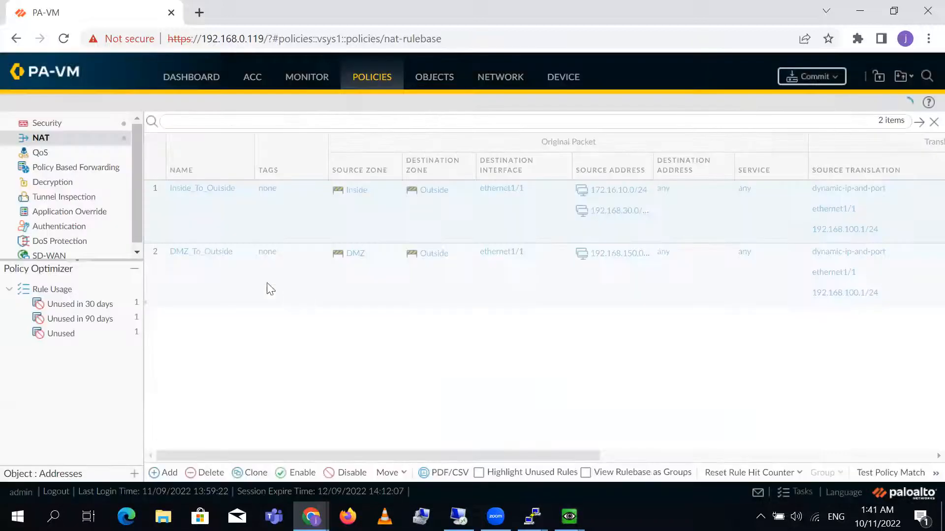
Add source address 192.168.10.0/24 to the original packet settings of the DMZ_To_Outside NAT rule.
{"action": "left_click", "coordinate": [207, 254]}
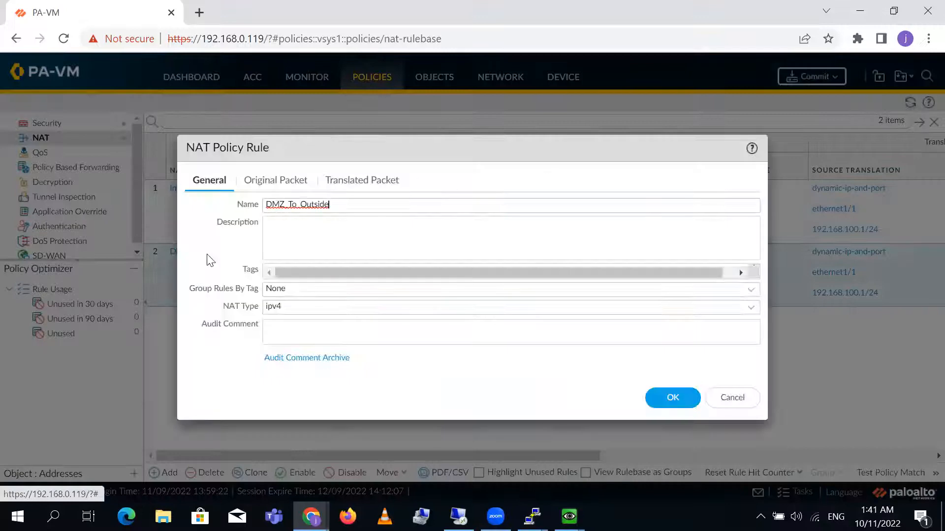
{"action": "left_click", "coordinate": [275, 183]}
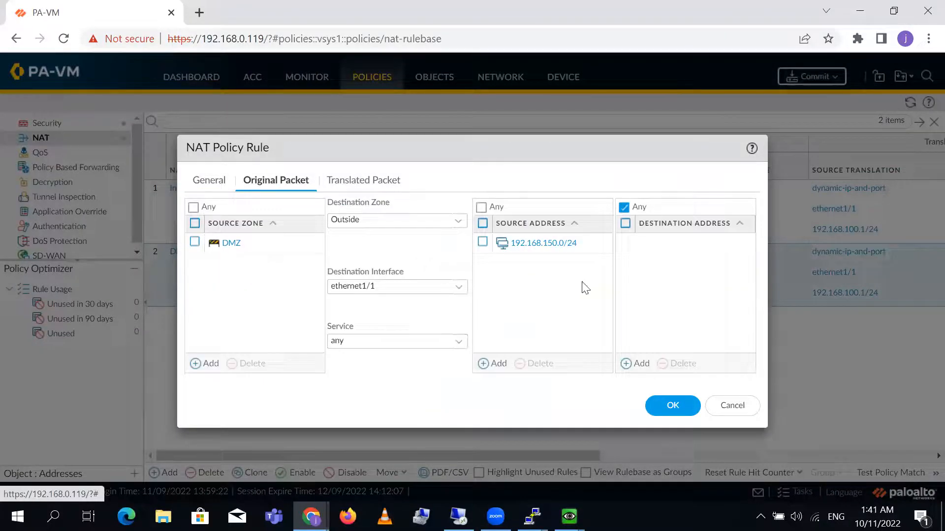
{"action": "left_click", "coordinate": [495, 364]}
{"action": "type", "text": "192.168.10.0/24"}
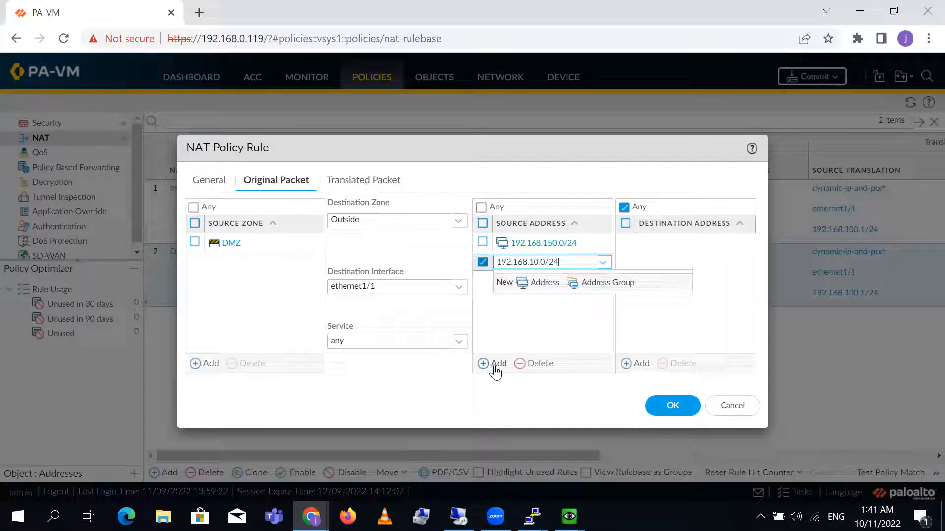
{"action": "key", "text": "Return"}
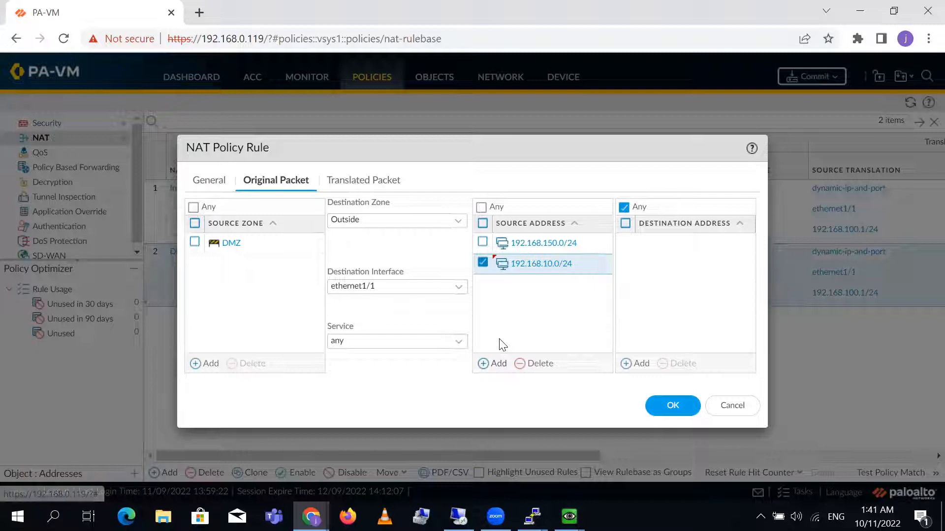
Add source address 192.168.20.0/24 to the DMZ_To_Outside NAT rule and save the rule.
{"action": "left_click", "coordinate": [497, 363]}
{"action": "type", "text": "192.168.2"}
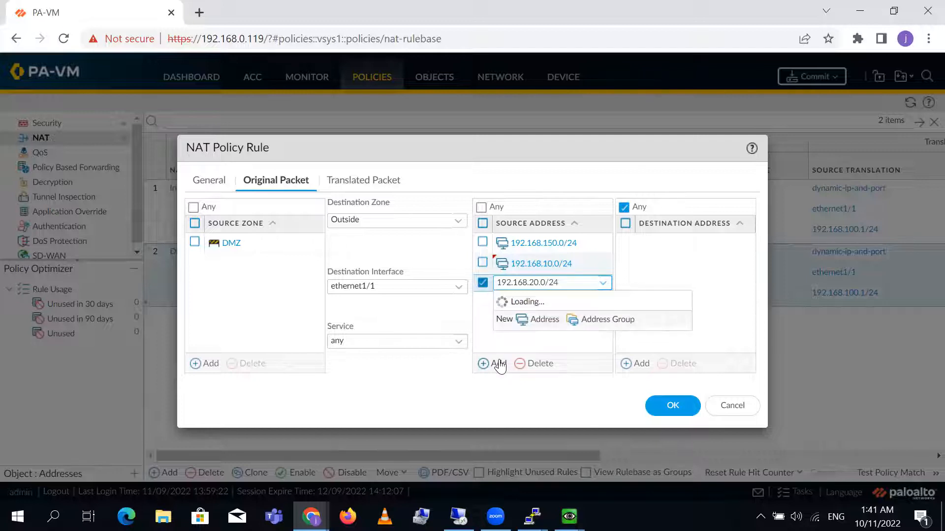
{"action": "type", "text": "0.0/24"}
{"action": "key", "text": "Return"}
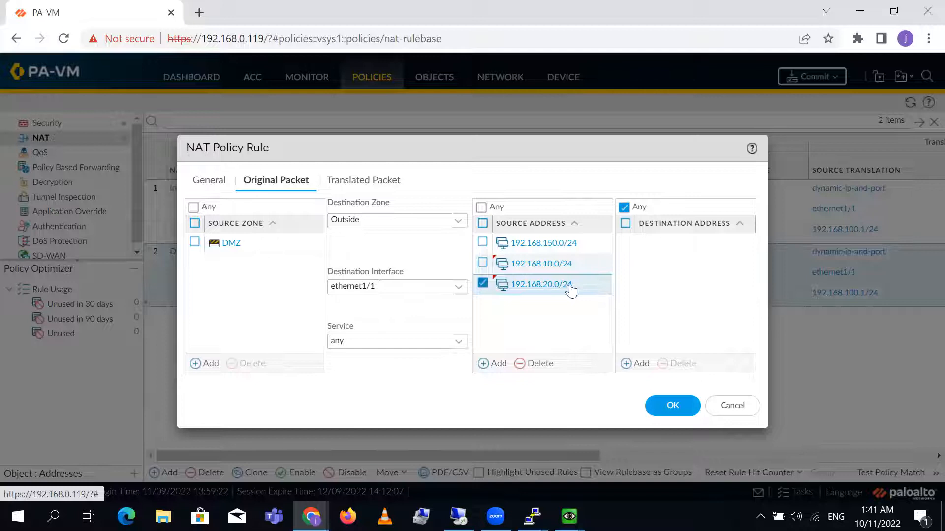
{"action": "left_click", "coordinate": [673, 404]}
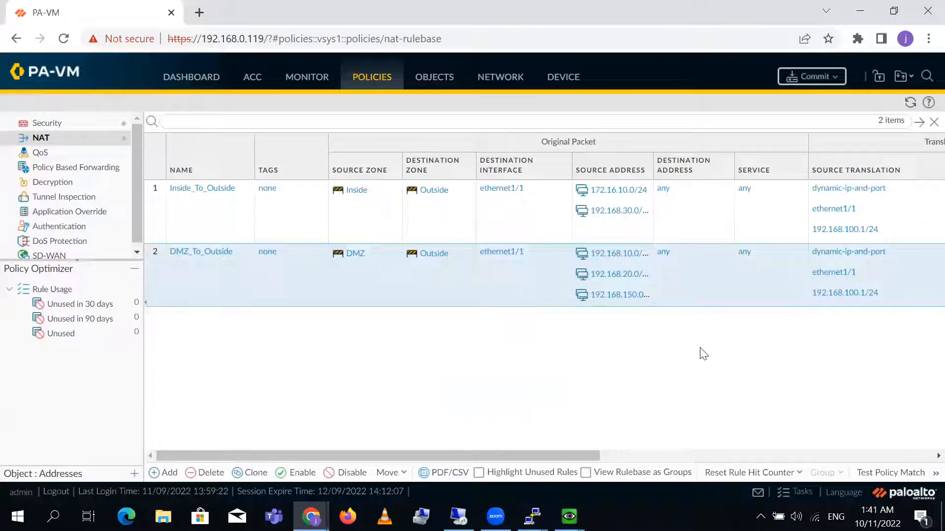
Commit the policy changes to the firewall and dismiss the commit status once it completes.
{"action": "left_click", "coordinate": [825, 87]}
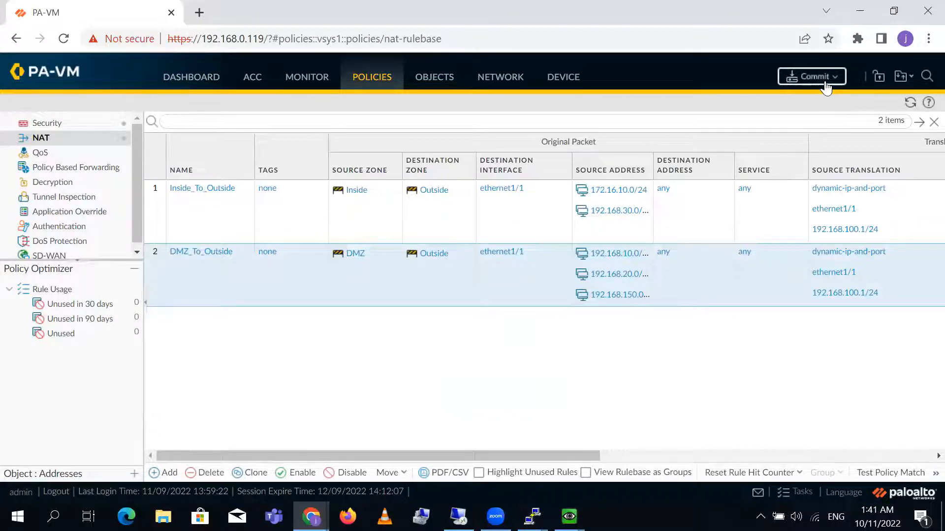
{"action": "left_click", "coordinate": [611, 443]}
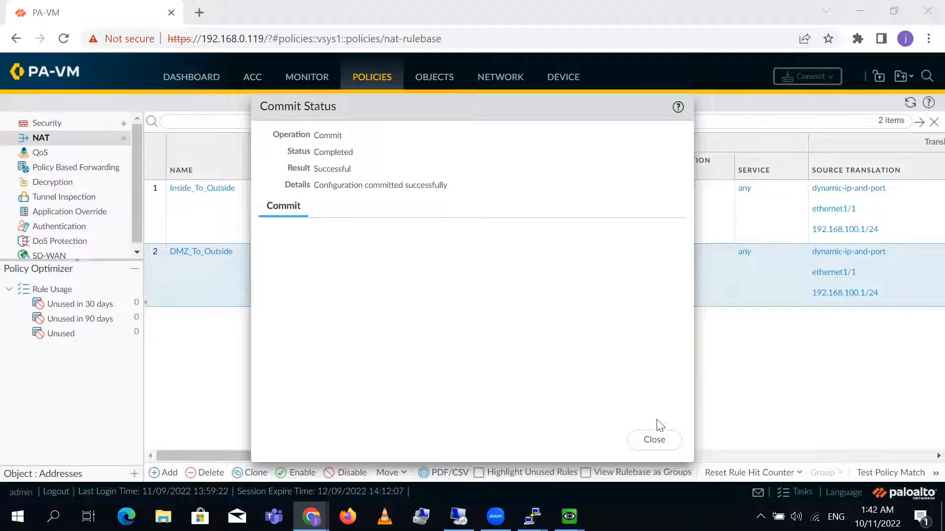
{"action": "left_click", "coordinate": [654, 433]}
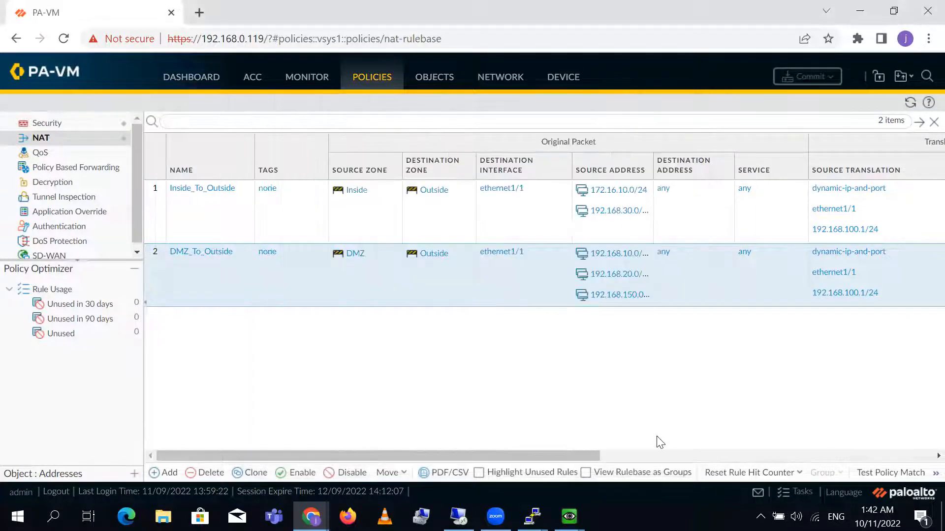
Switch to the DB, APP and Web server consoles in turn and reload google.com in each server's browser.
{"action": "key", "text": "alt+Tab"}
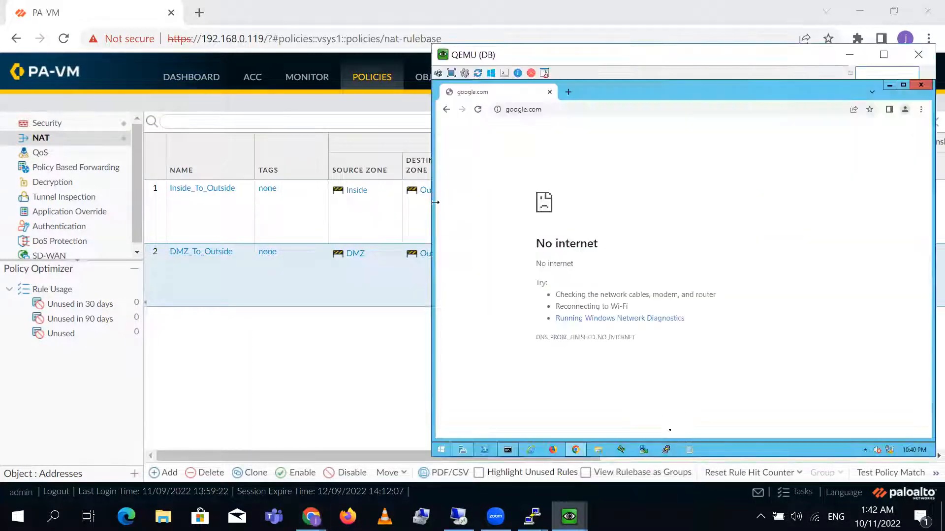
{"action": "left_click", "coordinate": [691, 112]}
{"action": "key", "text": "Return"}
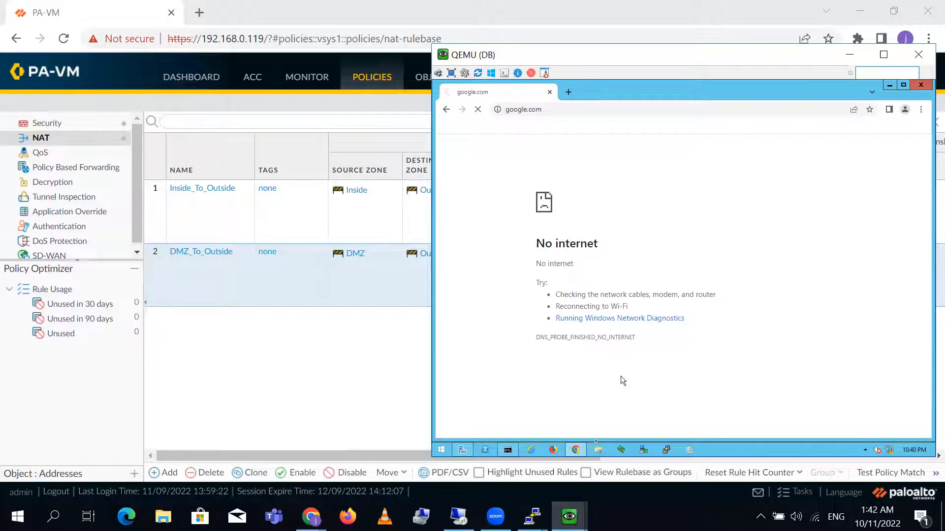
{"action": "key", "text": "alt+Tab"}
{"action": "left_click", "coordinate": [655, 118]}
{"action": "key", "text": "Return"}
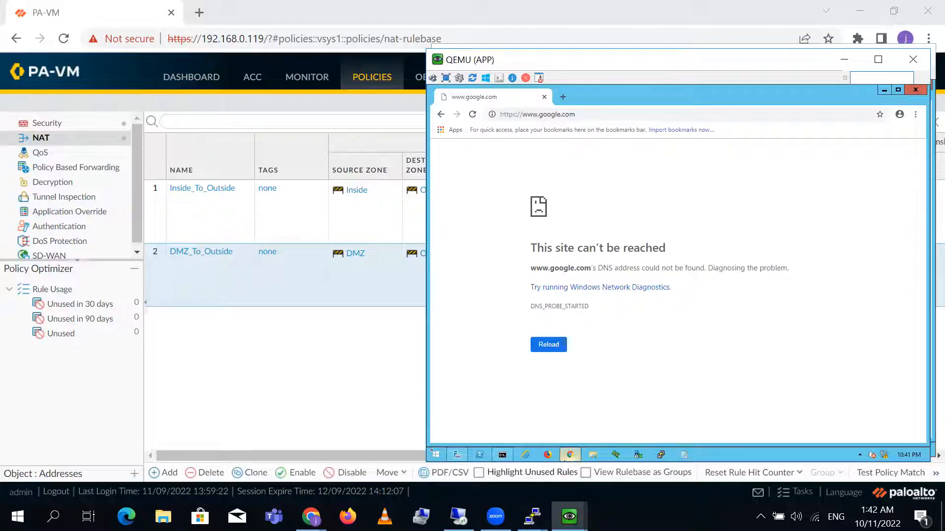
{"action": "key", "text": "alt+Tab"}
{"action": "left_click", "coordinate": [709, 86]}
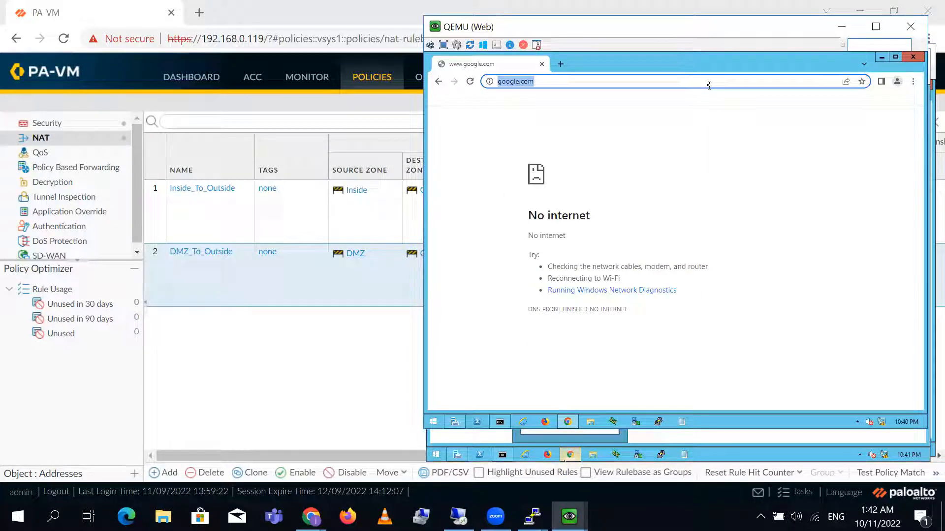
{"action": "key", "text": "Return"}
Switch back to the PA-VM firewall interface and open the static routes of the Default_Route virtual router.
{"action": "left_click", "coordinate": [295, 403]}
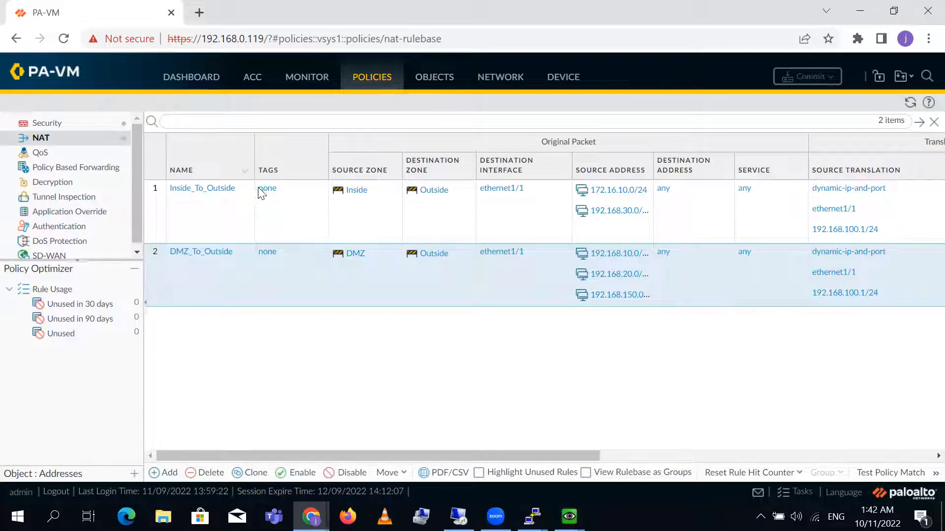
{"action": "left_click", "coordinate": [503, 78]}
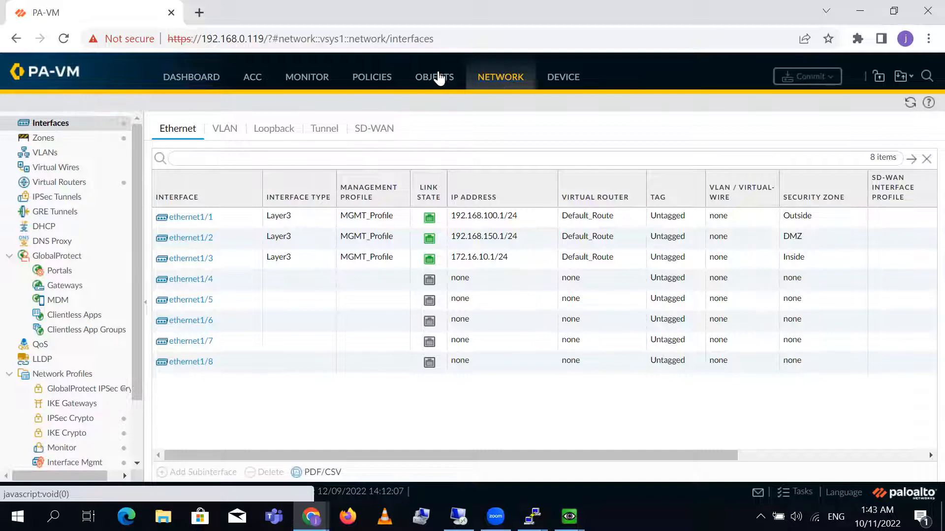
{"action": "left_click", "coordinate": [62, 182]}
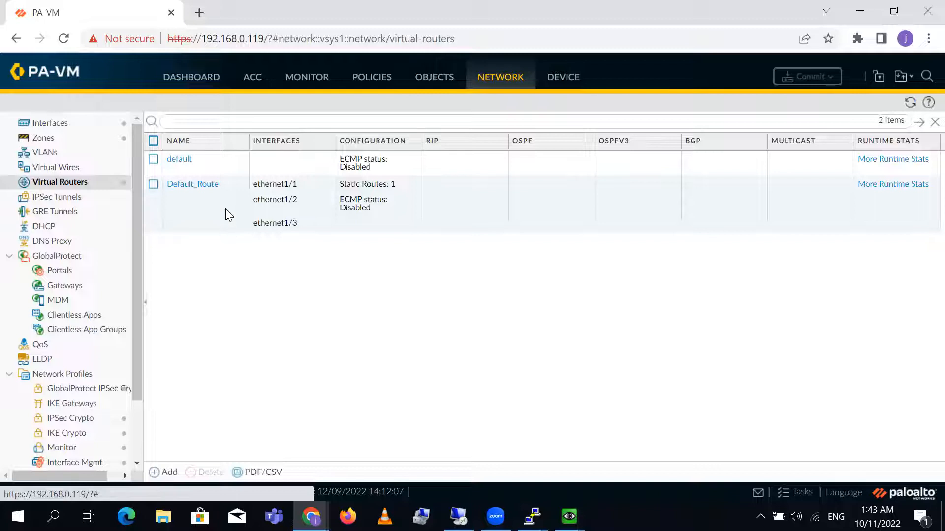
{"action": "left_click", "coordinate": [189, 183]}
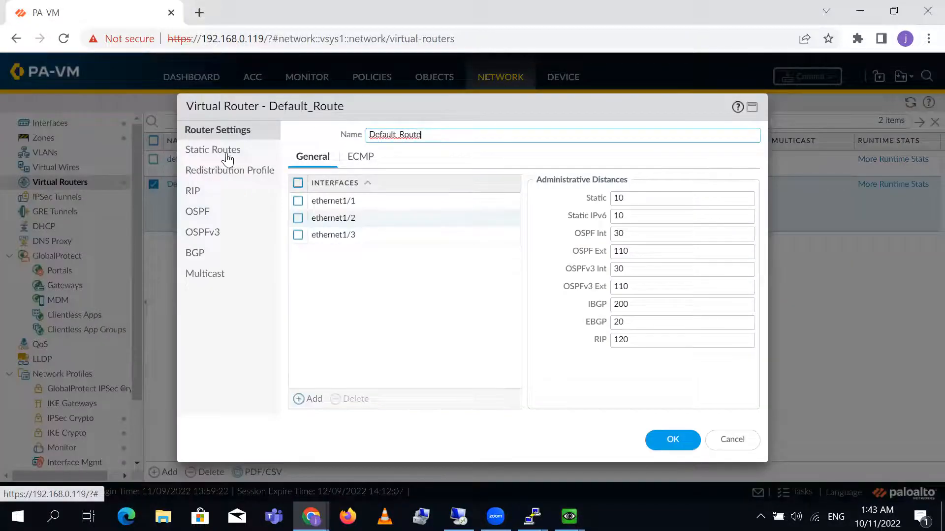
{"action": "left_click", "coordinate": [225, 150]}
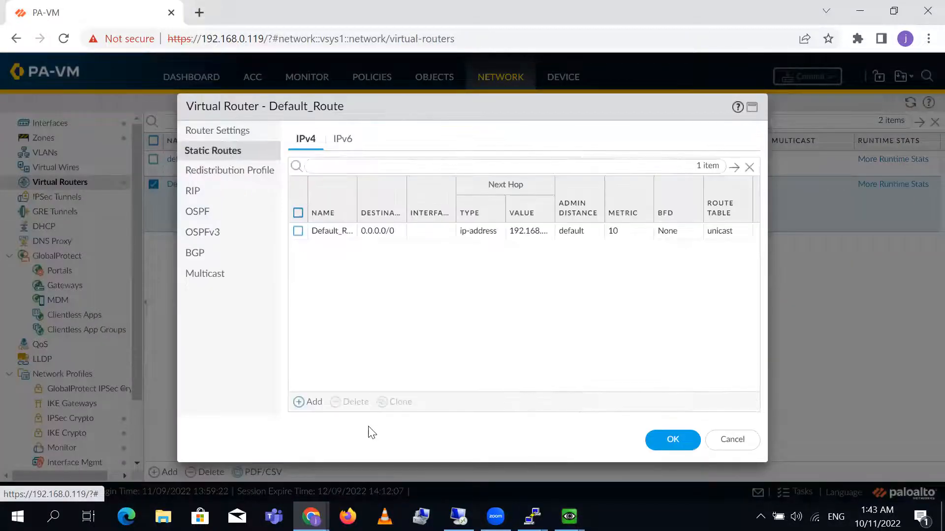
Add an IPv4 static route named Subnet_10 with destination 192.168.10.0/24 and next hop IP address 192.168.150.2.
{"action": "left_click", "coordinate": [306, 402]}
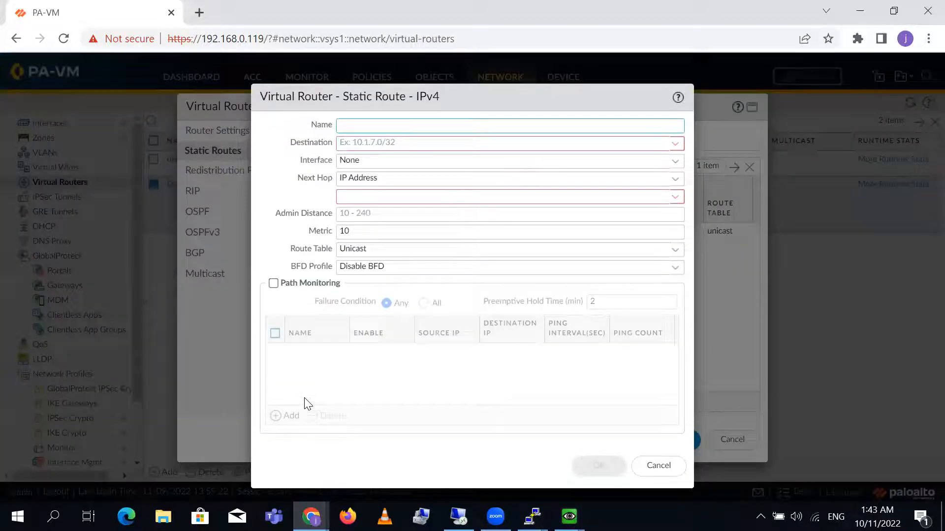
{"action": "type", "text": "Subnet_10"}
{"action": "key", "text": "Tab"}
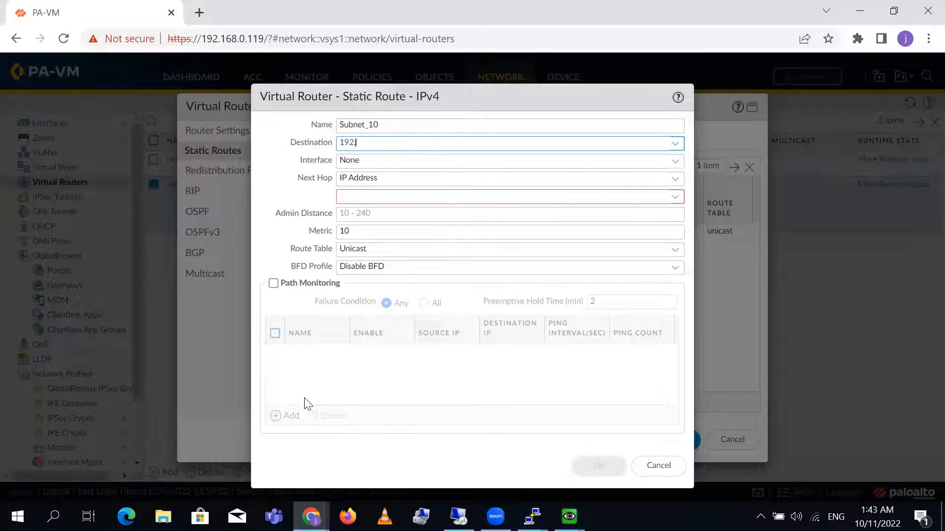
{"action": "type", "text": "192.168.10.0/24"}
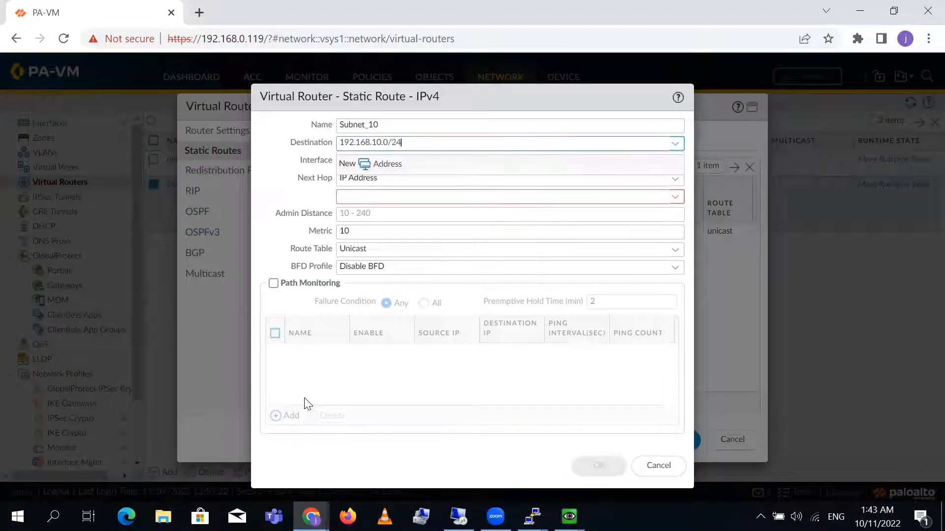
{"action": "key", "text": "Tab"}
{"action": "key", "text": "Tab"}
{"action": "key", "text": "Tab"}
{"action": "type", "text": "192"}
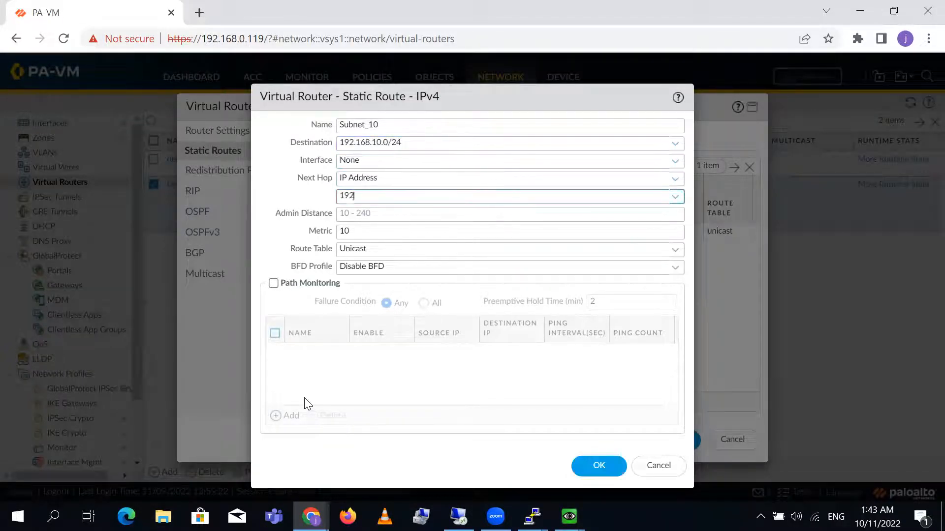
{"action": "type", "text": ".168.150.2"}
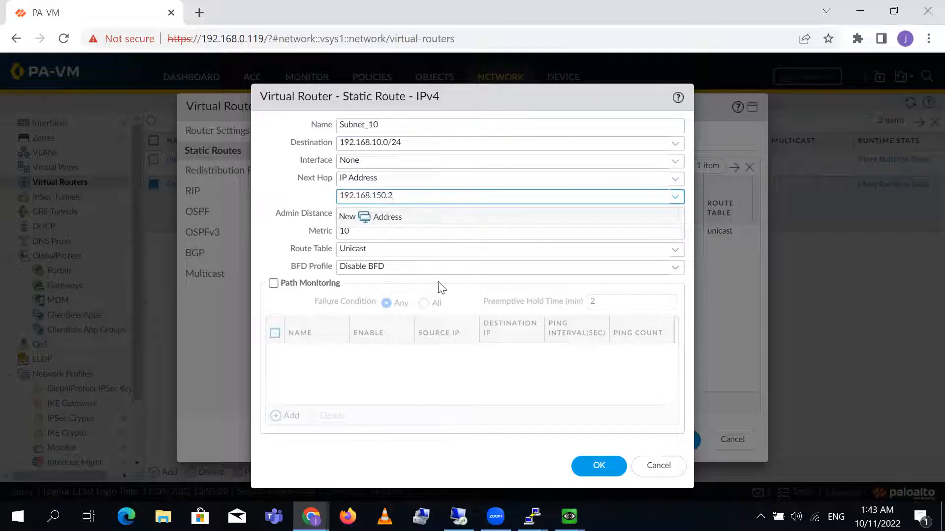
Check the DMZ switch address on the EVE topology with the firewall window beside it, and save the Subnet_10 route.
{"action": "mouse_move", "coordinate": [311, 517]}
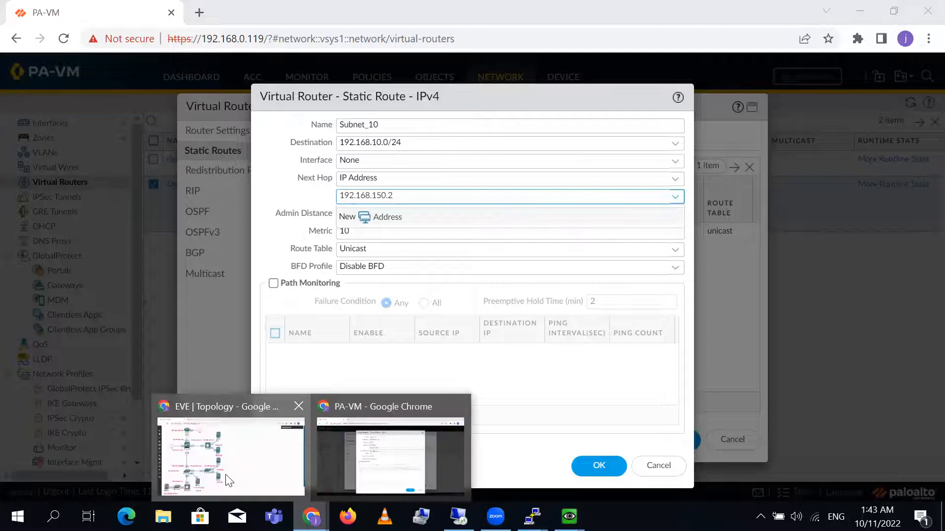
{"action": "left_click", "coordinate": [229, 481]}
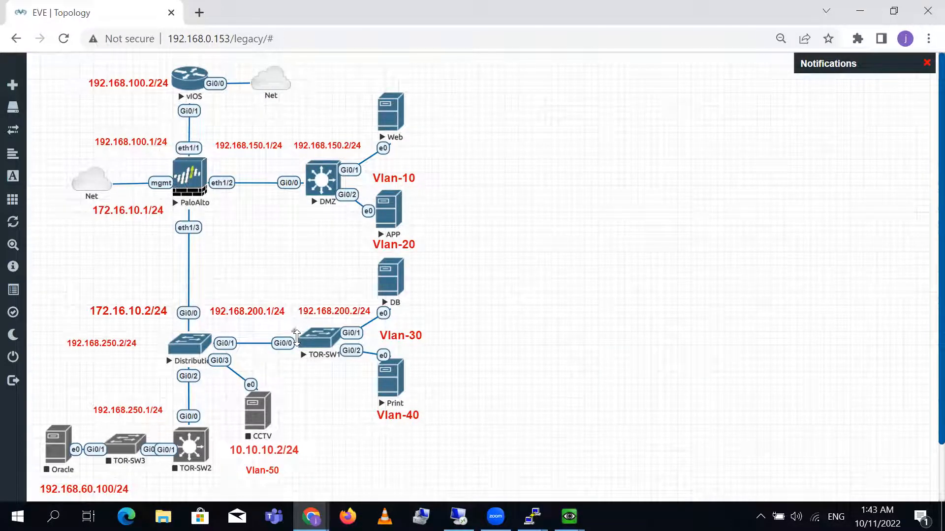
{"action": "mouse_move", "coordinate": [311, 517]}
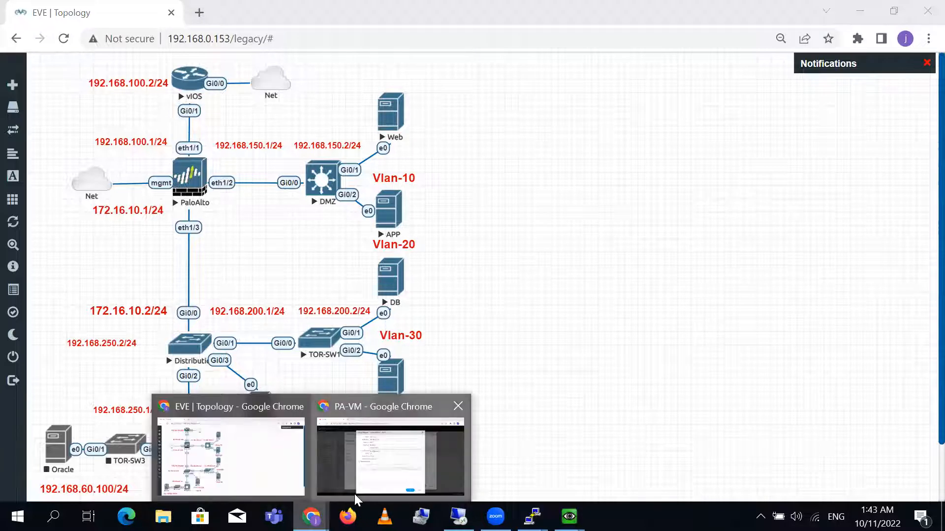
{"action": "left_click", "coordinate": [354, 494]}
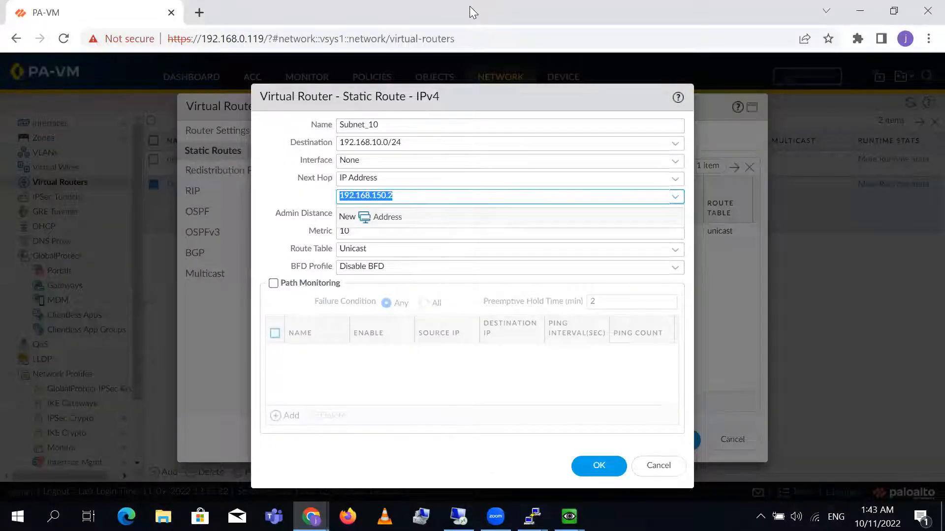
{"action": "double_click", "coordinate": [601, 6]}
{"action": "left_click_drag", "start_coordinate": [632, 95], "coordinate": [395, 78]}
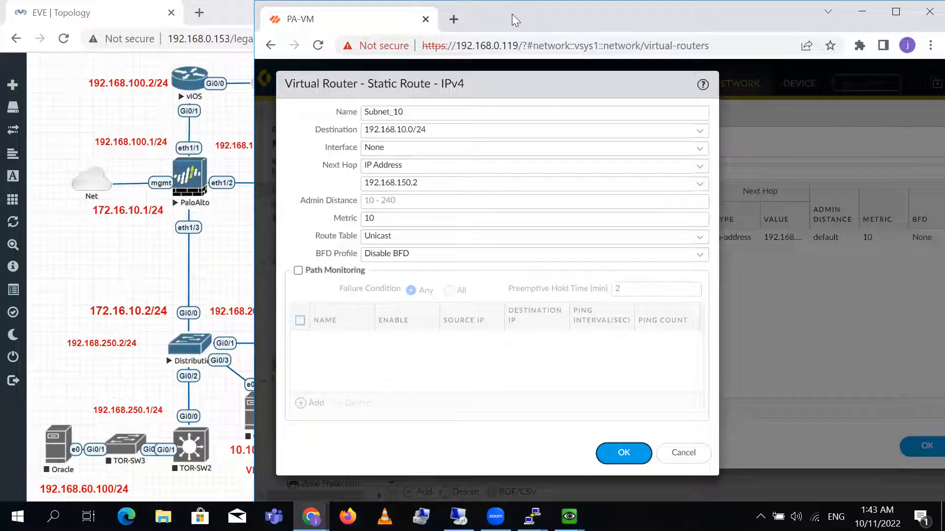
{"action": "left_click_drag", "start_coordinate": [511, 20], "coordinate": [569, 22]}
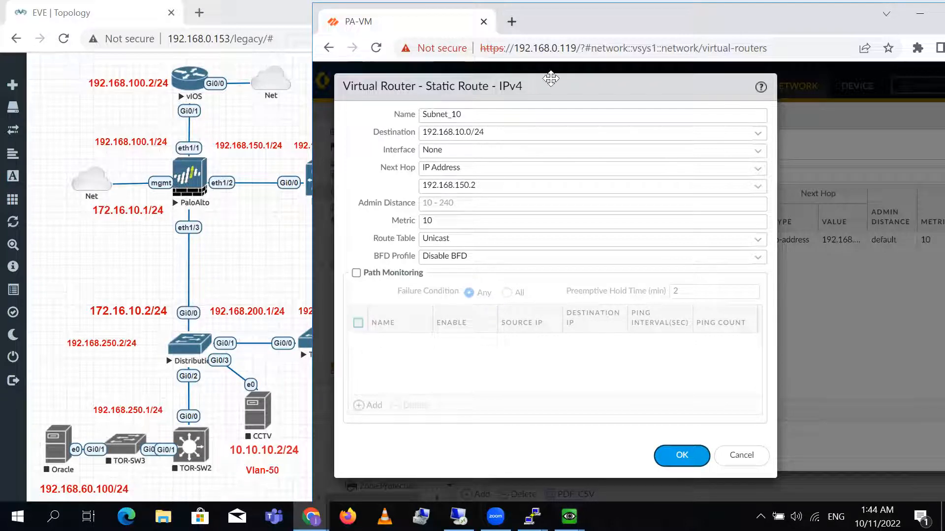
{"action": "left_click_drag", "start_coordinate": [549, 22], "coordinate": [640, 30]}
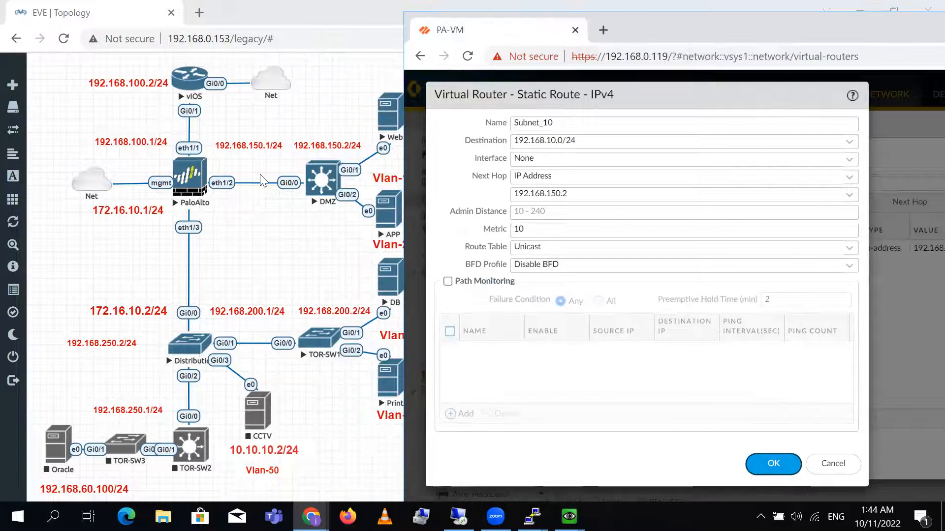
{"action": "left_click", "coordinate": [777, 464]}
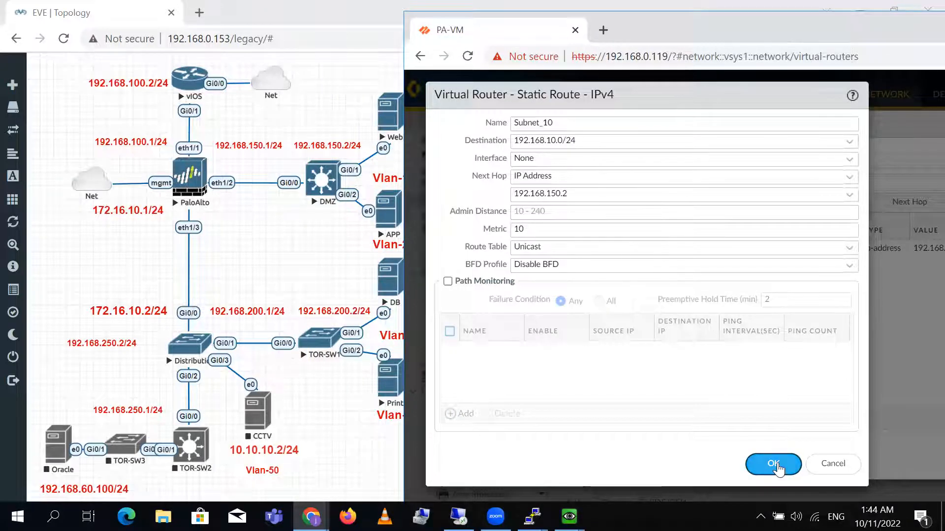
Add and save a static route named Subnet_20 with destination 192.168.20.0/24 and next hop IP address 192.168.150.2.
{"action": "left_click", "coordinate": [717, 419]}
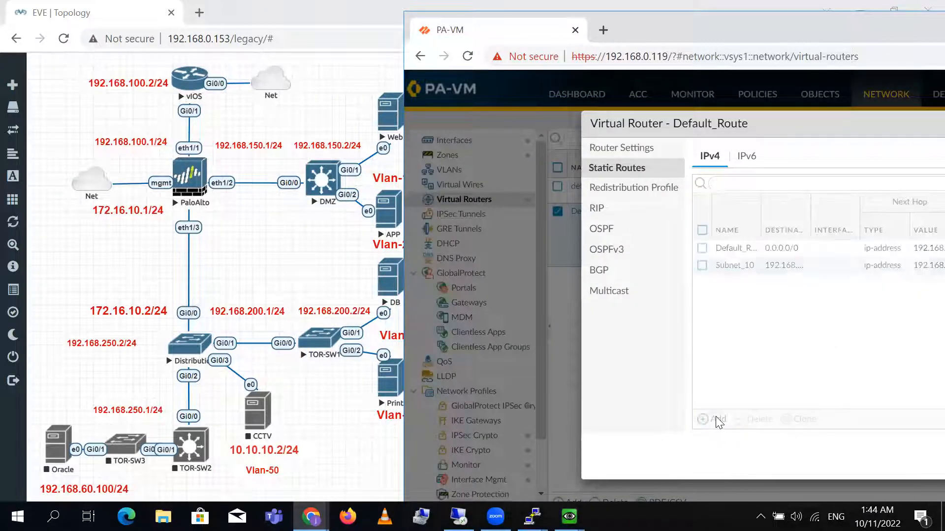
{"action": "type", "text": "S"}
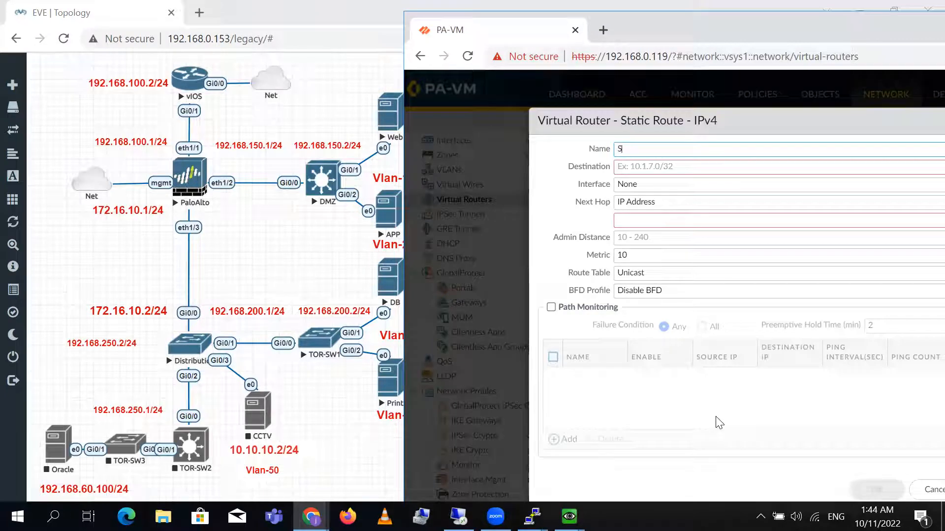
{"action": "type", "text": "ubnet)"}
{"action": "key", "text": "BackSpace"}
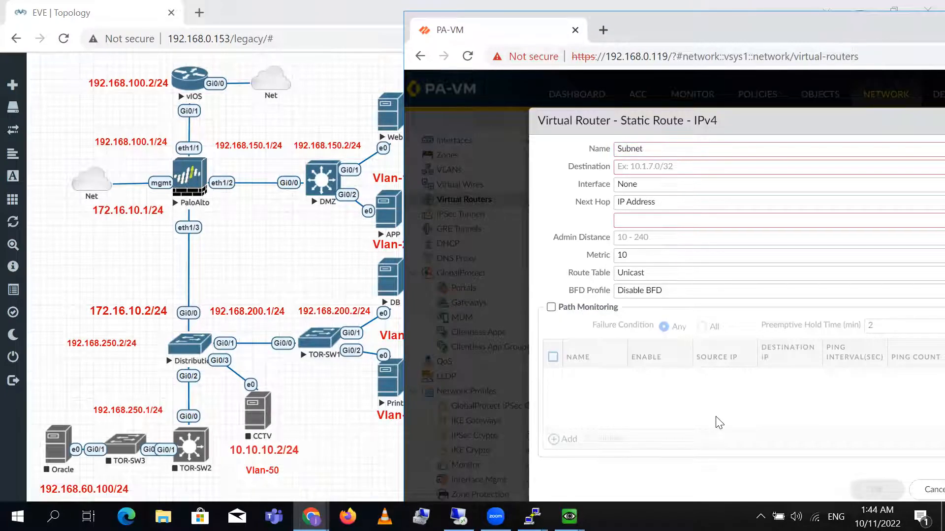
{"action": "key", "text": "Tab"}
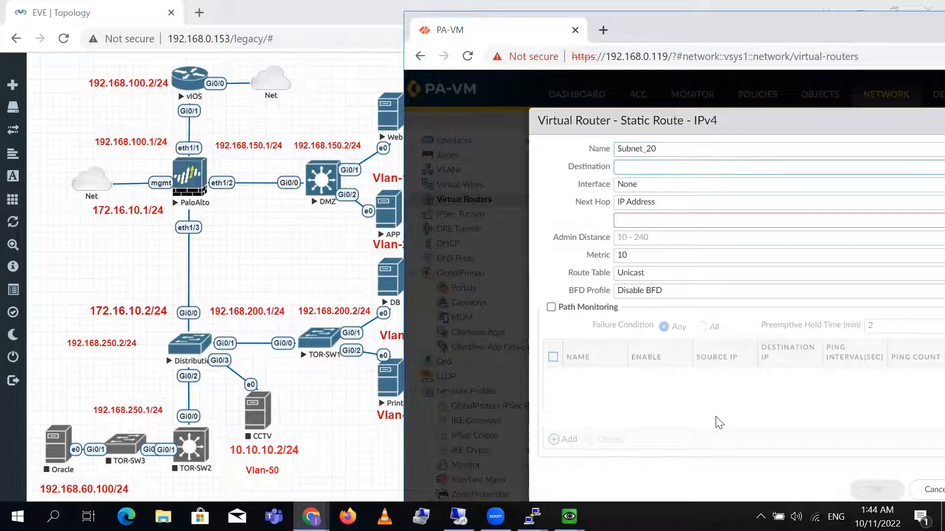
{"action": "type", "text": "192.168.20.0/24"}
{"action": "key", "text": "Tab"}
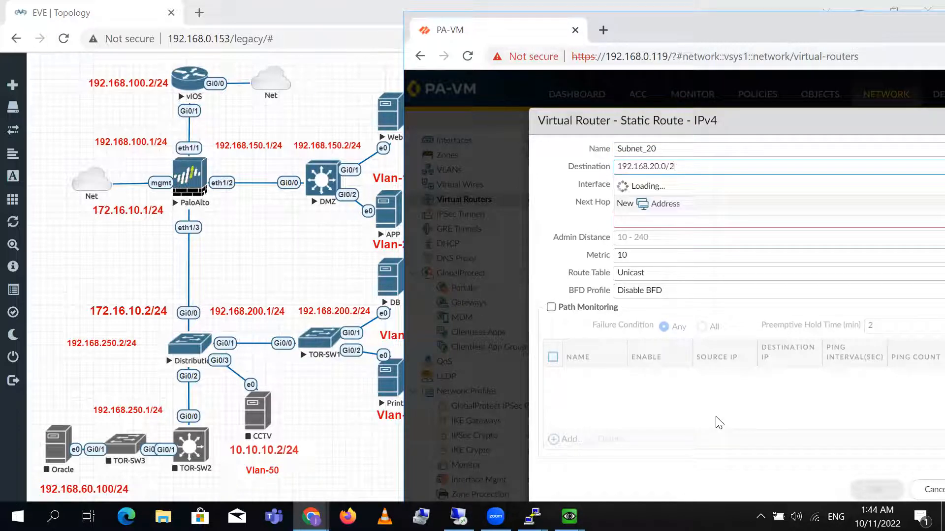
{"action": "key", "text": "Tab"}
{"action": "key", "text": "Tab"}
{"action": "type", "text": "192"}
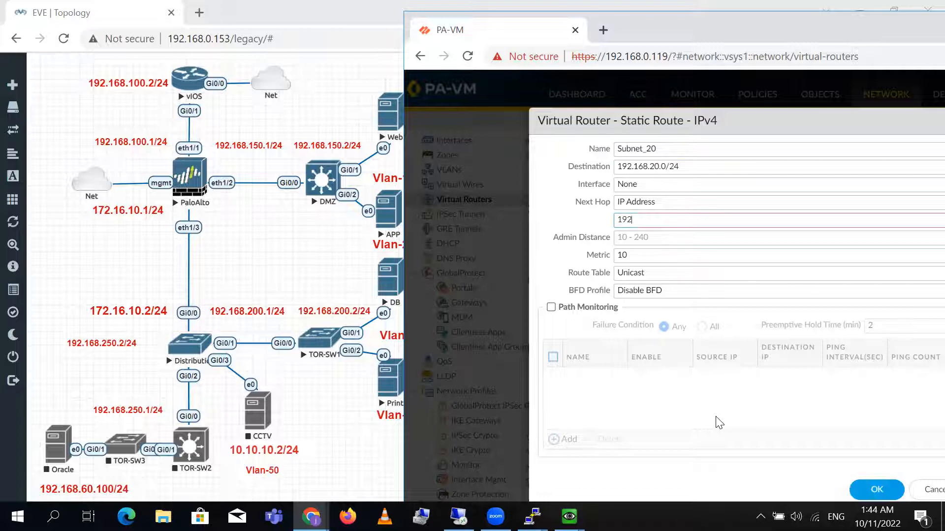
{"action": "type", "text": ".168.150.2"}
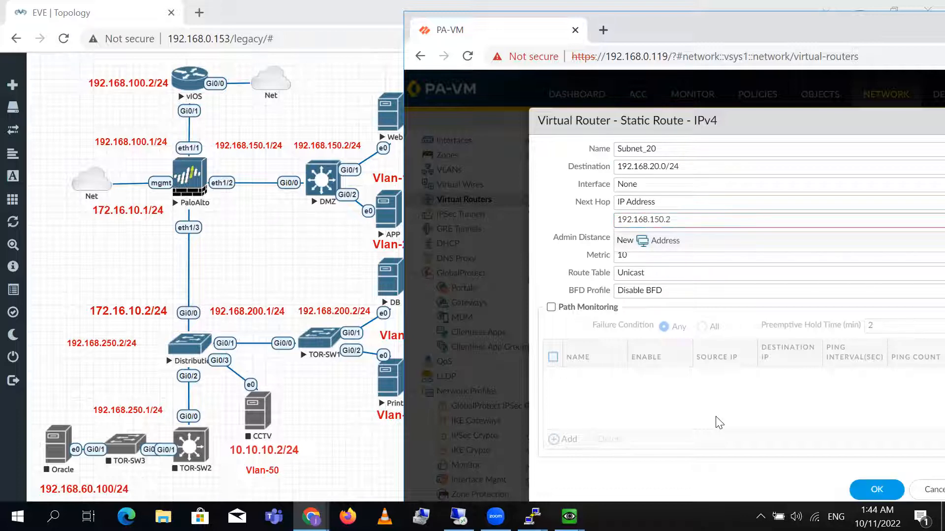
{"action": "left_click", "coordinate": [877, 489]}
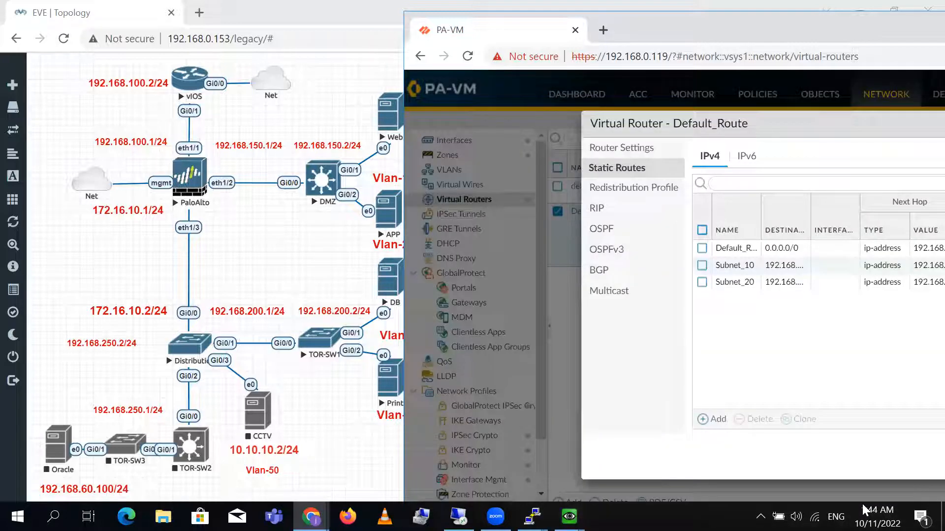
Add an IPv4 static route named Subnet_30 with destination 192.168.30.0/24 and an IP address next hop.
{"action": "double_click", "coordinate": [849, 29]}
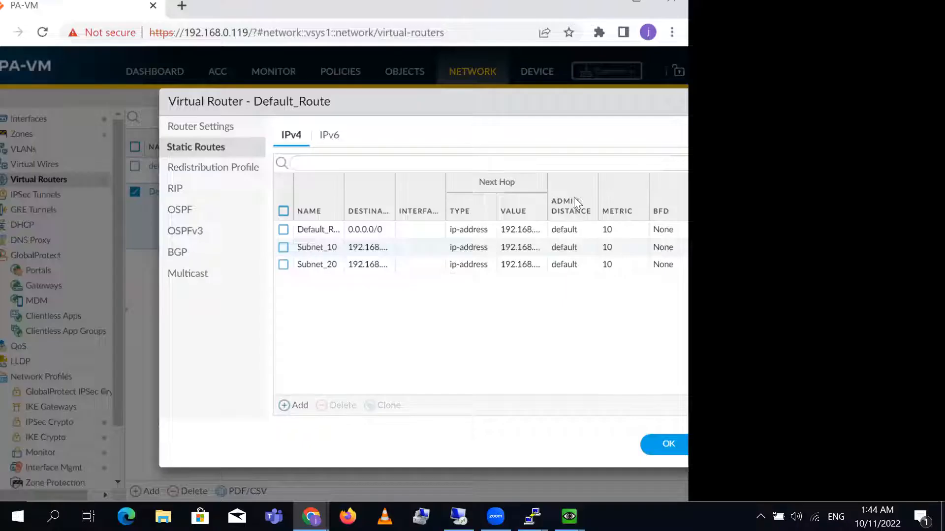
{"action": "left_click", "coordinate": [310, 401]}
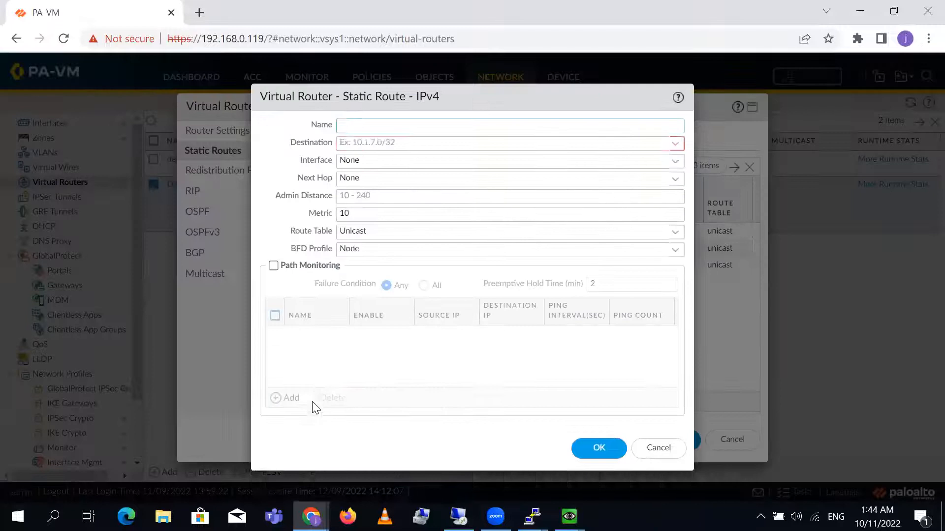
{"action": "type", "text": "Subnet_30"}
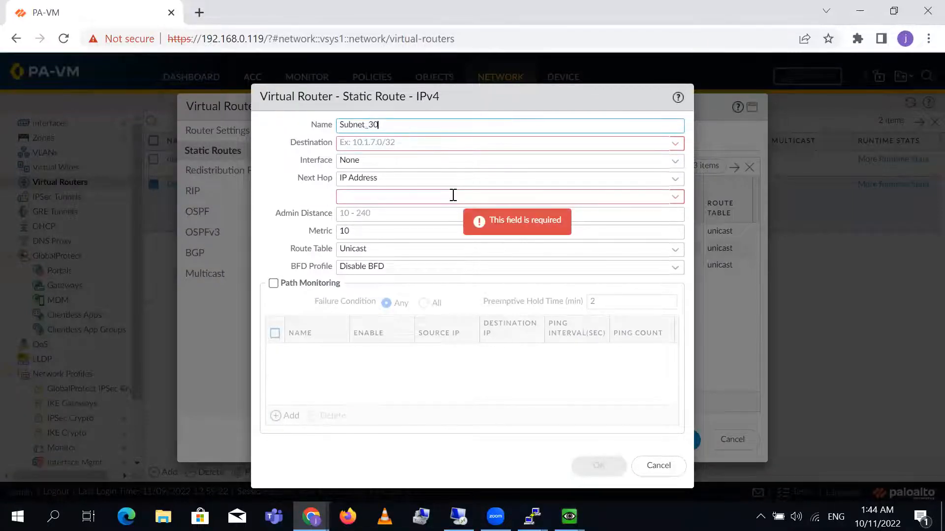
{"action": "key", "text": "Tab"}
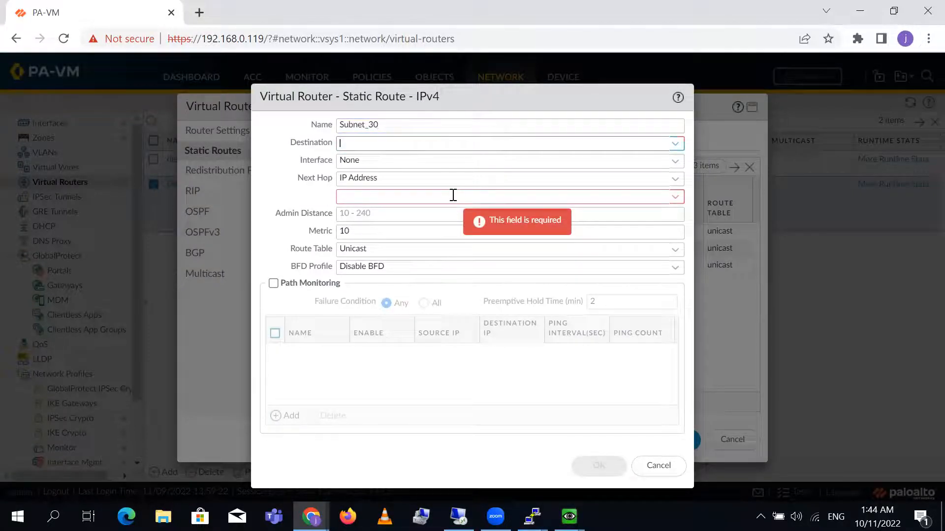
{"action": "type", "text": "192."}
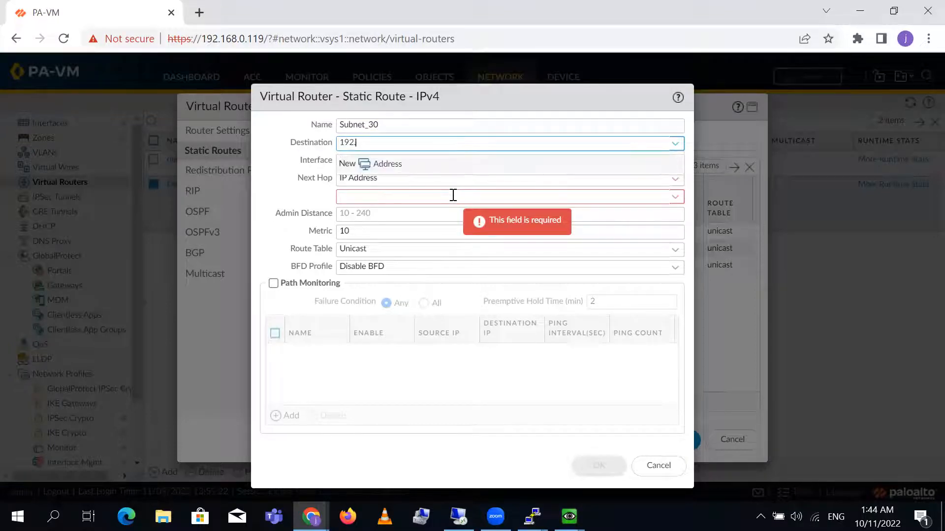
{"action": "key", "text": "BackSpace"}
{"action": "key", "text": "BackSpace"}
{"action": "key", "text": "BackSpace"}
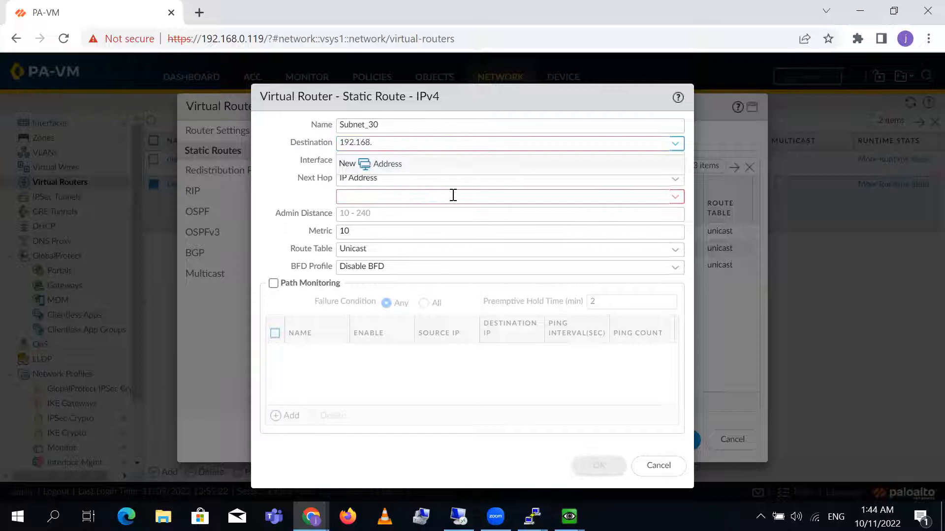
{"action": "type", "text": "192.168.30.0/24"}
{"action": "key", "text": "Tab"}
{"action": "key", "text": "Tab"}
{"action": "key", "text": "Tab"}
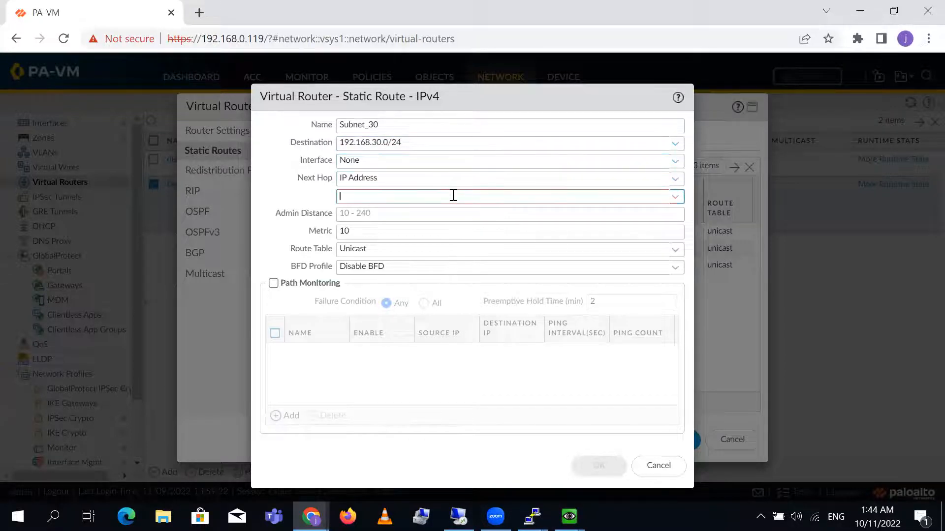
Check the Distribution switch's address on the EVE topology, set Subnet_30's next hop to 172.16.10.2 and save the route.
{"action": "double_click", "coordinate": [404, 18]}
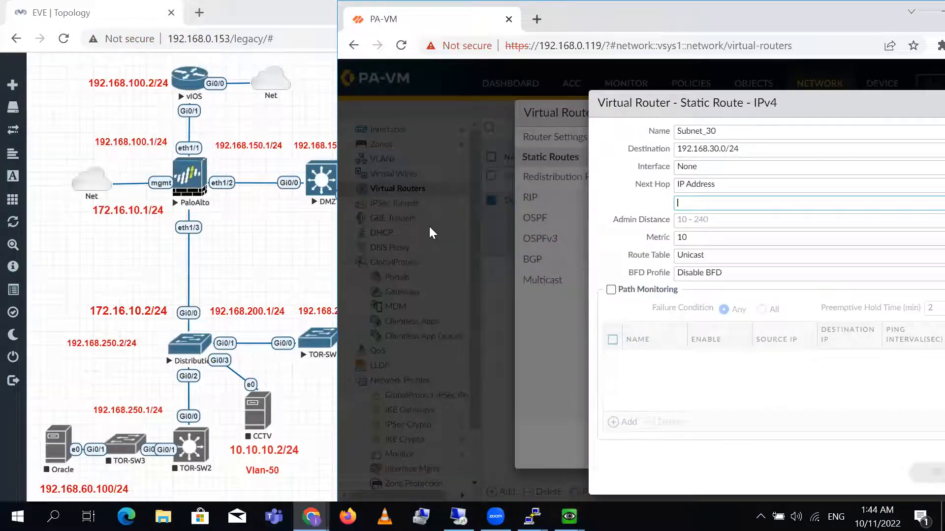
{"action": "left_click", "coordinate": [266, 285]}
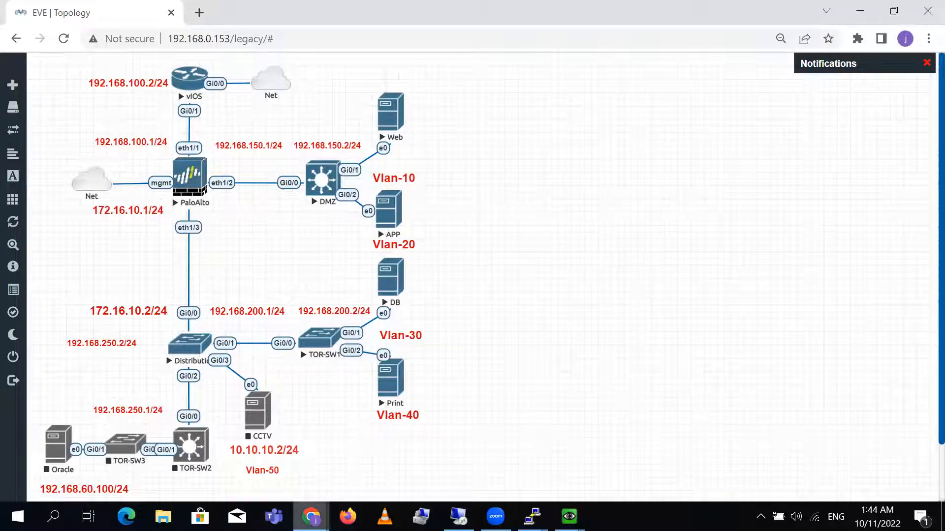
{"action": "left_click", "coordinate": [400, 468]}
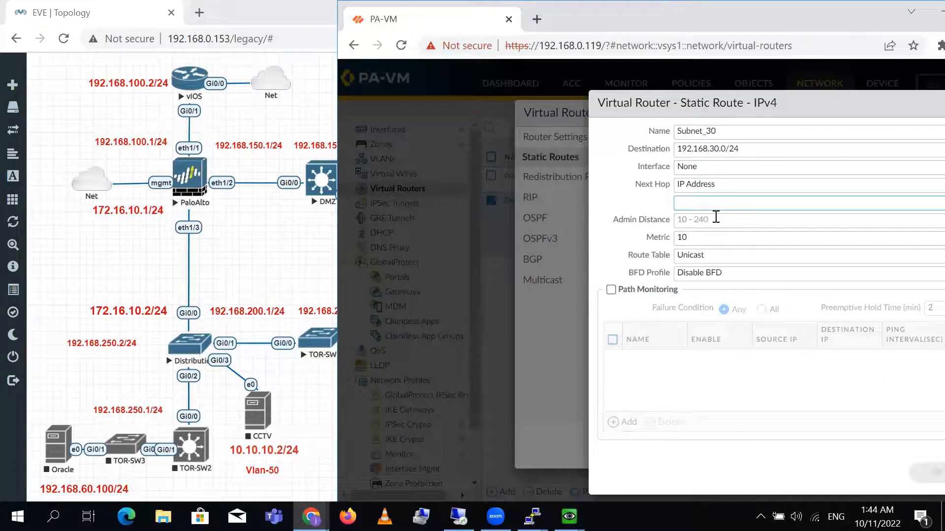
{"action": "type", "text": "172.16.10.2"}
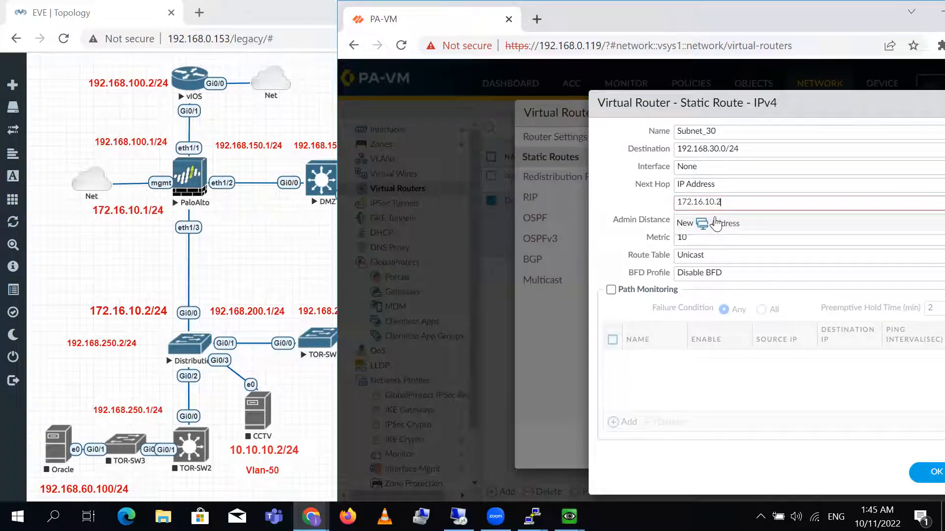
{"action": "double_click", "coordinate": [855, 17]}
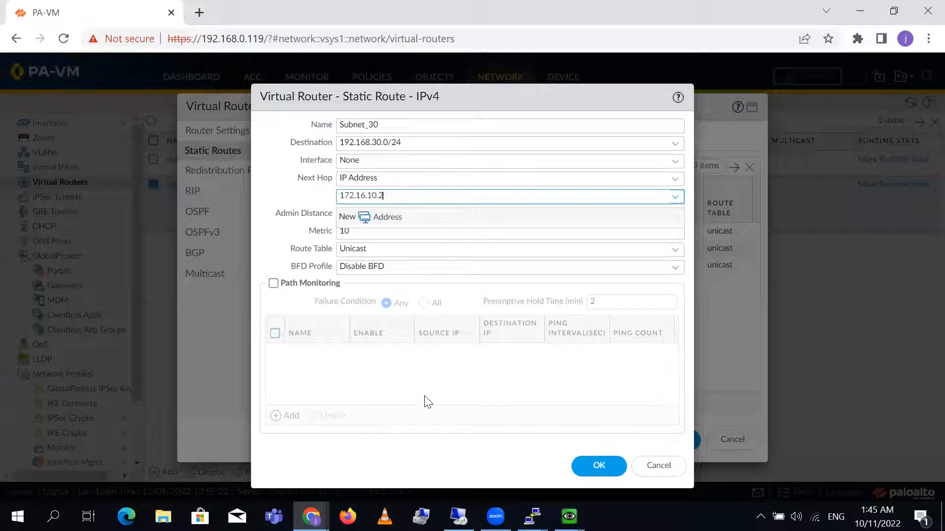
{"action": "left_click", "coordinate": [600, 466]}
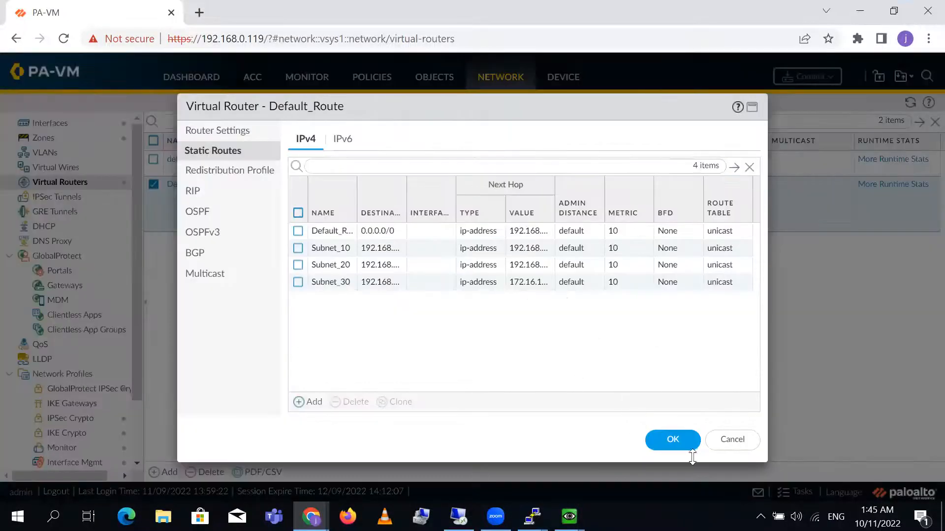
Save the Default_Route virtual router, then validate and commit all configuration changes.
{"action": "left_click", "coordinate": [685, 441]}
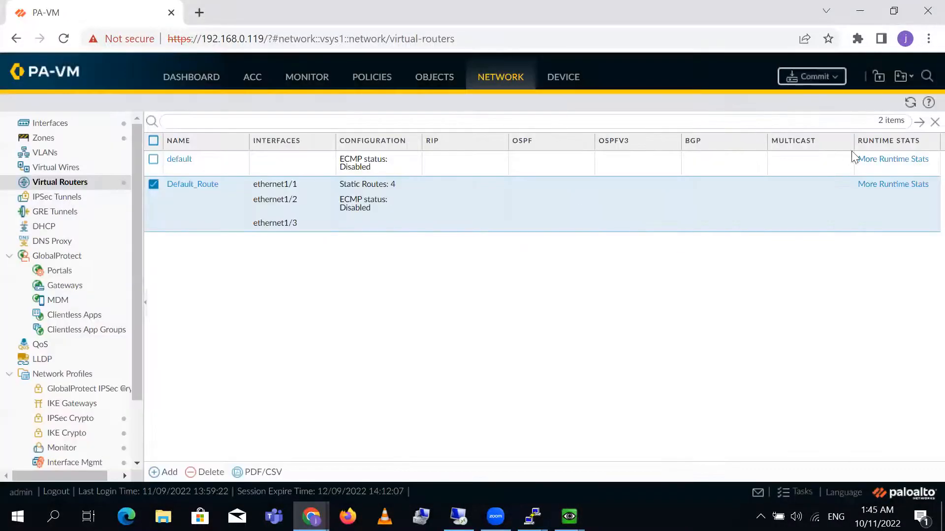
{"action": "left_click", "coordinate": [832, 79]}
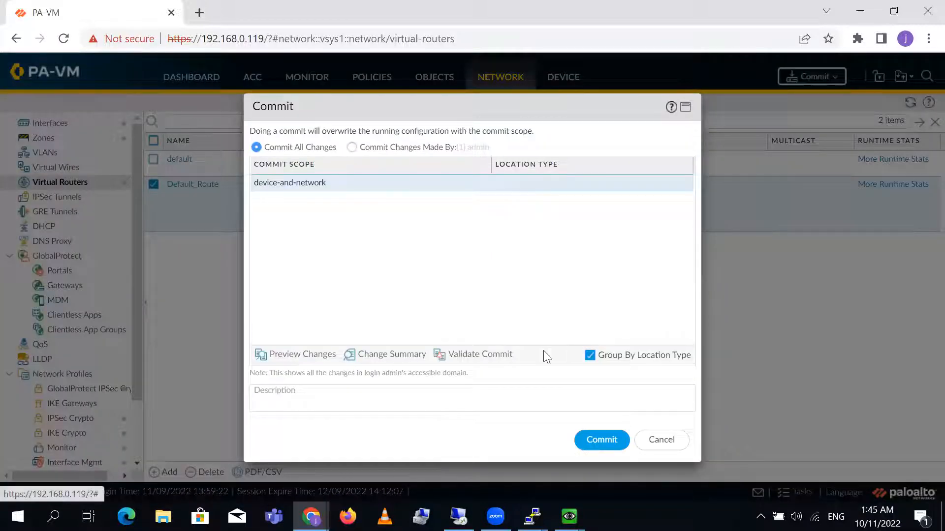
{"action": "left_click", "coordinate": [474, 356]}
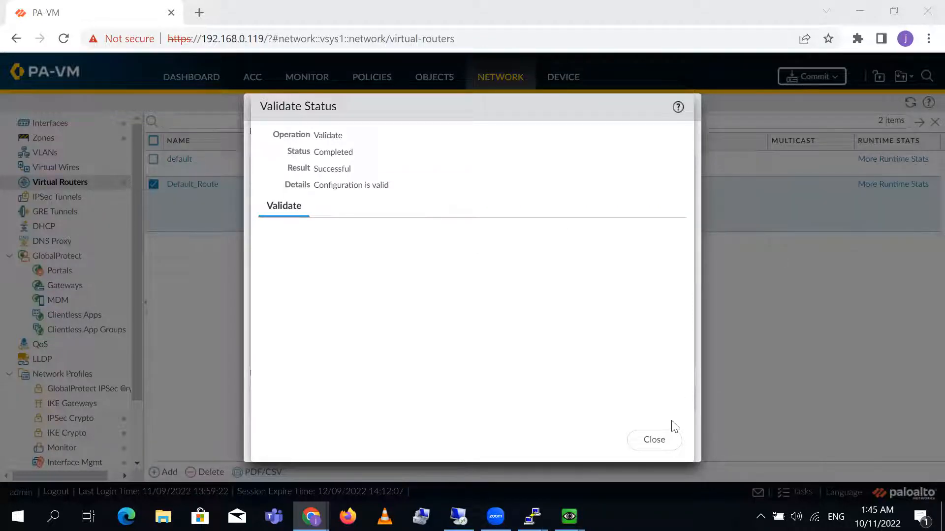
{"action": "left_click", "coordinate": [655, 440]}
{"action": "left_click", "coordinate": [606, 442]}
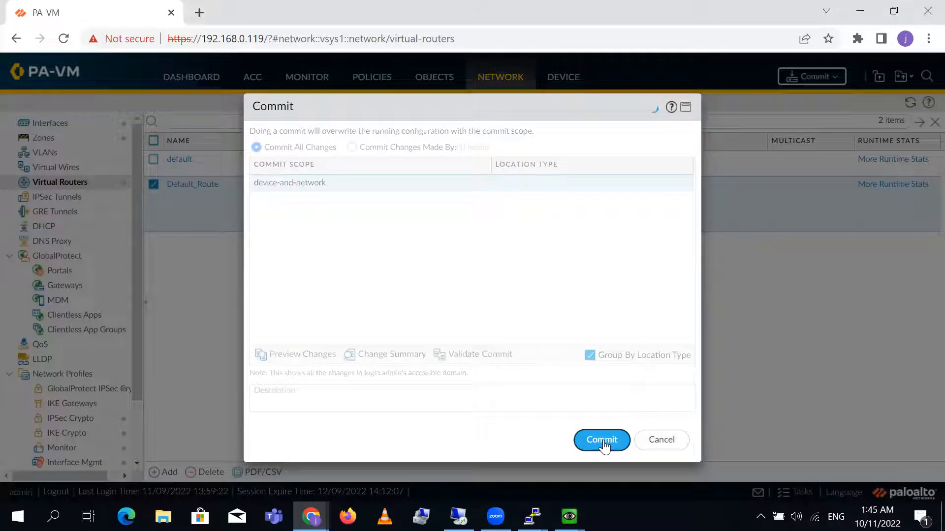
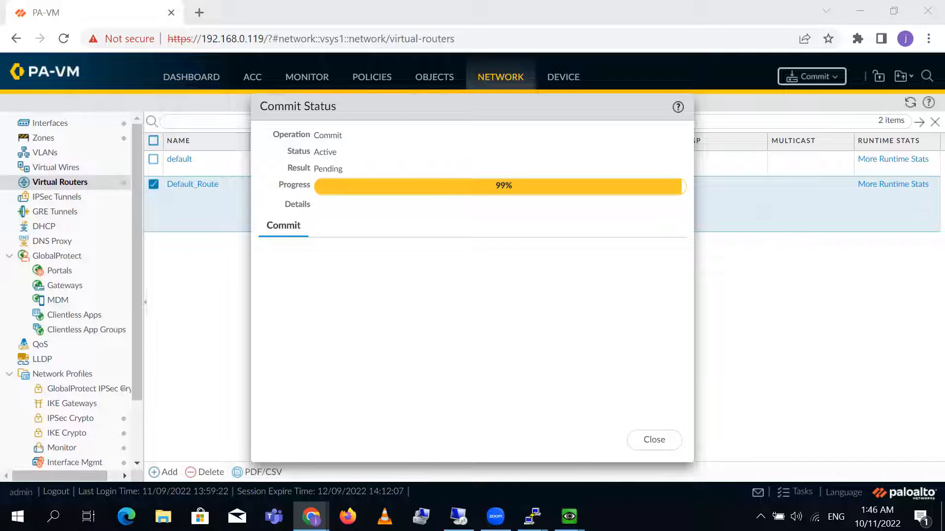
Switch to the QEMU console of the DB server and reload google.com in its browser to test internet access.
{"action": "left_click", "coordinate": [570, 516]}
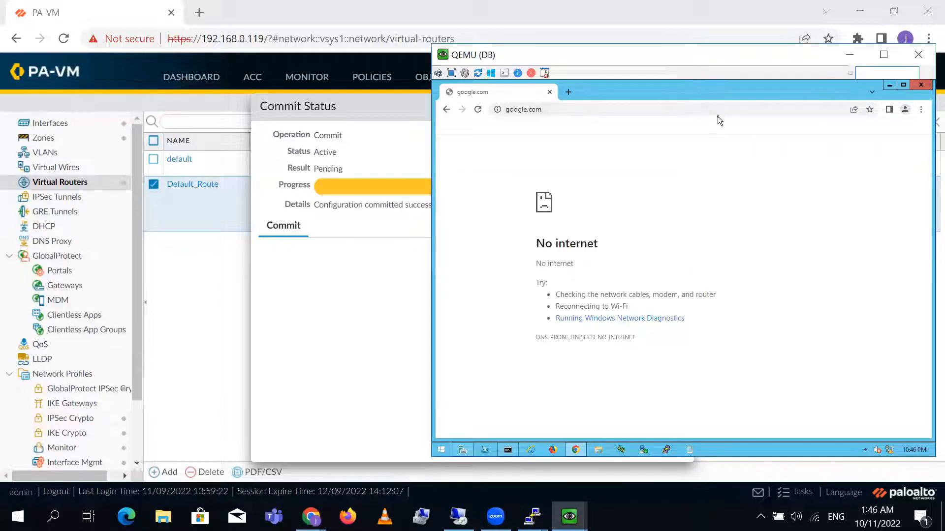
{"action": "left_click", "coordinate": [714, 106]}
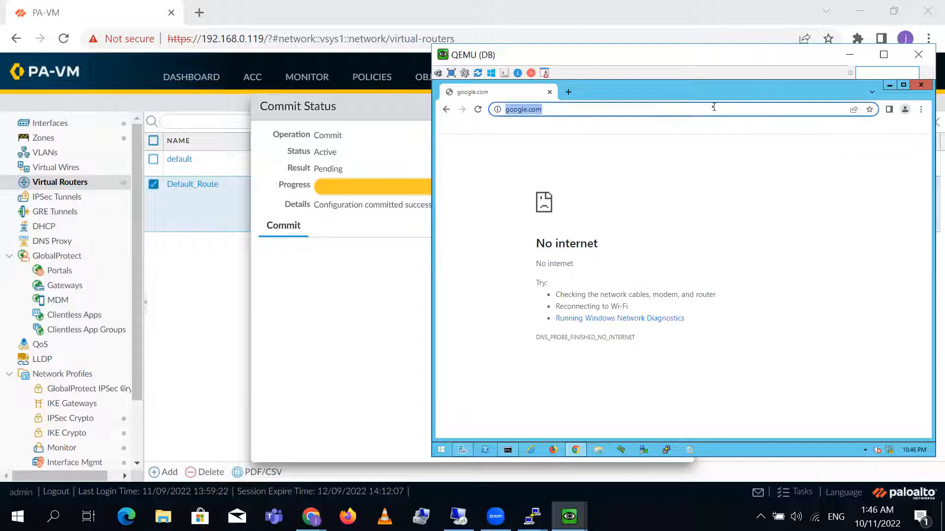
{"action": "key", "text": "Return"}
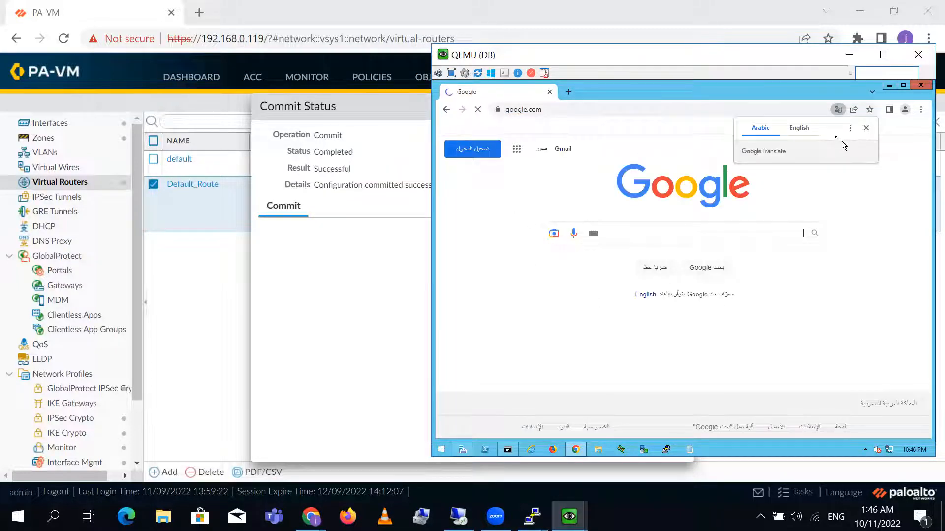
{"action": "left_click", "coordinate": [799, 128]}
{"action": "left_click", "coordinate": [702, 111]}
{"action": "key", "text": "Return"}
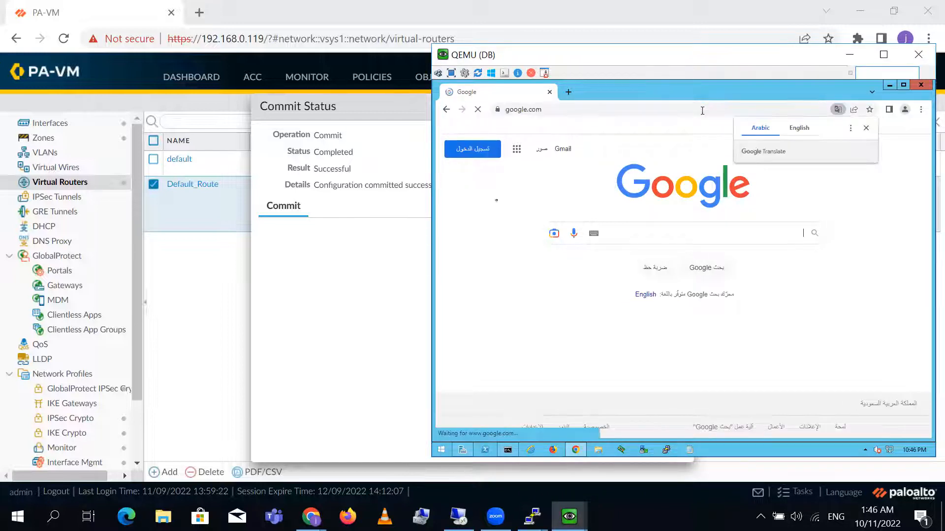
{"action": "left_click", "coordinate": [374, 266]}
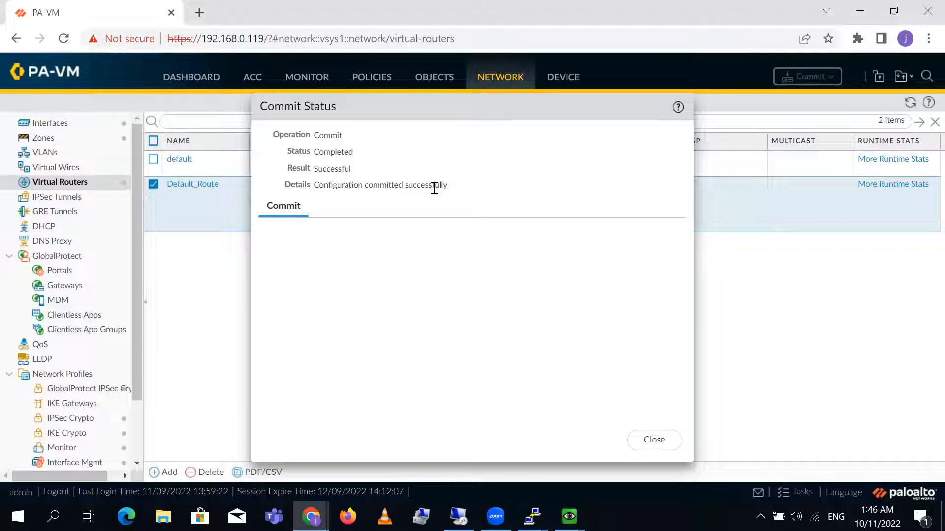
{"action": "left_click", "coordinate": [655, 444]}
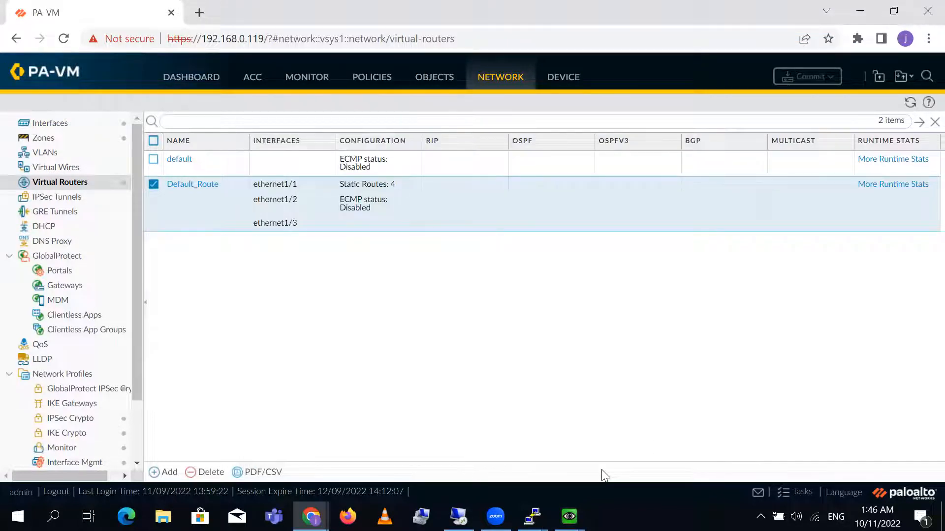
{"action": "left_click", "coordinate": [569, 517]}
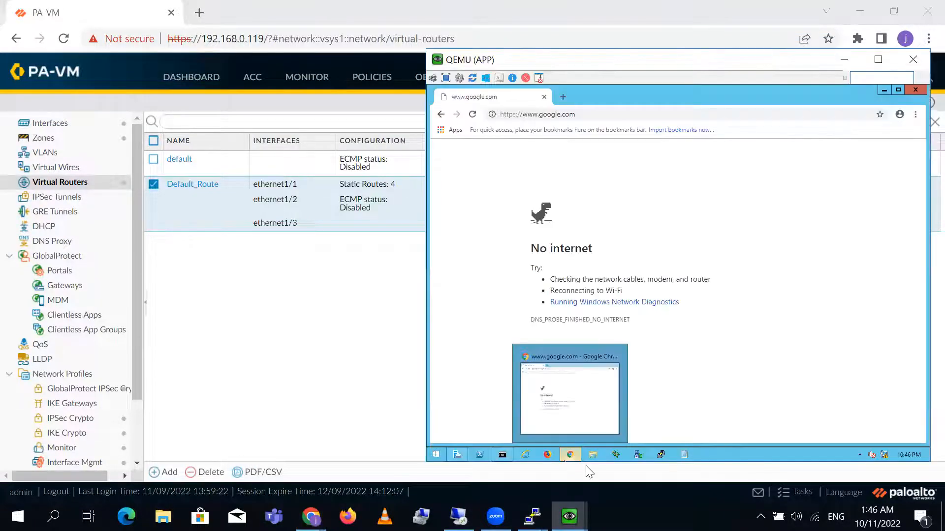
{"action": "left_click", "coordinate": [741, 114]}
{"action": "key", "text": "Return"}
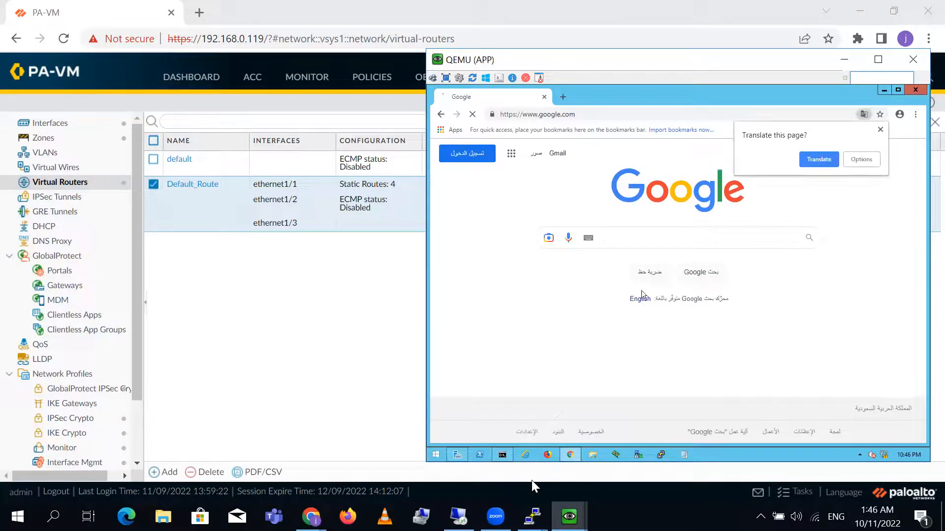
Switch to the Web server's console and reload the Google page in its browser to test internet access.
{"action": "mouse_move", "coordinate": [569, 517]}
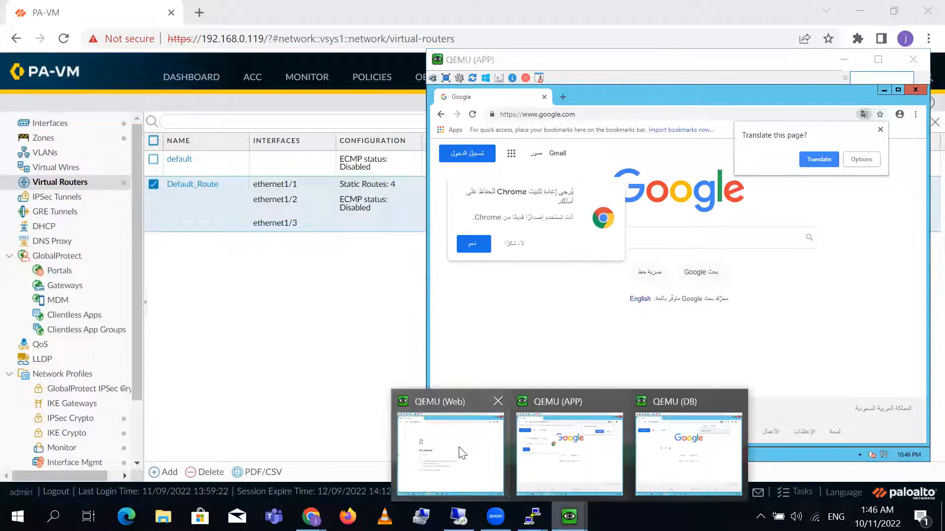
{"action": "left_click", "coordinate": [450, 446]}
{"action": "left_click", "coordinate": [703, 85]}
{"action": "key", "text": "Return"}
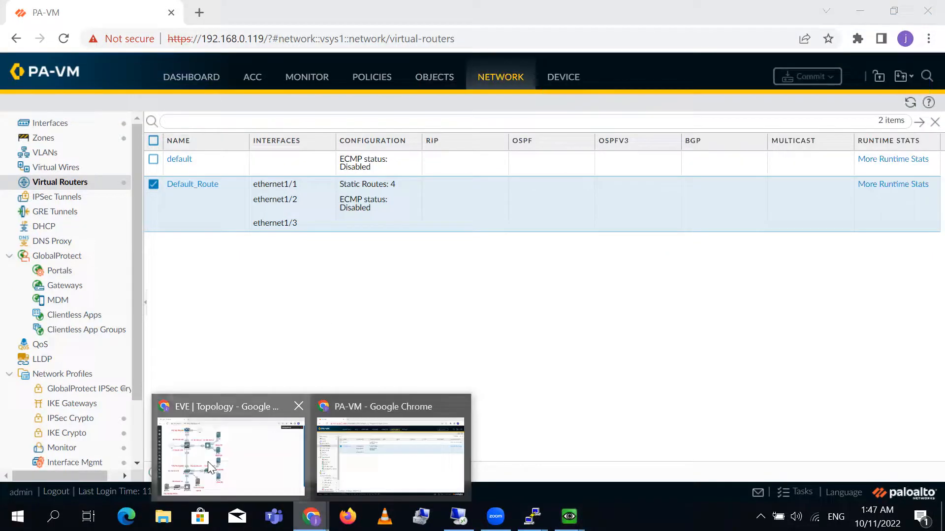
Switch to the EVE topology and open the console of the Print server in Vlan-40.
{"action": "left_click", "coordinate": [208, 462]}
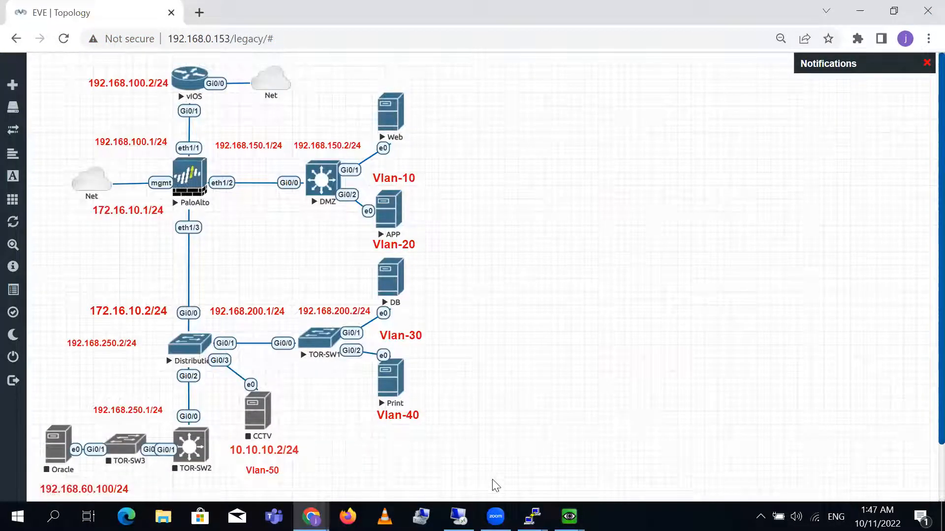
{"action": "left_click", "coordinate": [569, 517]}
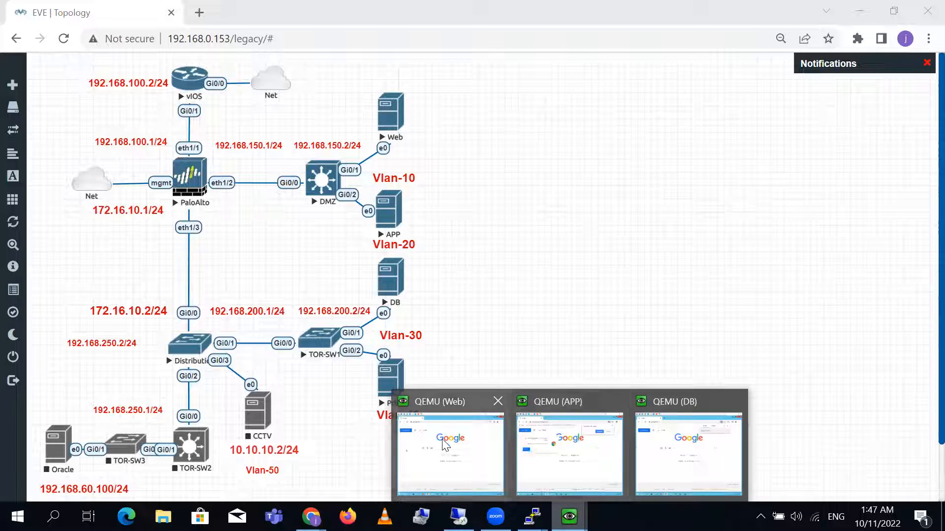
{"action": "left_click", "coordinate": [449, 399]}
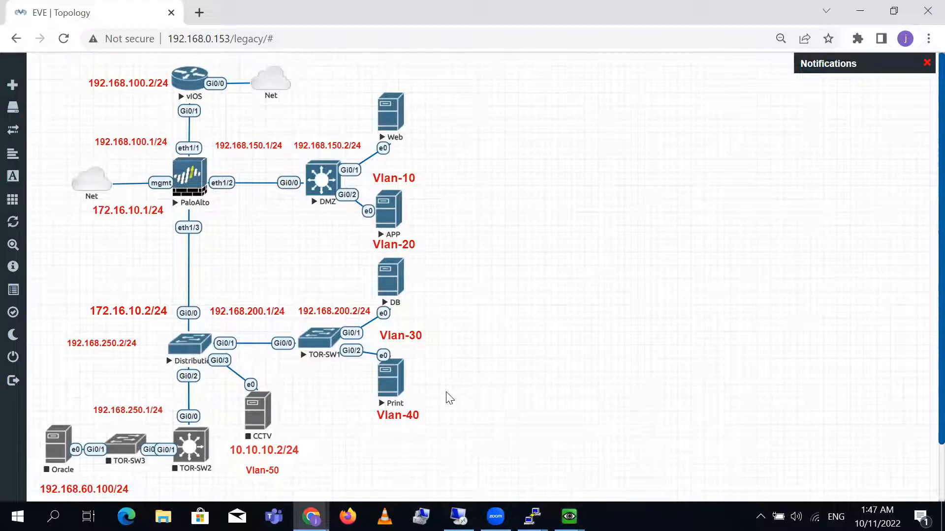
{"action": "left_click", "coordinate": [388, 382]}
{"action": "left_click", "coordinate": [493, 140]}
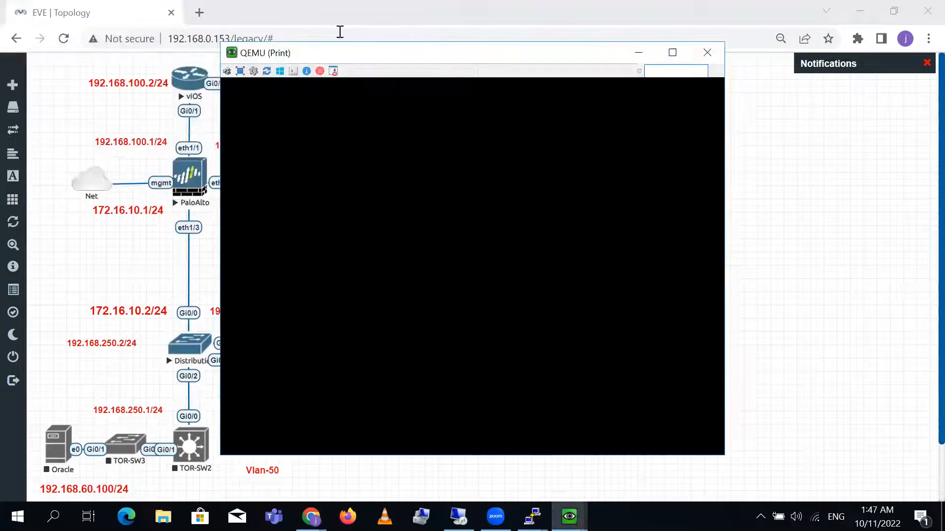
Sign in to the Print server as Administrator with the account password and cancel the Shutdown Event Tracker.
{"action": "left_click_drag", "start_coordinate": [371, 56], "coordinate": [575, 33]}
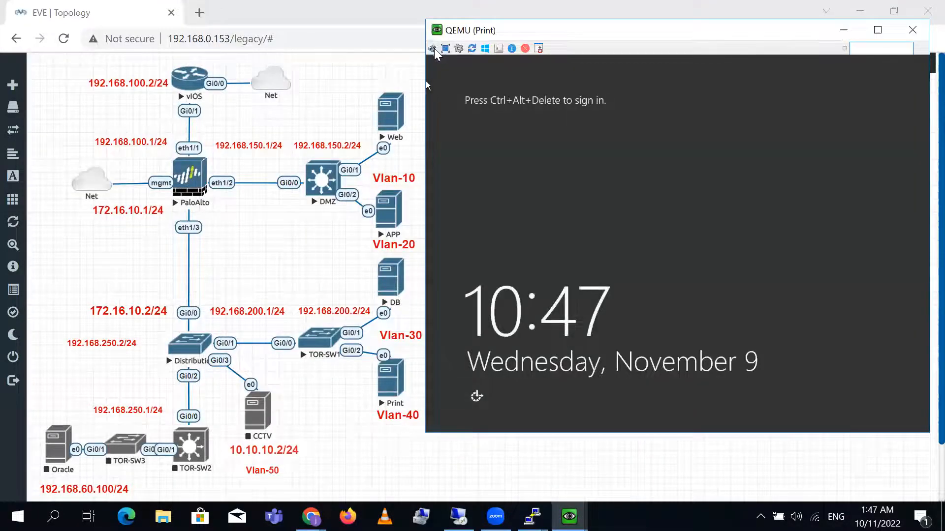
{"action": "left_click", "coordinate": [432, 48]}
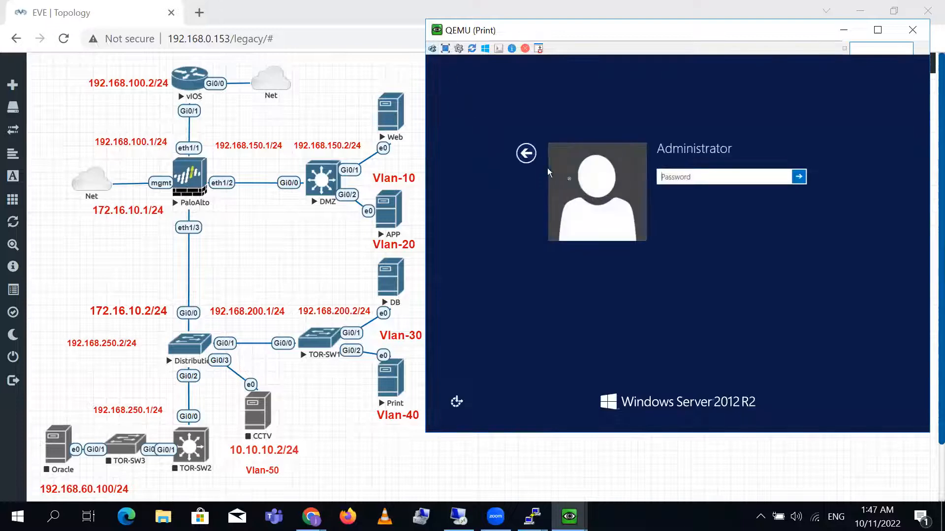
{"action": "type", "text": "•••••"}
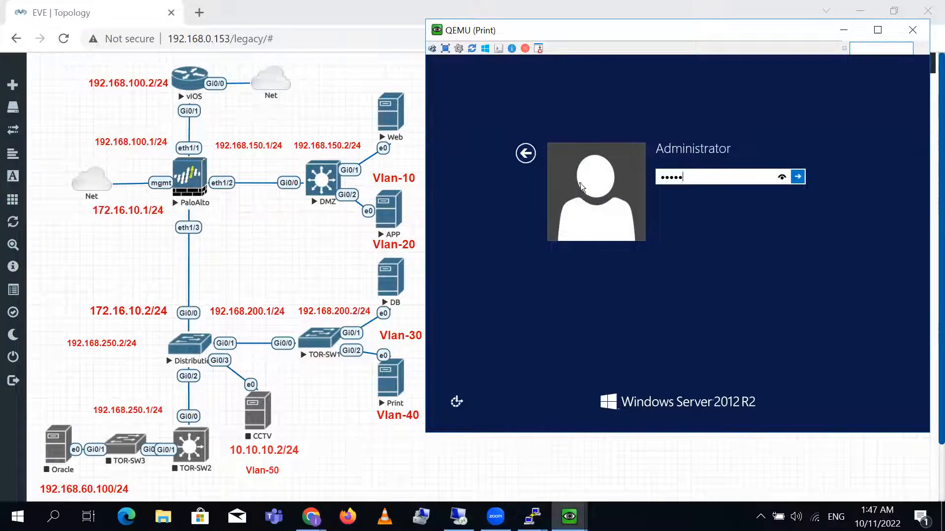
{"action": "key", "text": "Return"}
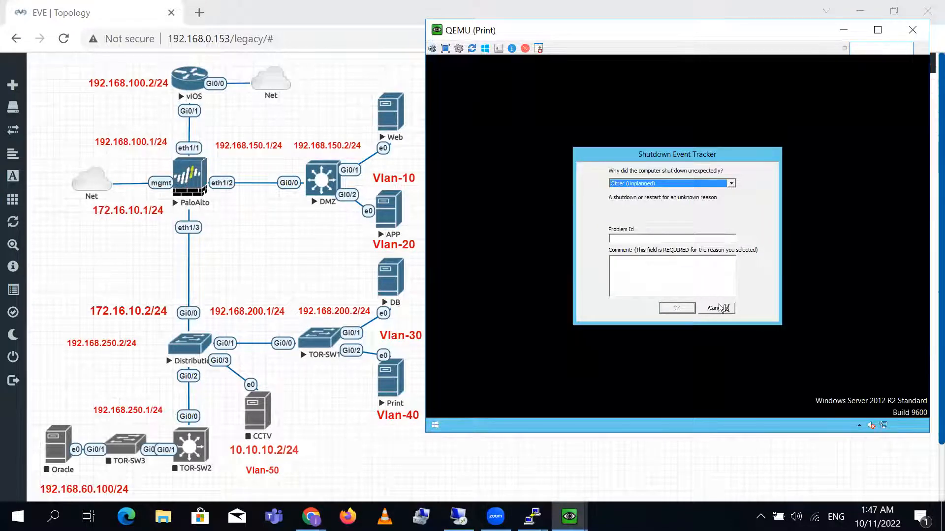
{"action": "left_click", "coordinate": [714, 309]}
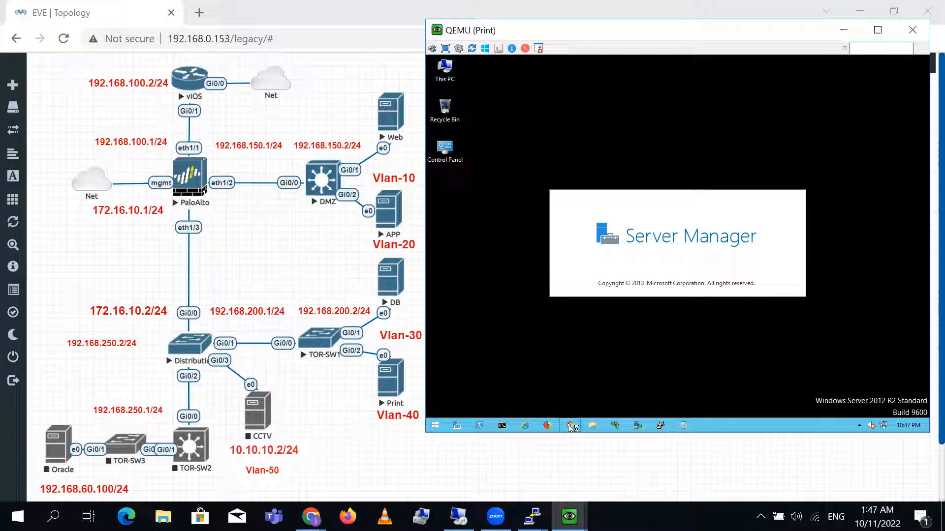
{"action": "left_click", "coordinate": [571, 426]}
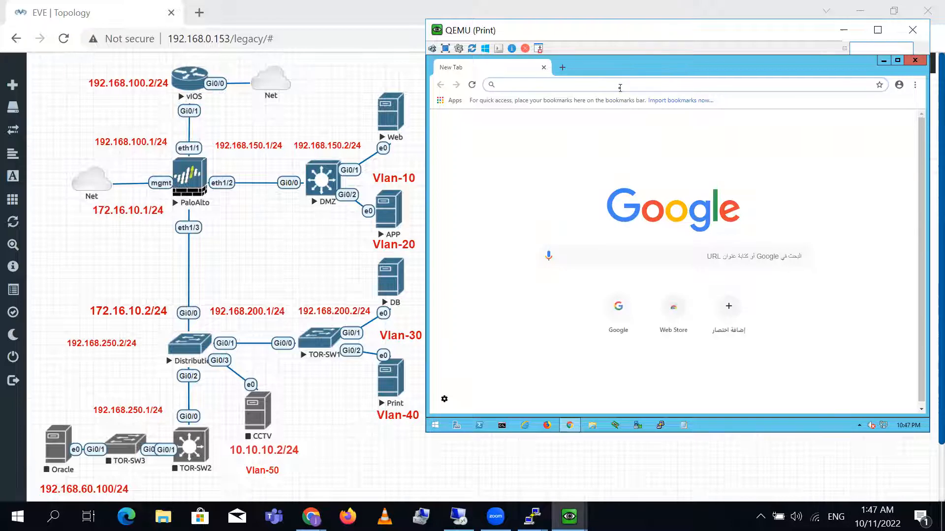
{"action": "left_click", "coordinate": [620, 88]}
{"action": "type", "text": "www.google.com"}
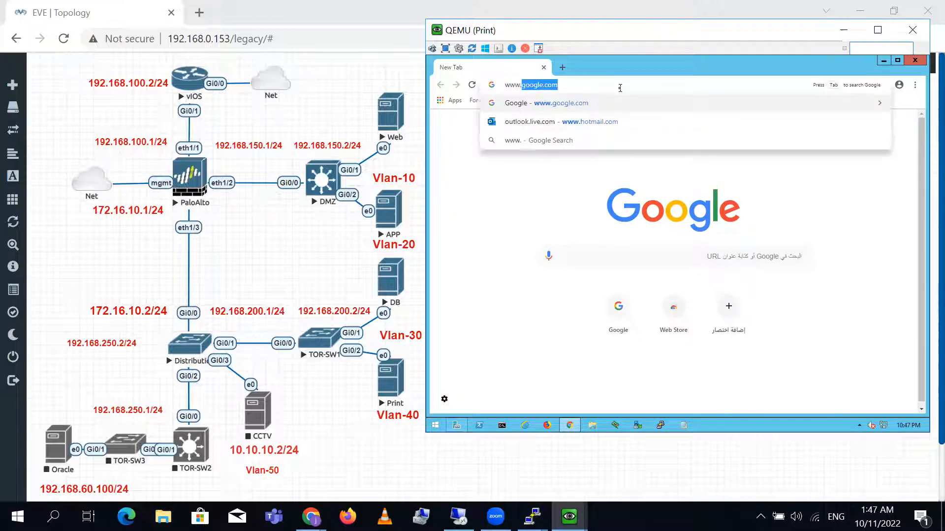
{"action": "key", "text": "Return"}
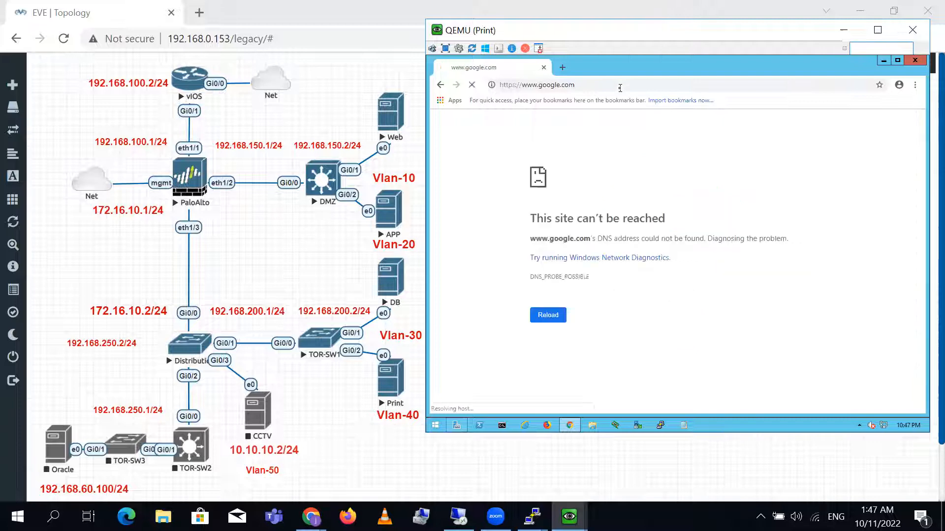
Switch to the PA-VM firewall's web interface and open its NAT policy rules.
{"action": "left_click", "coordinate": [302, 284]}
{"action": "mouse_move", "coordinate": [311, 516]}
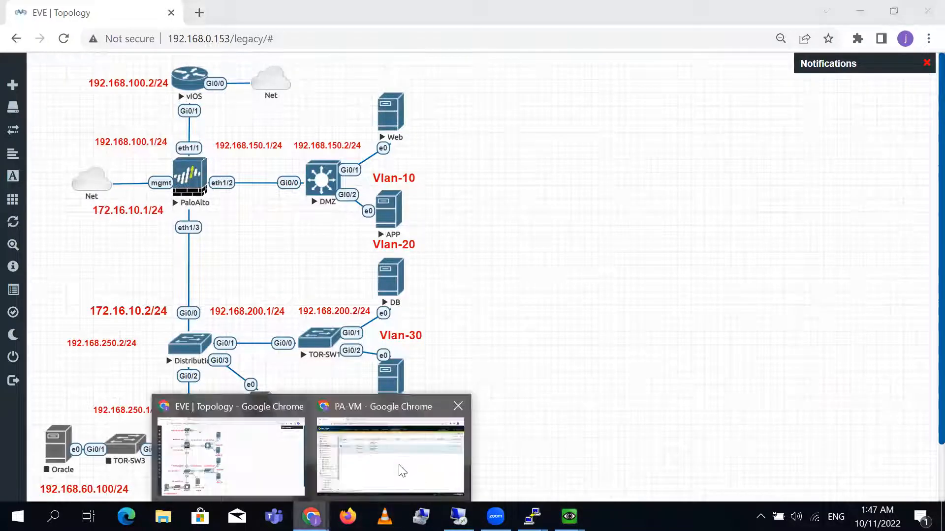
{"action": "left_click", "coordinate": [384, 466]}
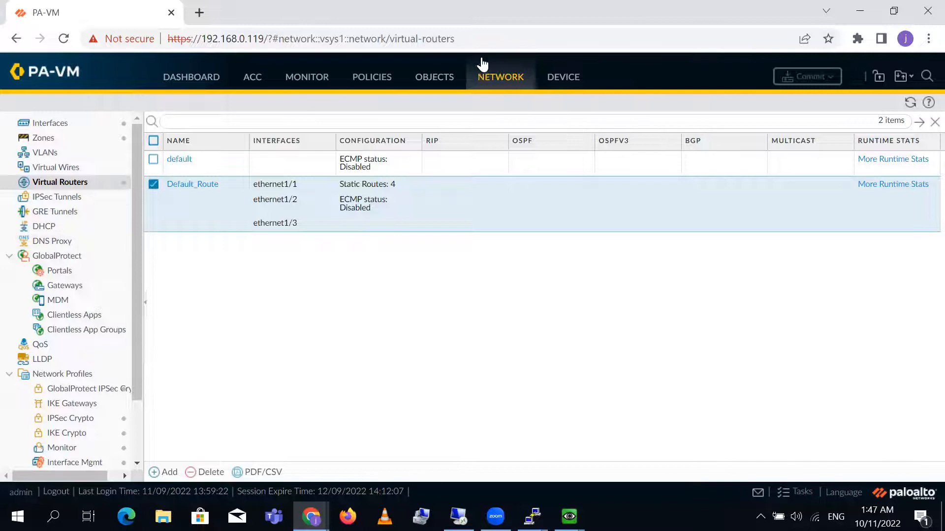
{"action": "left_click", "coordinate": [417, 81]}
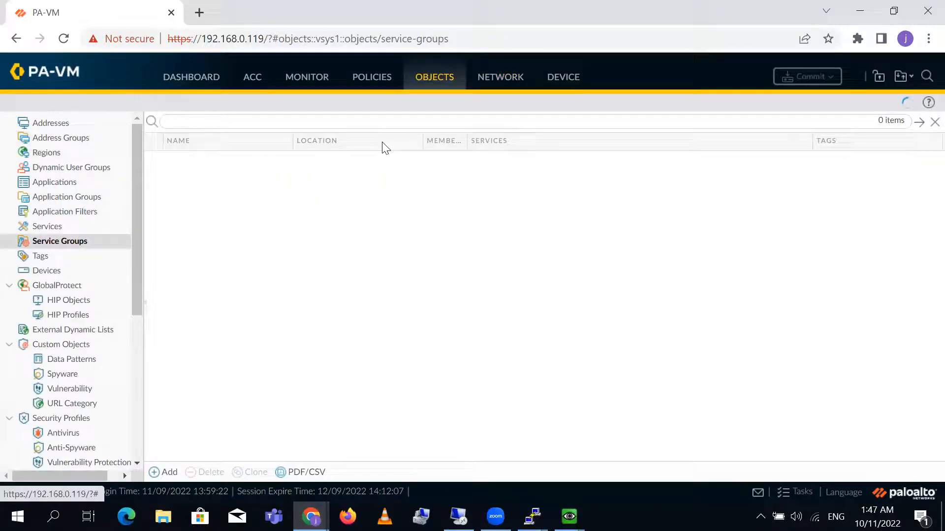
{"action": "left_click", "coordinate": [378, 80]}
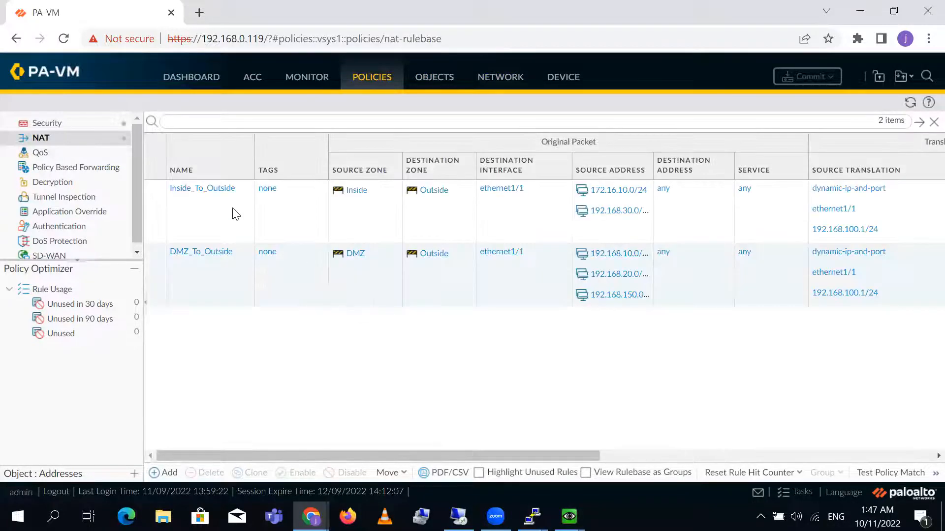
{"action": "left_click", "coordinate": [207, 256]}
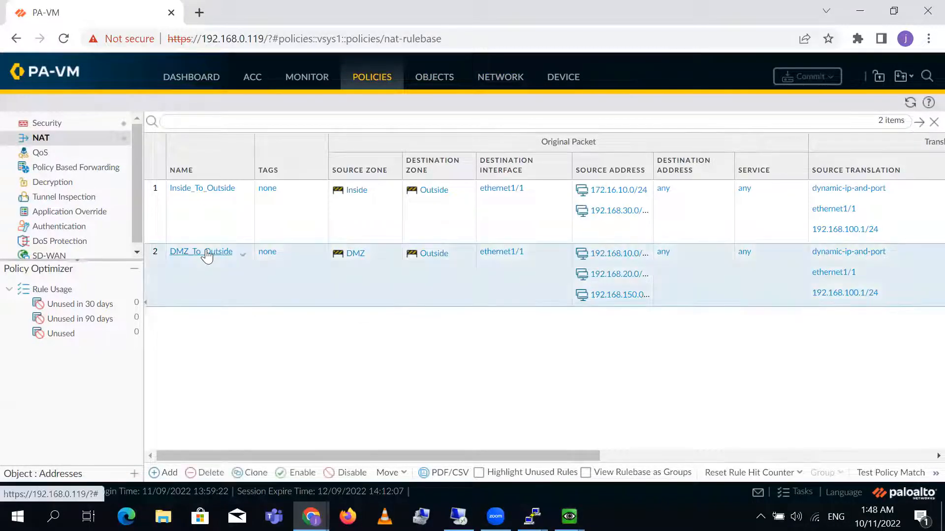
Add 192.168.40.0/24 to the source addresses of the Inside_To_Outside NAT rule, save it, and open the security policy rules.
{"action": "left_click", "coordinate": [209, 187]}
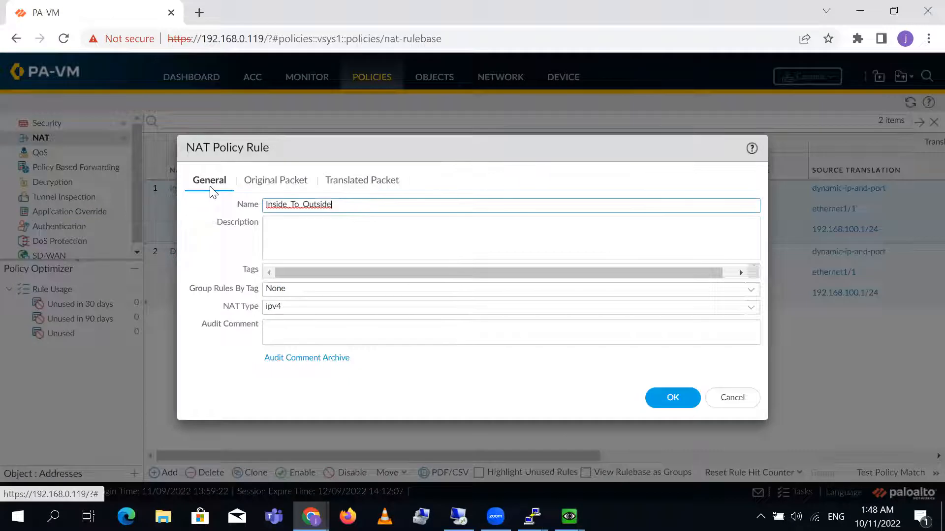
{"action": "left_click", "coordinate": [286, 185]}
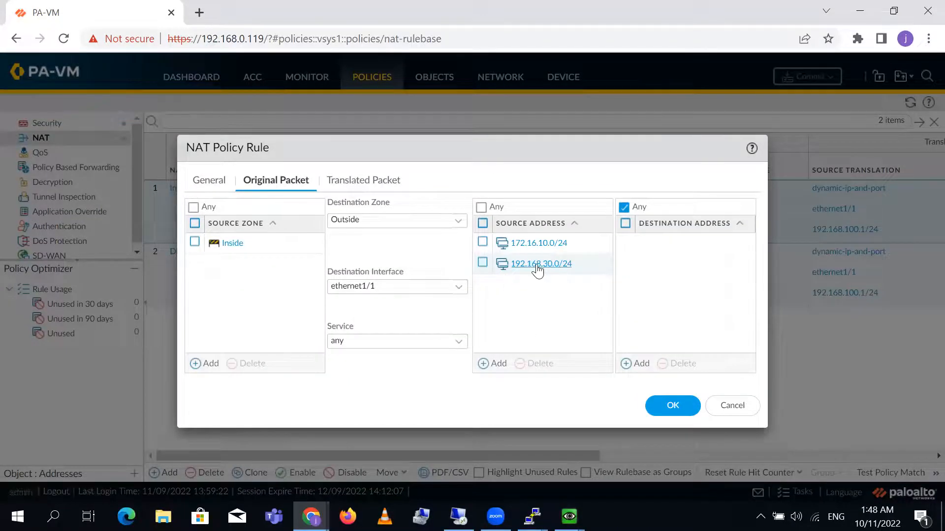
{"action": "left_click", "coordinate": [498, 365]}
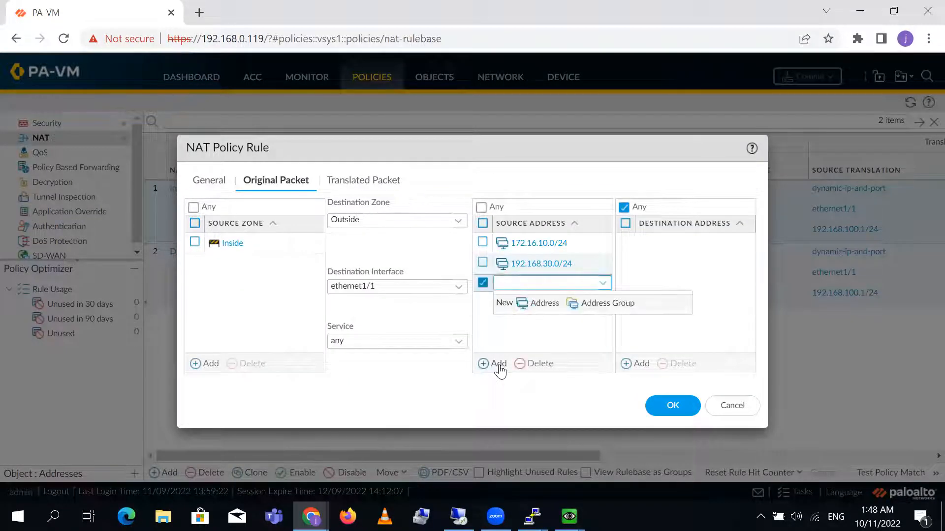
{"action": "type", "text": "192.168.40.0/24"}
{"action": "key", "text": "Return"}
{"action": "left_click", "coordinate": [673, 406]}
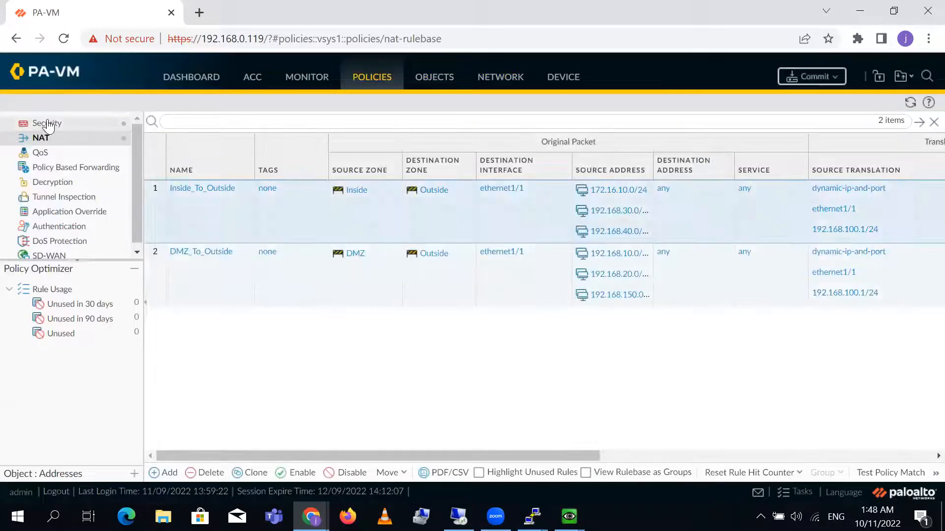
{"action": "left_click", "coordinate": [47, 125]}
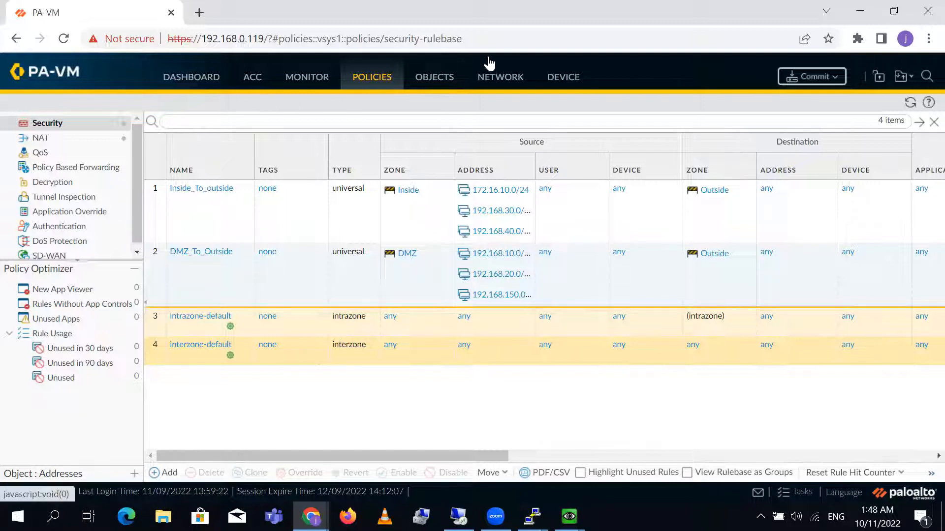
Start a new IPv4 static route named subnet_40 in the Default_Route virtual router, with destination 192.168.40.0/24.
{"action": "left_click", "coordinate": [507, 87]}
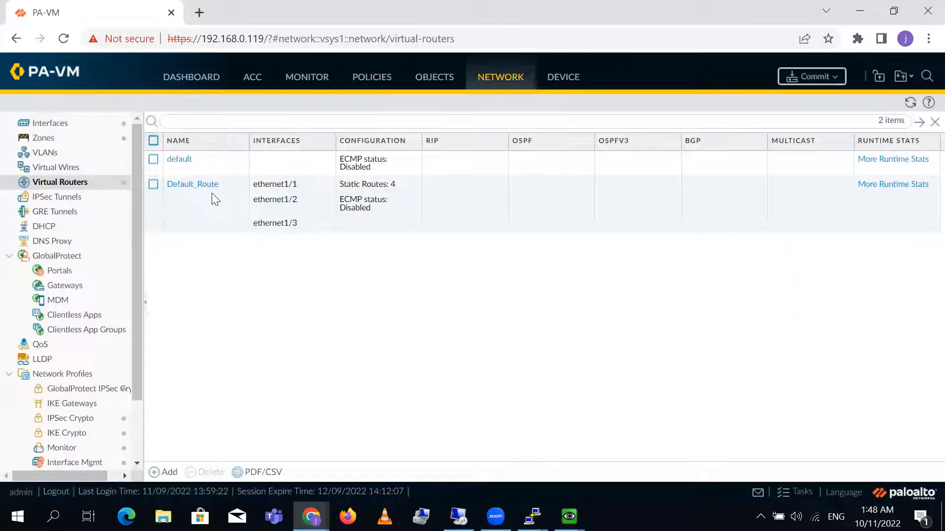
{"action": "left_click", "coordinate": [189, 195]}
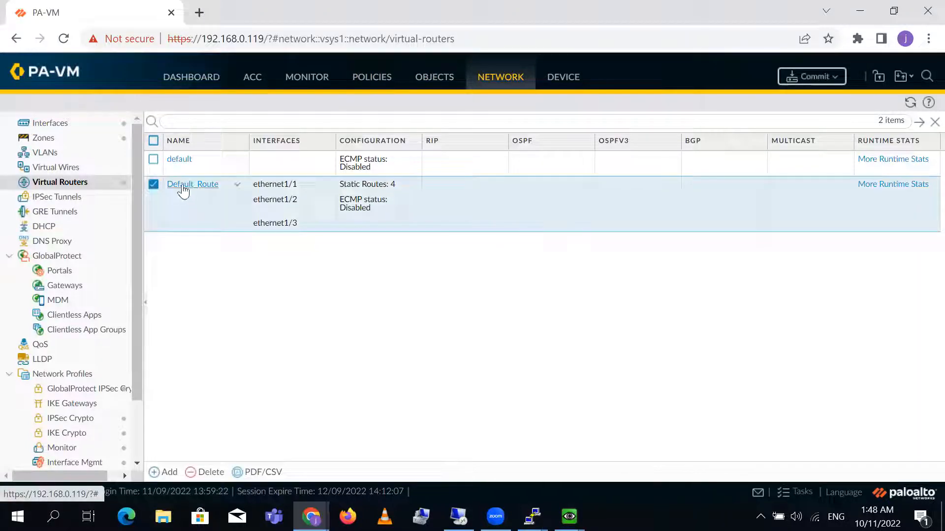
{"action": "left_click", "coordinate": [183, 185]}
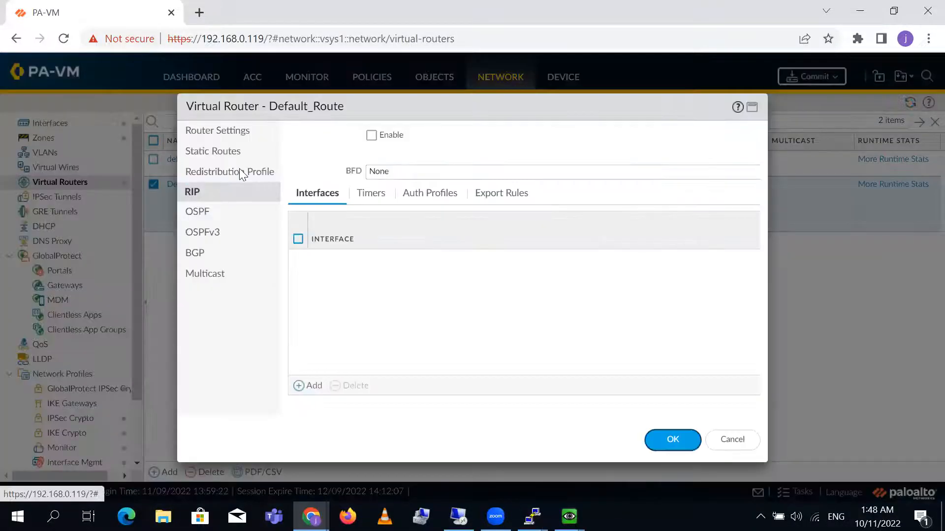
{"action": "left_click", "coordinate": [237, 148]}
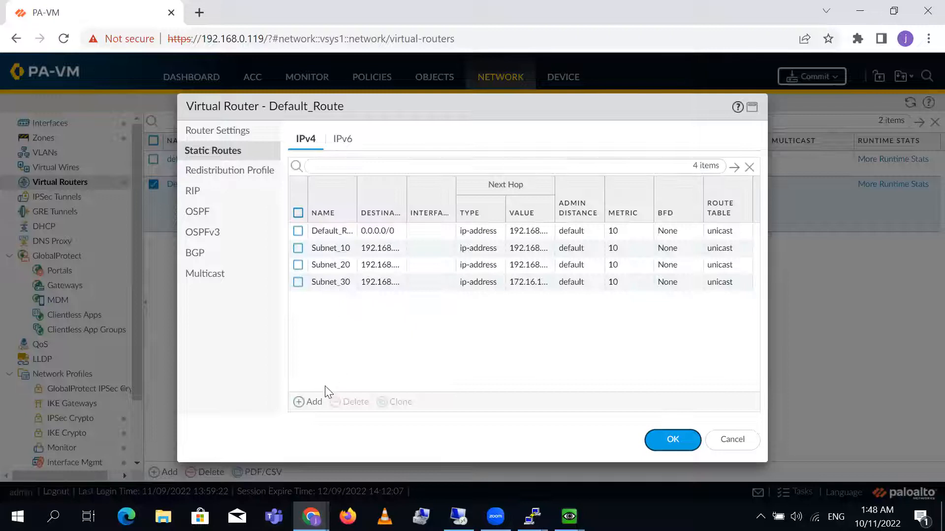
{"action": "left_click", "coordinate": [310, 401]}
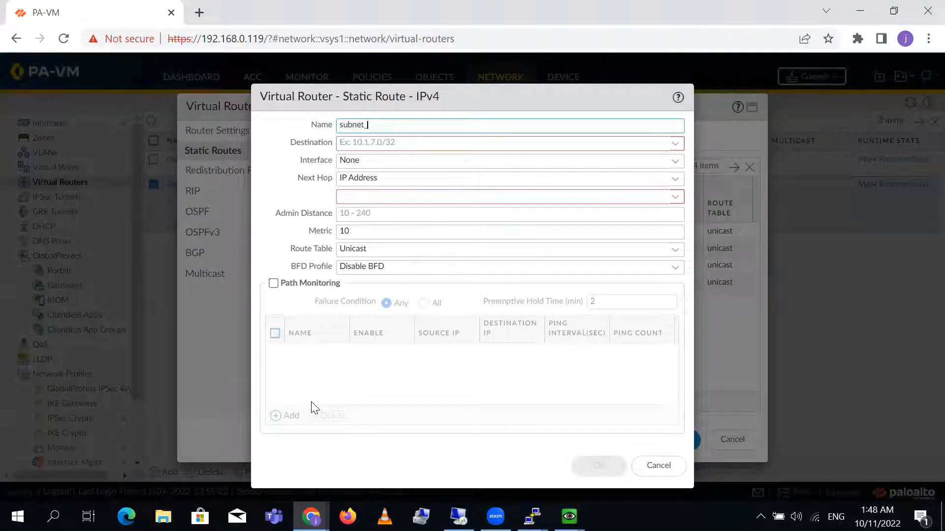
{"action": "key", "text": "Tab"}
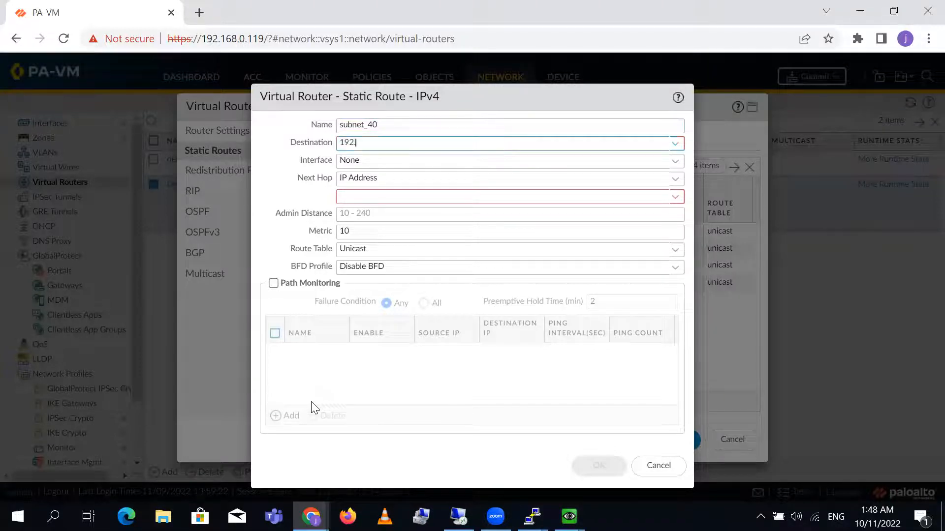
{"action": "type", "text": "192.168.50"}
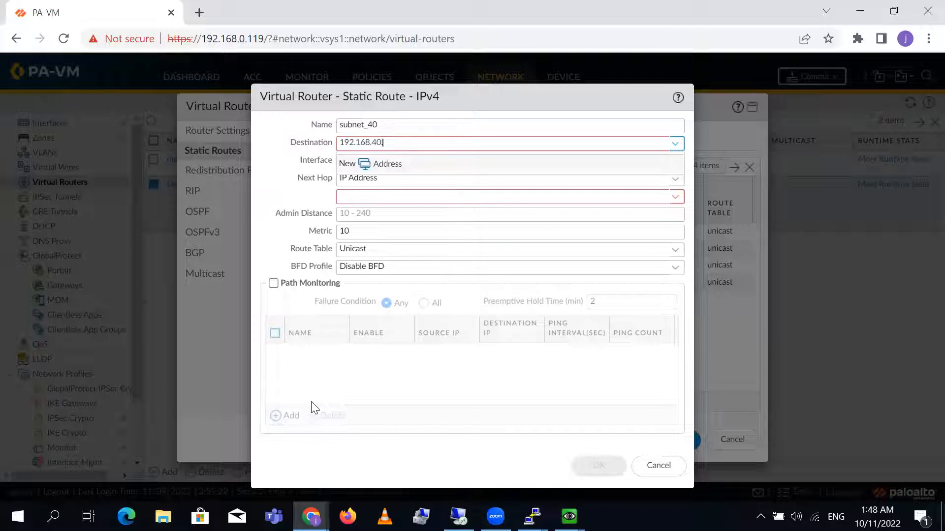
Set the subnet_40 route's next hop to IP address 172.16.10.2 and save the route and the virtual router.
{"action": "key", "text": "Tab"}
{"action": "key", "text": "Tab"}
{"action": "key", "text": "Tab"}
{"action": "type", "text": "1"}
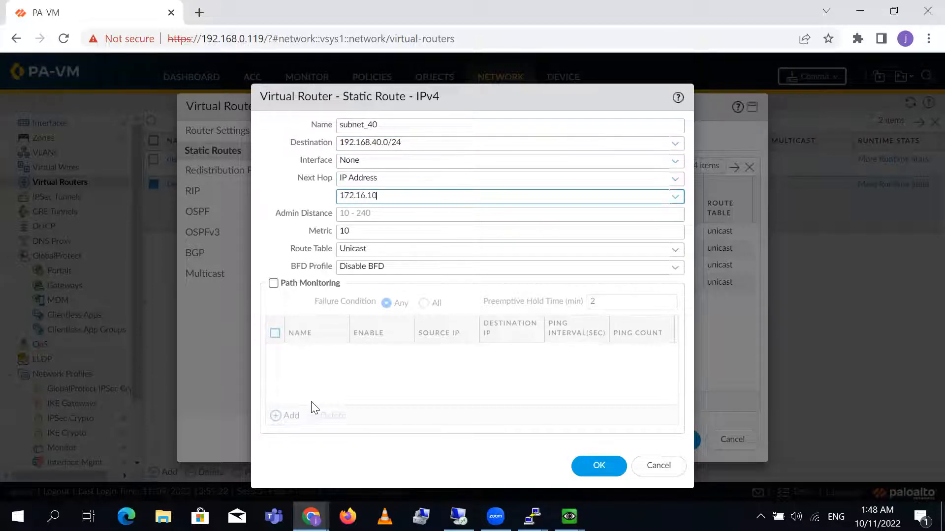
{"action": "key", "text": "BackSpace"}
{"action": "key", "text": "BackSpace"}
{"action": "type", "text": "2"}
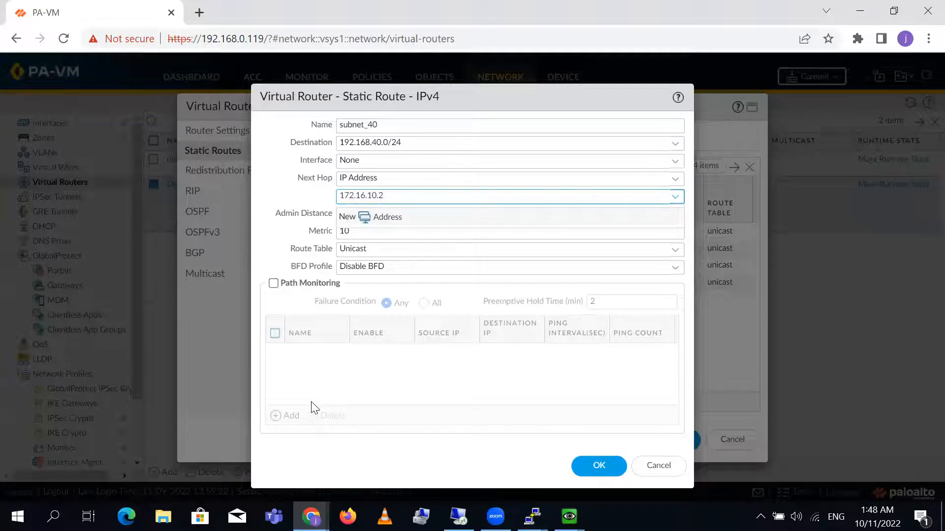
{"action": "left_click", "coordinate": [445, 443]}
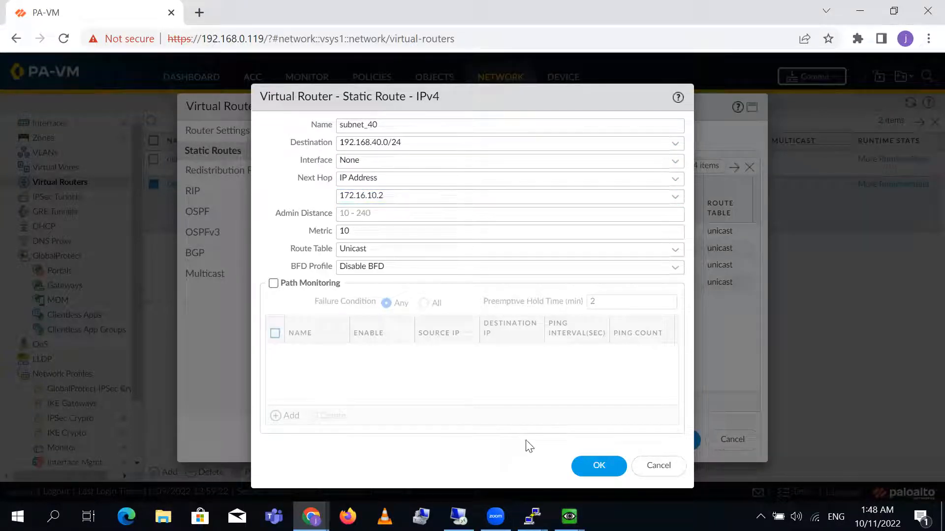
{"action": "left_click_drag", "start_coordinate": [462, 97], "coordinate": [362, 30]}
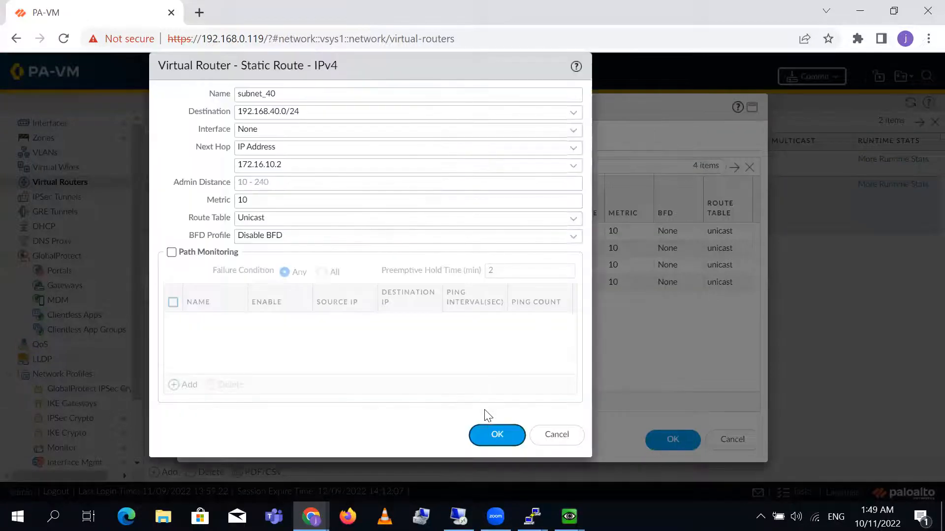
{"action": "left_click", "coordinate": [494, 434]}
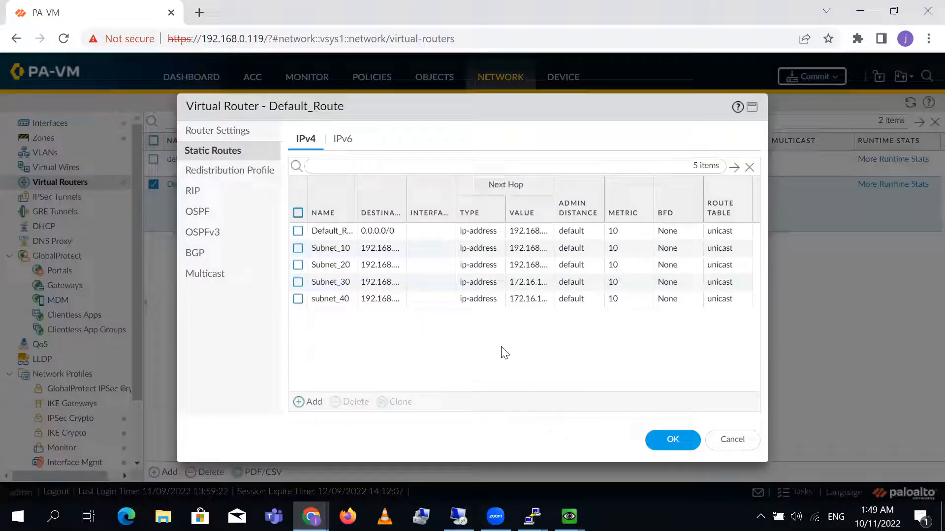
{"action": "left_click", "coordinate": [675, 441]}
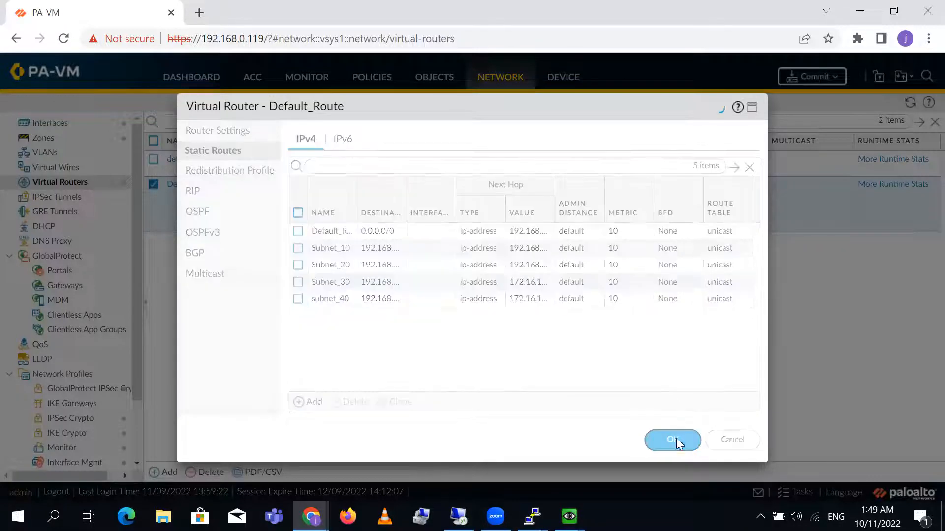
Commit all changes to the firewall and move the commit status dialog aside.
{"action": "left_click", "coordinate": [818, 78]}
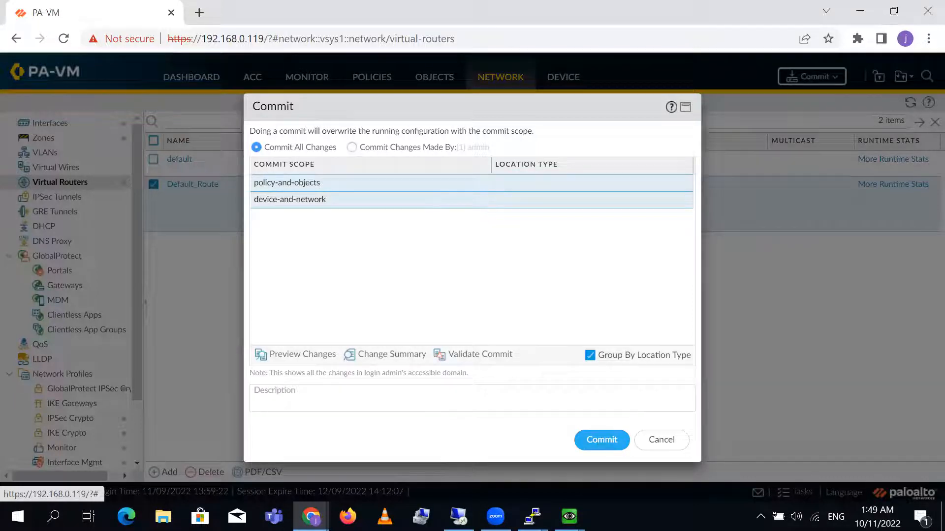
{"action": "key", "text": "Return"}
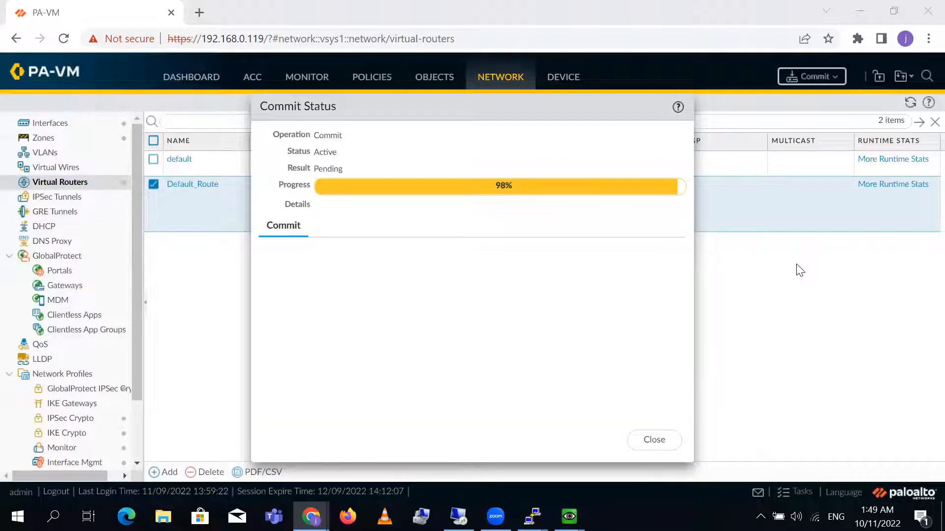
{"action": "left_click_drag", "start_coordinate": [441, 99], "coordinate": [272, 104]}
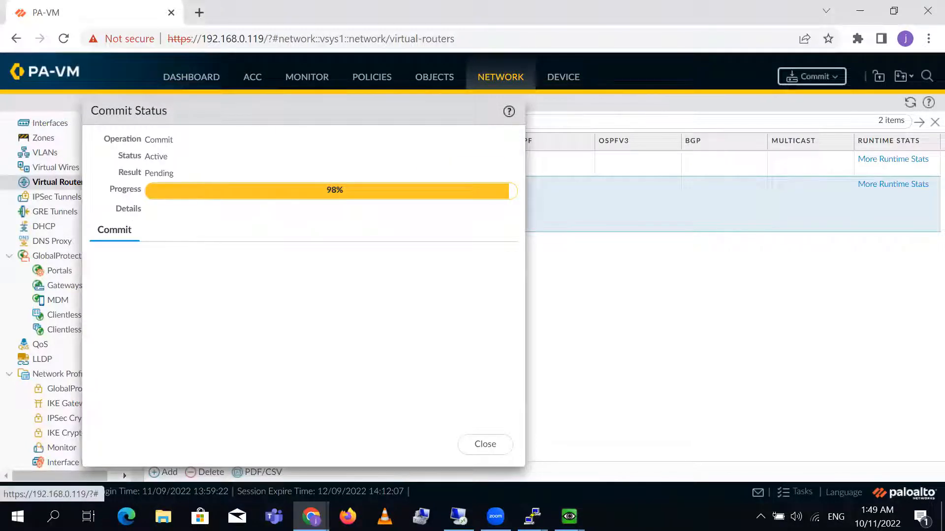
{"action": "left_click", "coordinate": [569, 516]}
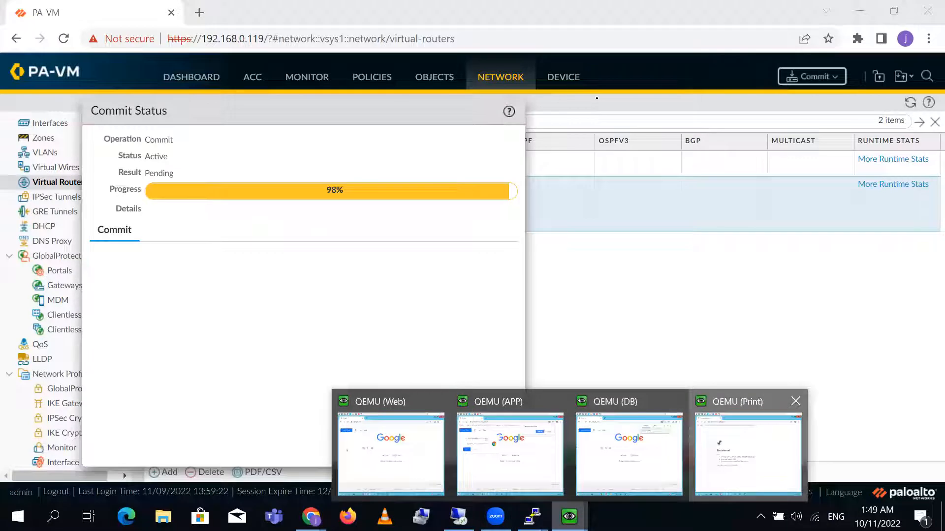
{"action": "left_click", "coordinate": [748, 452]}
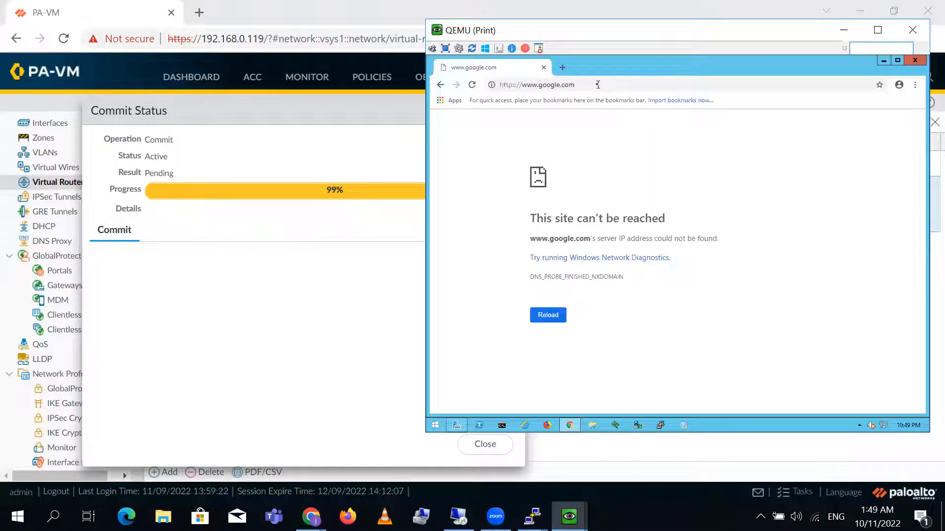
{"action": "left_click", "coordinate": [598, 85]}
{"action": "key", "text": "Return"}
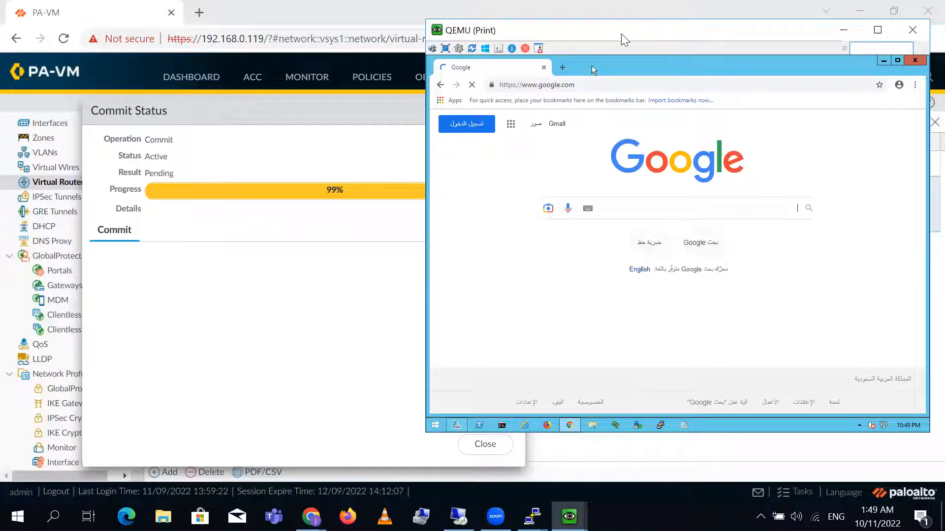
{"action": "left_click_drag", "start_coordinate": [621, 32], "coordinate": [631, 75]}
{"action": "left_click_drag", "start_coordinate": [191, 104], "coordinate": [79, 100]}
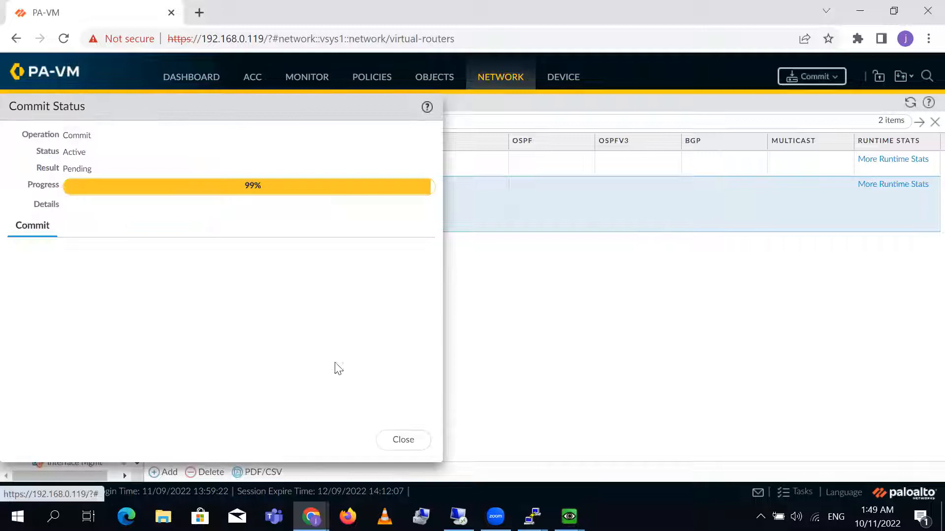
{"action": "left_click", "coordinate": [570, 517]}
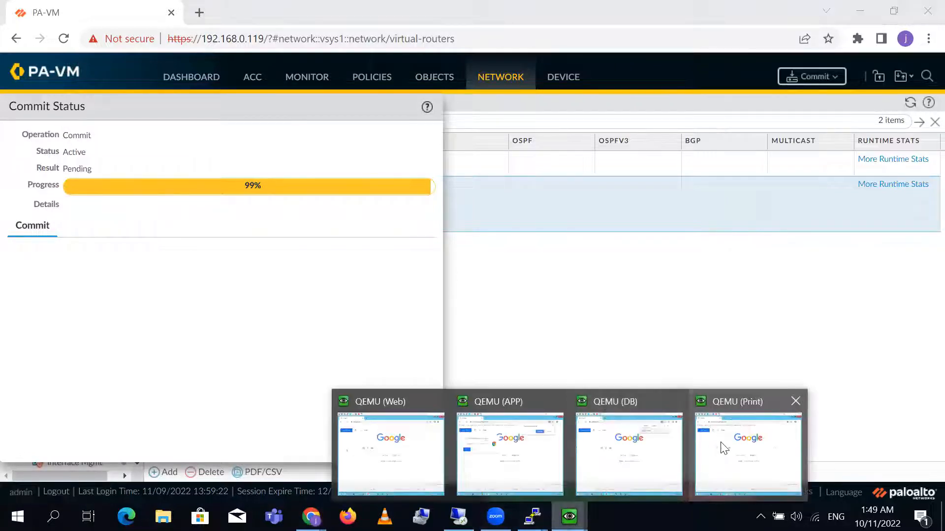
{"action": "left_click", "coordinate": [727, 448]}
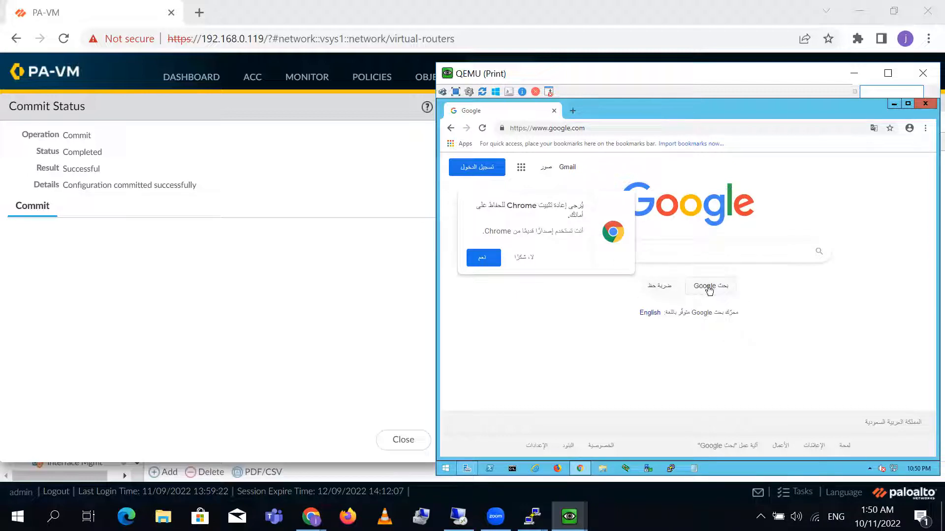
Switch Google to English on the Print server, search for youtube.com and open the YouTube site.
{"action": "left_click", "coordinate": [650, 313]}
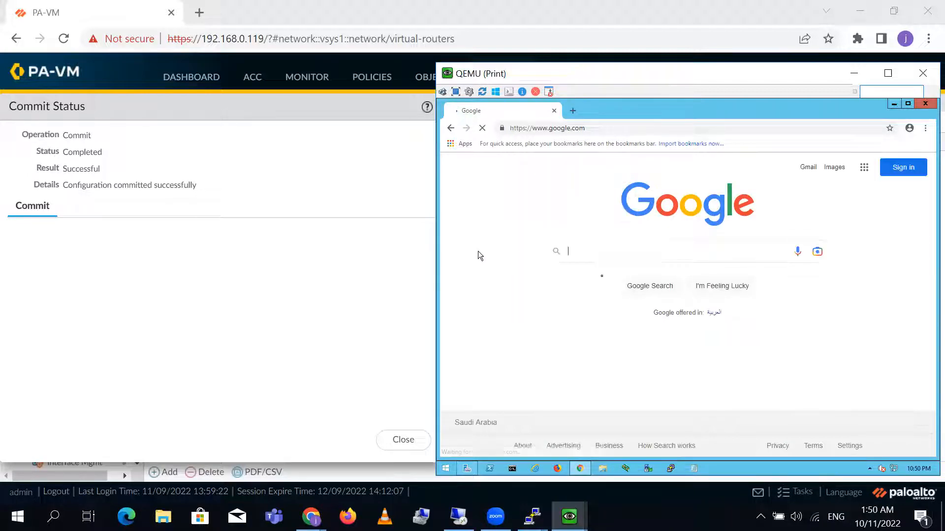
{"action": "type", "text": "youtube.com"}
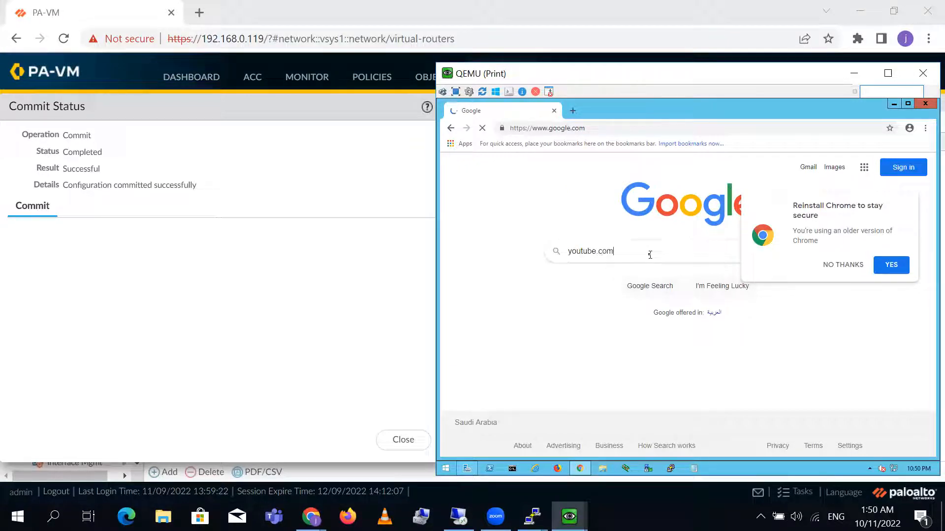
{"action": "left_click", "coordinate": [852, 266]}
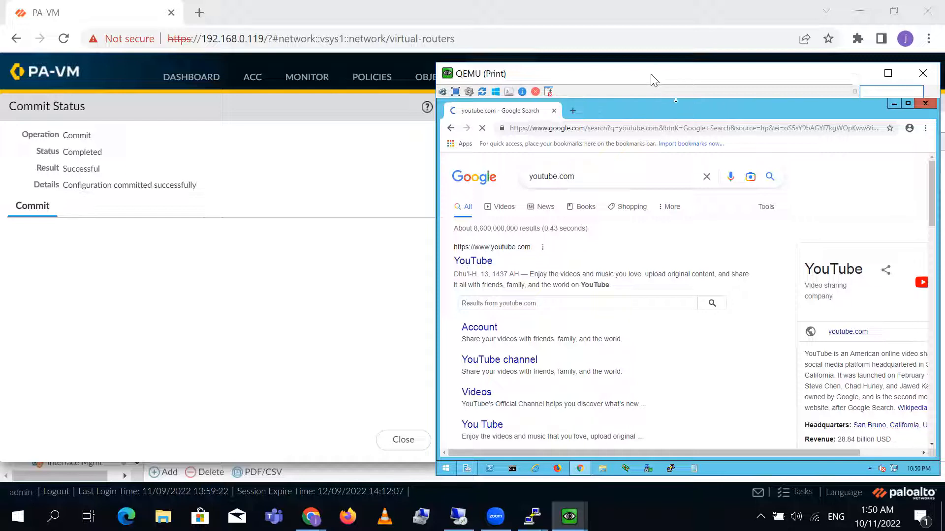
{"action": "left_click_drag", "start_coordinate": [654, 81], "coordinate": [452, 64]}
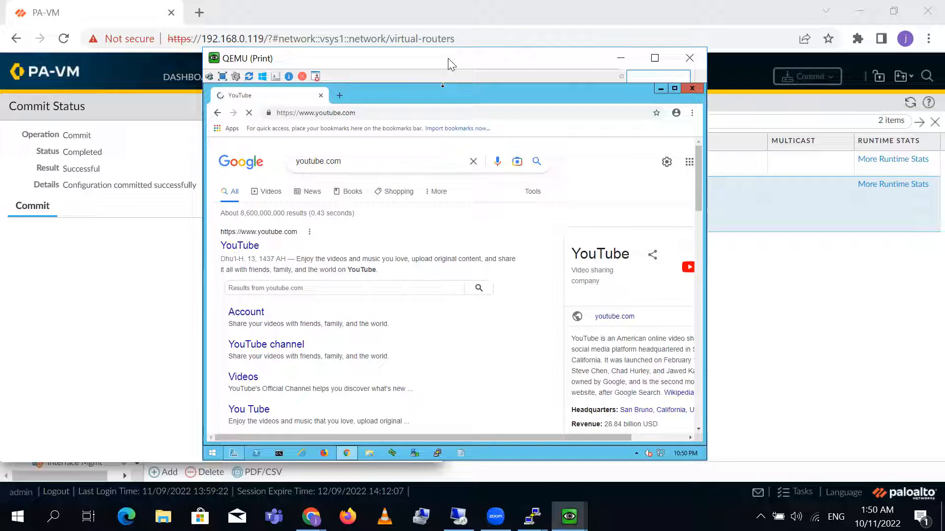
{"action": "left_click", "coordinate": [339, 96]}
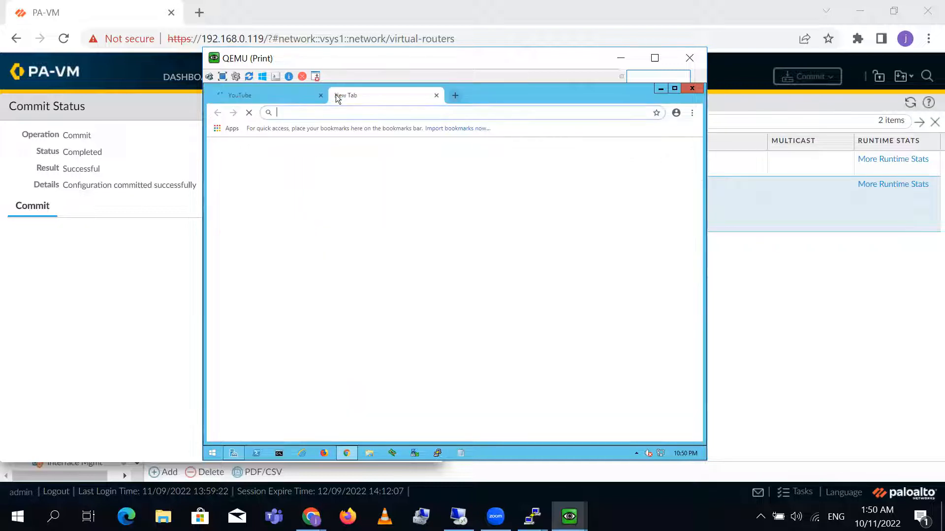
{"action": "type", "text": "www.bbc.com"}
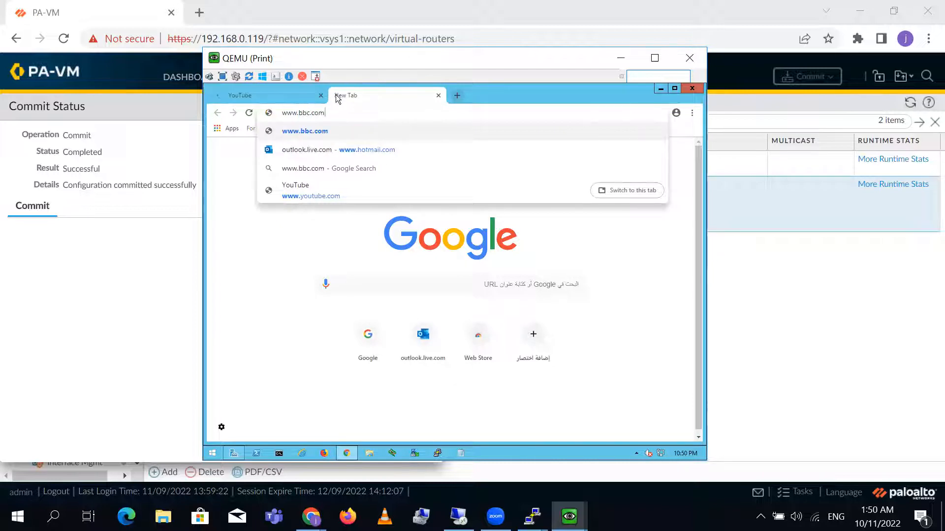
{"action": "key", "text": "Return"}
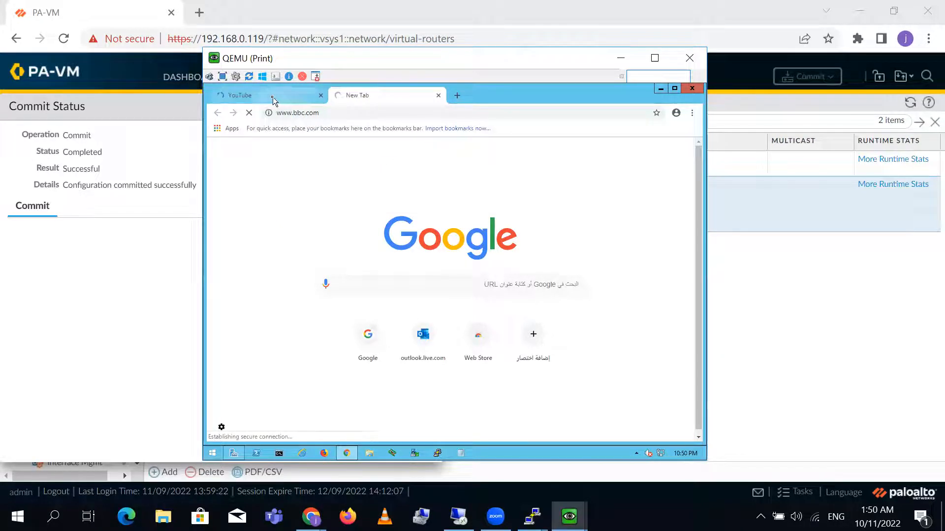
{"action": "left_click", "coordinate": [274, 100]}
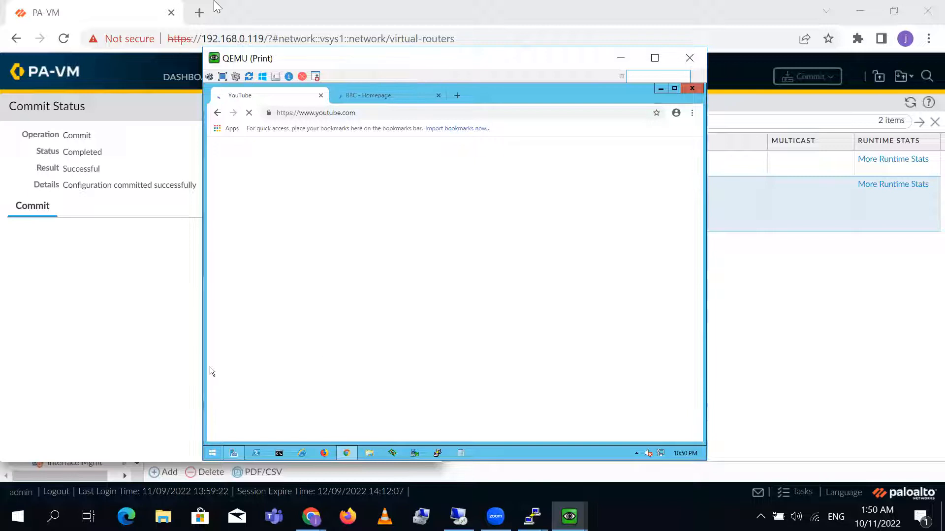
Close the firewall's commit status dialog and examine the Traffic log's source and destination entries with hostname resolution enabled.
{"action": "left_click", "coordinate": [116, 5]}
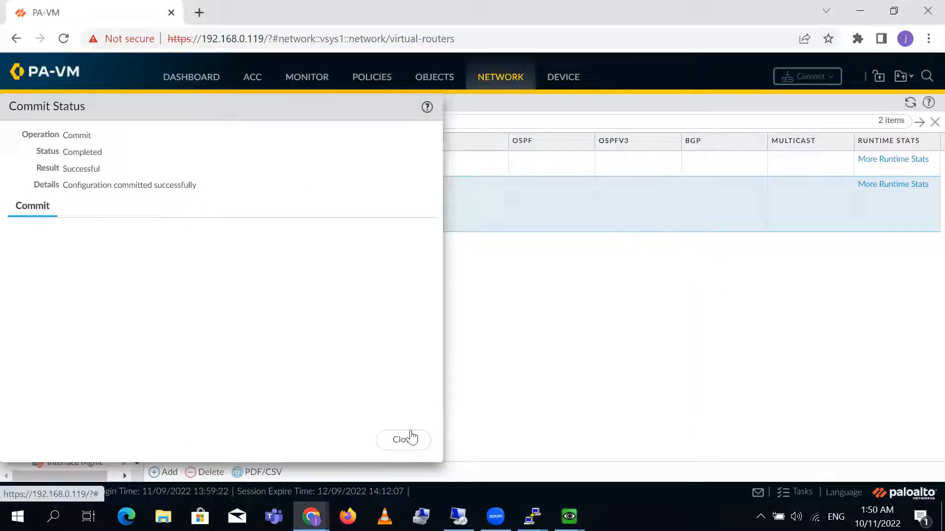
{"action": "left_click", "coordinate": [408, 439]}
{"action": "left_click", "coordinate": [308, 78]}
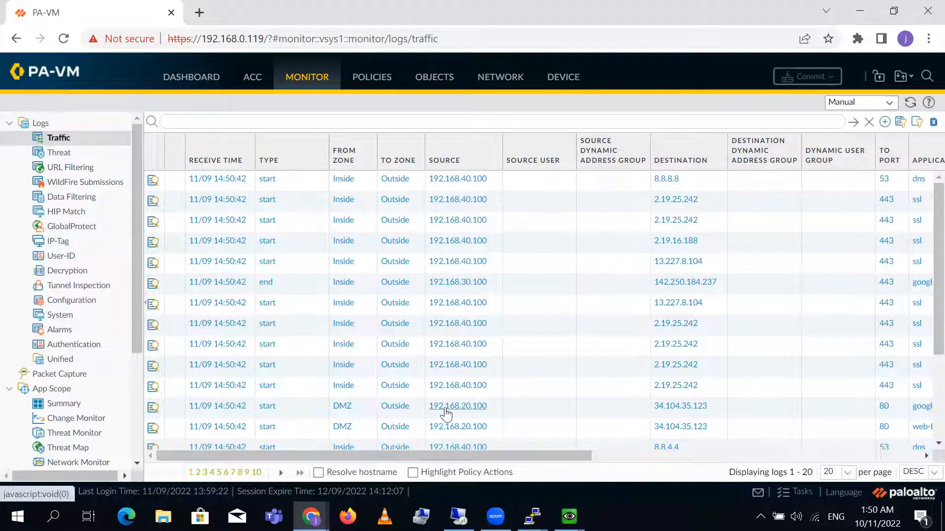
{"action": "left_click", "coordinate": [500, 408]}
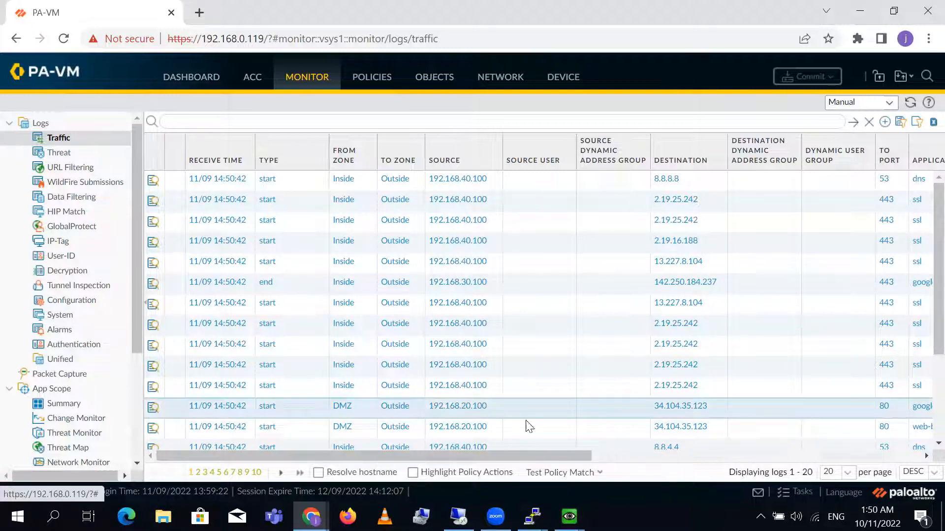
{"action": "left_click_drag", "start_coordinate": [523, 457], "coordinate": [391, 474]}
{"action": "left_click", "coordinate": [328, 474]}
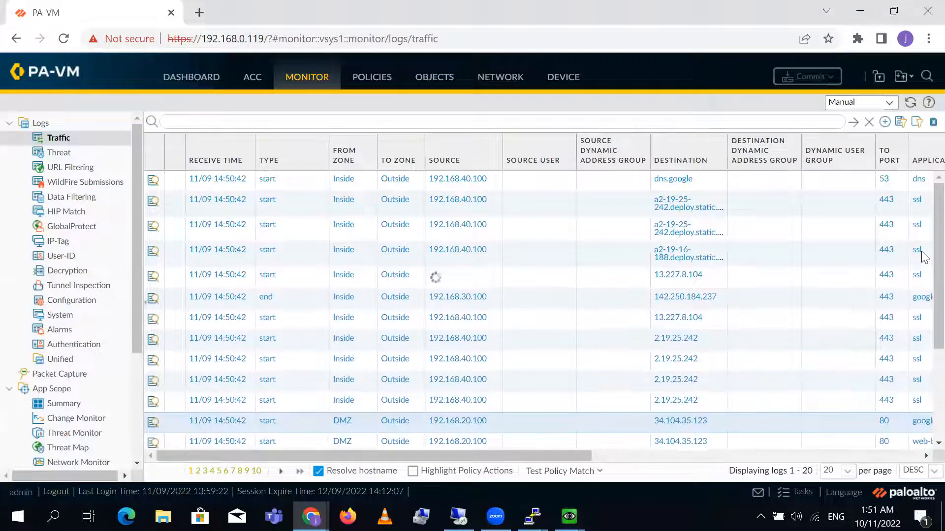
{"action": "scroll", "coordinate": [924, 288], "scroll_direction": "down", "scroll_amount": 1}
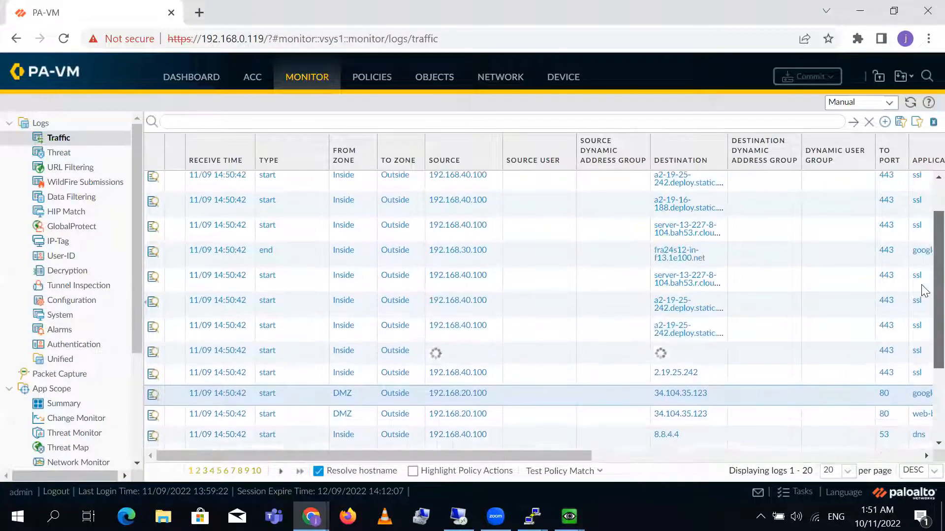
{"action": "scroll", "coordinate": [924, 320], "scroll_direction": "down", "scroll_amount": 2}
{"action": "scroll", "coordinate": [924, 362], "scroll_direction": "down", "scroll_amount": 1}
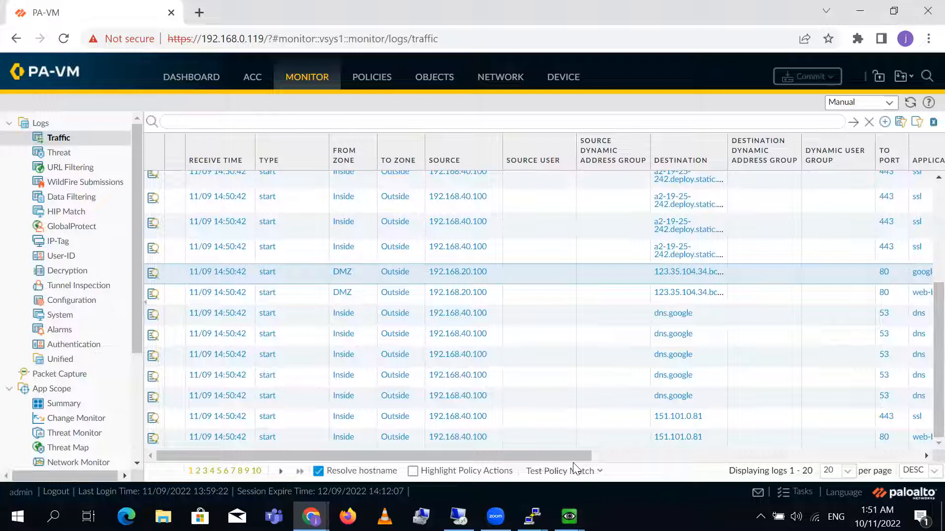
Return to the Print server and search YouTube for the instructor's "advanced technology" channel.
{"action": "mouse_move", "coordinate": [569, 516]}
{"action": "left_click", "coordinate": [746, 442]}
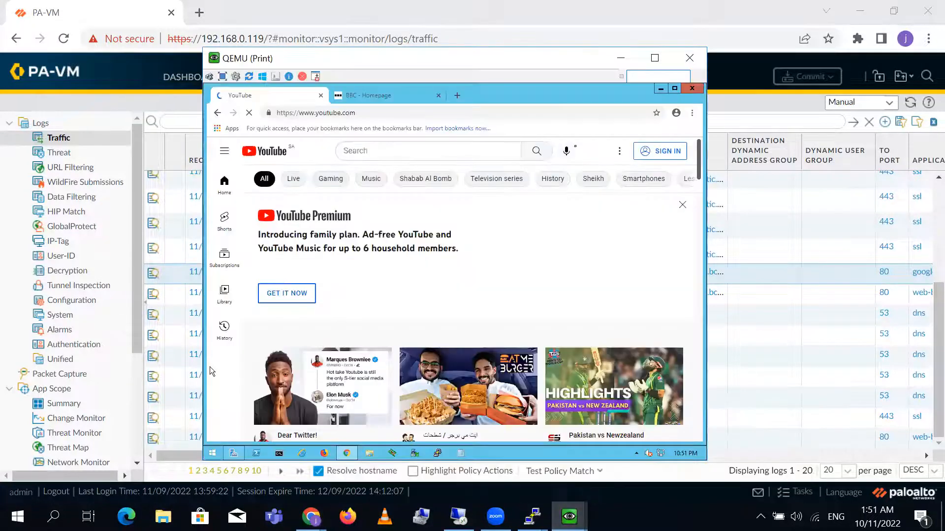
{"action": "left_click", "coordinate": [430, 150]}
{"action": "type", "text": "advance "}
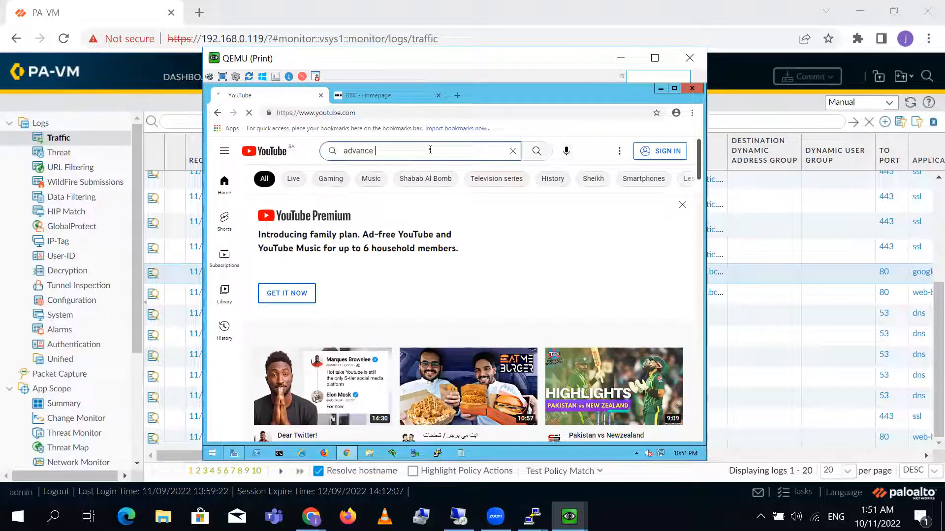
{"action": "type", "text": "technology by ranahma"}
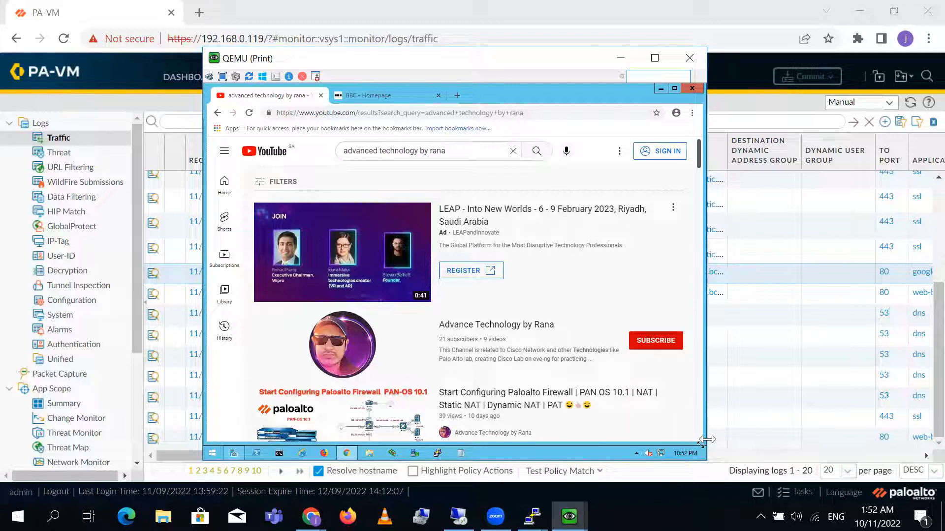
{"action": "left_click", "coordinate": [686, 308]}
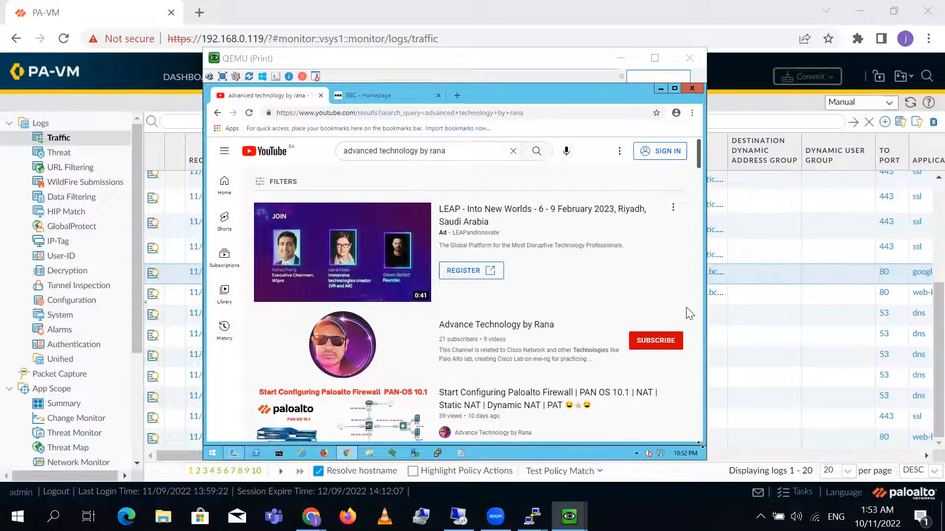